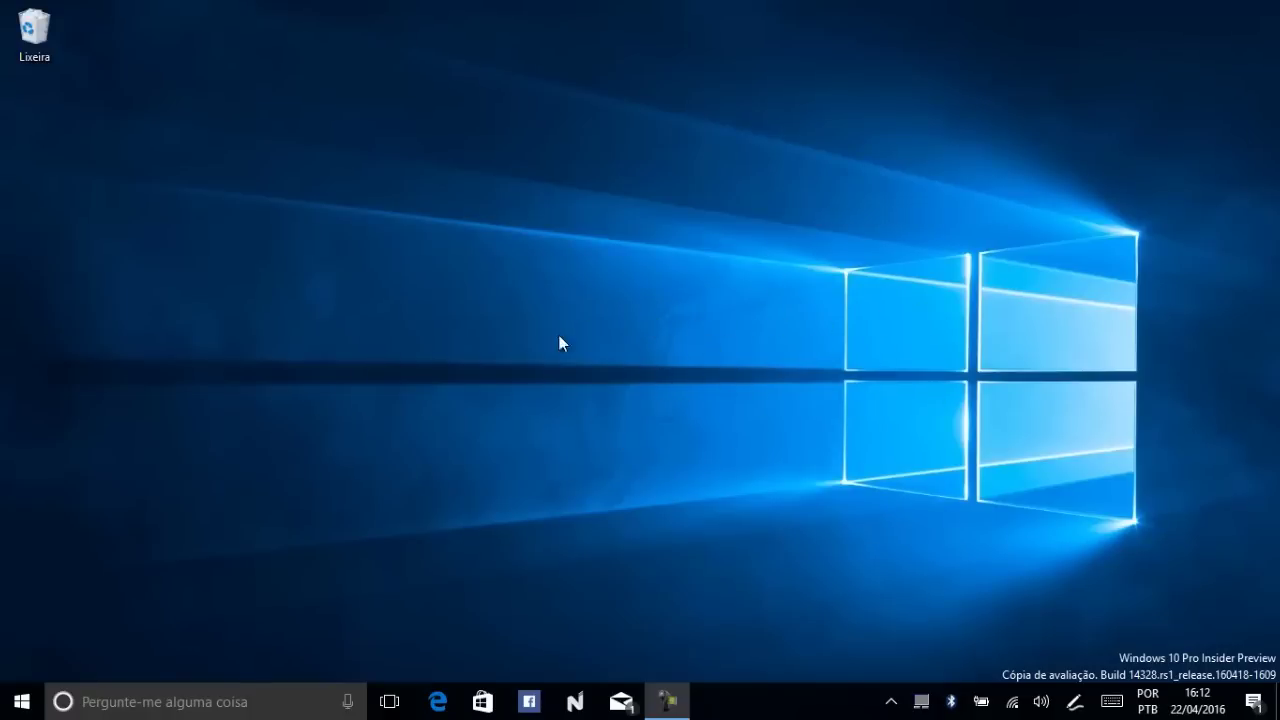
Step: Look through the Start menu's most-used and alphabetical app lists and expand its sidebar labels
{"action": "left_click", "coordinate": [14, 706]}
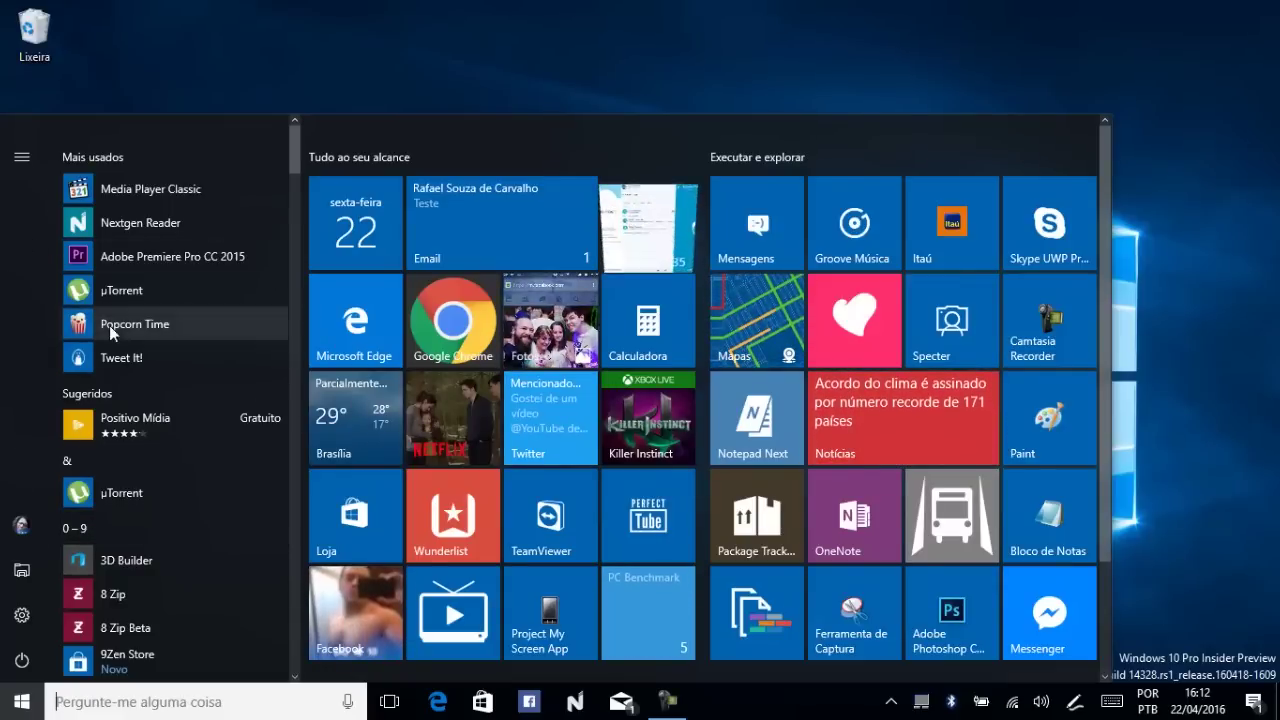
{"action": "scroll", "coordinate": [155, 392], "scroll_direction": "down", "scroll_amount": 10}
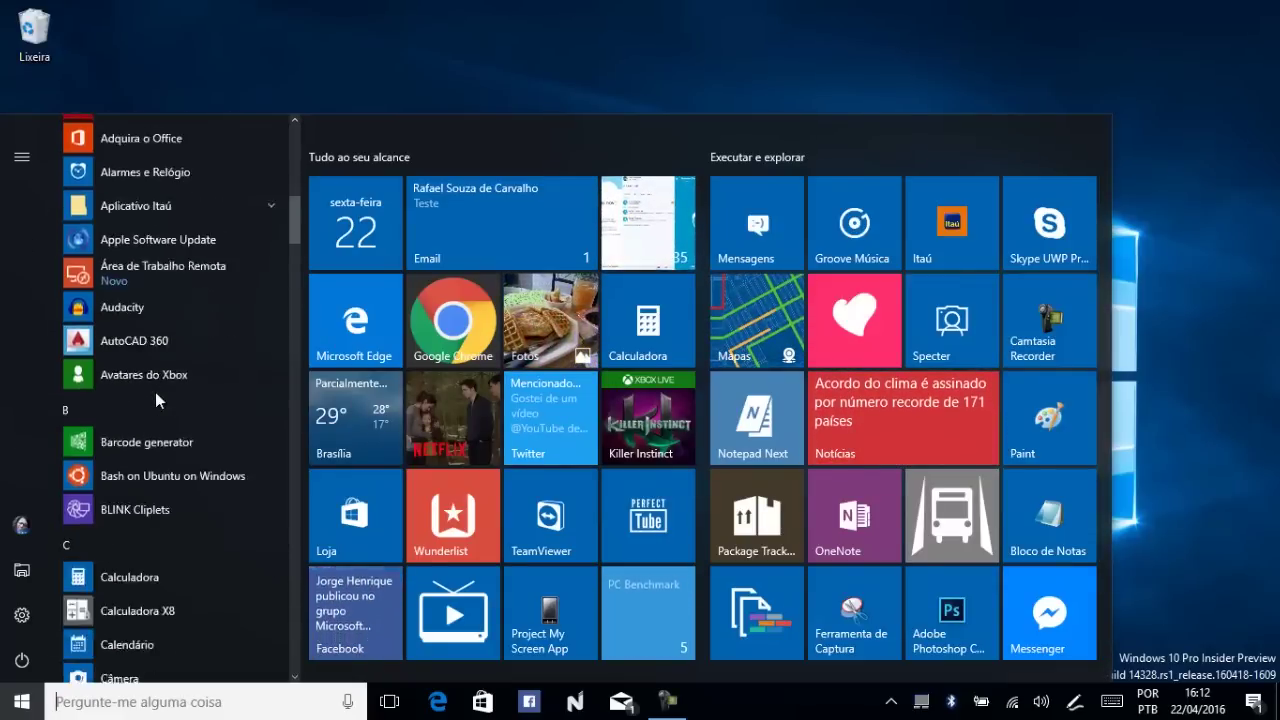
{"action": "scroll", "coordinate": [155, 392], "scroll_direction": "up", "scroll_amount": 5}
{"action": "scroll", "coordinate": [155, 392], "scroll_direction": "down", "scroll_amount": 8}
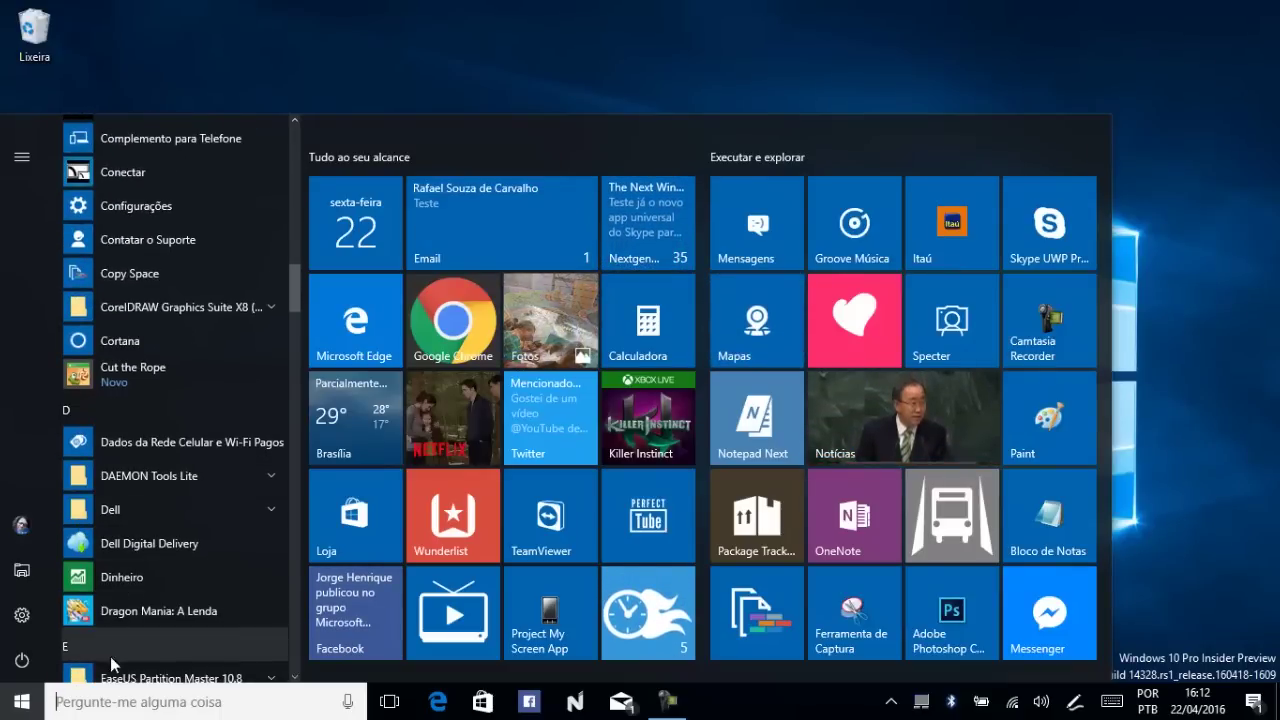
{"action": "scroll", "coordinate": [237, 503], "scroll_direction": "up", "scroll_amount": 8}
{"action": "scroll", "coordinate": [130, 378], "scroll_direction": "up", "scroll_amount": 5}
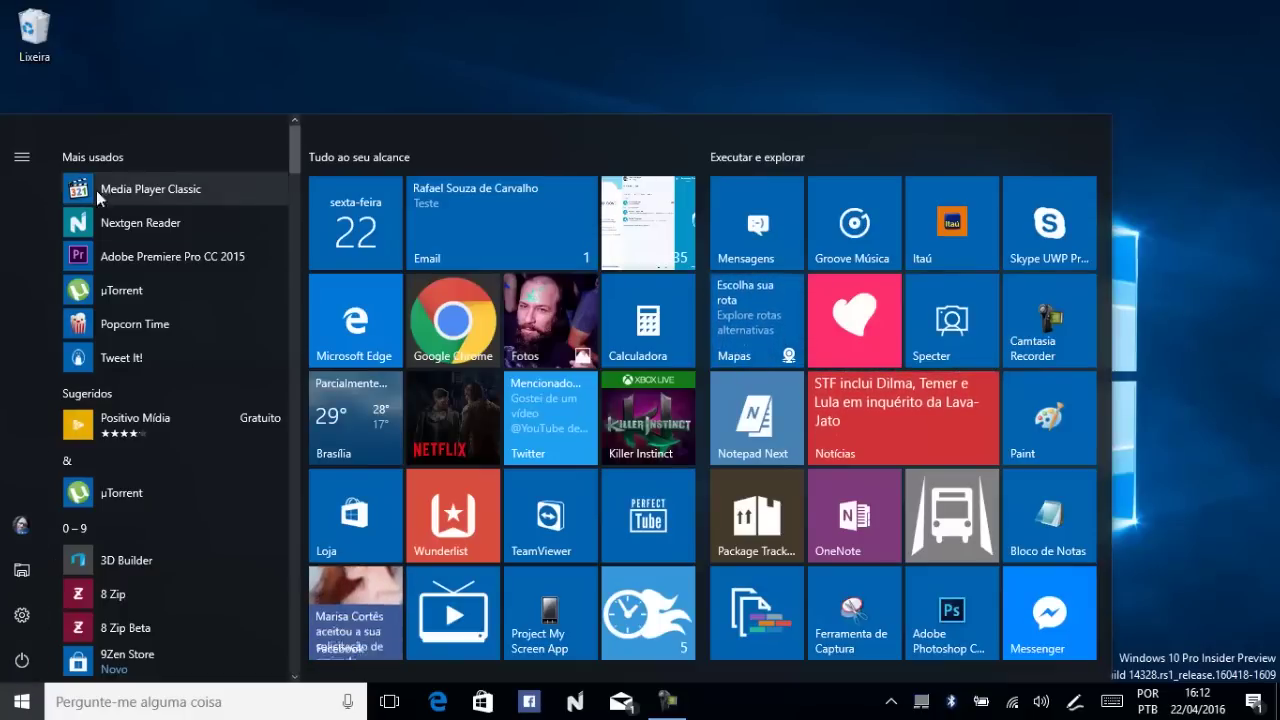
{"action": "left_click", "coordinate": [18, 157]}
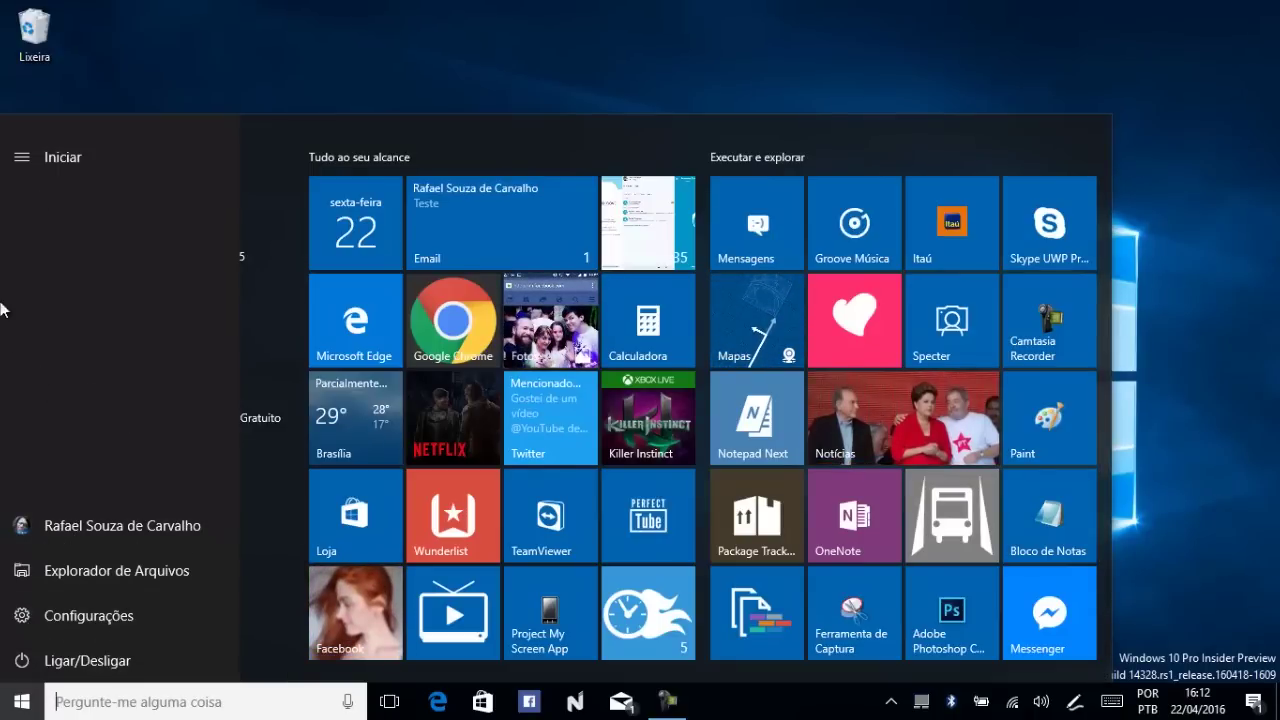
Step: Open Windows Settings in a maximized window and go to the Iniciar page under Personalização
{"action": "left_click", "coordinate": [116, 571]}
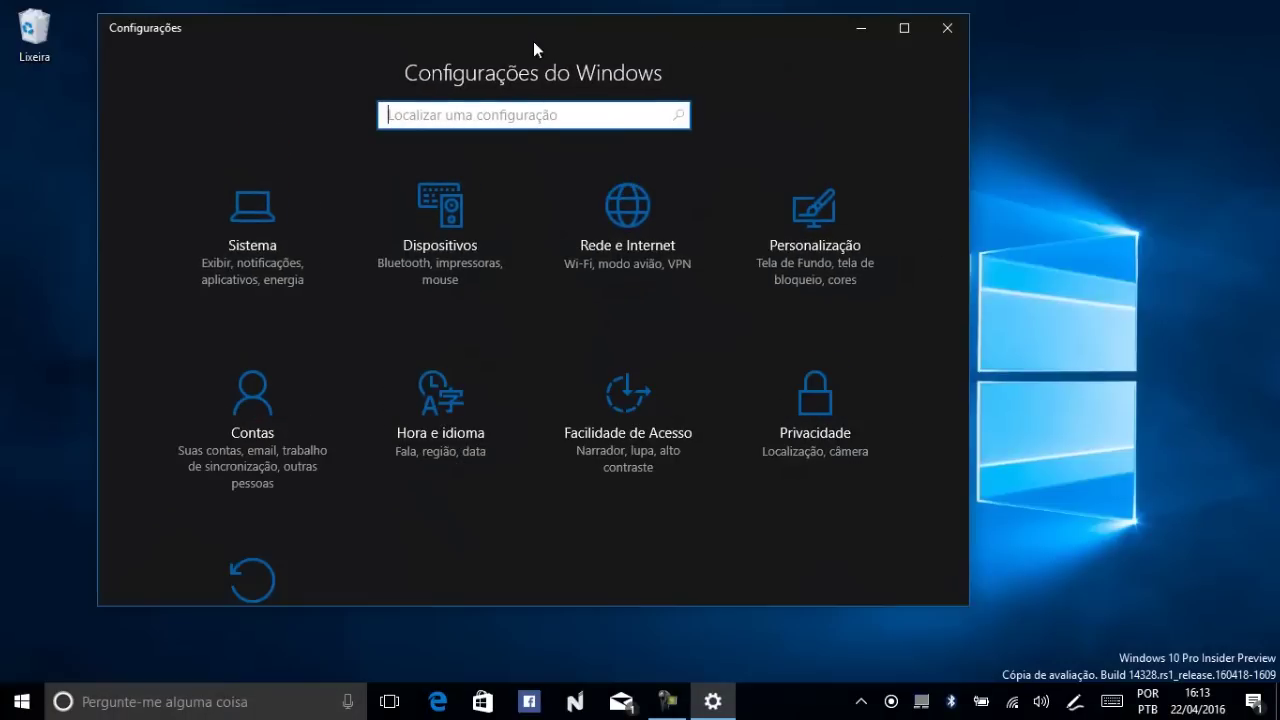
{"action": "double_click", "coordinate": [533, 41]}
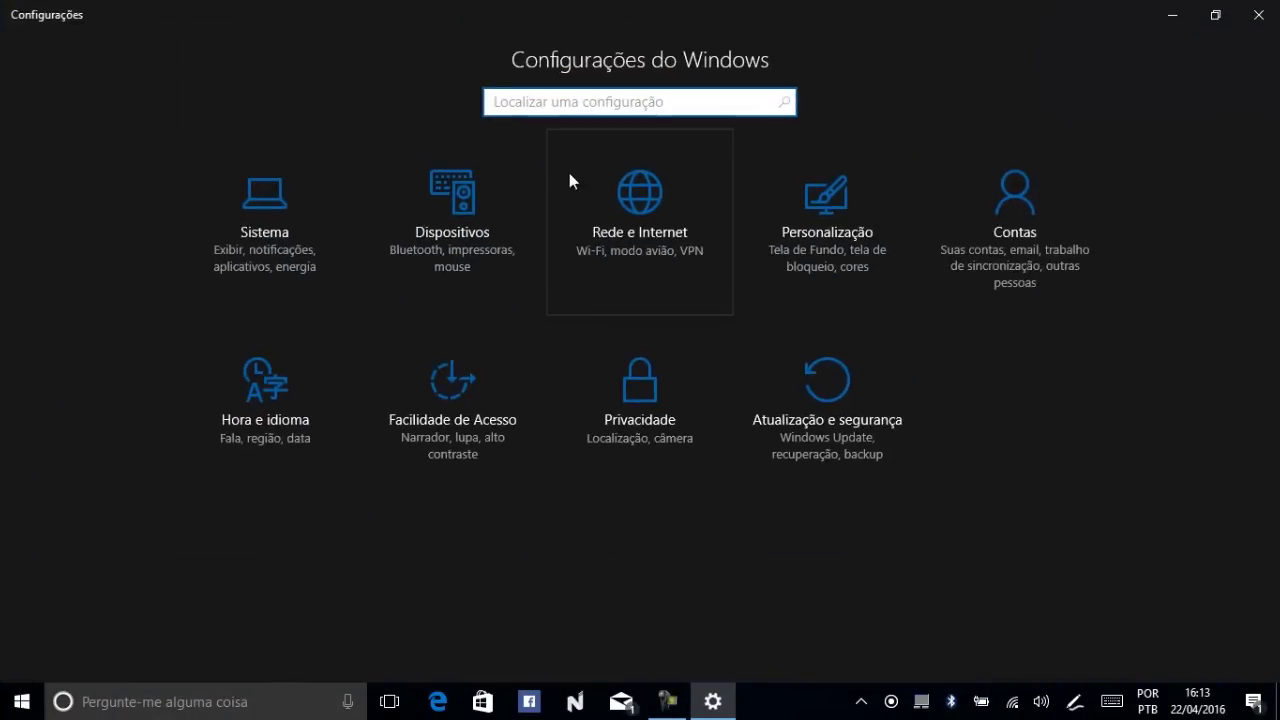
{"action": "left_click", "coordinate": [820, 213]}
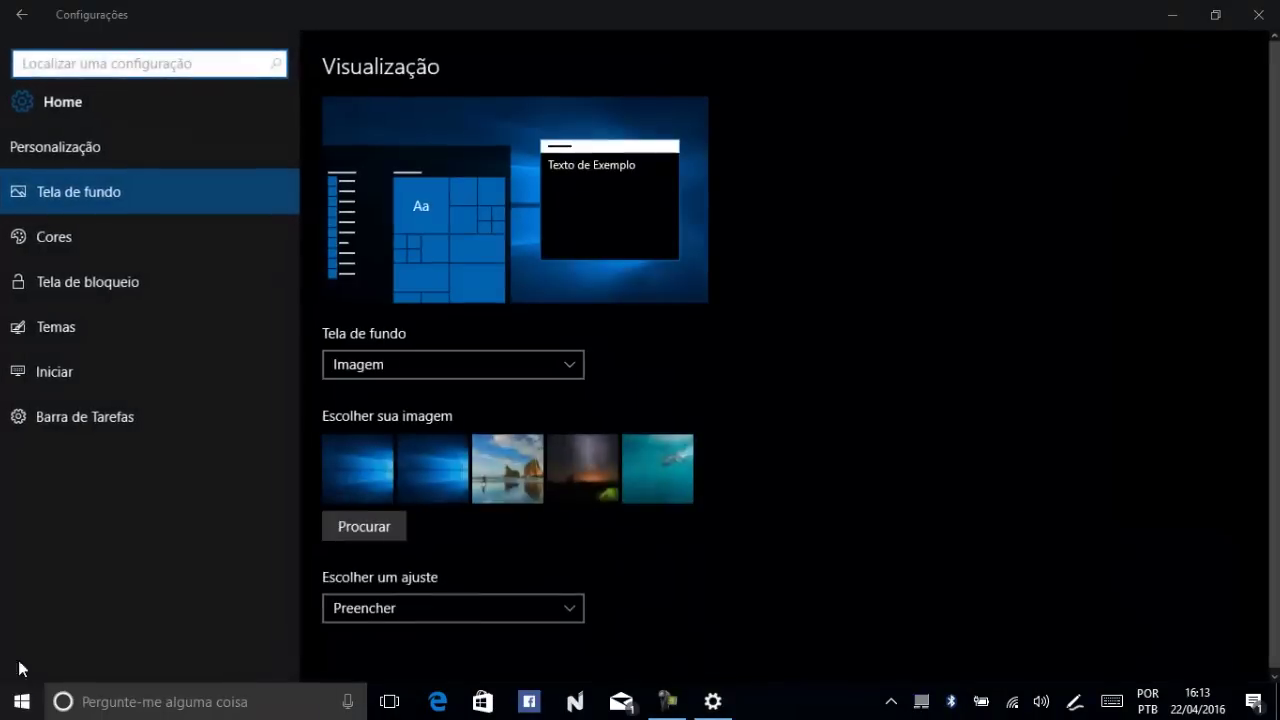
{"action": "key", "text": "super"}
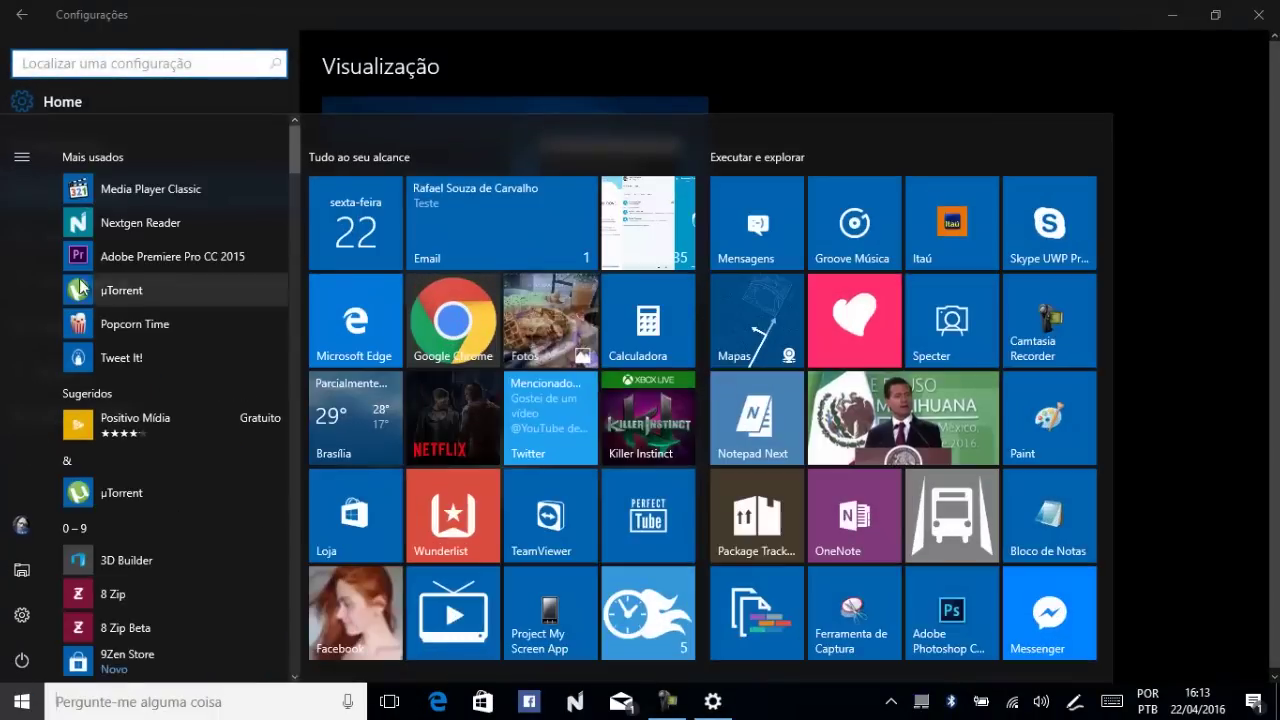
{"action": "left_click", "coordinate": [1172, 190]}
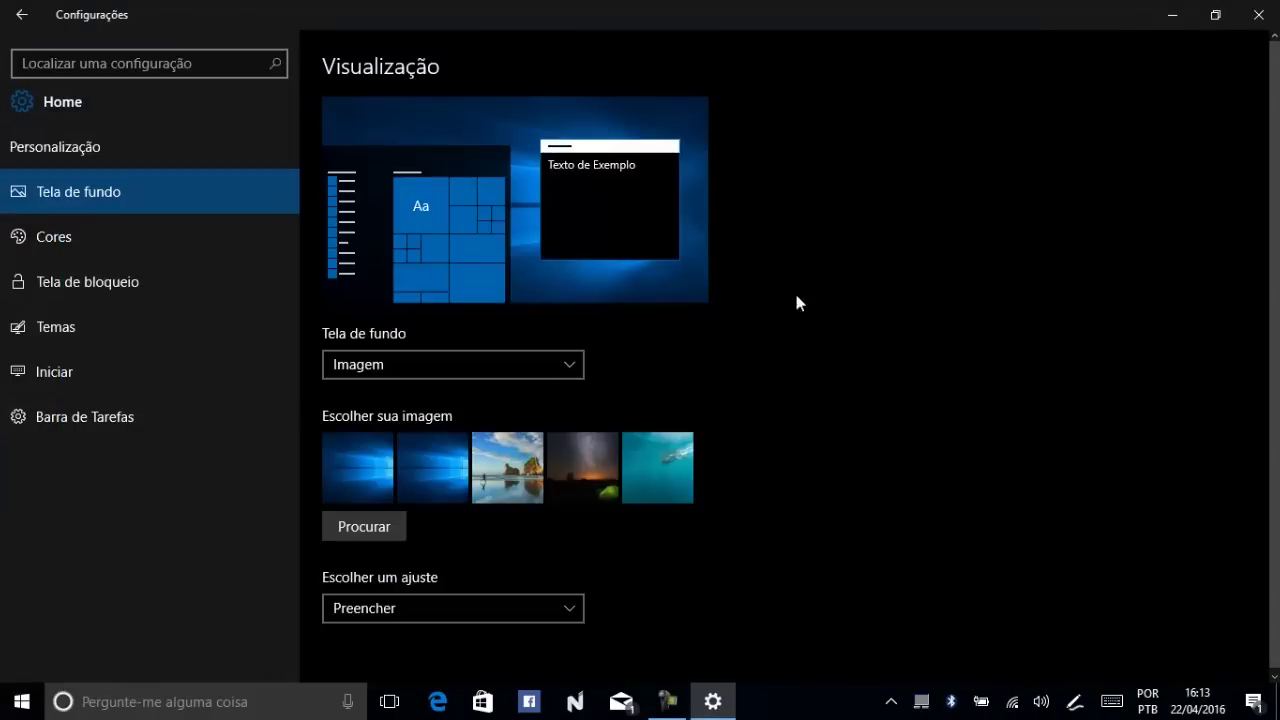
{"action": "left_click", "coordinate": [83, 370]}
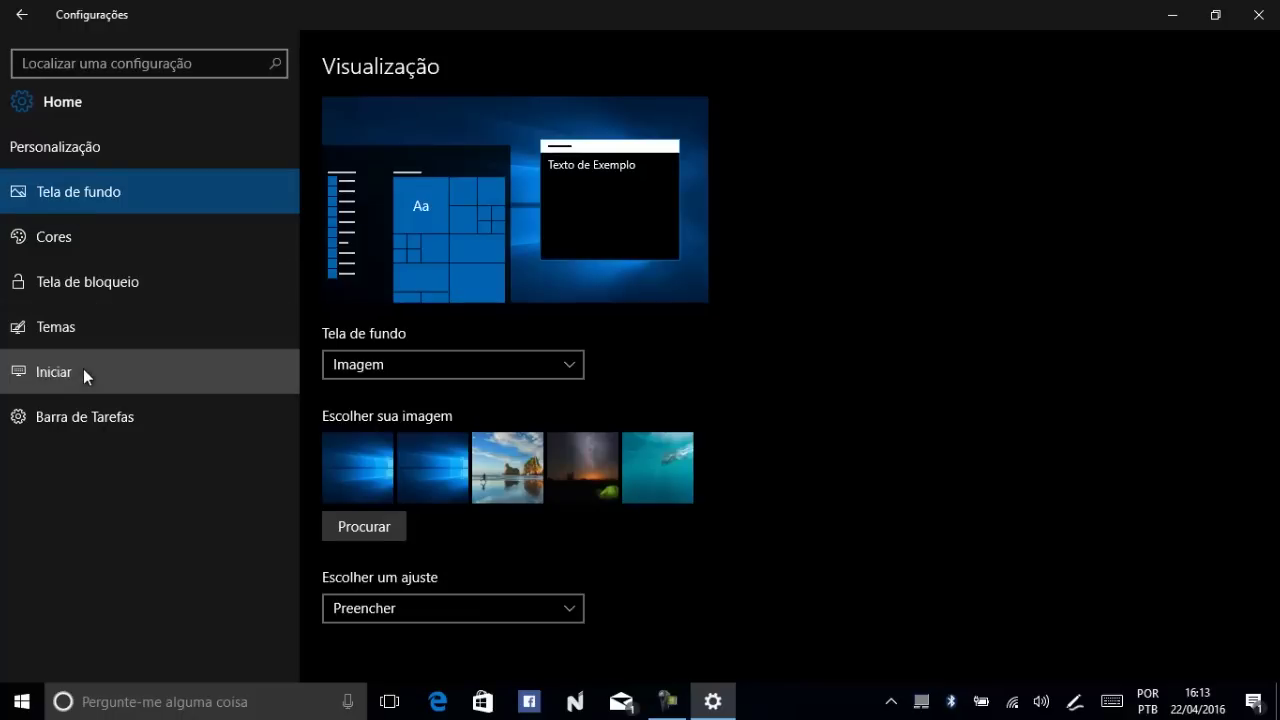
Step: Enable the Downloads, Imagens, Vídeos and Pasta Pessoal folders in the choice of folders displayed on Start
{"action": "scroll", "coordinate": [398, 549], "scroll_direction": "down", "scroll_amount": 2}
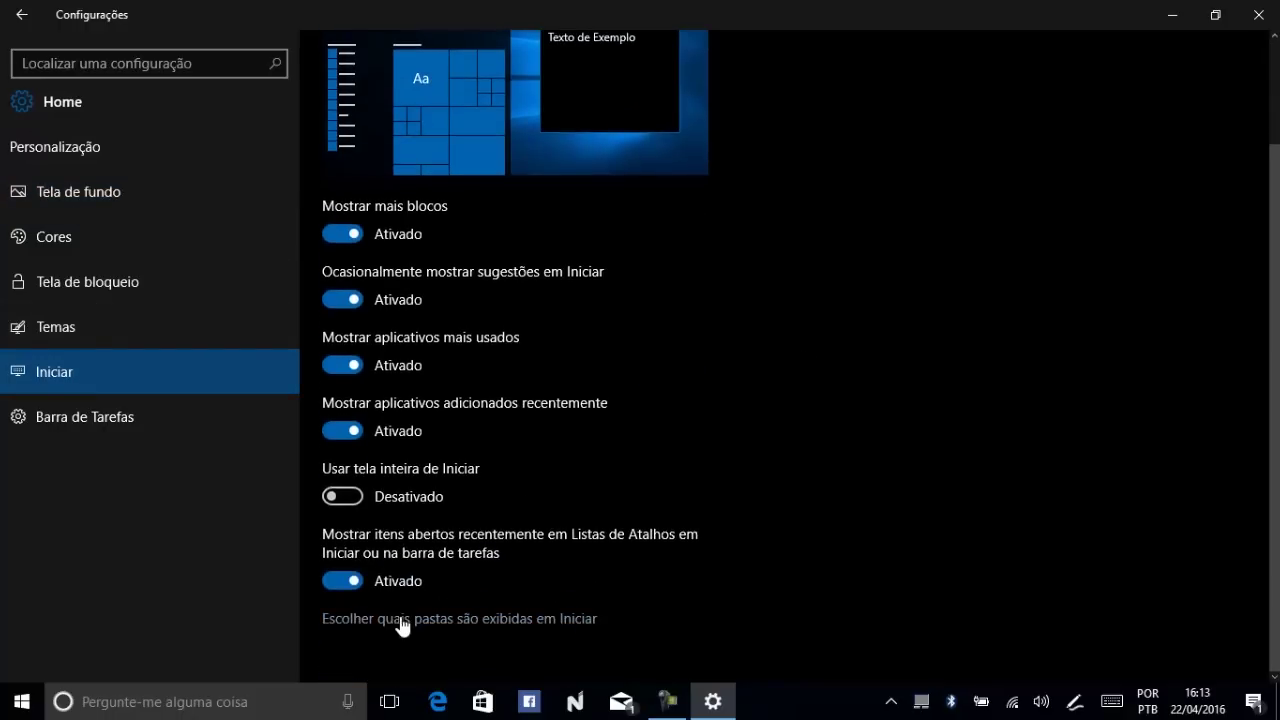
{"action": "left_click", "coordinate": [402, 620]}
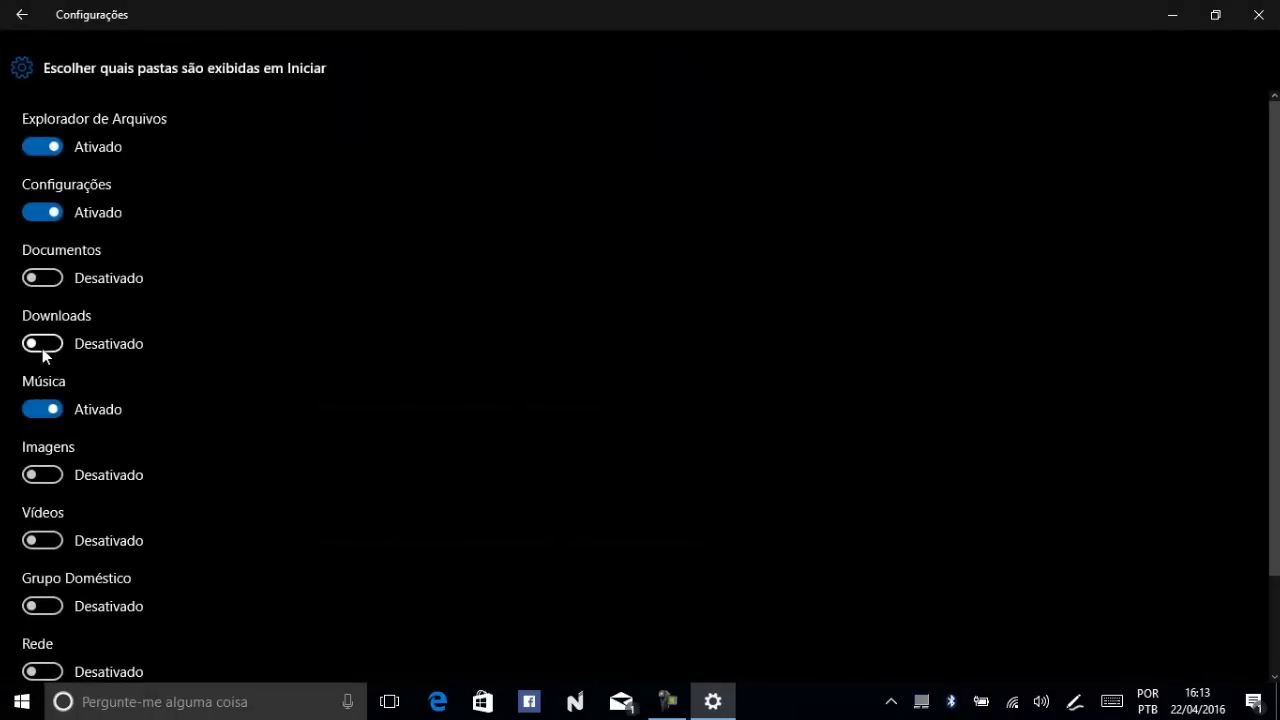
{"action": "left_click", "coordinate": [40, 480]}
{"action": "left_click", "coordinate": [40, 540]}
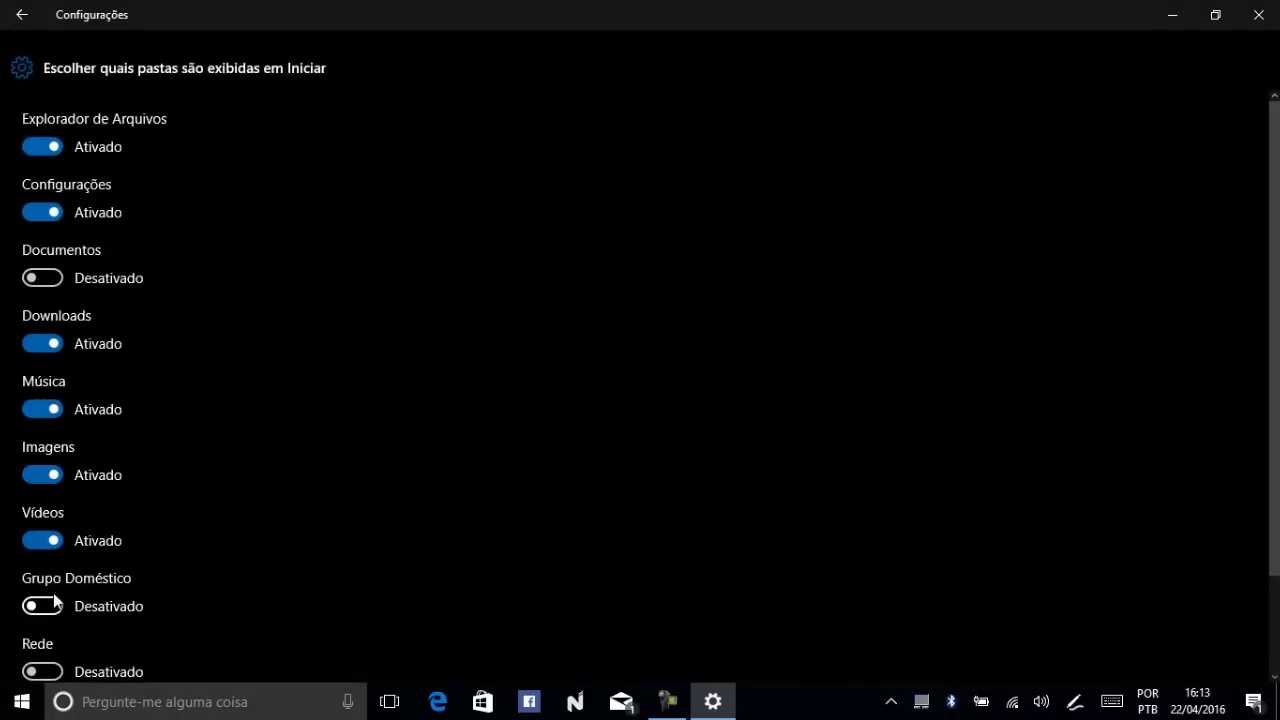
{"action": "scroll", "coordinate": [65, 606], "scroll_direction": "down", "scroll_amount": 2}
{"action": "left_click", "coordinate": [40, 617]}
Step: Check the folder shortcuts in the Start menu's sidebar with their labels expanded and collapsed, and close the menu
{"action": "left_click", "coordinate": [22, 695]}
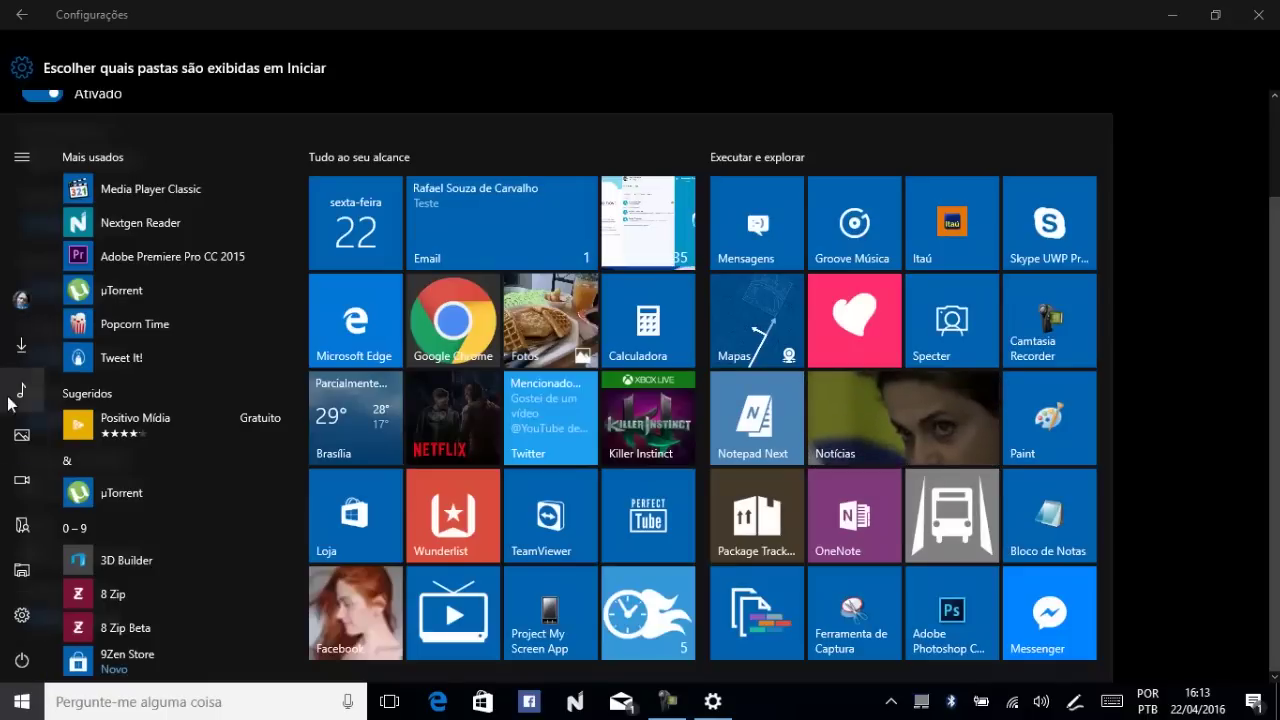
{"action": "left_click", "coordinate": [20, 165]}
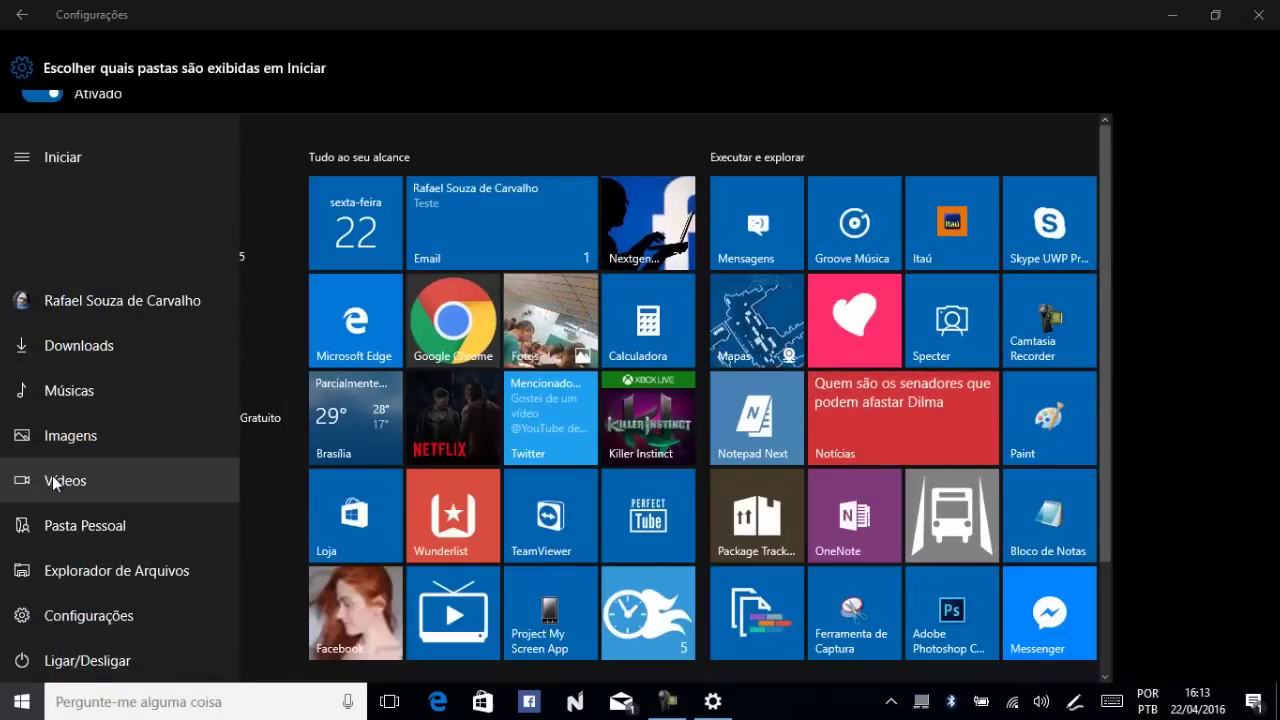
{"action": "left_click", "coordinate": [22, 162]}
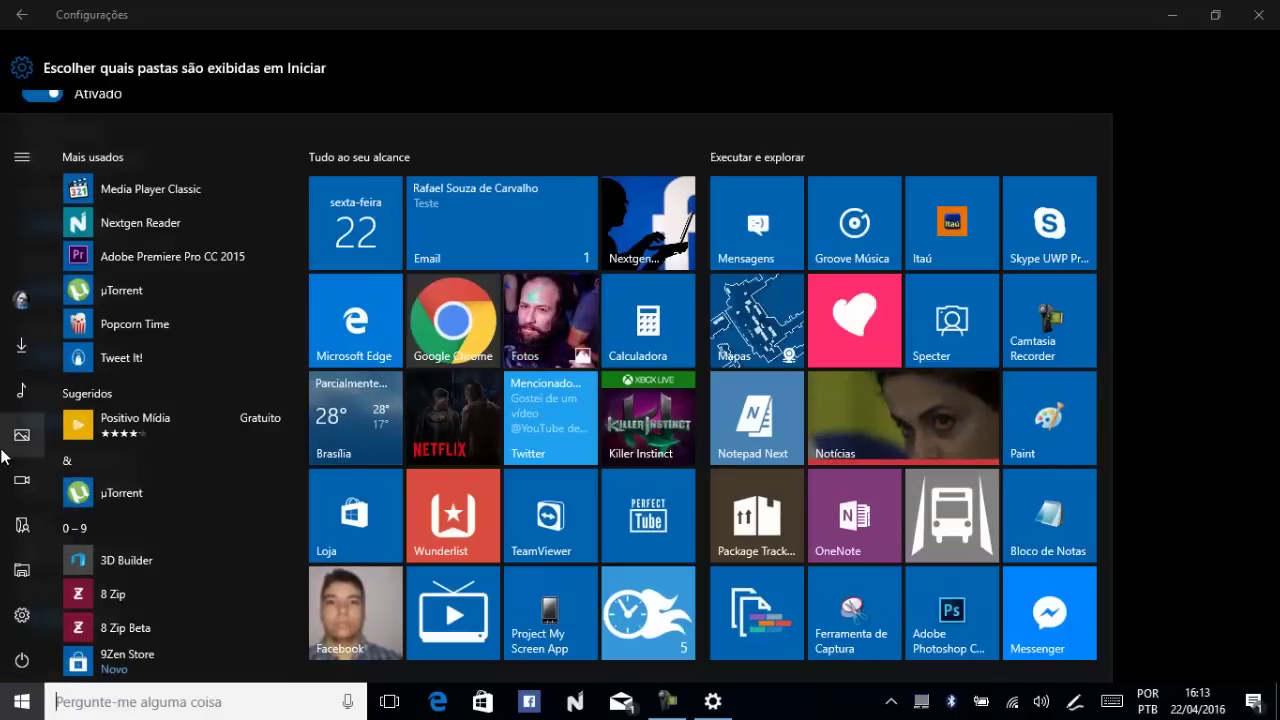
{"action": "left_click", "coordinate": [434, 76]}
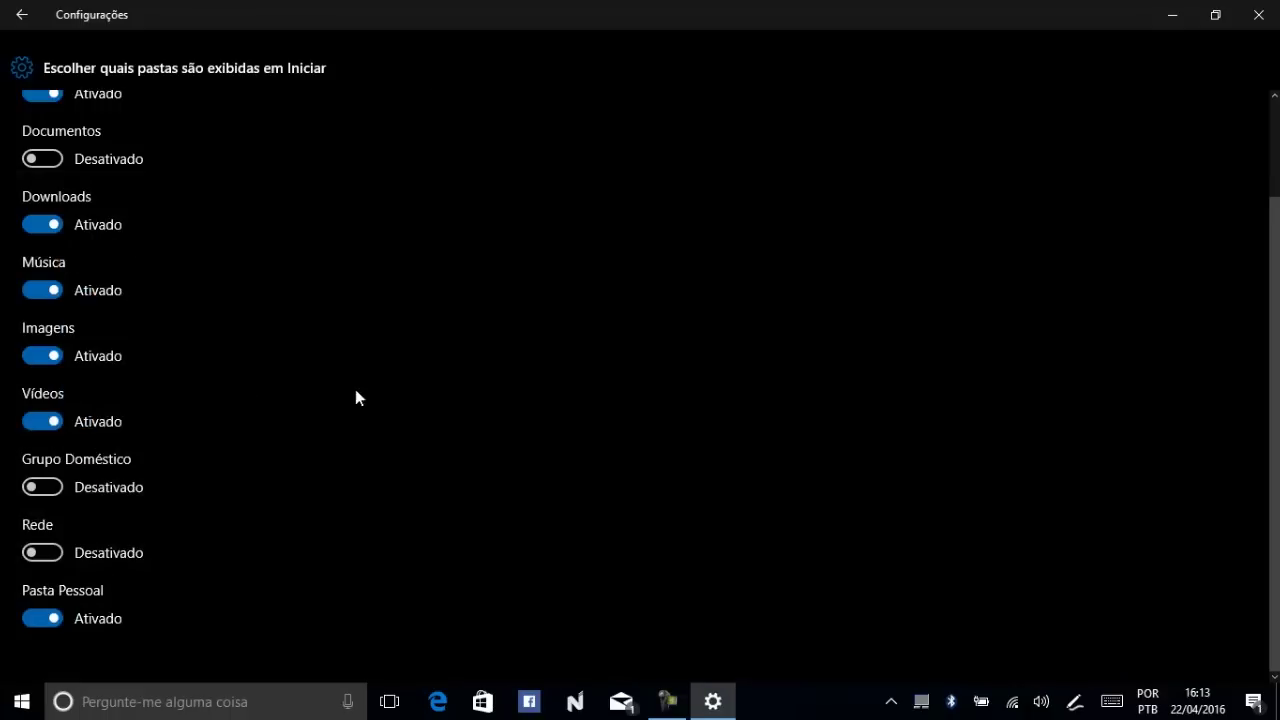
Step: Return to the Iniciar settings page and turn on "Usar tela inteira de Iniciar"
{"action": "scroll", "coordinate": [436, 400], "scroll_direction": "up", "scroll_amount": 2}
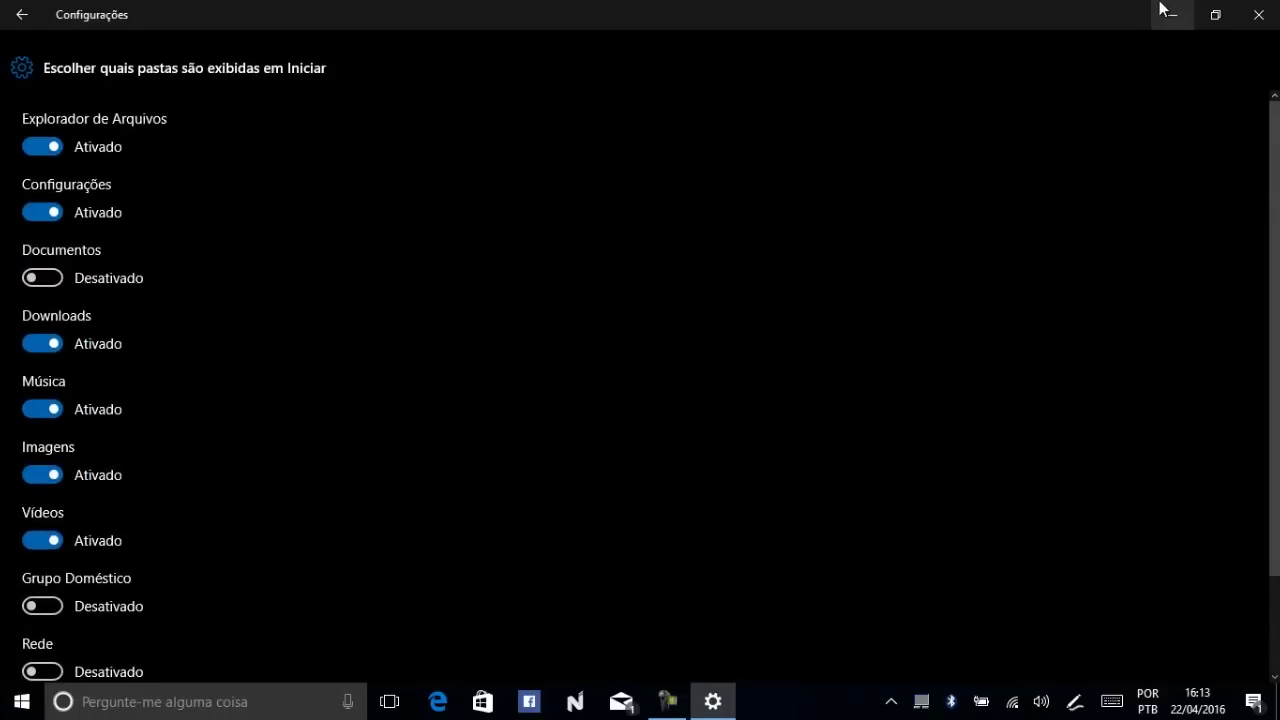
{"action": "left_click", "coordinate": [41, 21]}
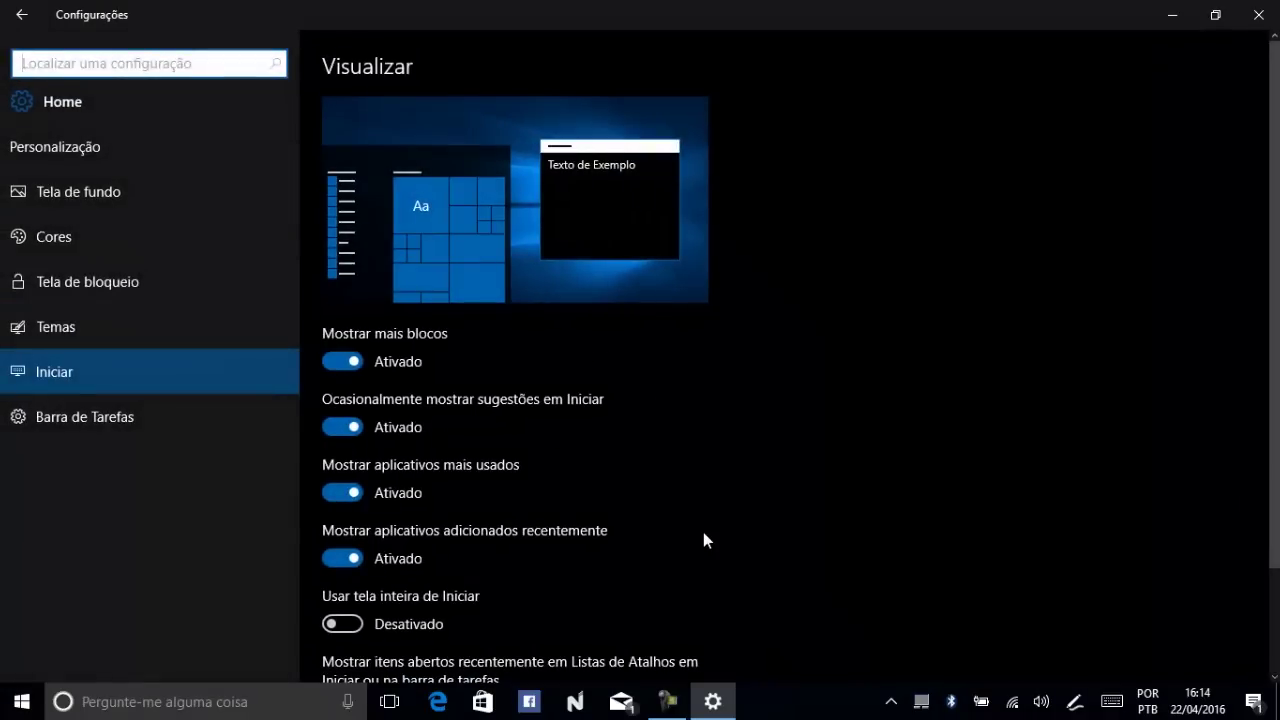
{"action": "scroll", "coordinate": [703, 532], "scroll_direction": "down", "scroll_amount": 2}
{"action": "left_click", "coordinate": [357, 500]}
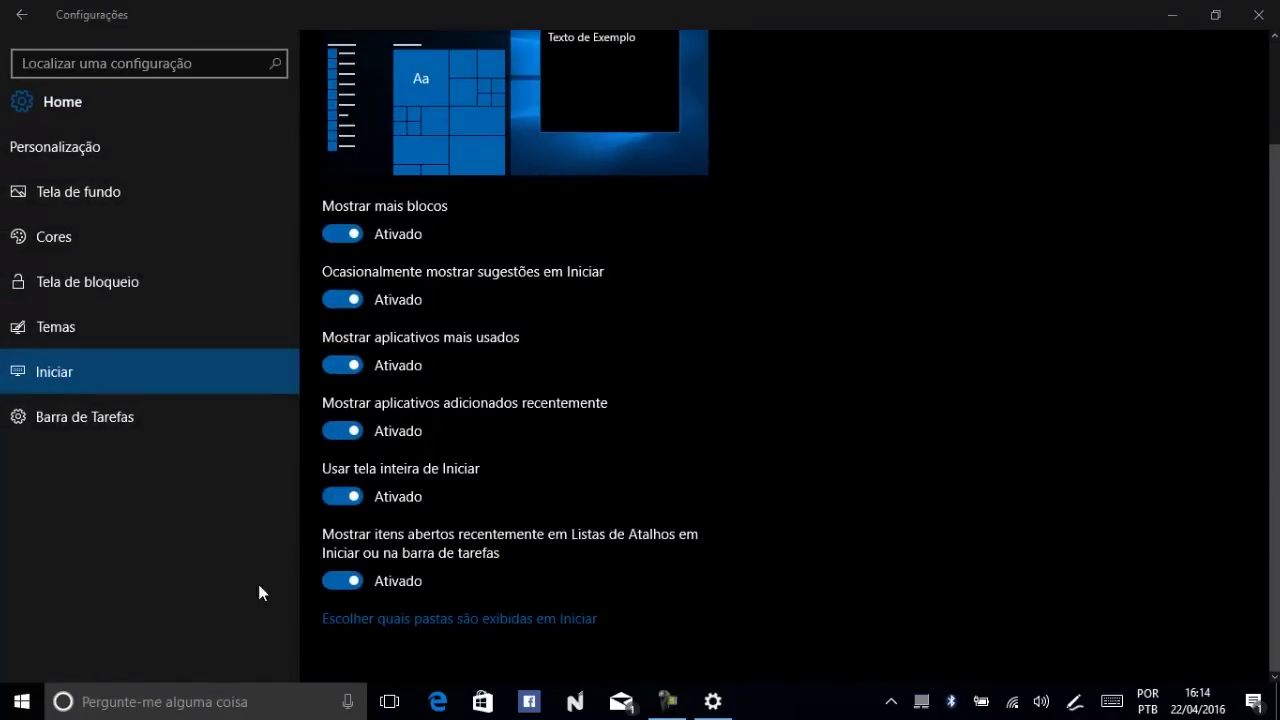
Step: Open the full-screen Start and switch it from the tile view to the list of all apps
{"action": "key", "text": "super"}
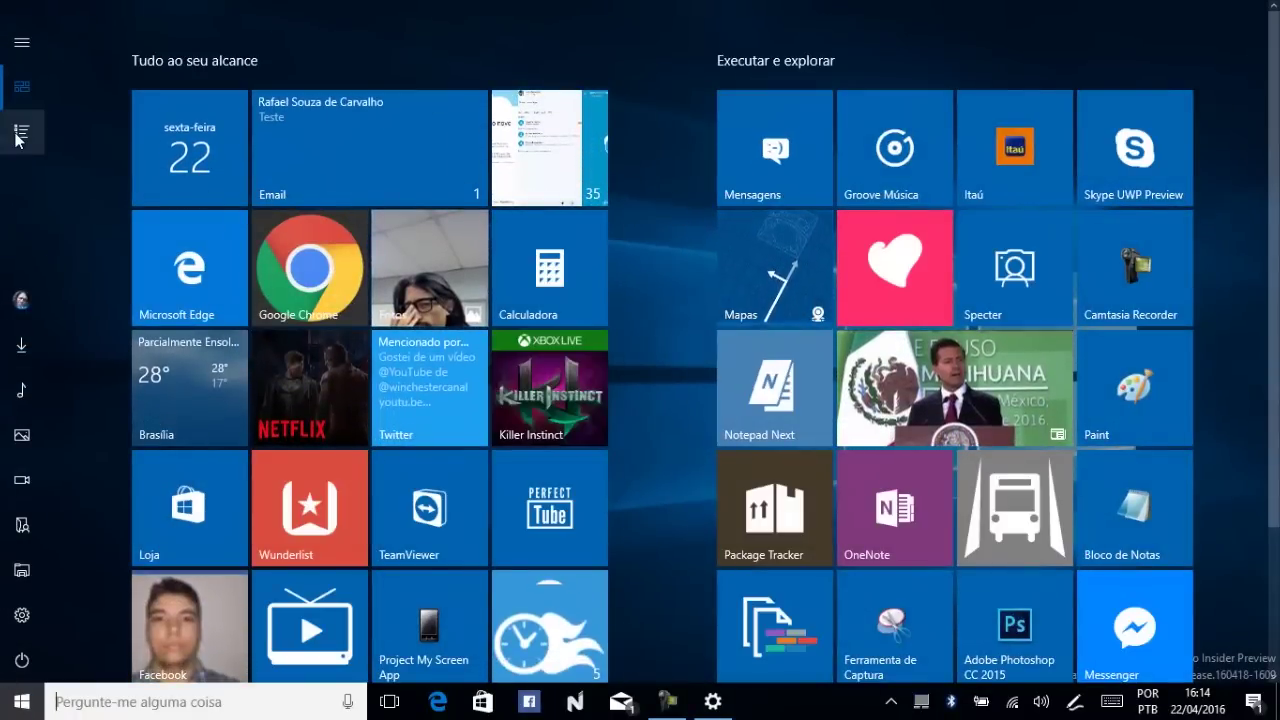
{"action": "left_click", "coordinate": [24, 50]}
{"action": "left_click", "coordinate": [80, 133]}
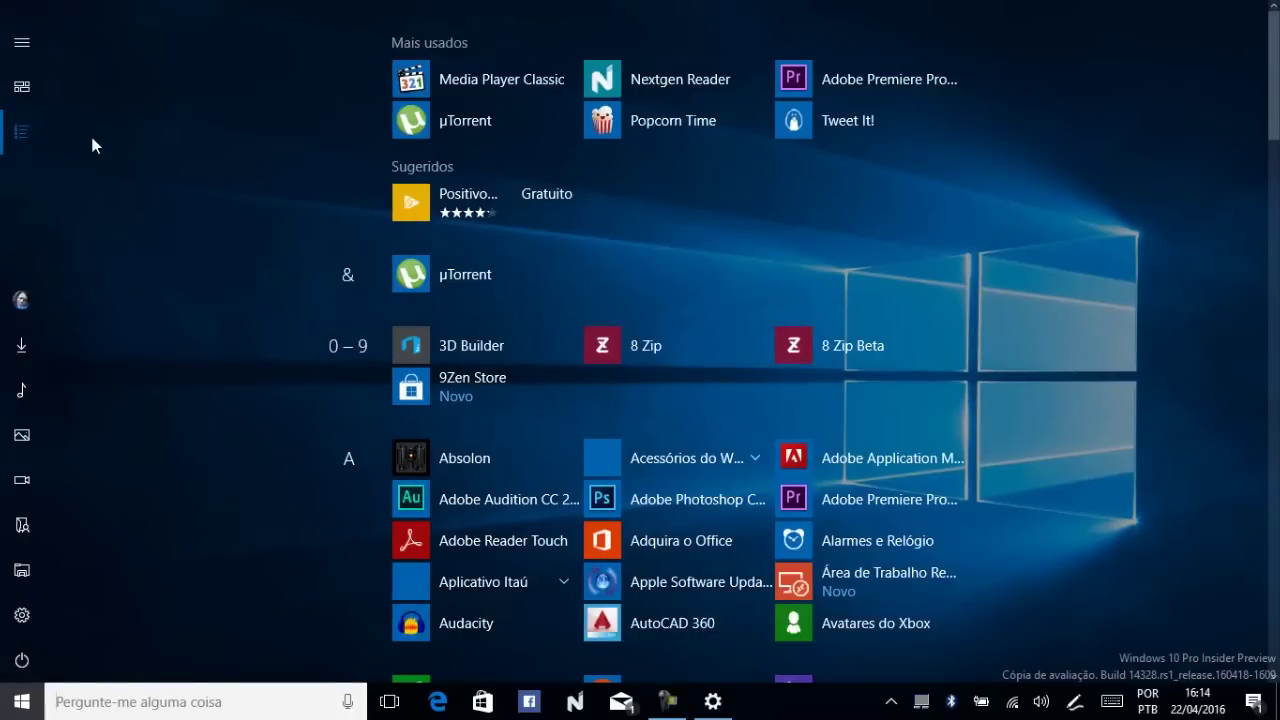
Step: Examine the full-screen alphabetical app list from the most-used apps through the X section
{"action": "scroll", "coordinate": [737, 377], "scroll_direction": "down", "scroll_amount": 10}
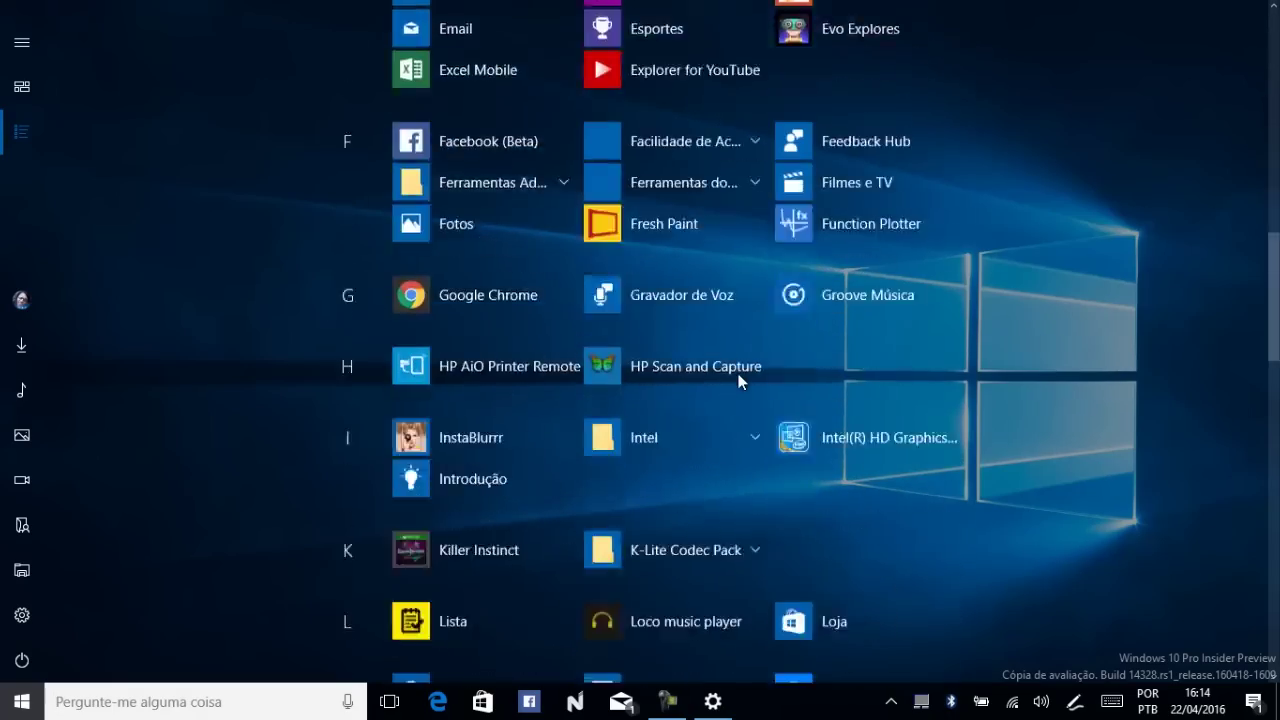
{"action": "scroll", "coordinate": [651, 276], "scroll_direction": "up", "scroll_amount": 5}
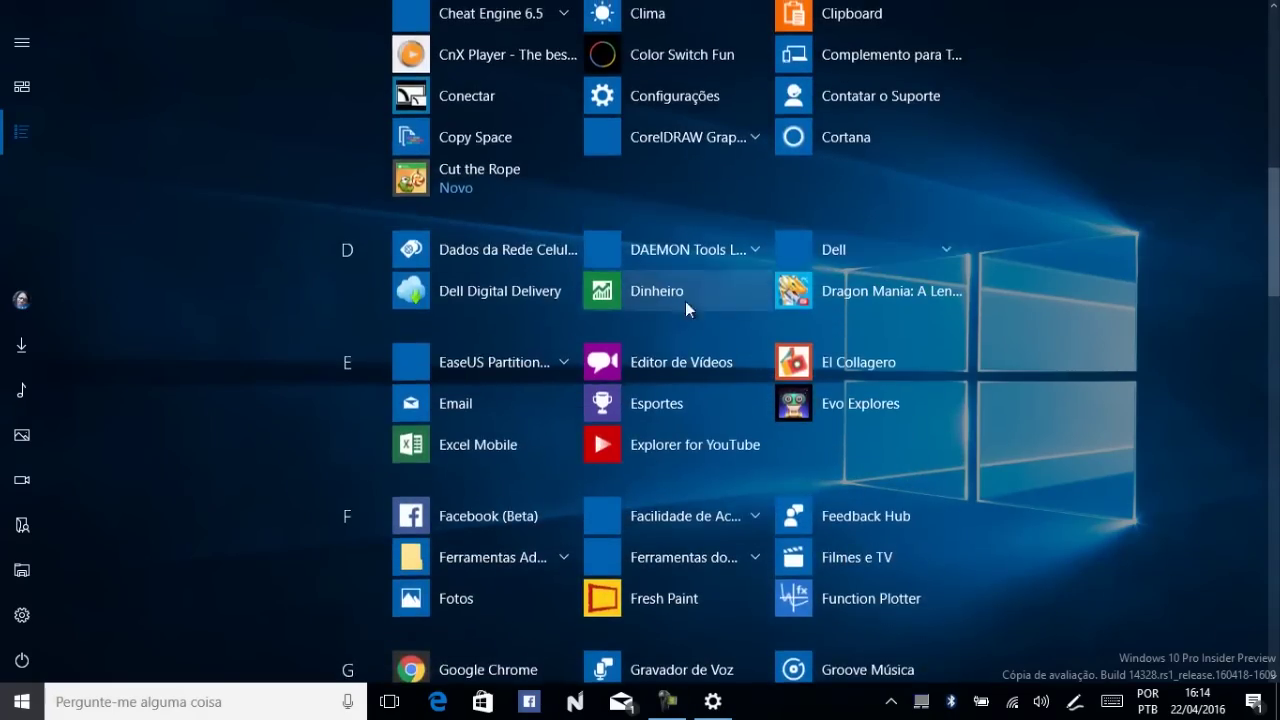
{"action": "scroll", "coordinate": [680, 304], "scroll_direction": "down", "scroll_amount": 15}
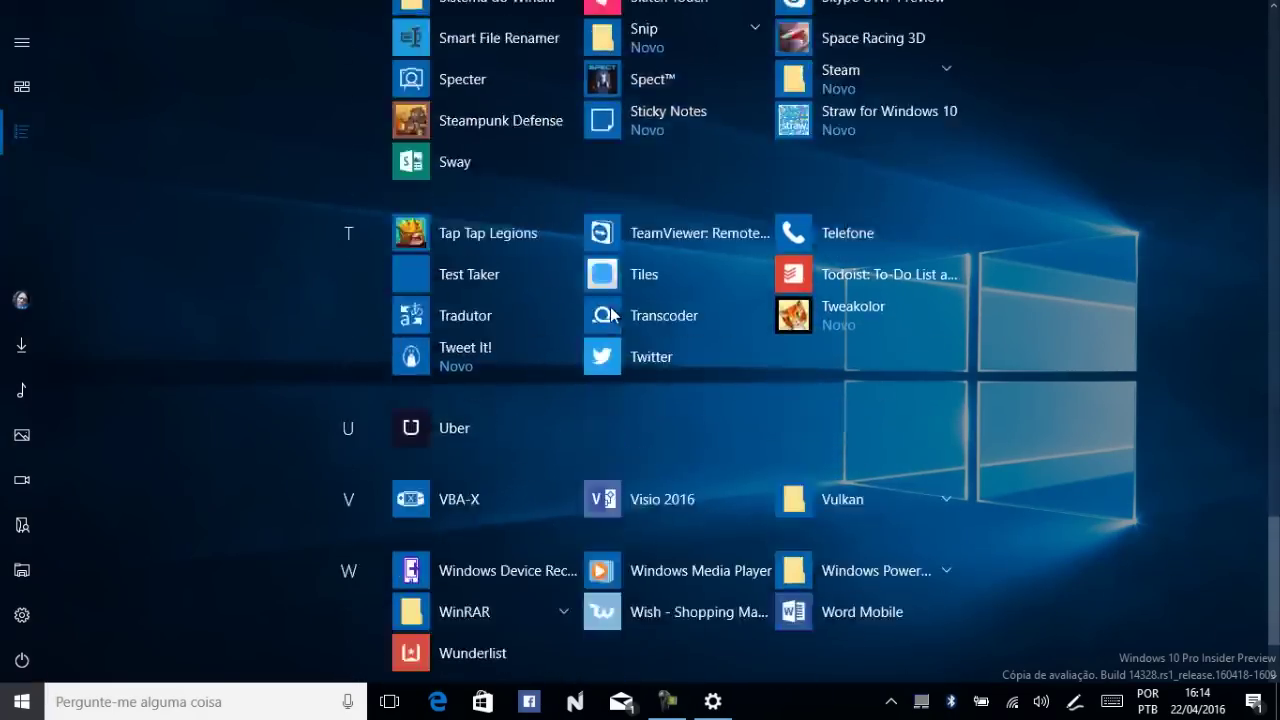
{"action": "scroll", "coordinate": [610, 310], "scroll_direction": "down", "scroll_amount": 2}
{"action": "scroll", "coordinate": [610, 310], "scroll_direction": "up", "scroll_amount": 10}
{"action": "scroll", "coordinate": [610, 307], "scroll_direction": "up", "scroll_amount": 10}
{"action": "scroll", "coordinate": [610, 307], "scroll_direction": "down", "scroll_amount": 3}
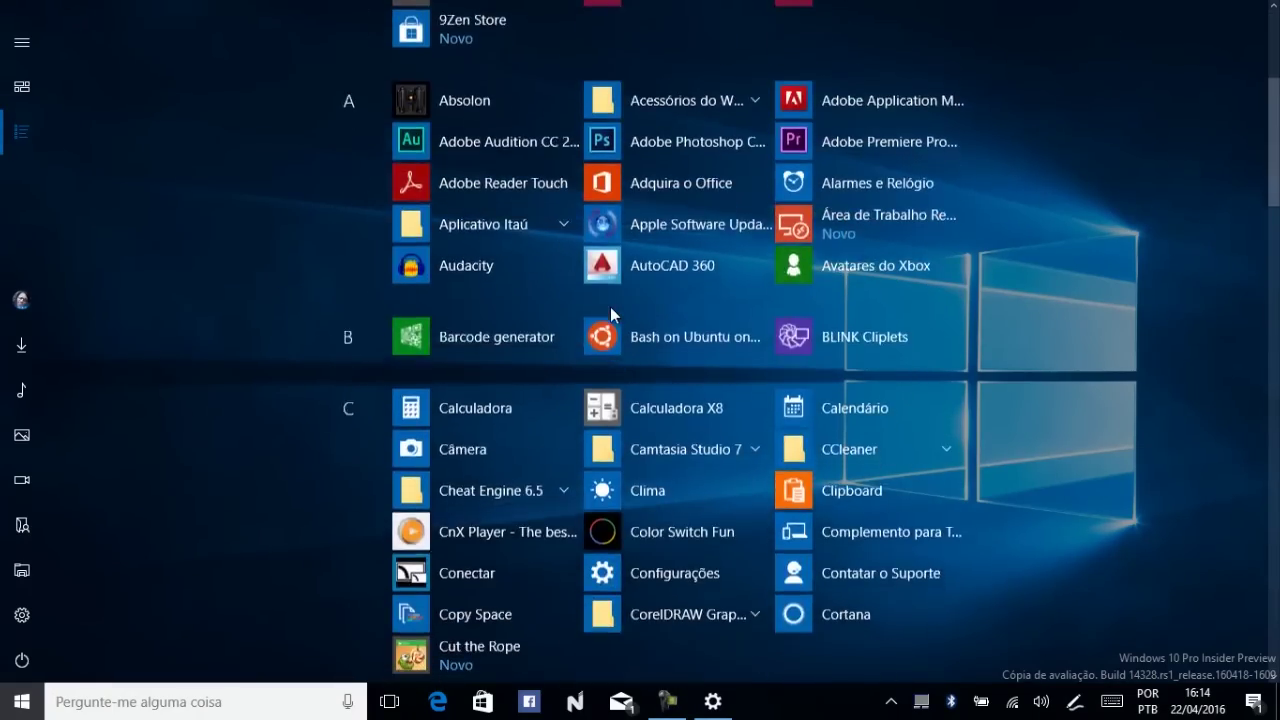
{"action": "scroll", "coordinate": [610, 310], "scroll_direction": "down", "scroll_amount": 15}
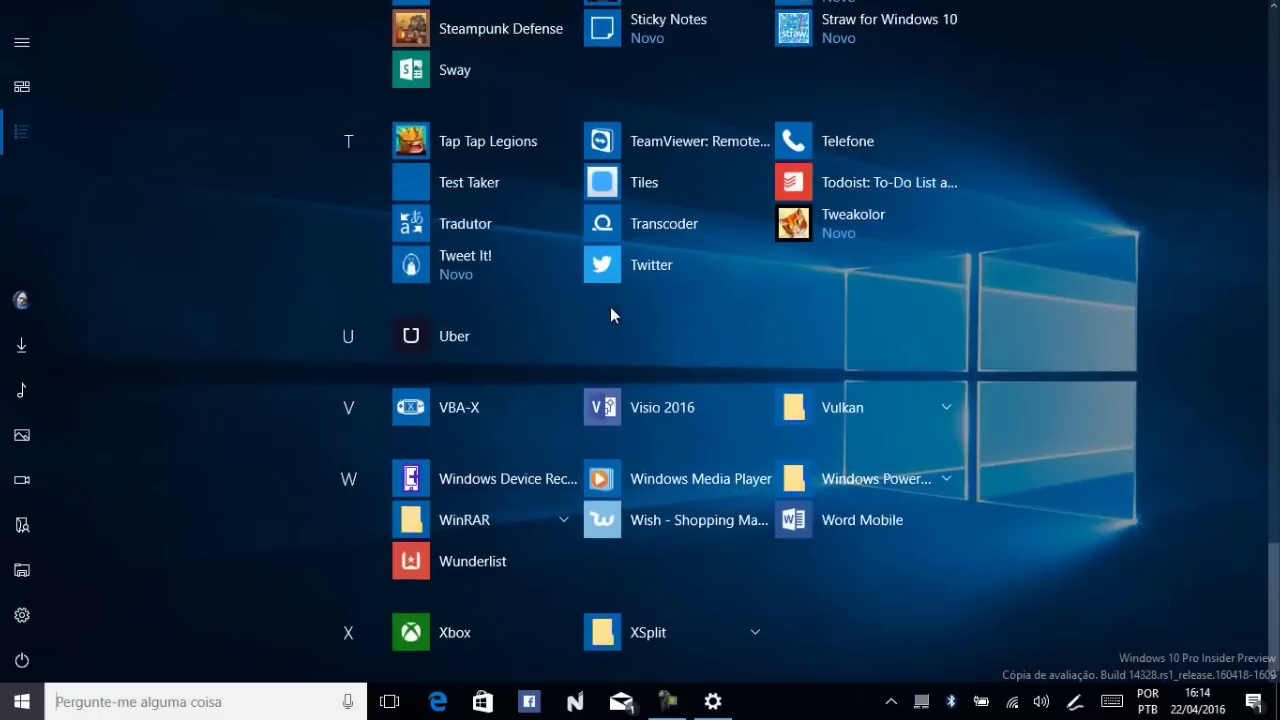
{"action": "scroll", "coordinate": [619, 265], "scroll_direction": "up", "scroll_amount": 5}
{"action": "scroll", "coordinate": [619, 268], "scroll_direction": "up", "scroll_amount": 3}
Step: Use the letter index to jump to the apps under C and browse the neighbouring sections
{"action": "left_click", "coordinate": [374, 371]}
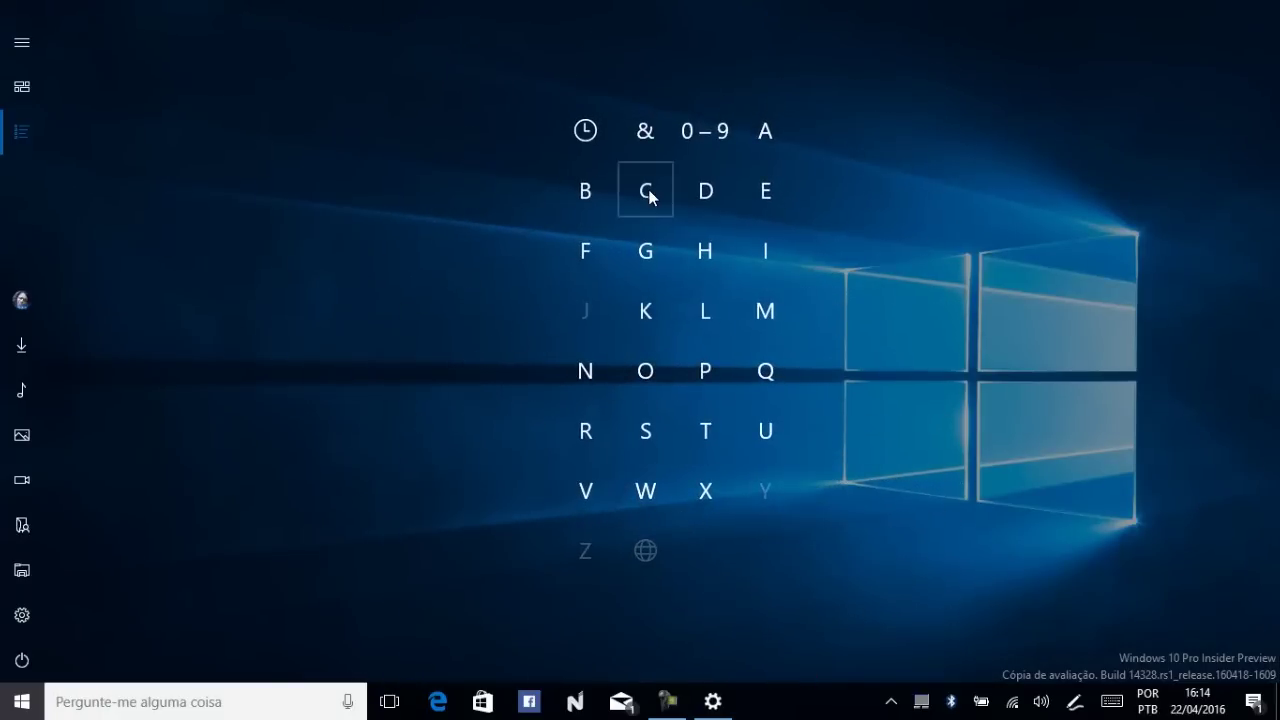
{"action": "left_click", "coordinate": [646, 191]}
{"action": "scroll", "coordinate": [765, 367], "scroll_direction": "up", "scroll_amount": 6}
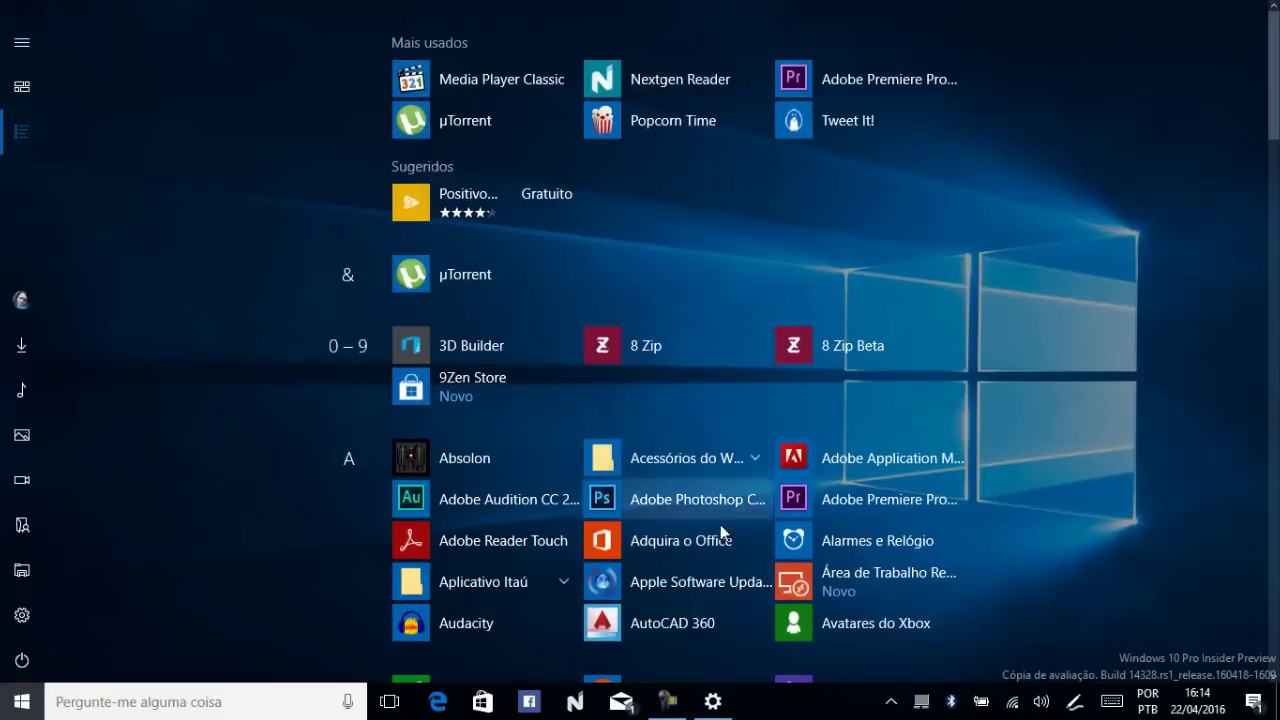
{"action": "scroll", "coordinate": [557, 440], "scroll_direction": "down", "scroll_amount": 5}
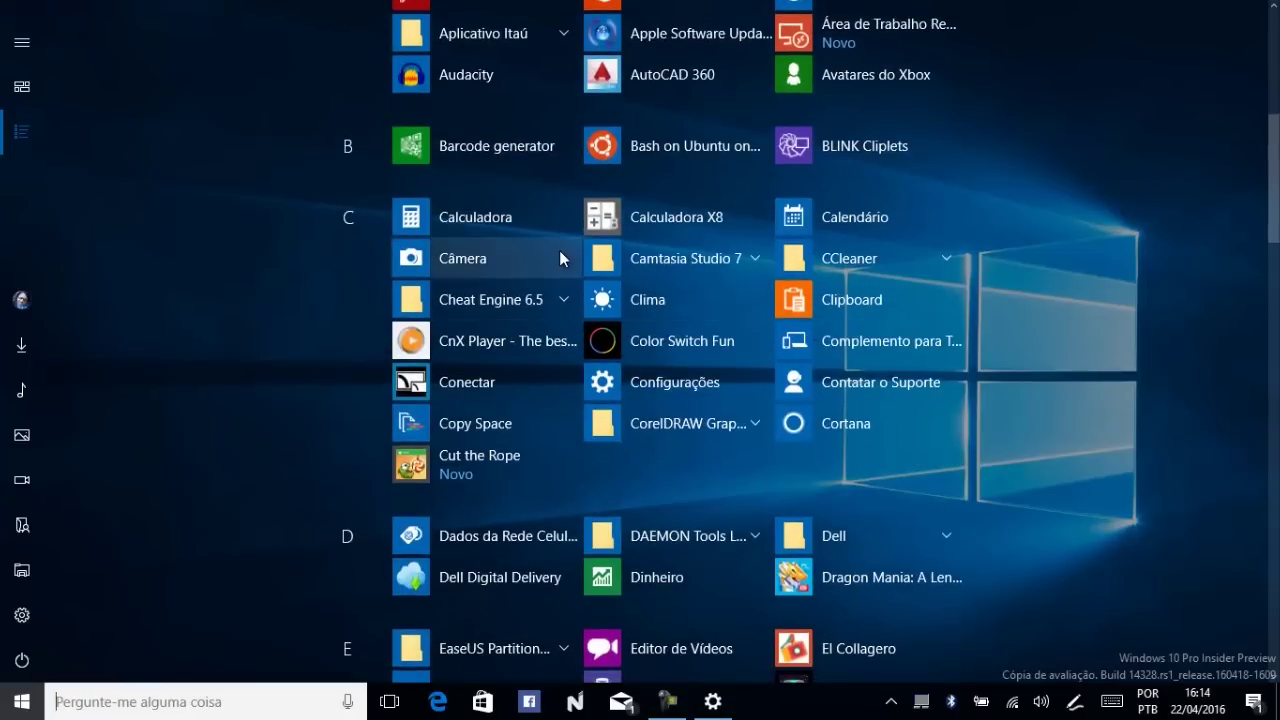
{"action": "scroll", "coordinate": [642, 405], "scroll_direction": "down", "scroll_amount": 4}
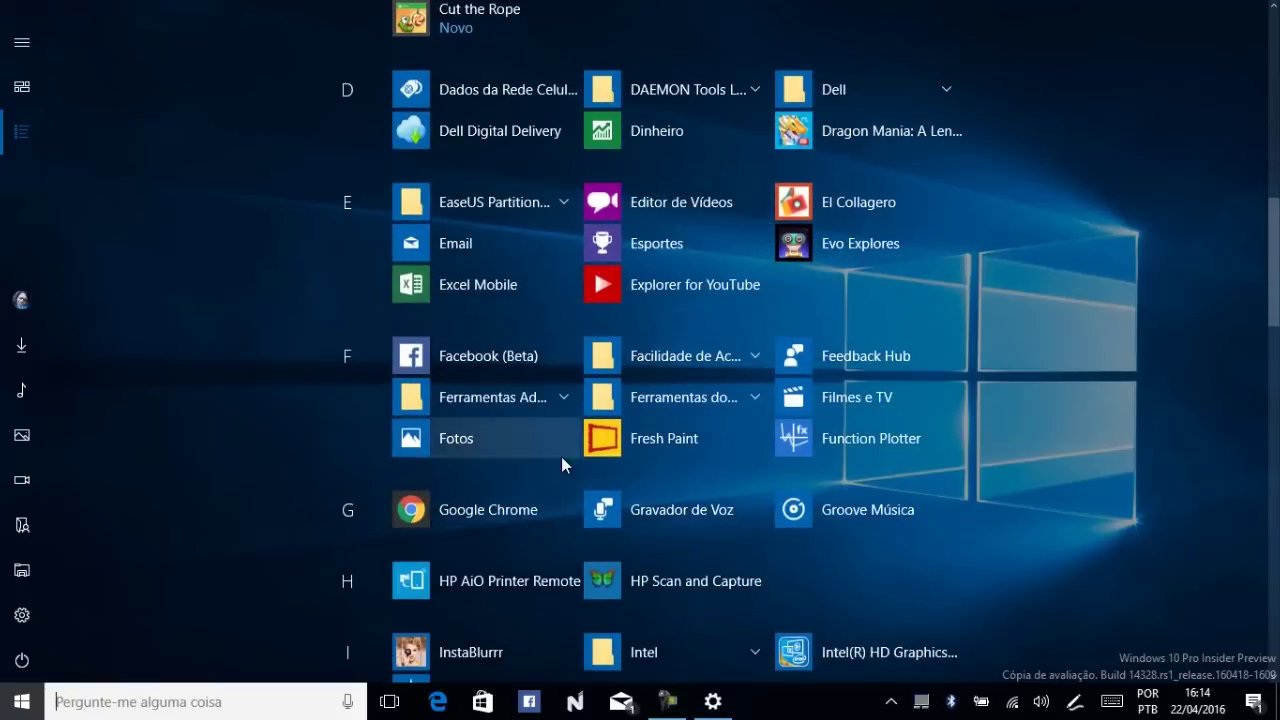
Step: Switch back to Settings and turn off "Usar tela inteira de Iniciar"
{"action": "left_click", "coordinate": [720, 701]}
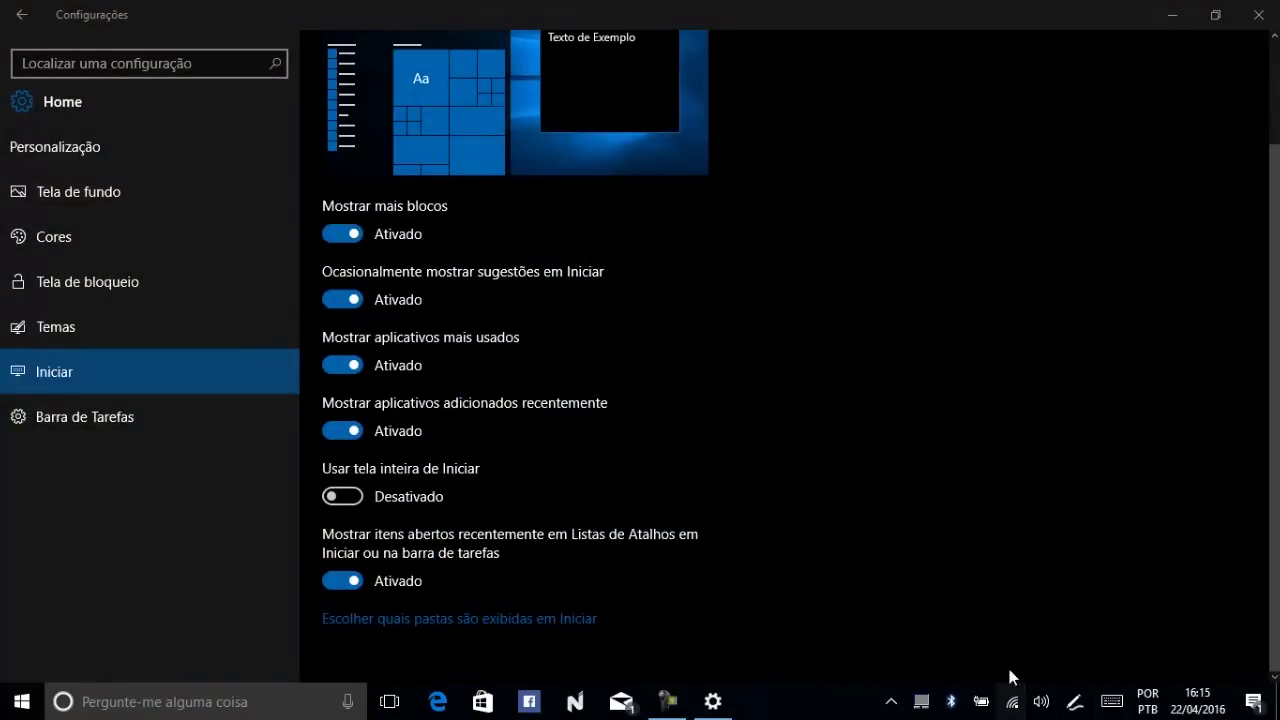
Step: View the Windows Ink Workspace and close it again
{"action": "left_click", "coordinate": [1075, 701]}
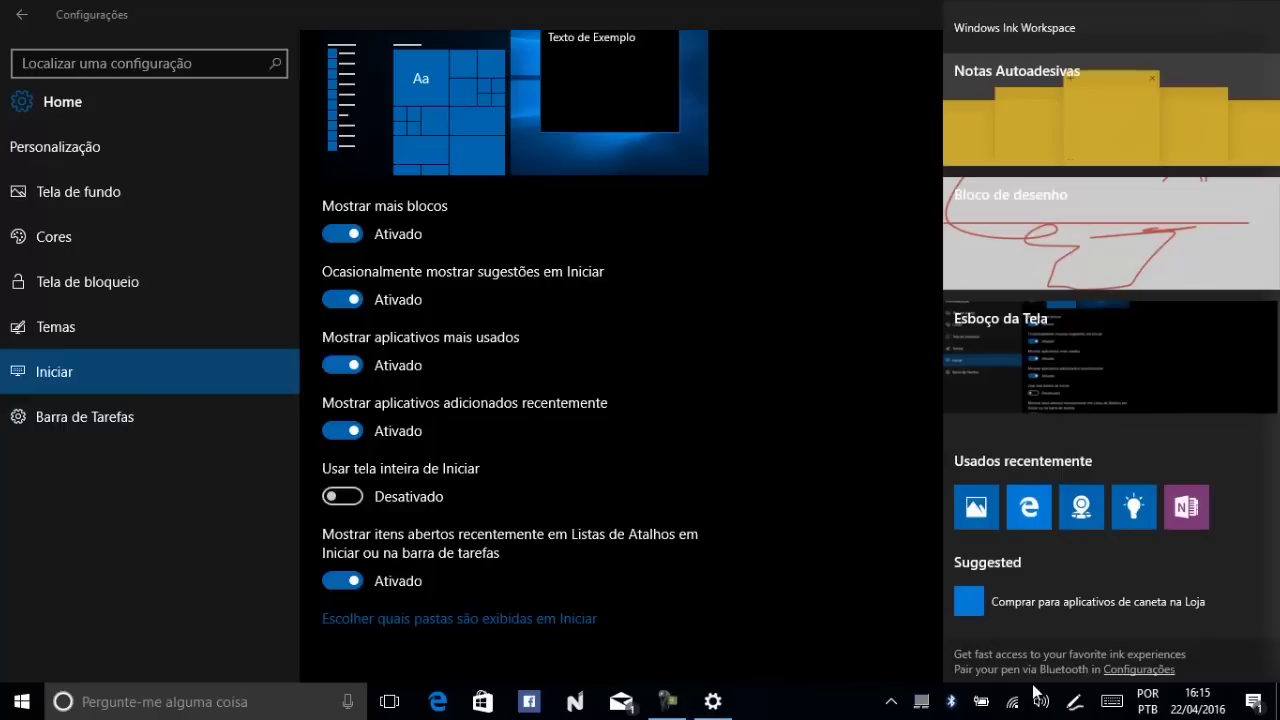
{"action": "left_click", "coordinate": [1075, 703]}
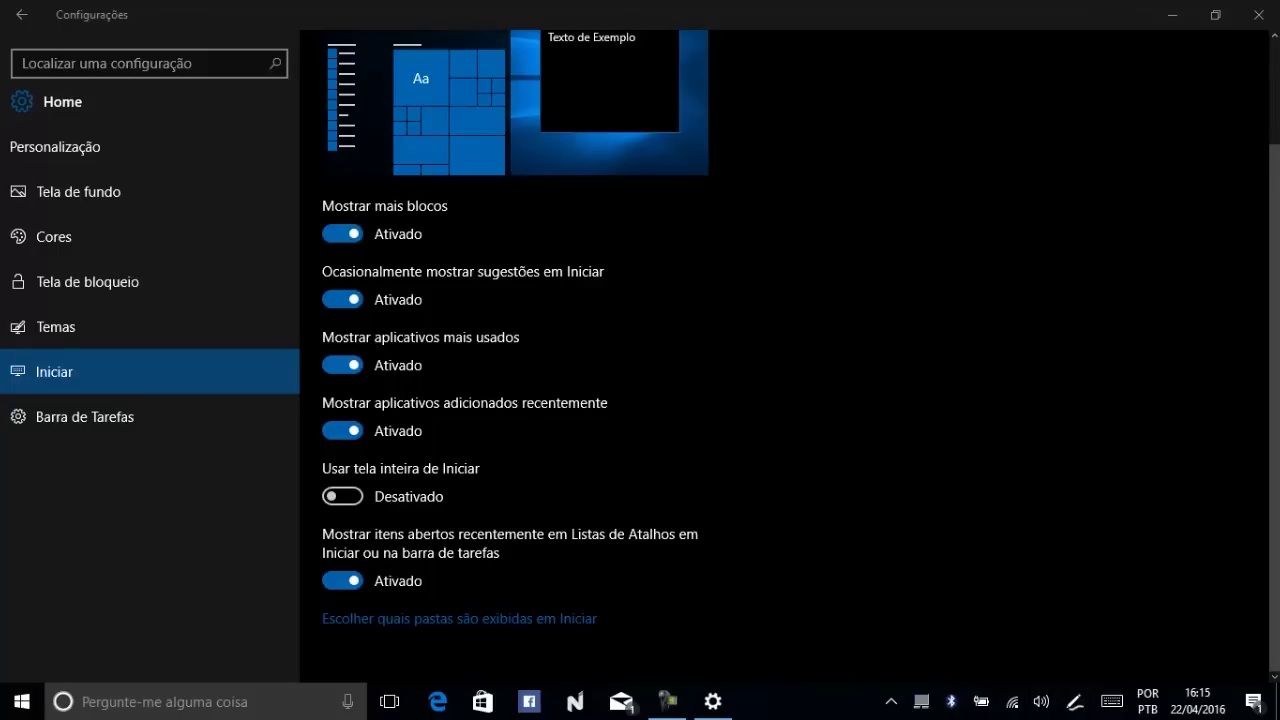
Step: View the taskbar's "Show Windows Ink Workspace button" option and close the Settings window
{"action": "right_click", "coordinate": [836, 713]}
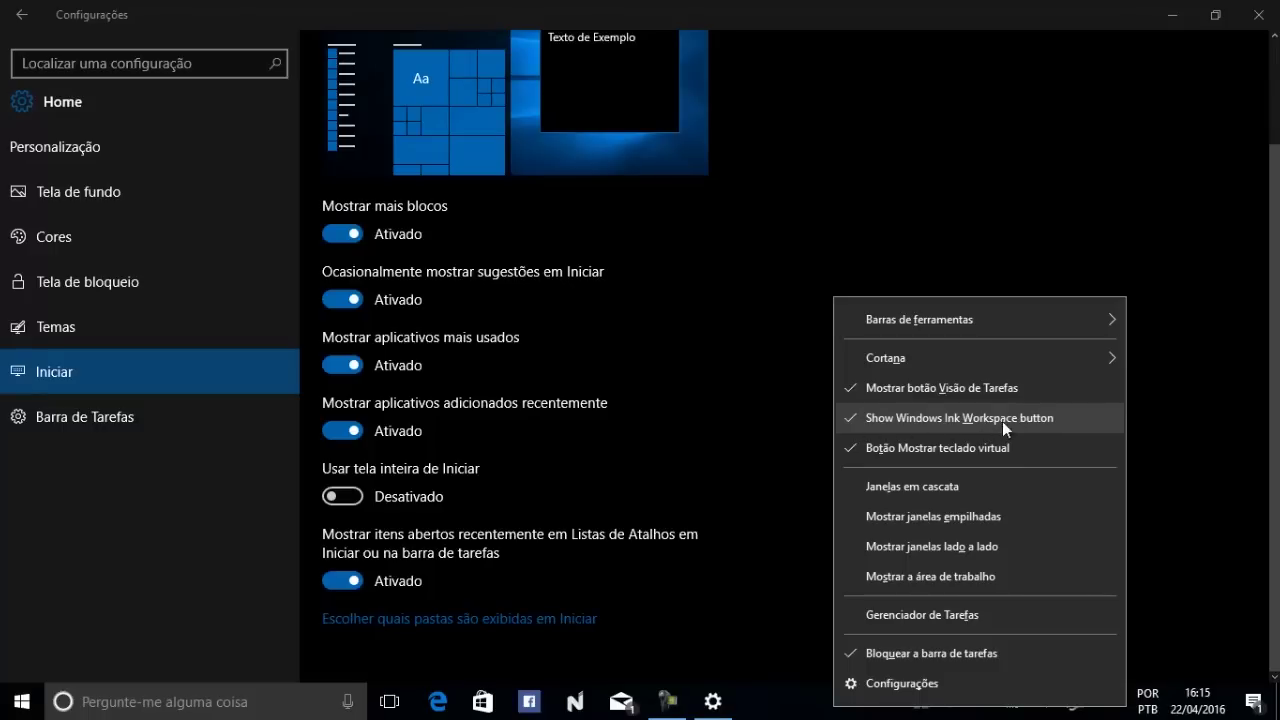
{"action": "left_click", "coordinate": [1090, 426]}
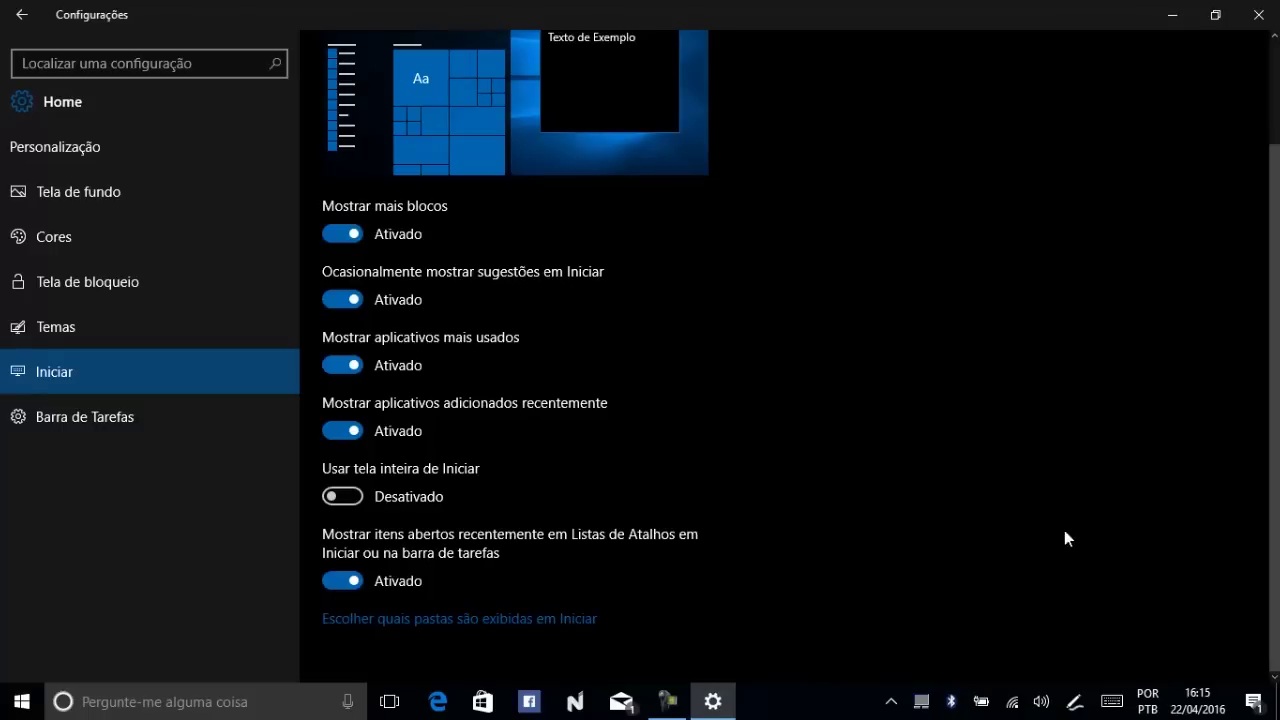
{"action": "left_click", "coordinate": [1077, 708]}
{"action": "left_click", "coordinate": [796, 107]}
{"action": "left_click", "coordinate": [1258, 14]}
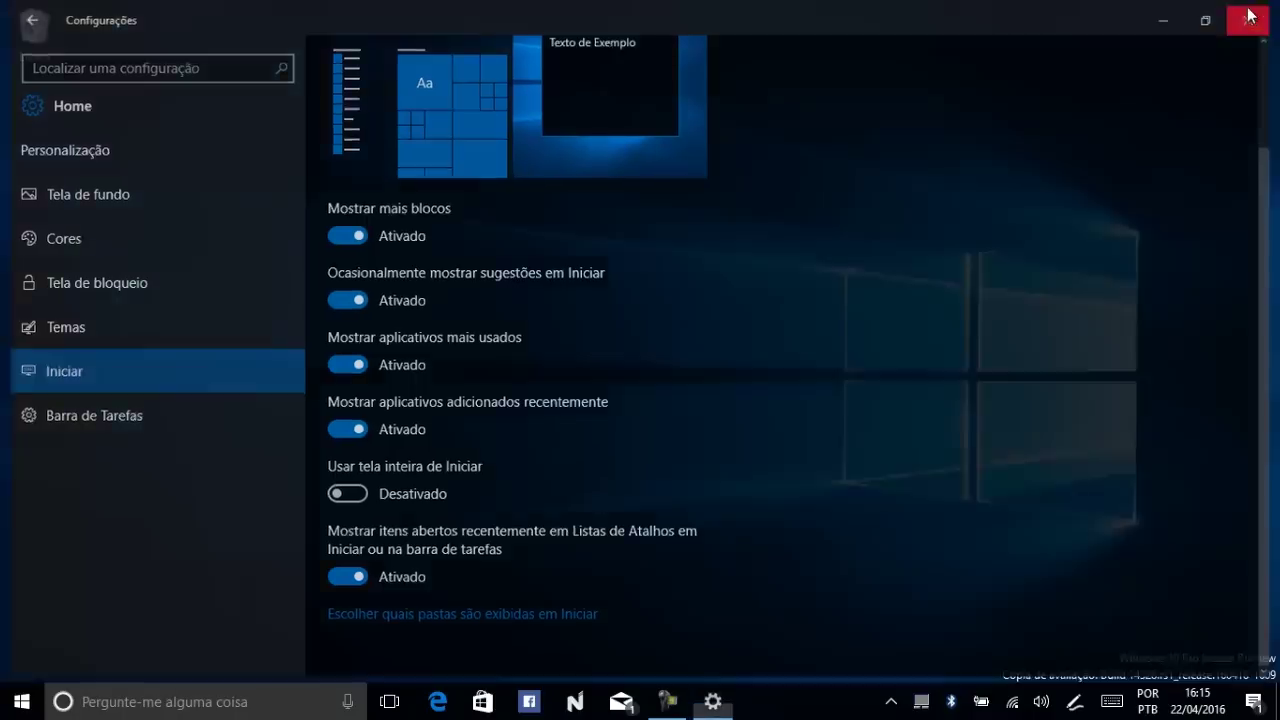
Step: Open Notas Autoadesivas from the Windows Ink Workspace, view the existing note, and close it again
{"action": "left_click", "coordinate": [1075, 702]}
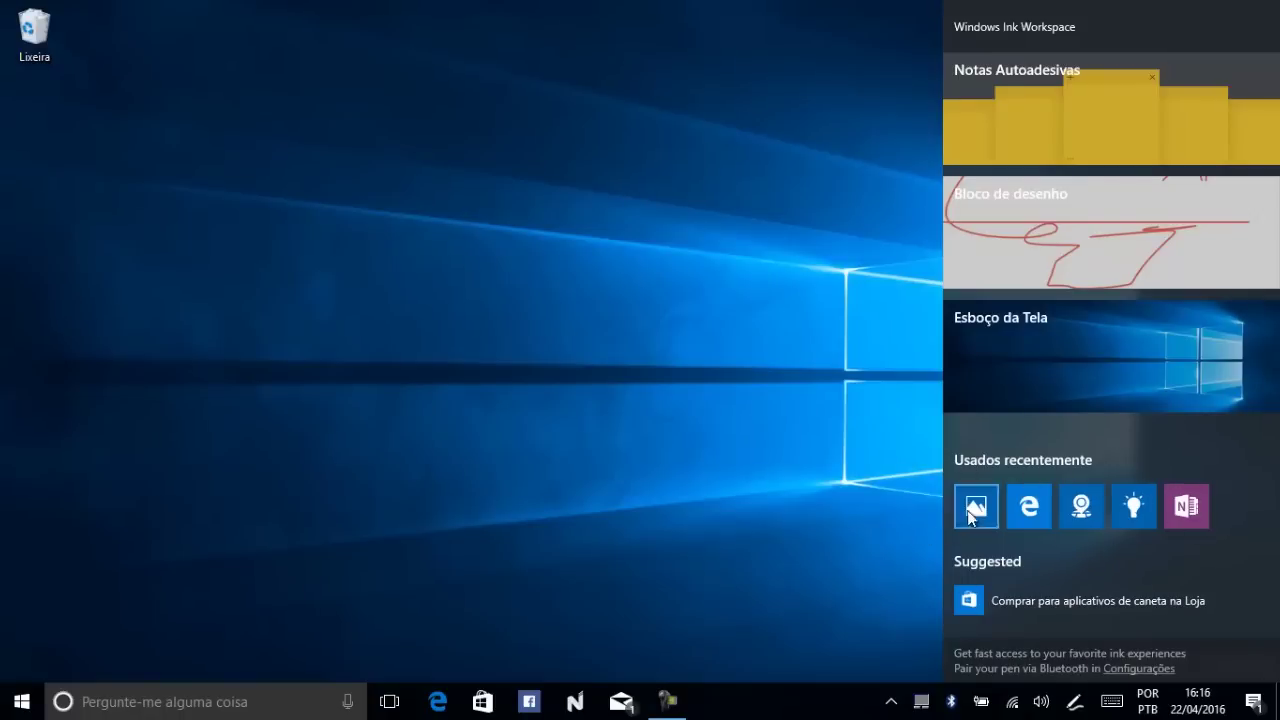
{"action": "left_click", "coordinate": [1046, 102]}
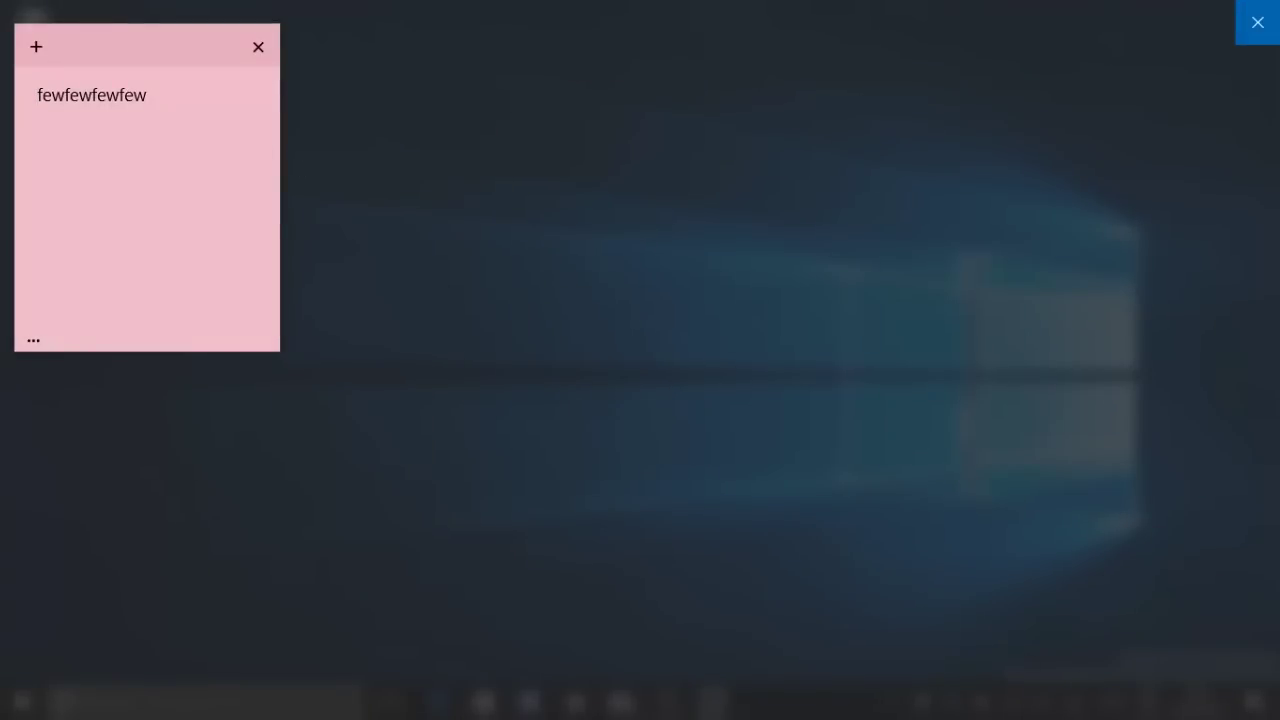
{"action": "left_click", "coordinate": [1258, 22]}
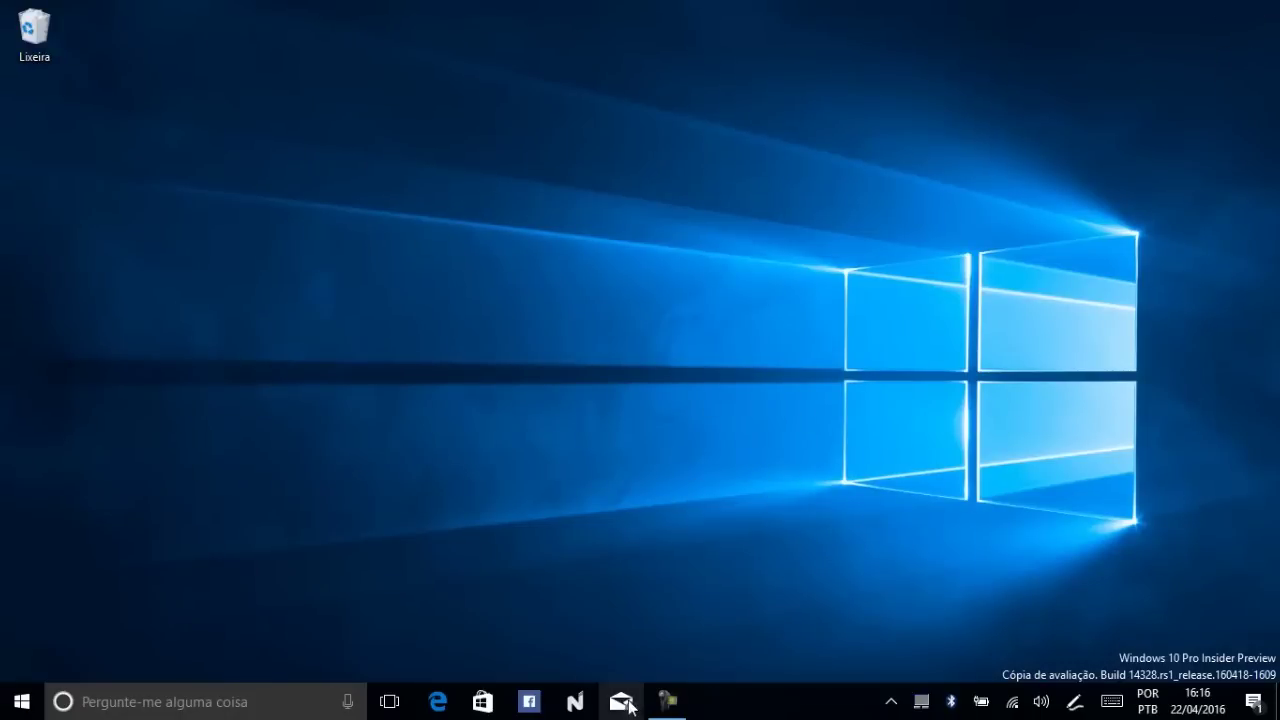
Step: Reopen Notas Autoadesivas from the Windows Ink Workspace and add a new note reading "TESTE WINDOWS INK"
{"action": "left_click", "coordinate": [1075, 703]}
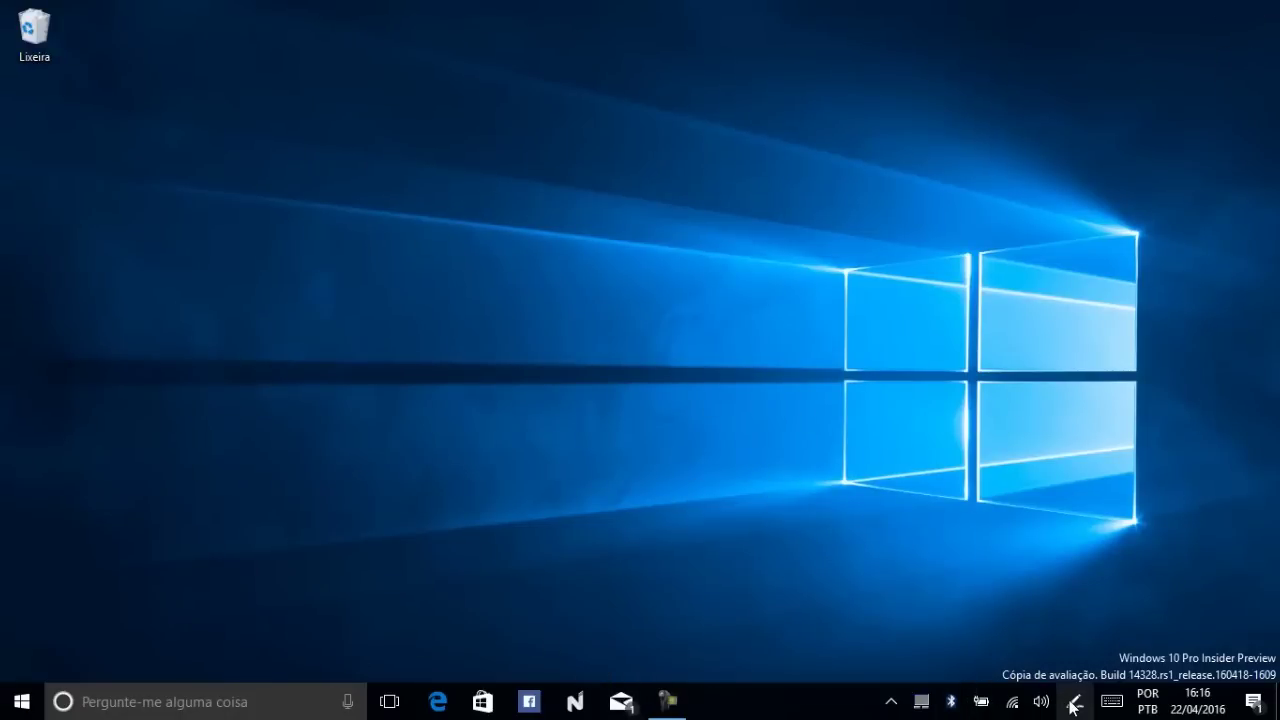
{"action": "left_click", "coordinate": [1192, 107]}
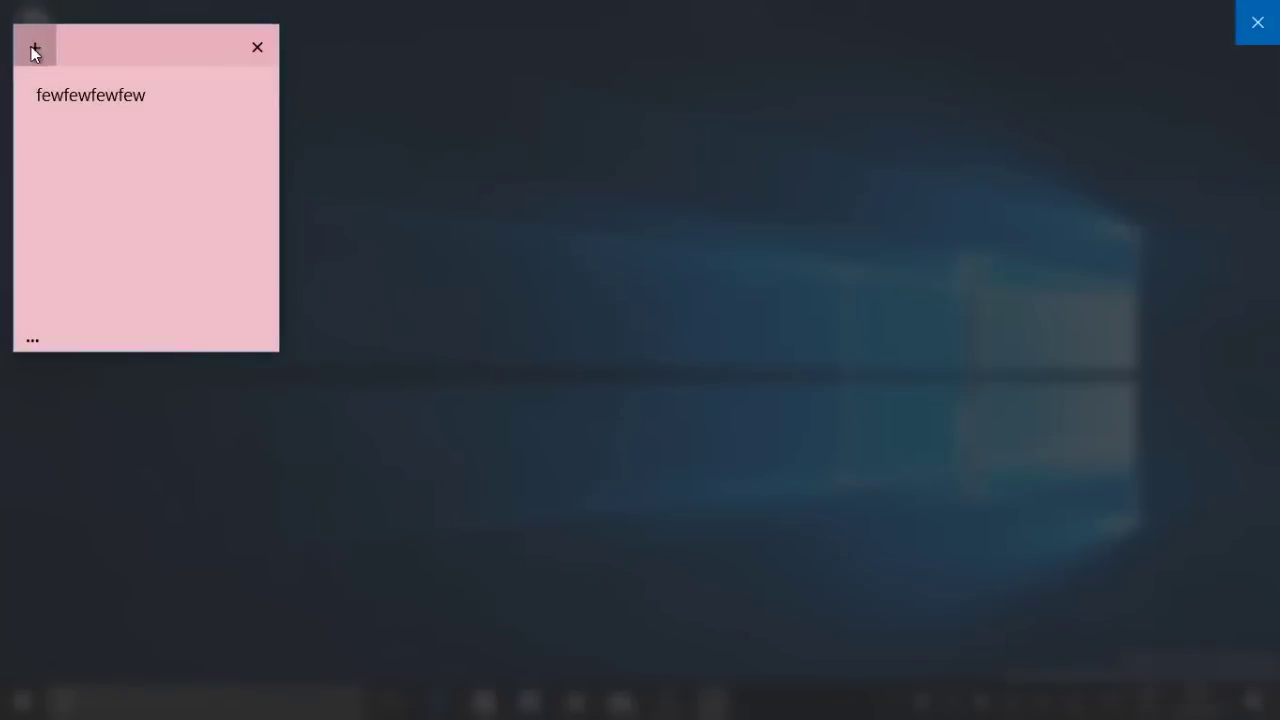
{"action": "left_click", "coordinate": [33, 47]}
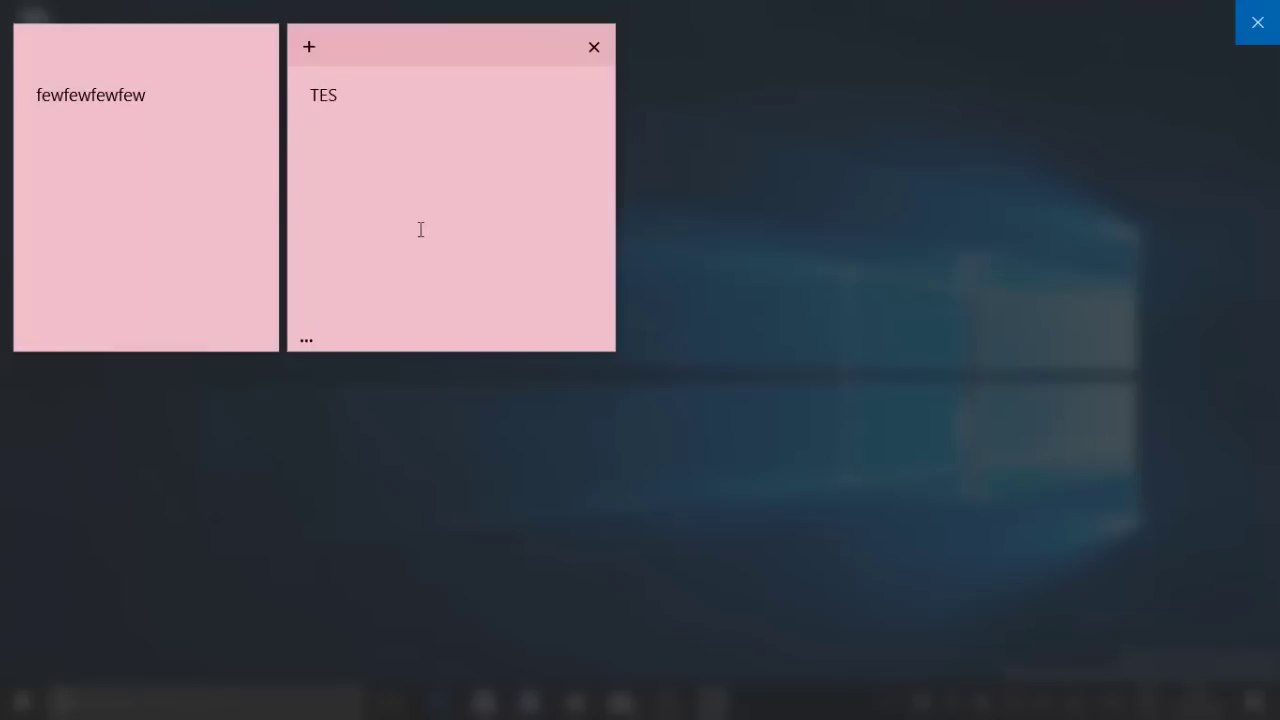
{"action": "type", "text": "TESTE WINDOWS INK"}
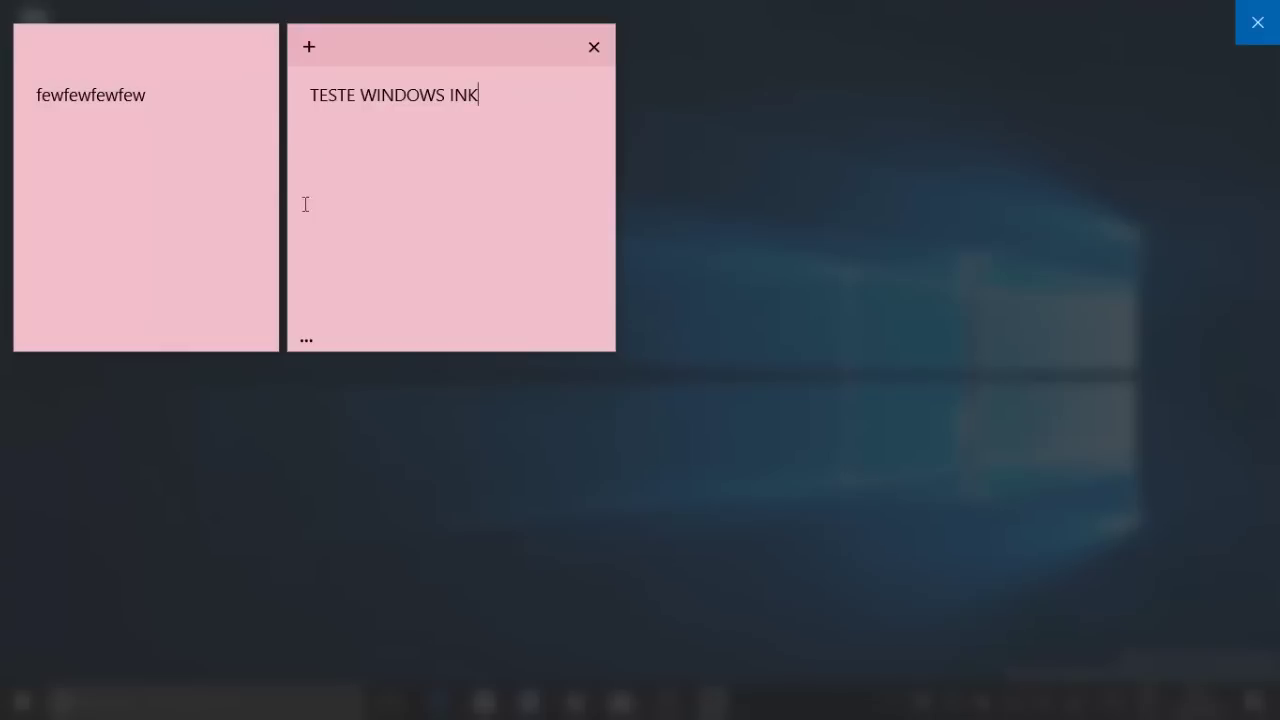
Step: Change the "TESTE WINDOWS INK" note's colour to light blue and close the sticky notes
{"action": "left_click", "coordinate": [306, 340]}
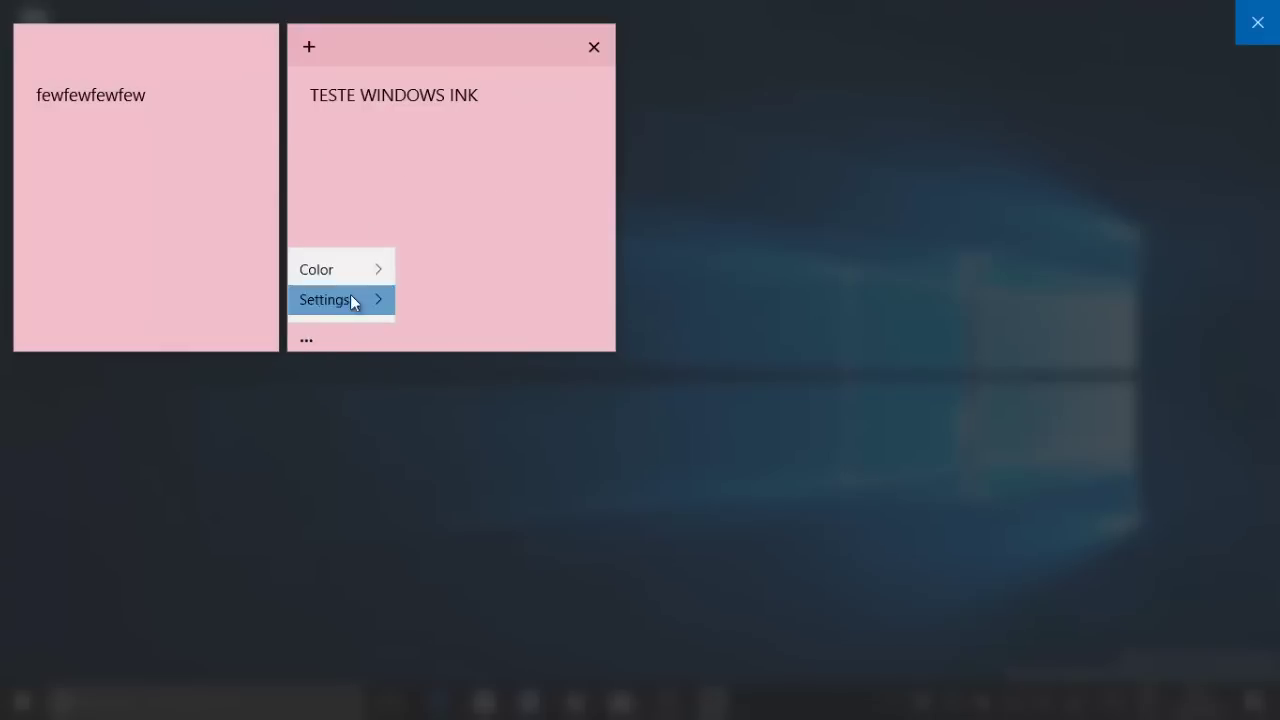
{"action": "mouse_move", "coordinate": [366, 277]}
{"action": "left_click", "coordinate": [450, 204]}
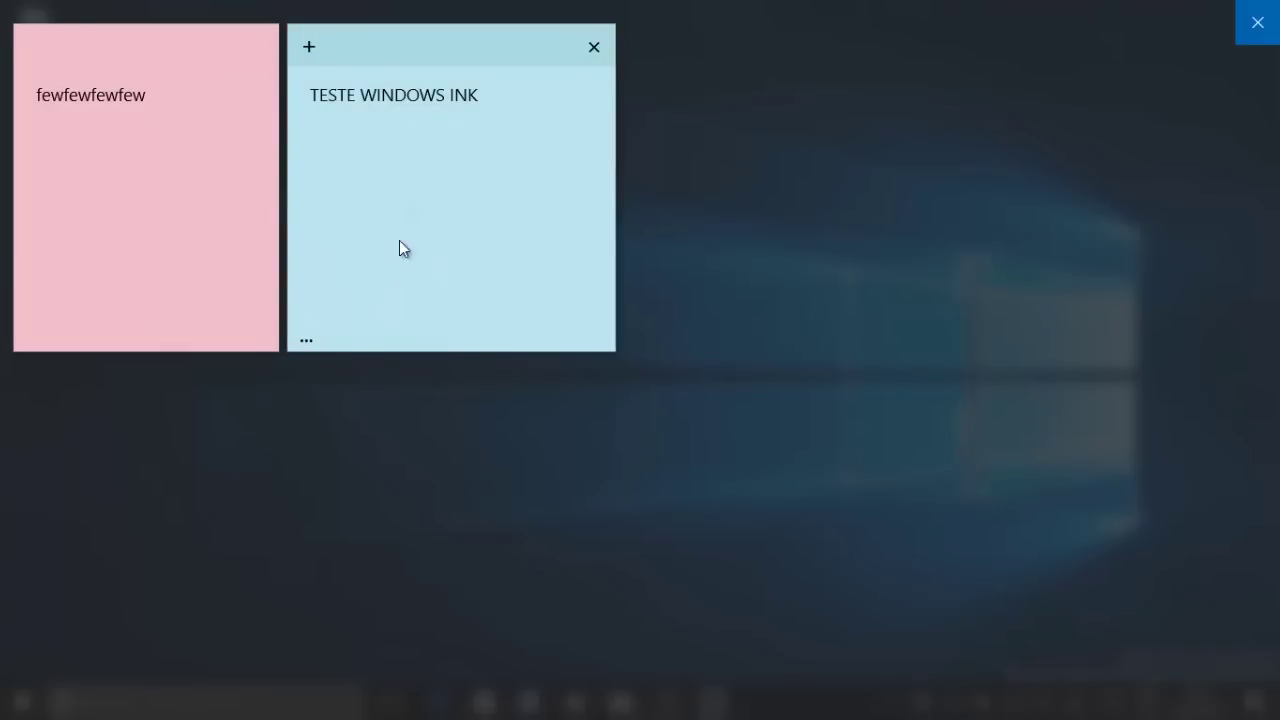
{"action": "left_click", "coordinate": [1258, 36]}
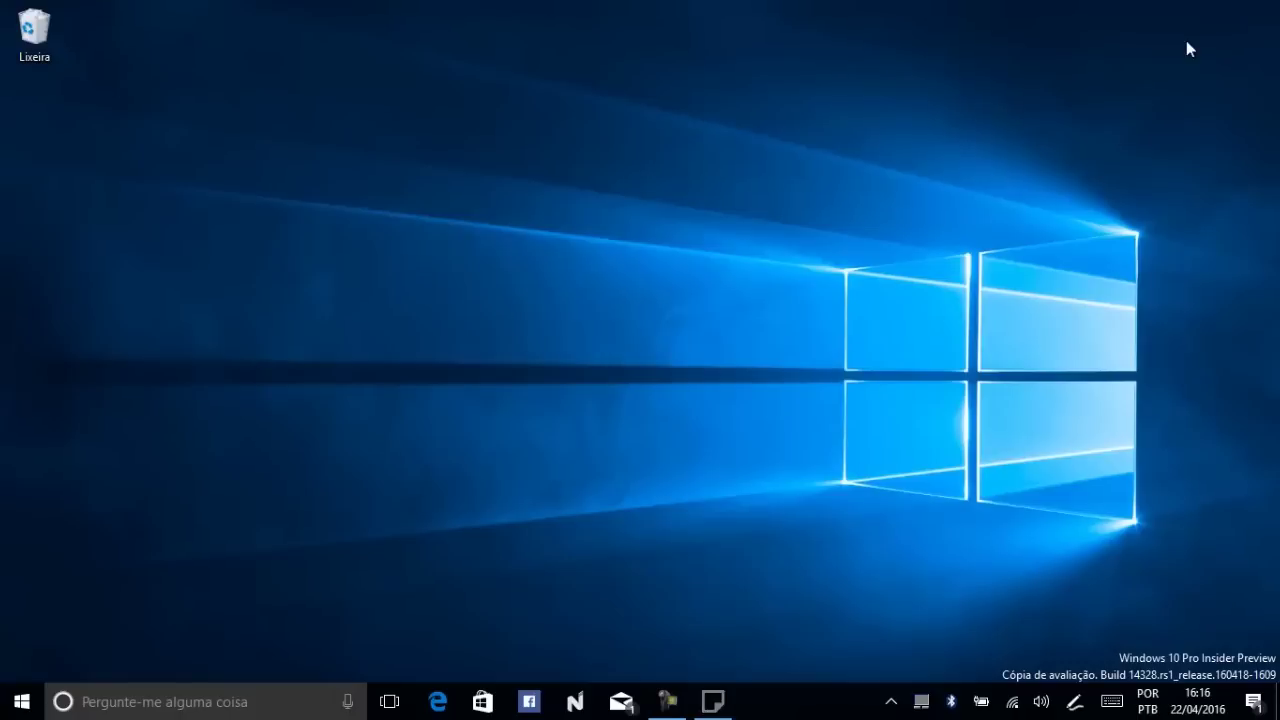
Step: Open Bloco de desenho from the Windows Ink Workspace and scribble a thin black pencil line over the existing sketch
{"action": "left_click", "coordinate": [1073, 703]}
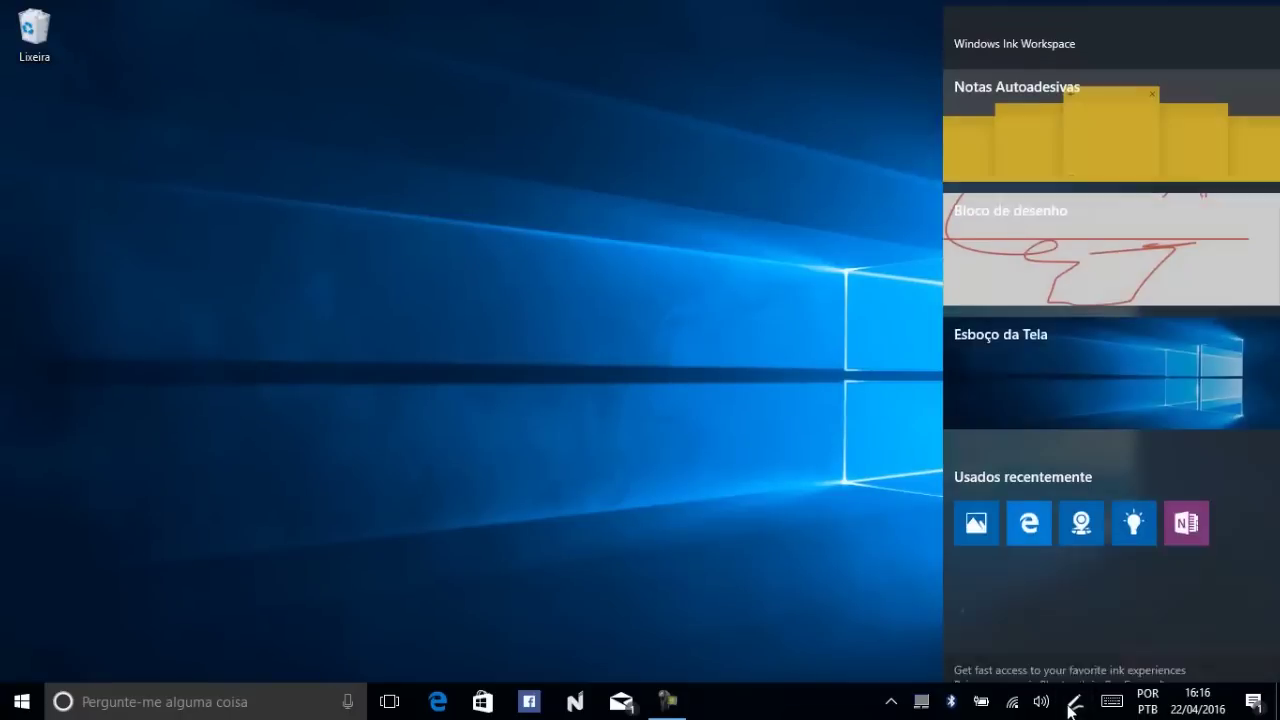
{"action": "left_click", "coordinate": [1106, 221]}
{"action": "left_click", "coordinate": [758, 23]}
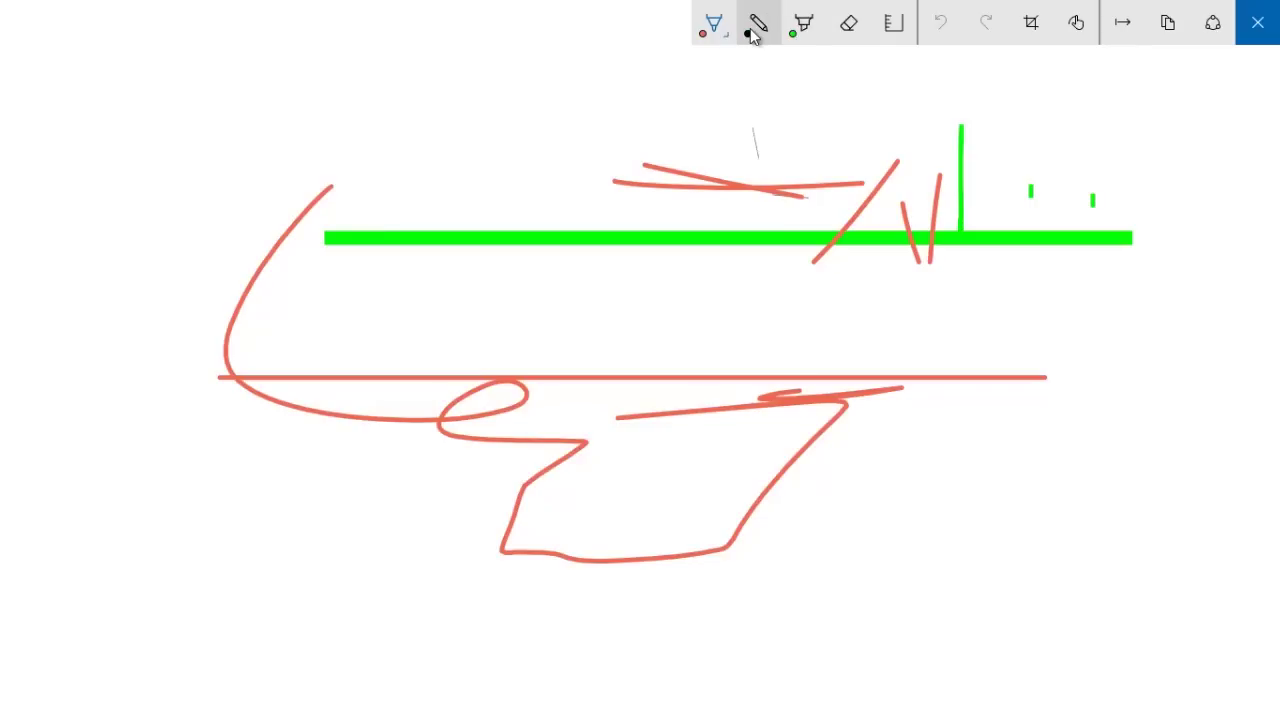
{"action": "mouse_move", "coordinate": [363, 124]}
{"action": "left_mouse_down"}
{"action": "mouse_move", "coordinate": [557, 284]}
{"action": "mouse_move", "coordinate": [686, 543]}
{"action": "mouse_move", "coordinate": [590, 445]}
{"action": "left_mouse_up"}
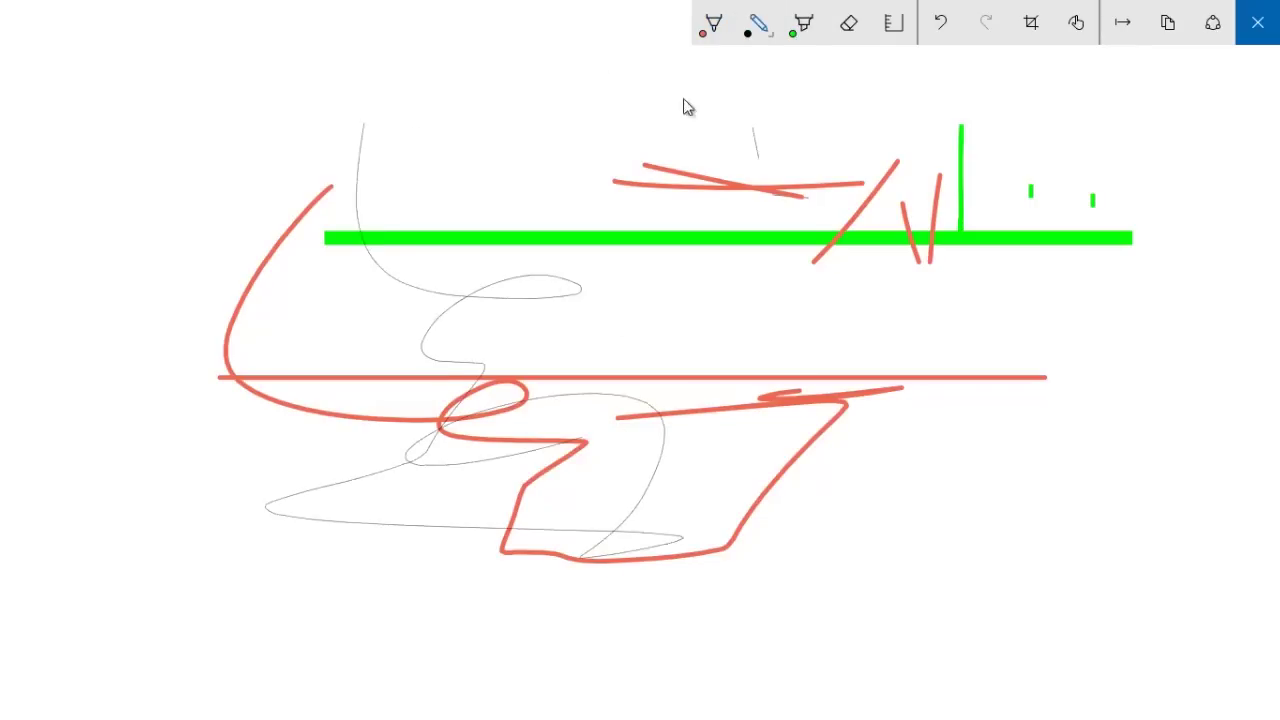
Step: Draw a thick green highlighter zigzag through the middle of the sketch
{"action": "left_click", "coordinate": [803, 23]}
{"action": "left_click_drag", "start_coordinate": [580, 168], "coordinate": [555, 232]}
{"action": "left_click_drag", "start_coordinate": [466, 284], "coordinate": [785, 490]}
Step: Place the ruler horizontally across the middle of the sketch and set the ballpoint pen's colour to dark blue
{"action": "left_click", "coordinate": [893, 23]}
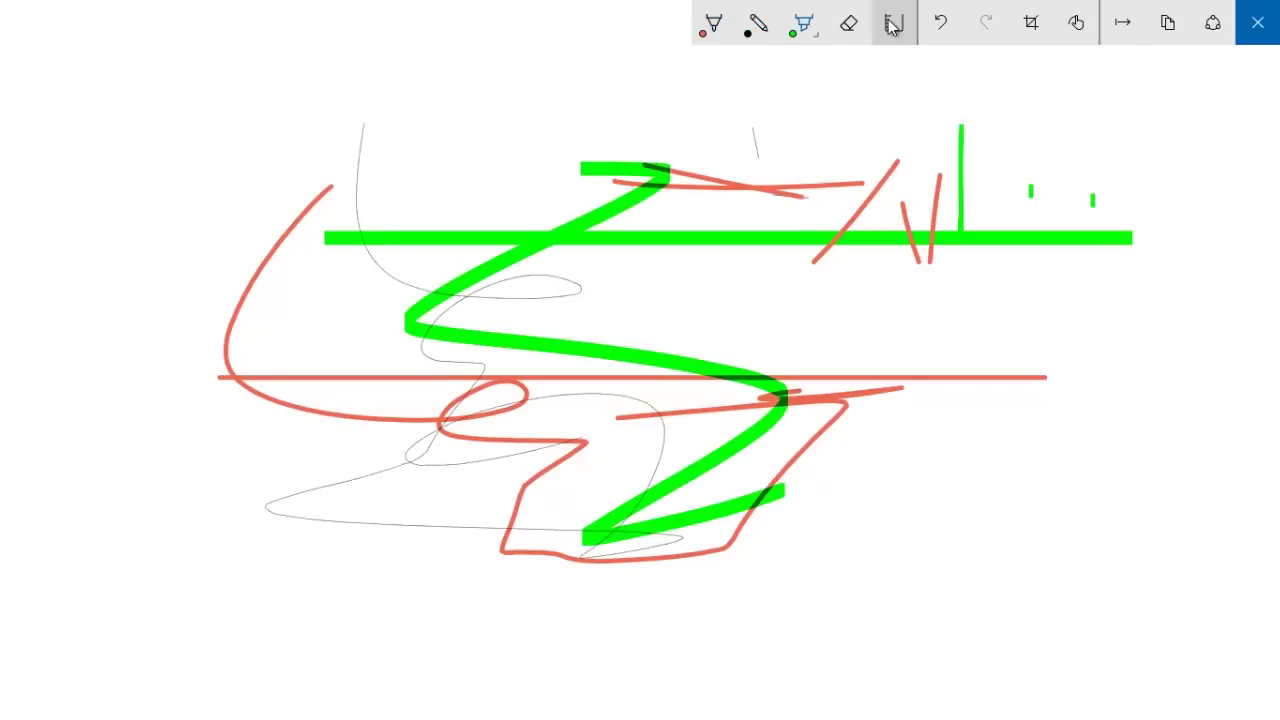
{"action": "mouse_move", "coordinate": [560, 117]}
{"action": "left_mouse_down"}
{"action": "mouse_move", "coordinate": [677, 563]}
{"action": "mouse_move", "coordinate": [880, 420]}
{"action": "mouse_move", "coordinate": [871, 400]}
{"action": "mouse_move", "coordinate": [878, 408]}
{"action": "left_mouse_up"}
{"action": "left_click", "coordinate": [713, 23]}
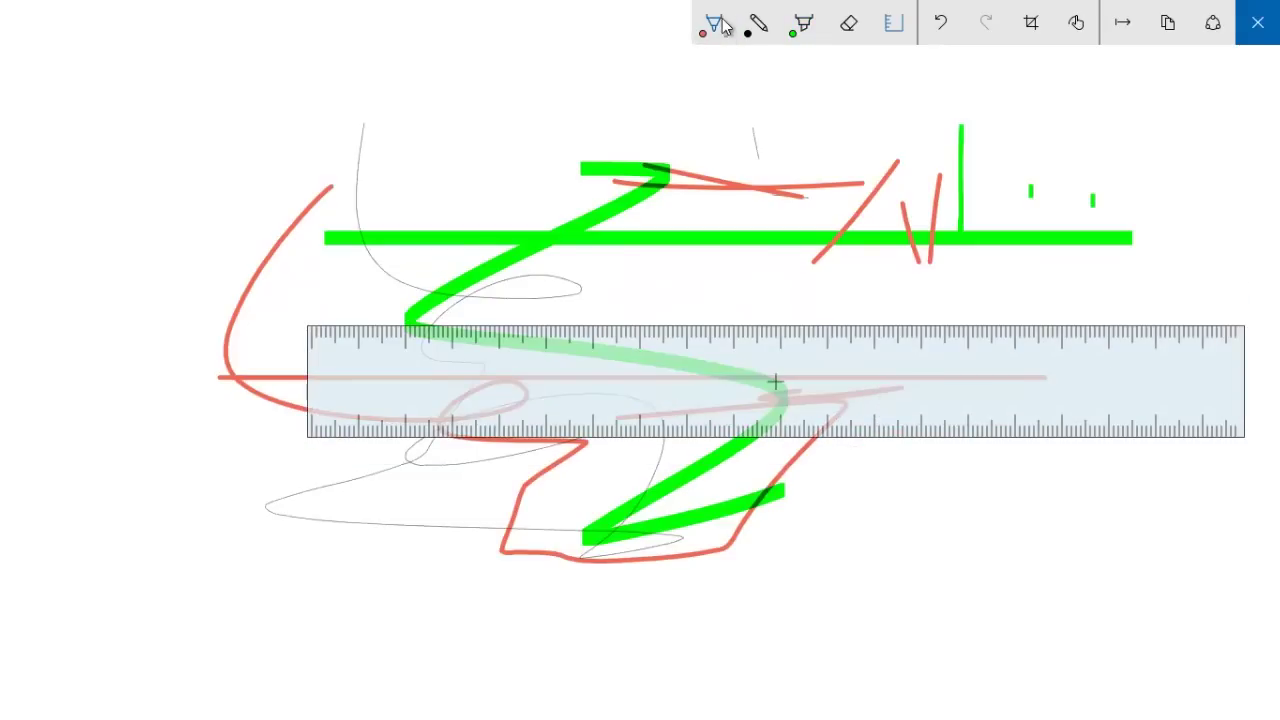
{"action": "left_click", "coordinate": [729, 34]}
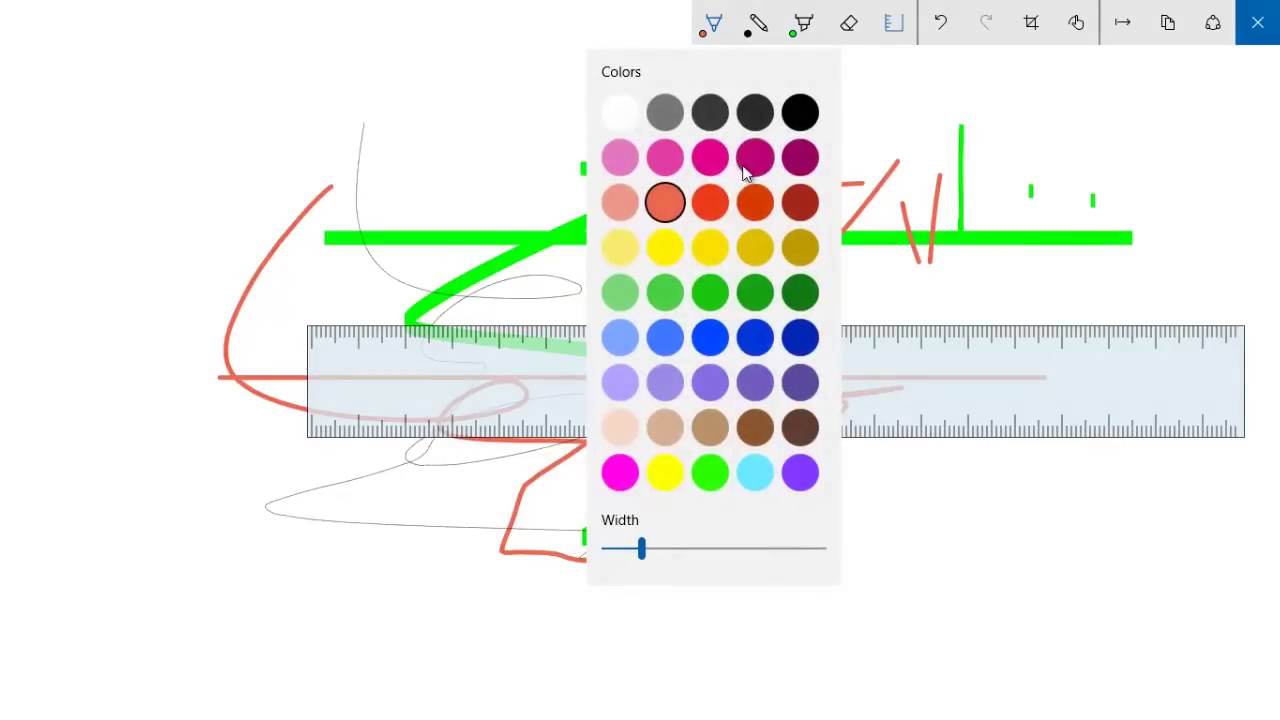
{"action": "left_click", "coordinate": [762, 343]}
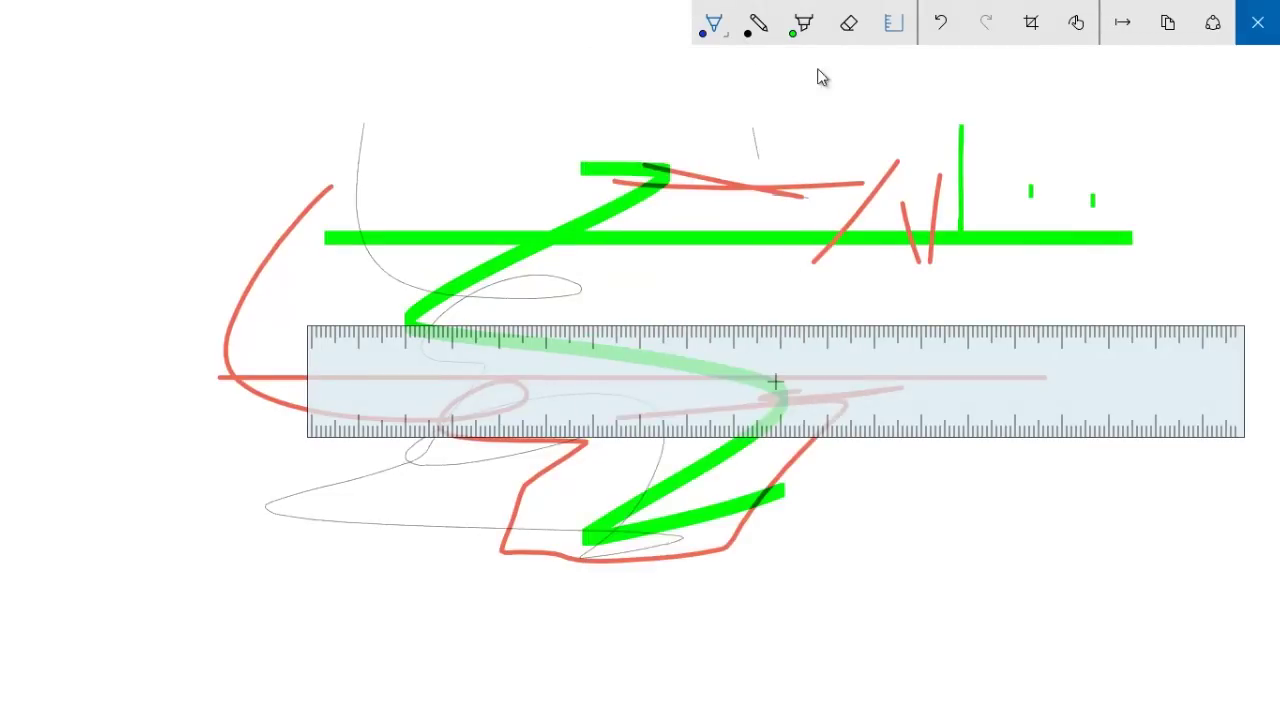
{"action": "left_click_drag", "start_coordinate": [443, 331], "coordinate": [401, 359]}
Step: Increase the pen width and draw a long straight blue line along the ruler's upper edge
{"action": "left_click", "coordinate": [736, 24]}
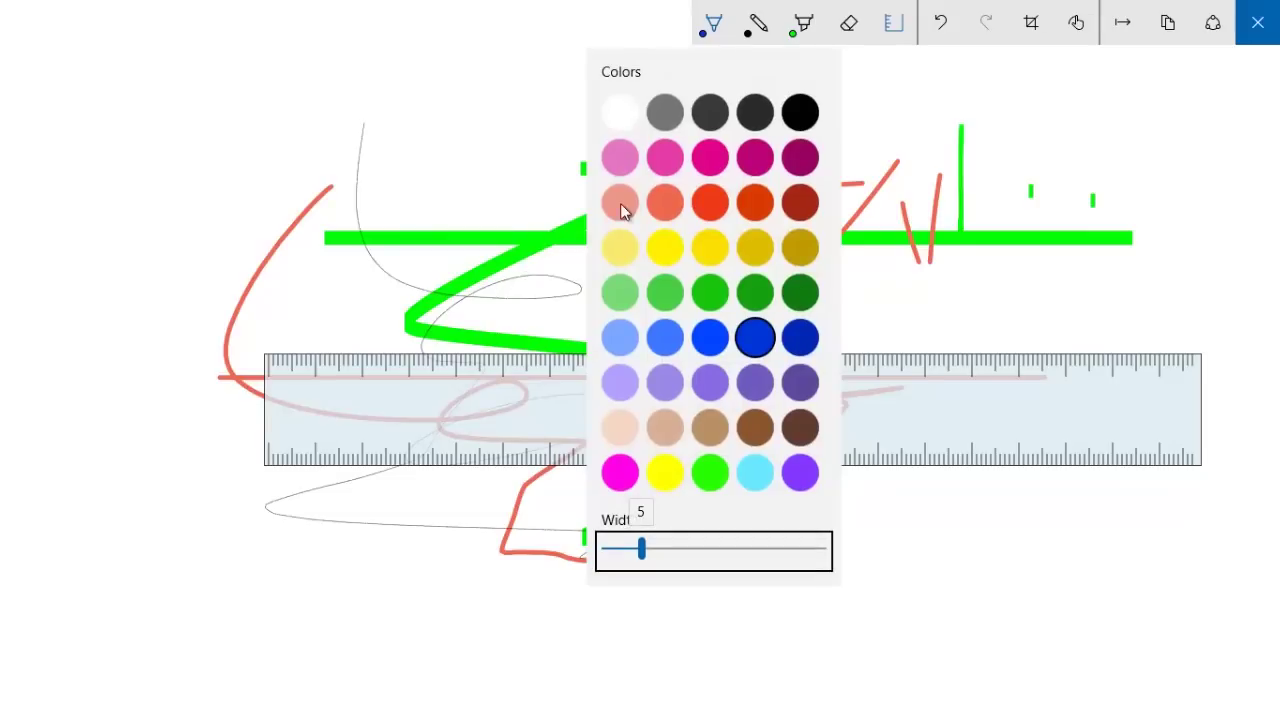
{"action": "left_click_drag", "start_coordinate": [657, 550], "coordinate": [704, 543]}
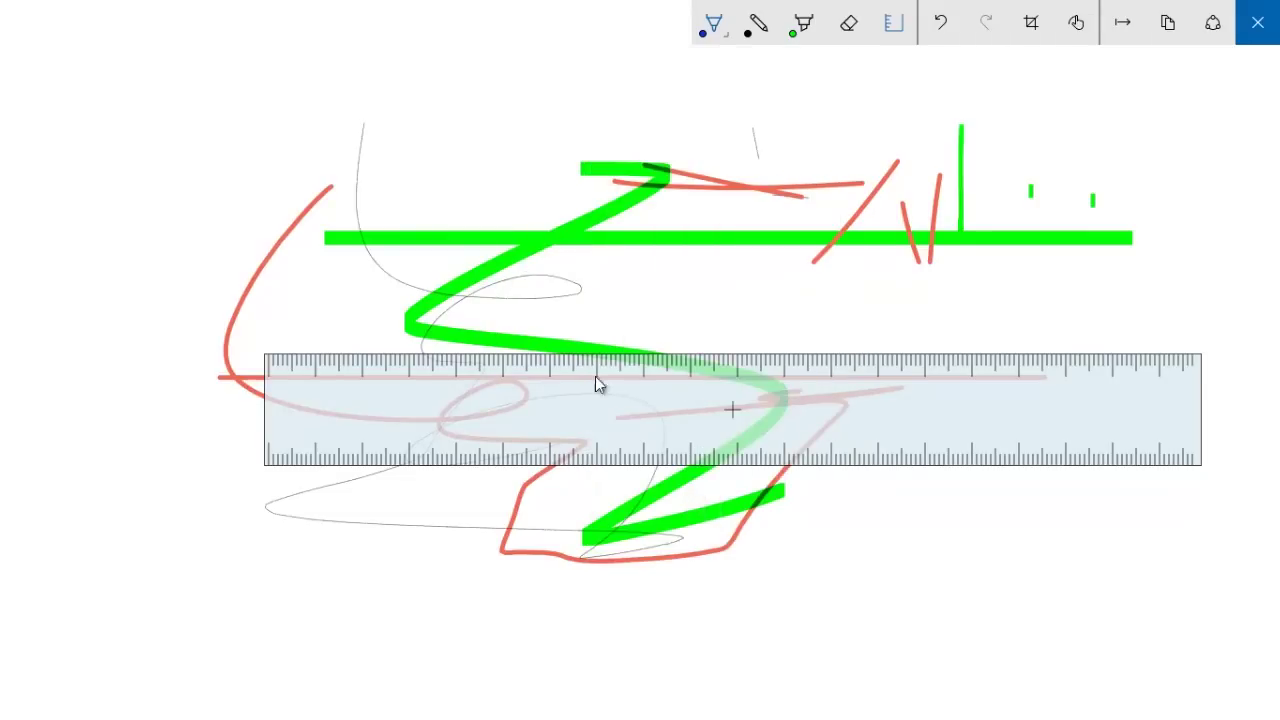
{"action": "mouse_move", "coordinate": [476, 351]}
{"action": "left_mouse_down"}
{"action": "mouse_move", "coordinate": [345, 352]}
{"action": "mouse_move", "coordinate": [1204, 350]}
{"action": "left_mouse_up"}
{"action": "left_click_drag", "start_coordinate": [346, 349], "coordinate": [332, 349]}
{"action": "mouse_move", "coordinate": [437, 403]}
{"action": "left_mouse_down"}
{"action": "mouse_move", "coordinate": [378, 516]}
{"action": "mouse_move", "coordinate": [367, 511]}
{"action": "left_mouse_up"}
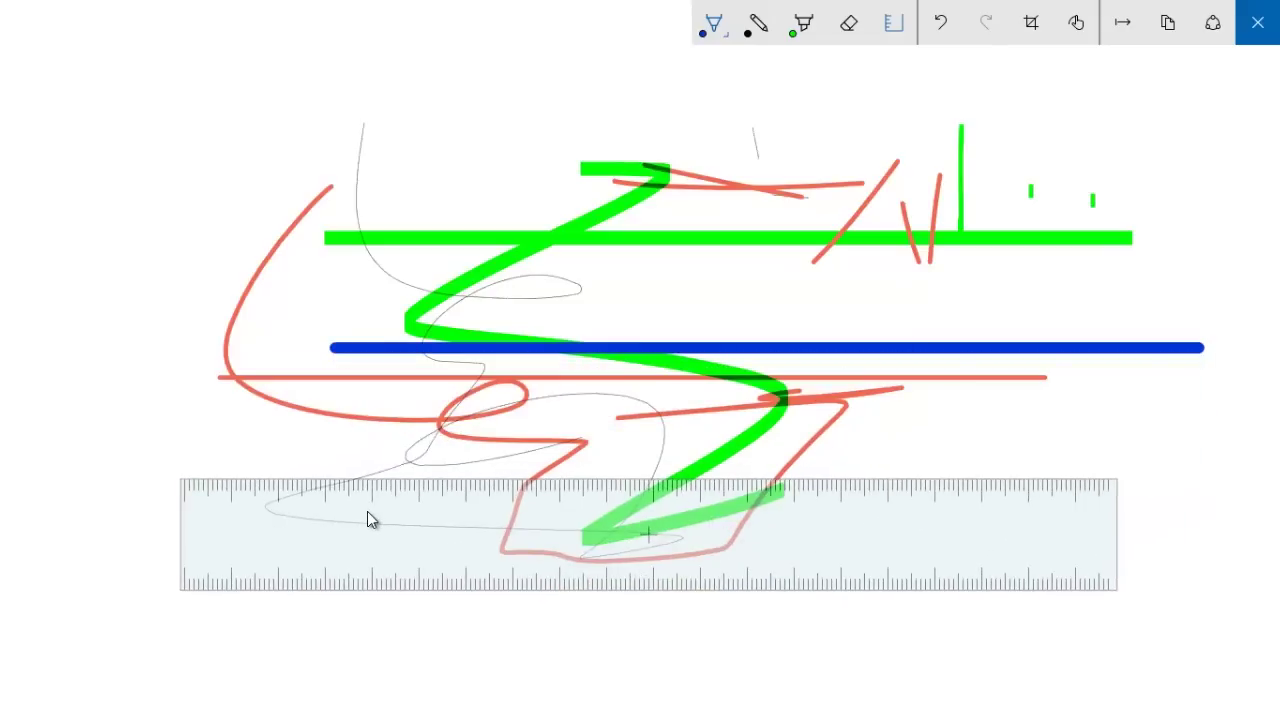
Step: Erase most of the sketch's strokes with the eraser, including the ones near its upper edge
{"action": "left_click", "coordinate": [848, 22]}
{"action": "mouse_move", "coordinate": [745, 185]}
{"action": "left_mouse_down"}
{"action": "mouse_move", "coordinate": [689, 260]}
{"action": "mouse_move", "coordinate": [377, 417]}
{"action": "mouse_move", "coordinate": [420, 460]}
{"action": "mouse_move", "coordinate": [443, 389]}
{"action": "mouse_move", "coordinate": [404, 338]}
{"action": "left_mouse_up"}
{"action": "mouse_move", "coordinate": [1097, 98]}
{"action": "left_mouse_down"}
{"action": "mouse_move", "coordinate": [1243, 177]}
{"action": "mouse_move", "coordinate": [940, 180]}
{"action": "left_mouse_up"}
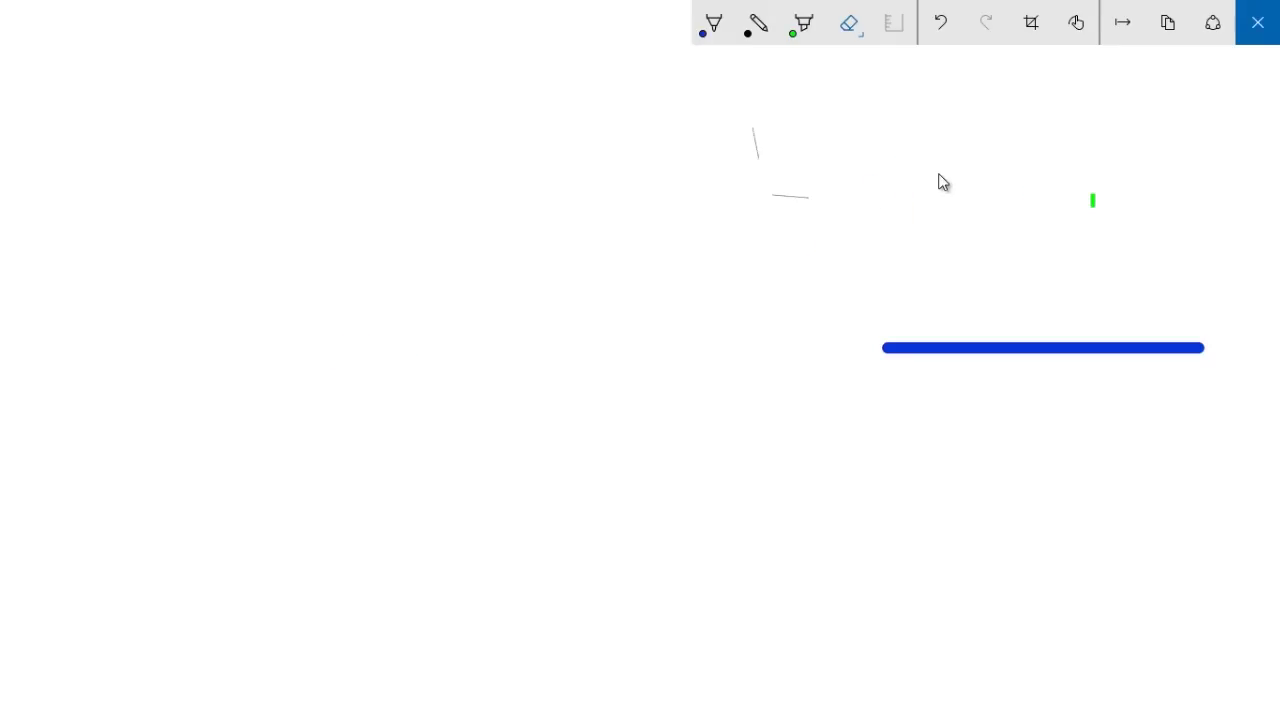
Step: Switch the sketchpad's touch writing mode on and off again
{"action": "left_click", "coordinate": [1083, 28]}
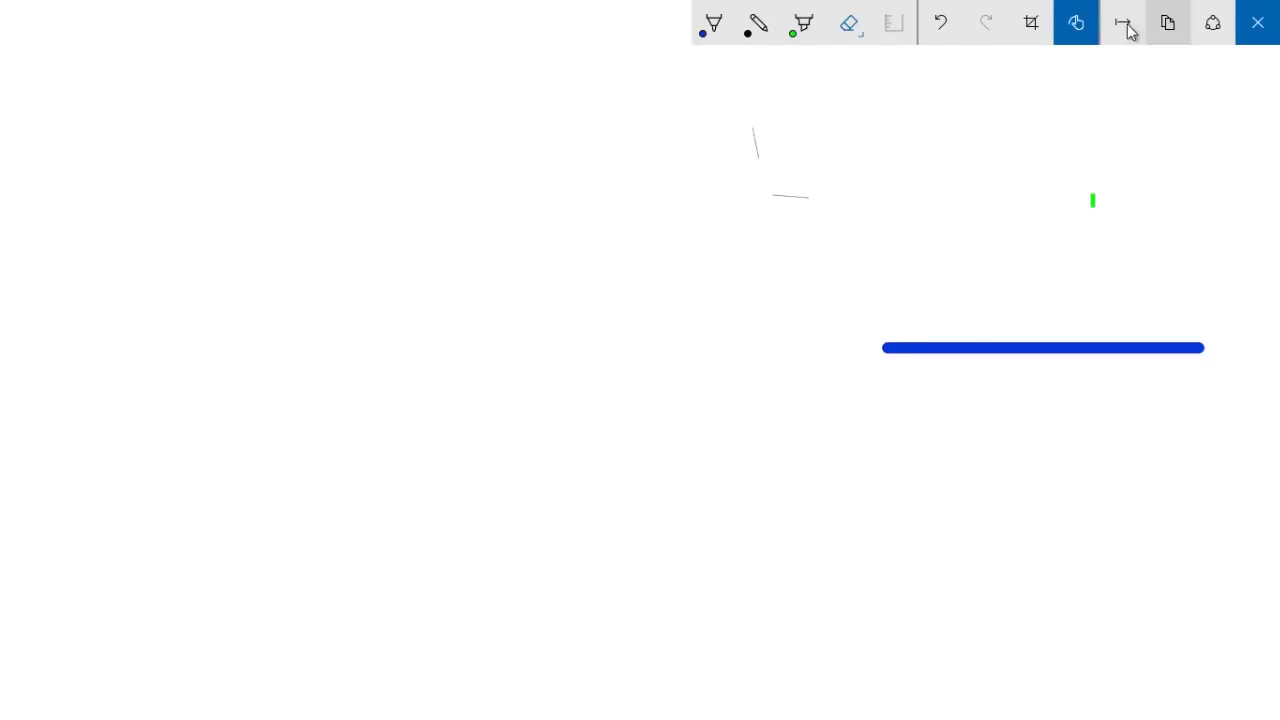
{"action": "left_click", "coordinate": [1087, 28]}
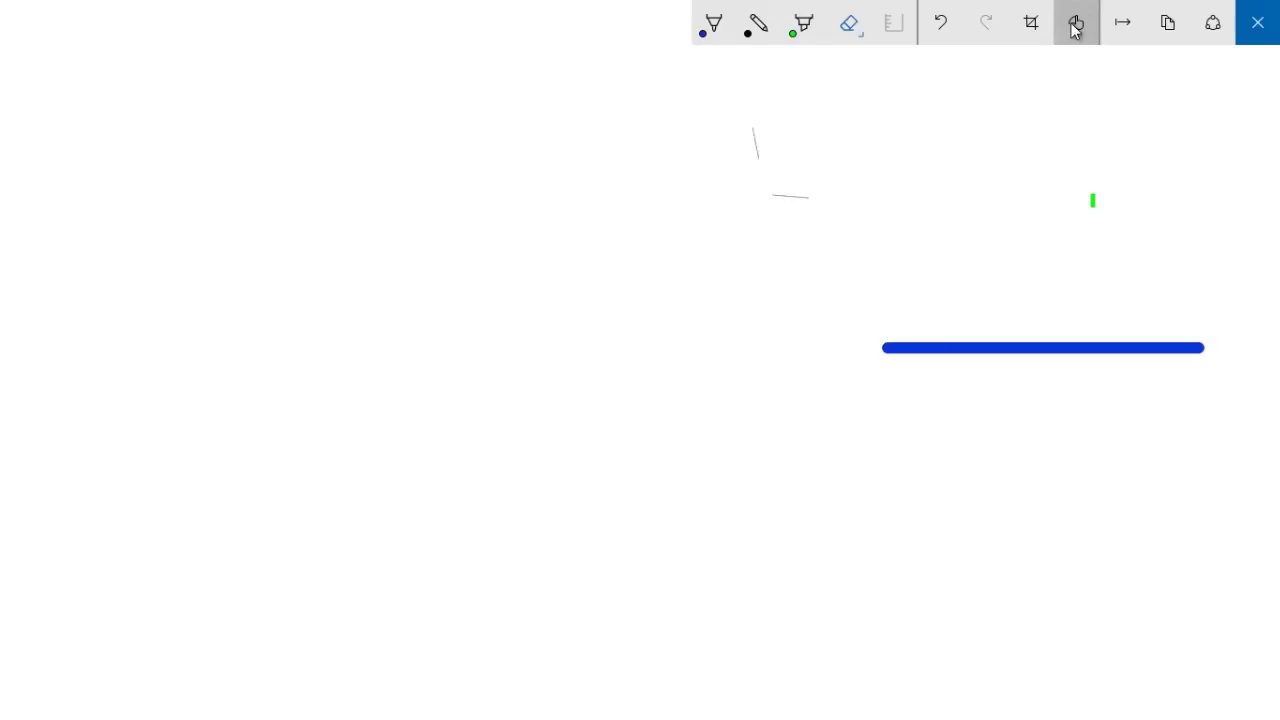
{"action": "left_click", "coordinate": [1086, 28]}
{"action": "left_click", "coordinate": [1090, 32]}
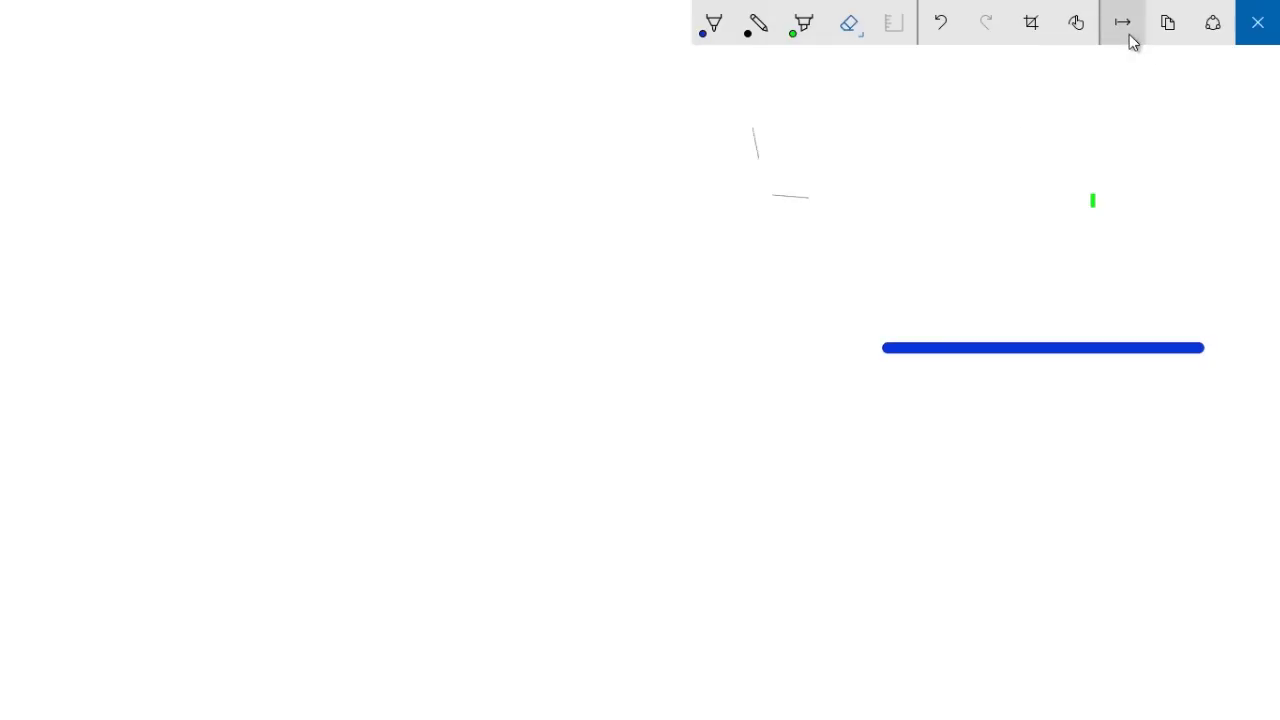
Step: View the sketch's save dialog and the apps it can be shared with, dismissing both and closing Bloco de desenho
{"action": "left_click", "coordinate": [1124, 26]}
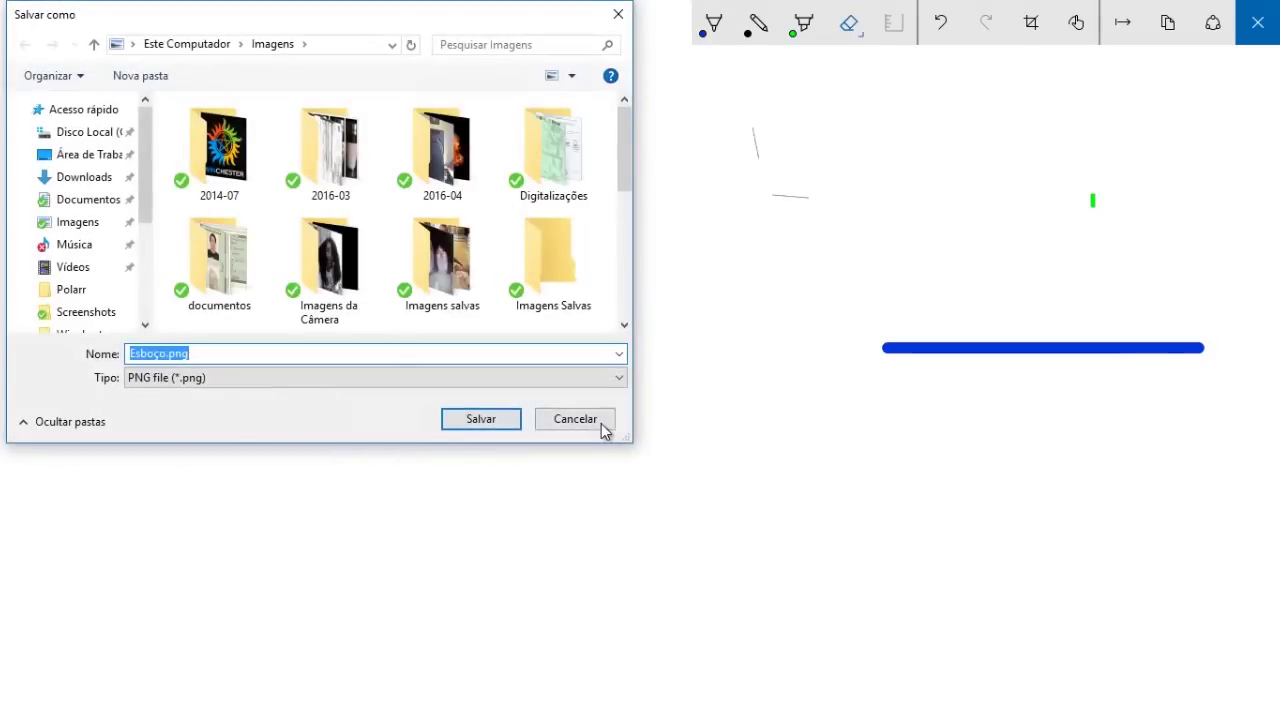
{"action": "left_click", "coordinate": [602, 424]}
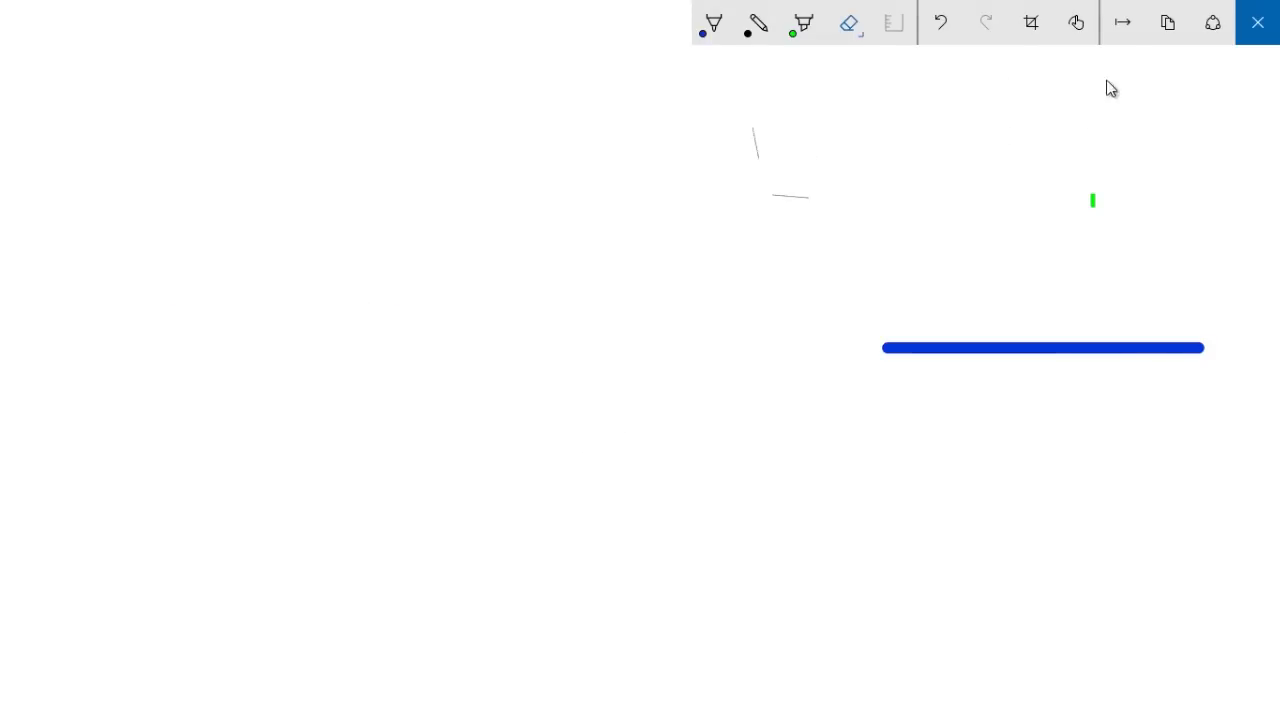
{"action": "left_click", "coordinate": [1212, 36]}
{"action": "scroll", "coordinate": [1110, 480], "scroll_direction": "down", "scroll_amount": 3}
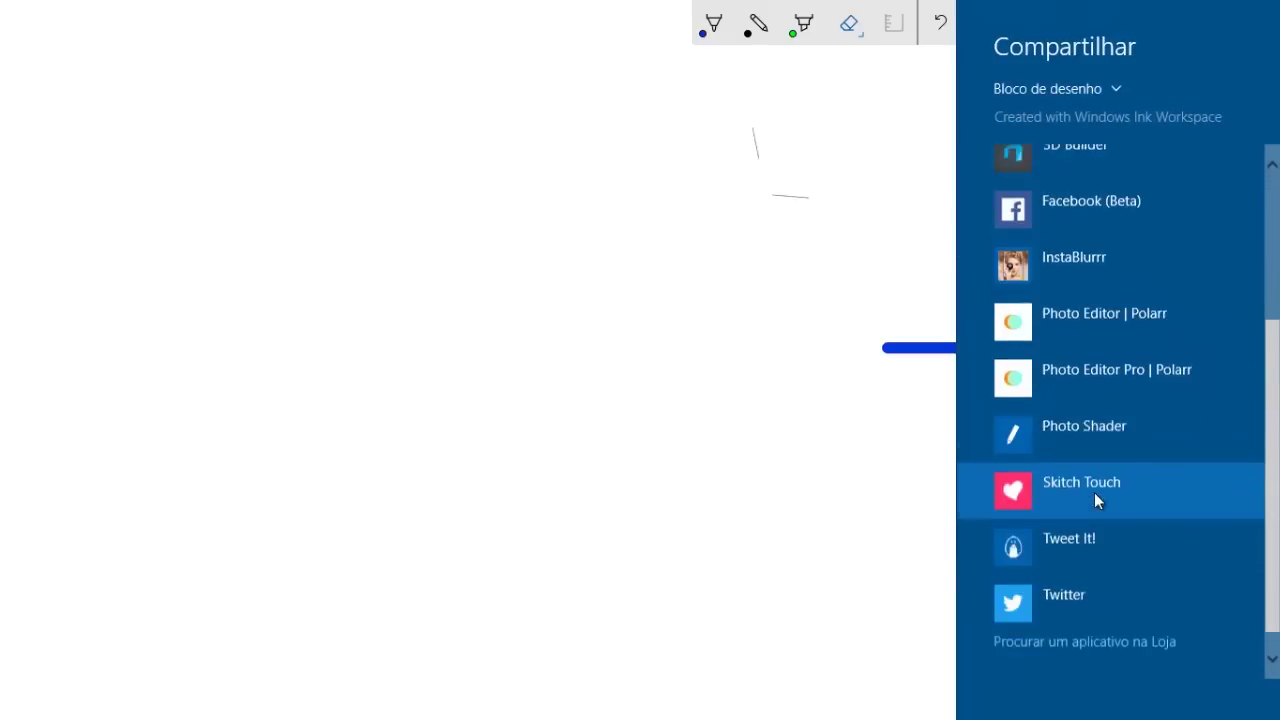
{"action": "scroll", "coordinate": [1094, 490], "scroll_direction": "up", "scroll_amount": 3}
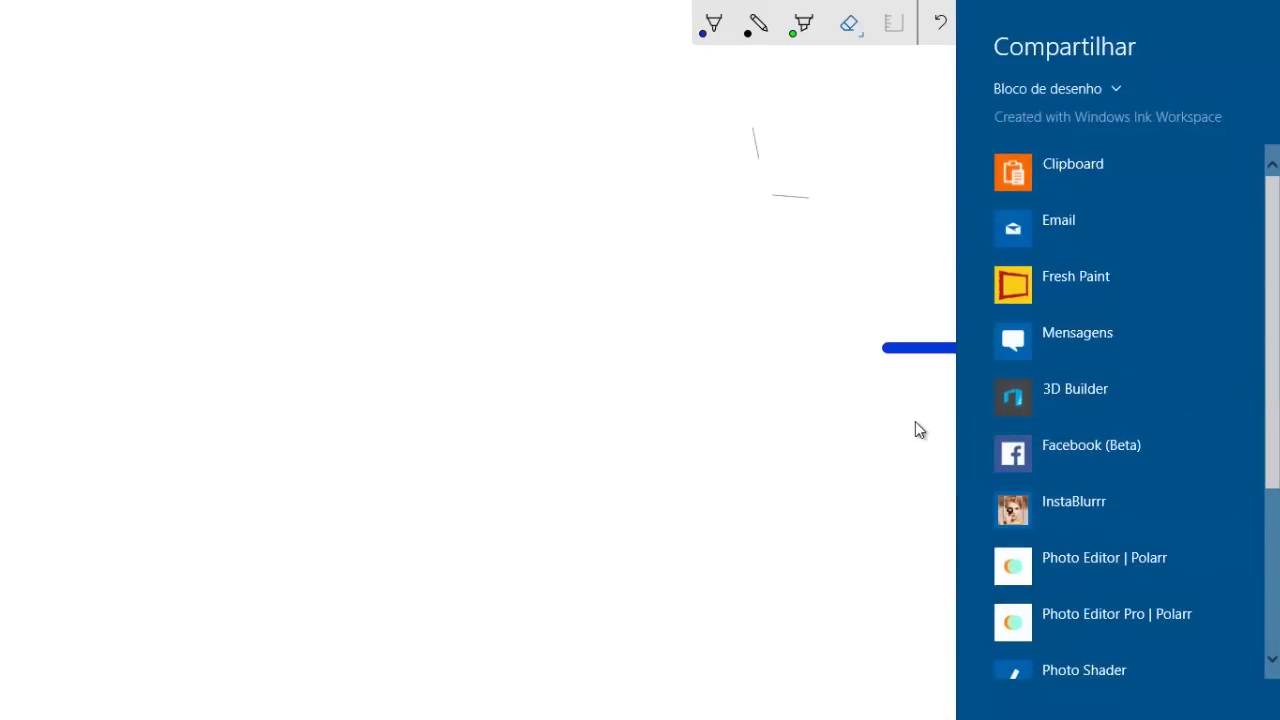
{"action": "left_click", "coordinate": [830, 283]}
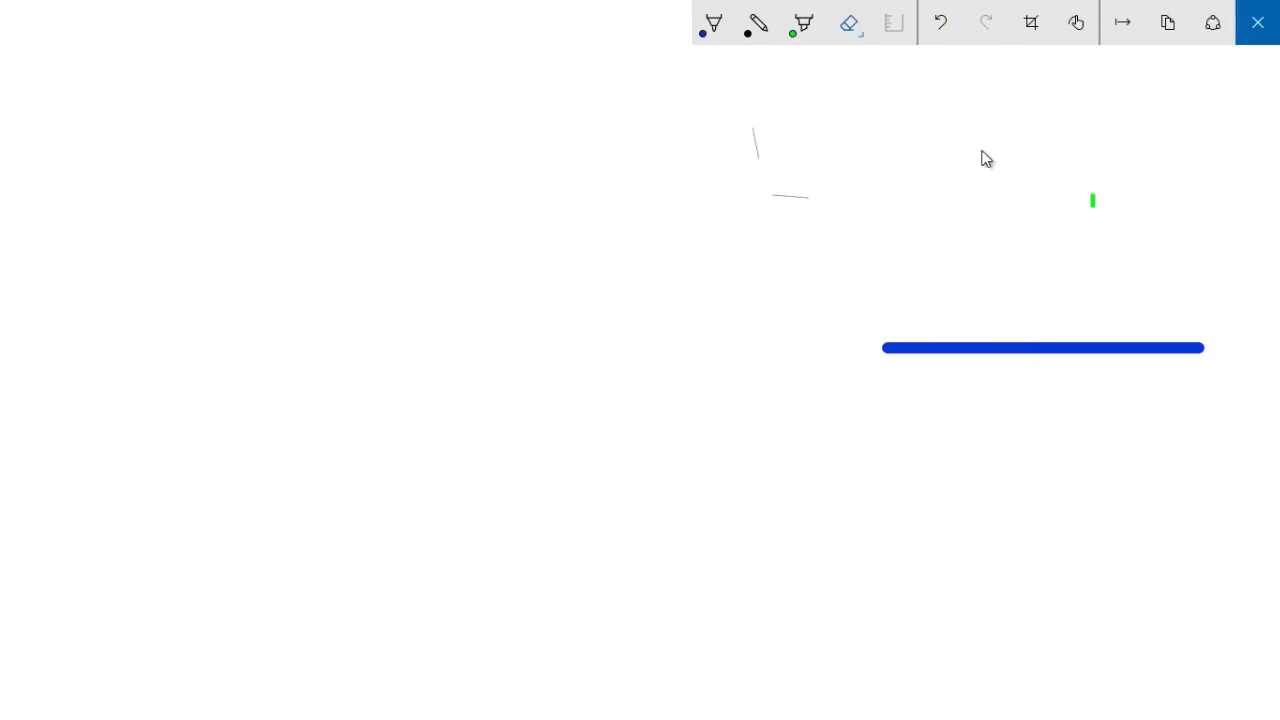
{"action": "left_click", "coordinate": [1258, 27]}
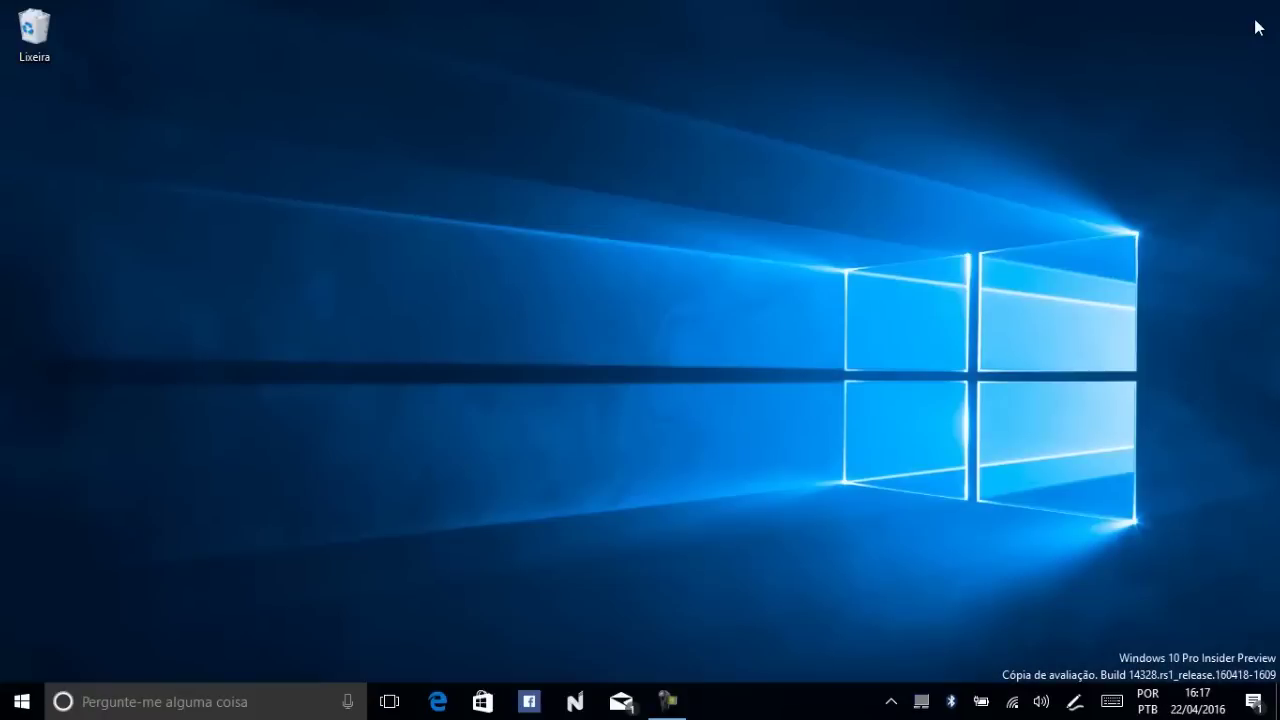
Step: Open Esboço da Tela from the Windows Ink Workspace and draw a wavy black pen line down the desktop capture
{"action": "left_click", "coordinate": [1079, 706]}
{"action": "left_click", "coordinate": [1102, 342]}
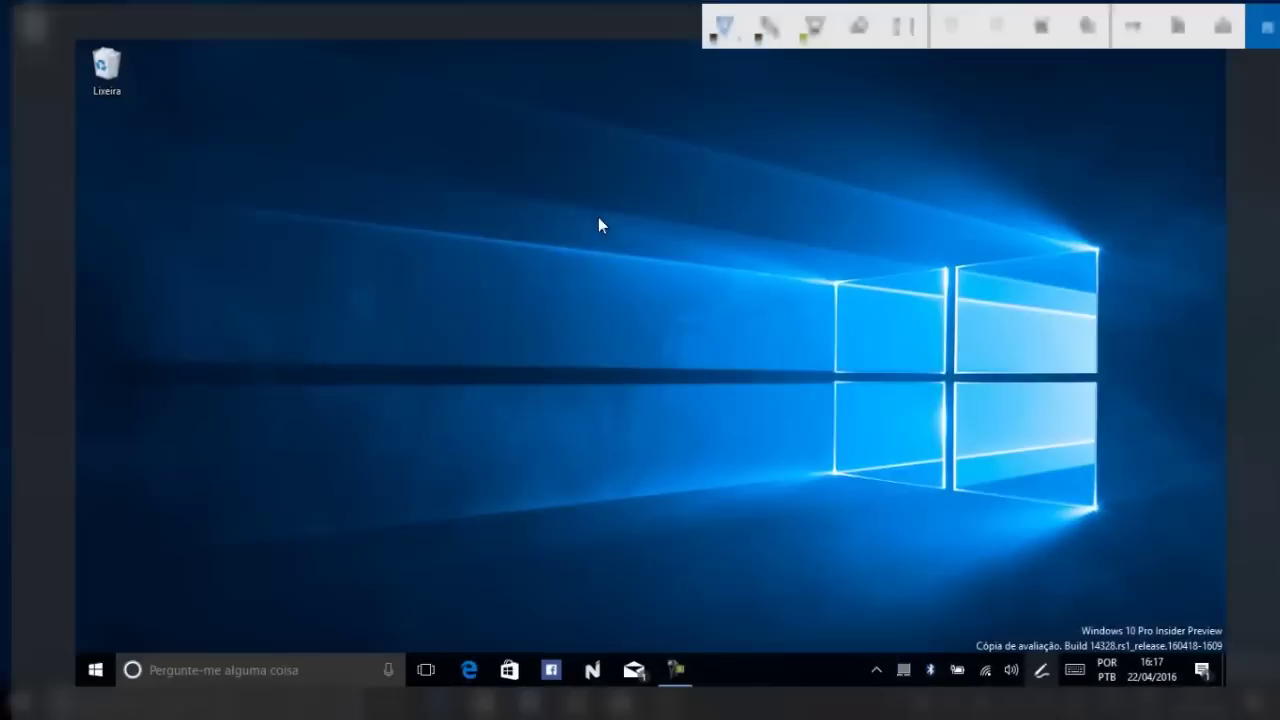
{"action": "mouse_move", "coordinate": [372, 222]}
{"action": "left_mouse_down"}
{"action": "mouse_move", "coordinate": [545, 622]}
{"action": "mouse_move", "coordinate": [600, 650]}
{"action": "left_mouse_up"}
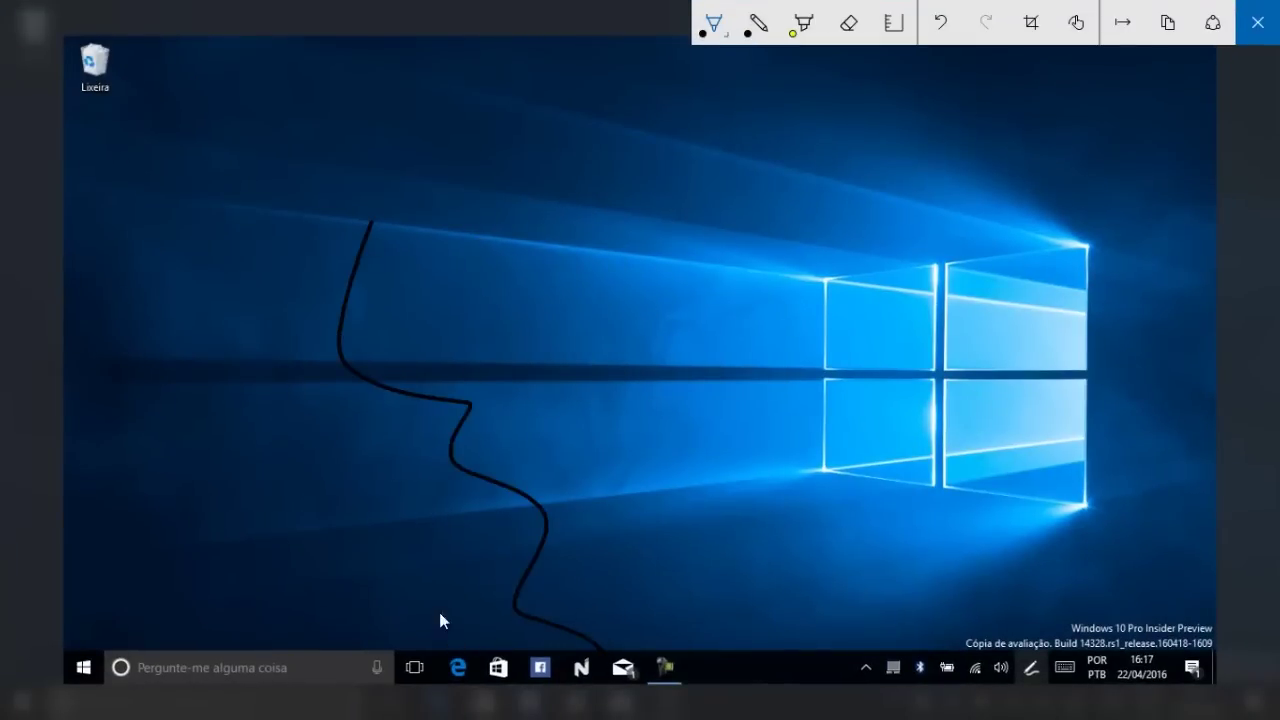
Step: Draw black pen arrows towards the captured taskbar, a curved line across the desktop, and loops around the Lixeira icon and Start button
{"action": "left_click_drag", "start_coordinate": [560, 538], "coordinate": [570, 533]}
{"action": "left_click_drag", "start_coordinate": [500, 430], "coordinate": [471, 583]}
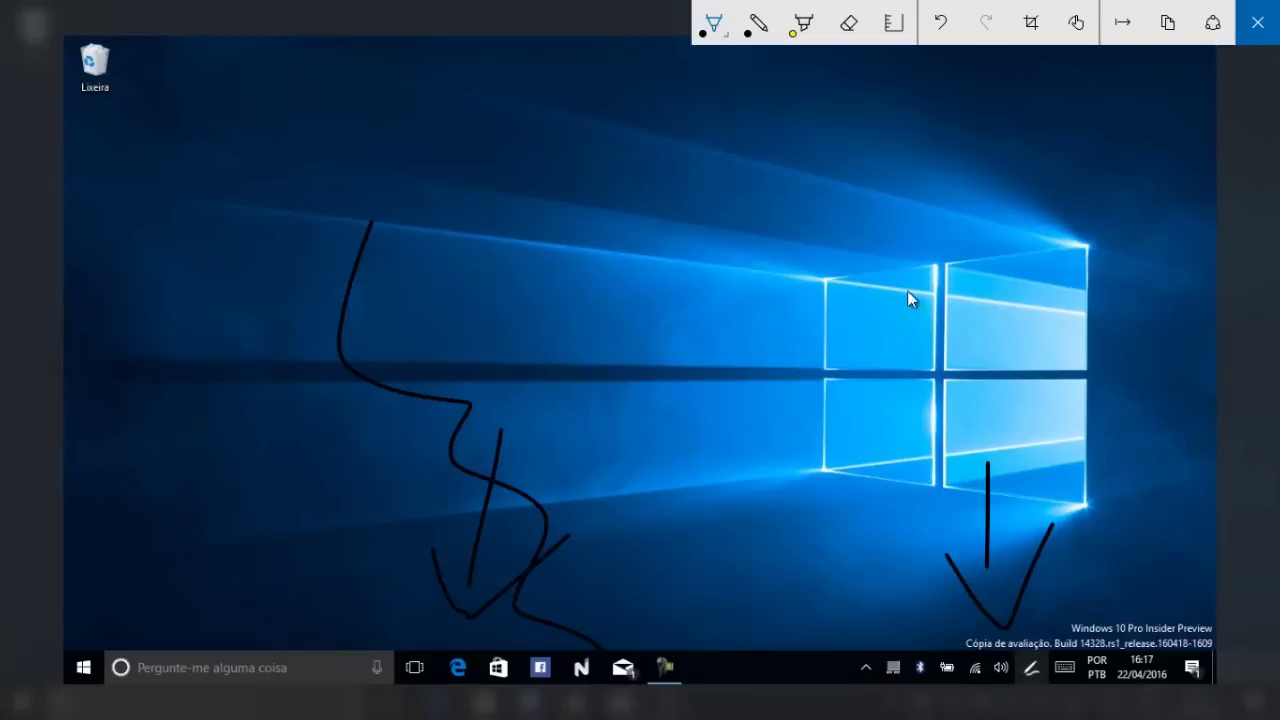
{"action": "left_click_drag", "start_coordinate": [73, 318], "coordinate": [342, 172]}
{"action": "left_click_drag", "start_coordinate": [114, 64], "coordinate": [69, 66]}
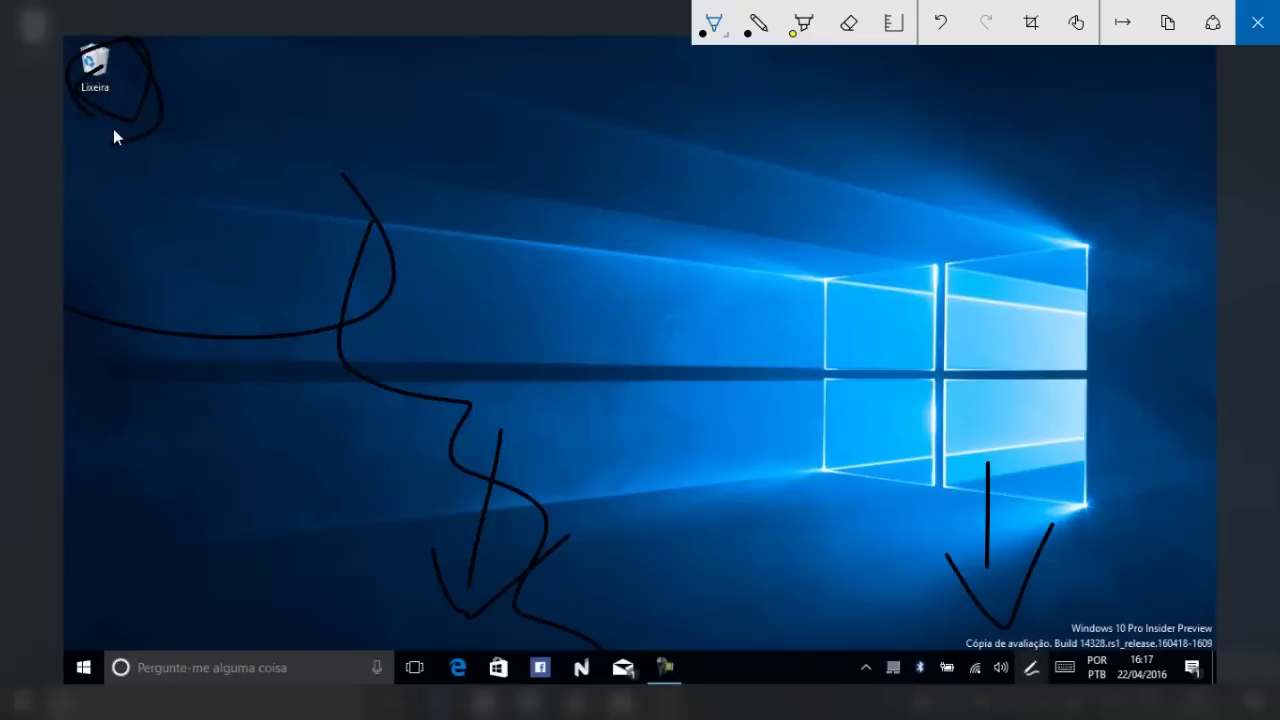
{"action": "left_click_drag", "start_coordinate": [147, 631], "coordinate": [176, 661]}
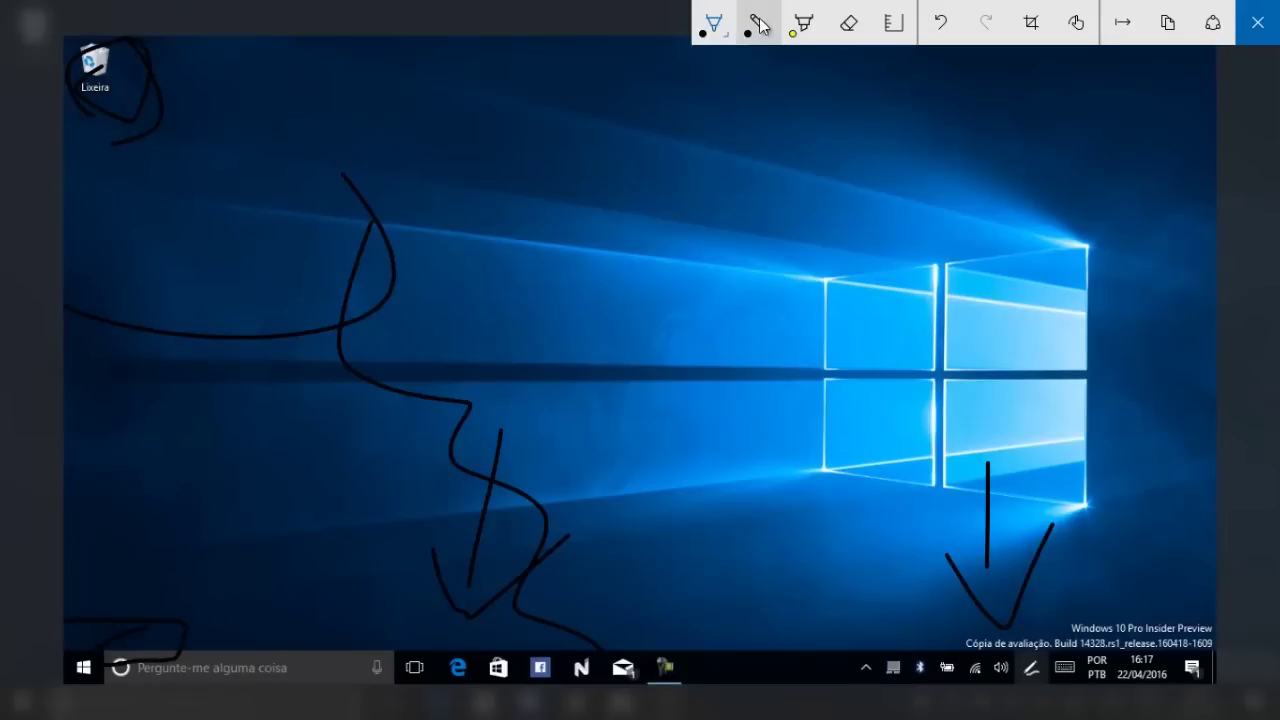
Step: Change the ballpoint pen colour to yellow and draw a zigzag and a curved line across the middle of the capture
{"action": "left_click", "coordinate": [713, 22]}
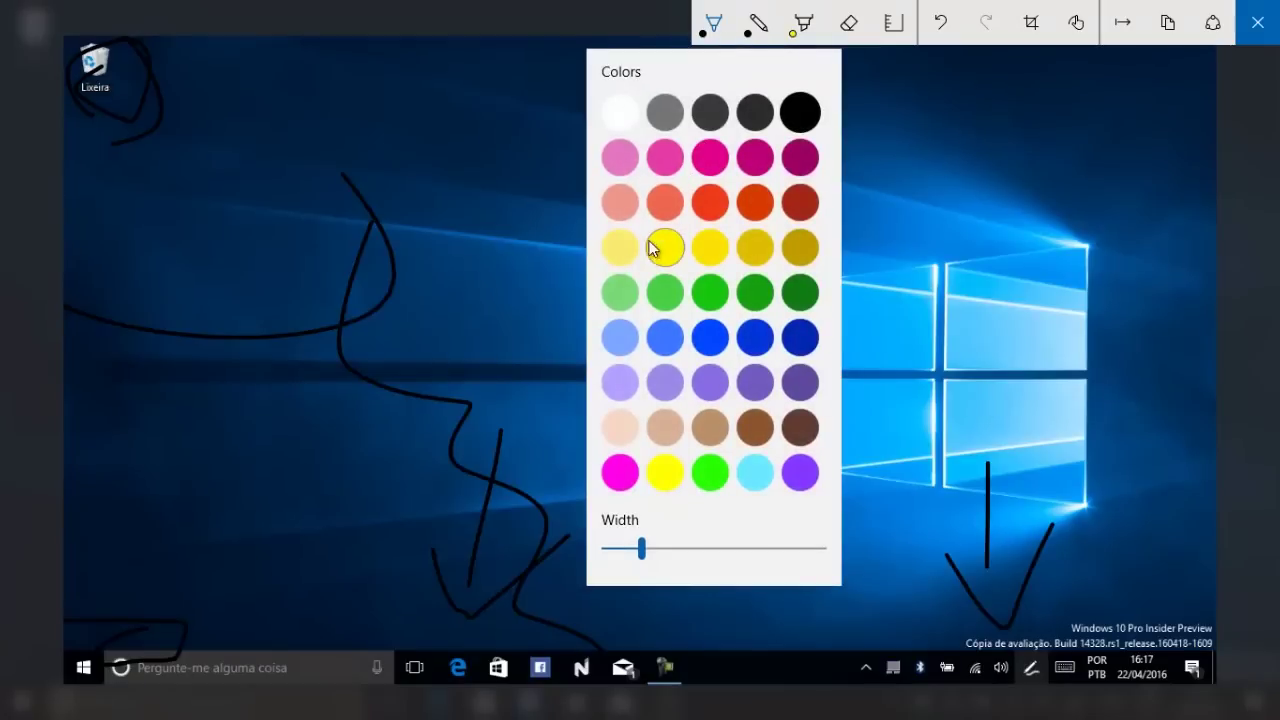
{"action": "left_click", "coordinate": [655, 249]}
{"action": "mouse_move", "coordinate": [433, 210]}
{"action": "left_mouse_down"}
{"action": "mouse_move", "coordinate": [444, 497]}
{"action": "mouse_move", "coordinate": [706, 612]}
{"action": "left_mouse_up"}
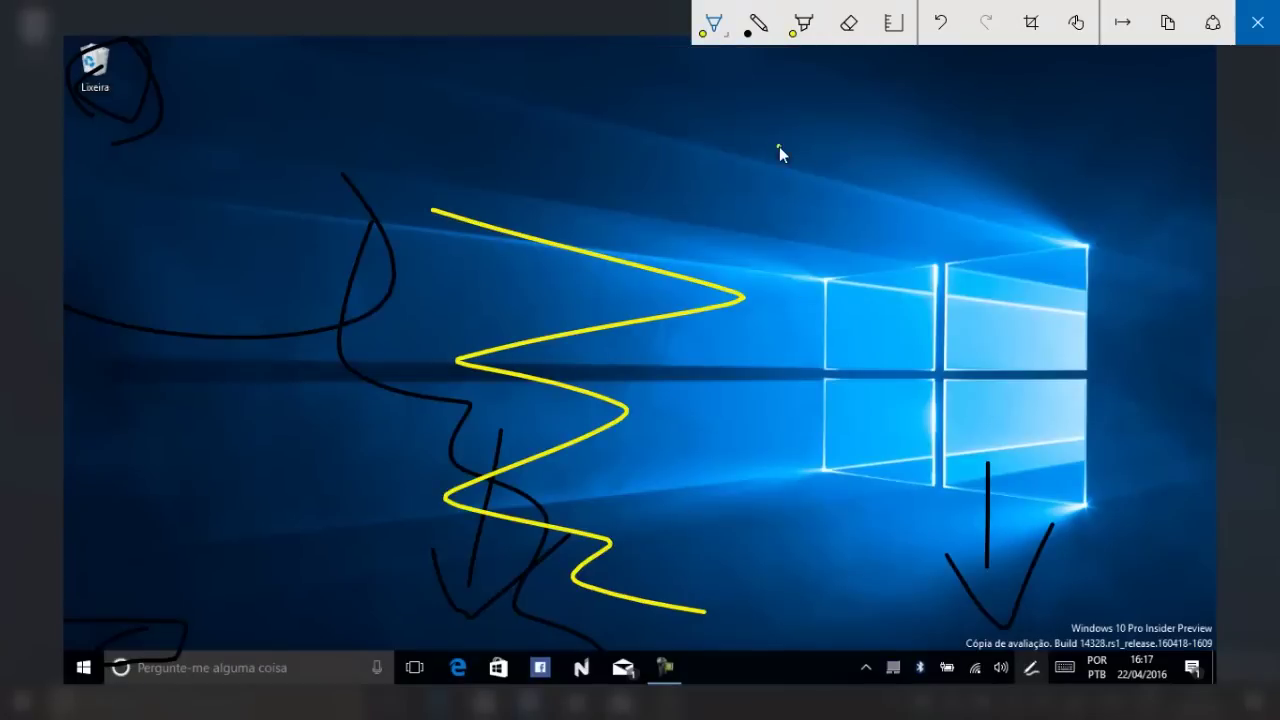
{"action": "left_click_drag", "start_coordinate": [779, 146], "coordinate": [702, 400]}
Step: Draw a highlighter zigzag over the middle of the desktop capture and close Esboço da Tela
{"action": "left_click", "coordinate": [803, 22]}
{"action": "mouse_move", "coordinate": [643, 252]}
{"action": "left_mouse_down"}
{"action": "mouse_move", "coordinate": [557, 392]}
{"action": "mouse_move", "coordinate": [642, 464]}
{"action": "left_mouse_up"}
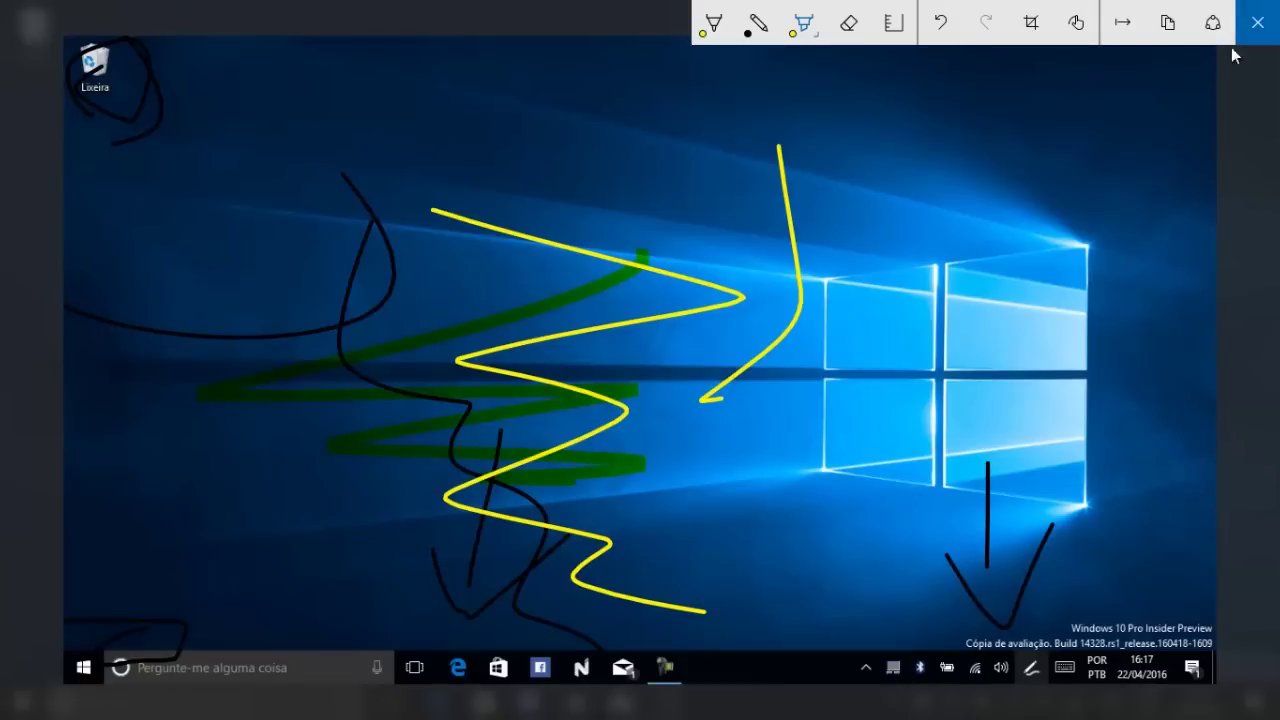
{"action": "left_click", "coordinate": [1256, 22]}
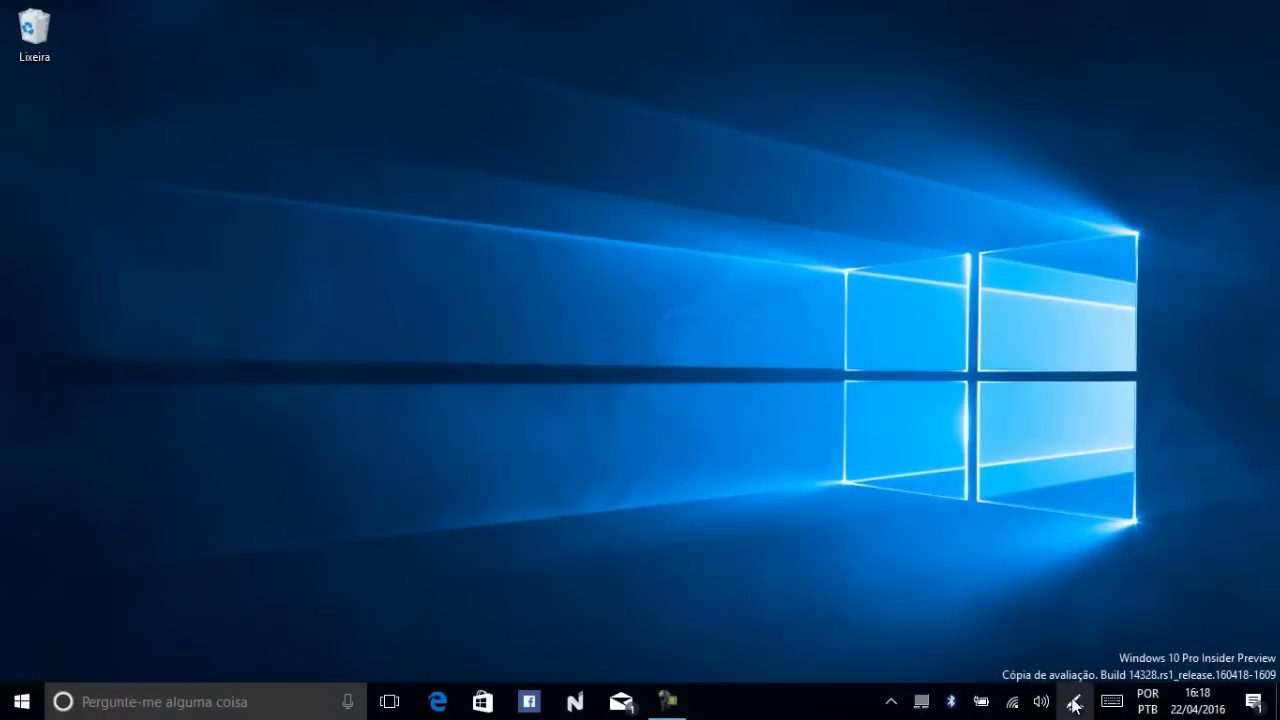
Step: Browse the pen apps suggested by the Windows Ink Workspace in Loja, close the store, and view the workspace once more before dismissing it
{"action": "left_click", "coordinate": [1073, 704]}
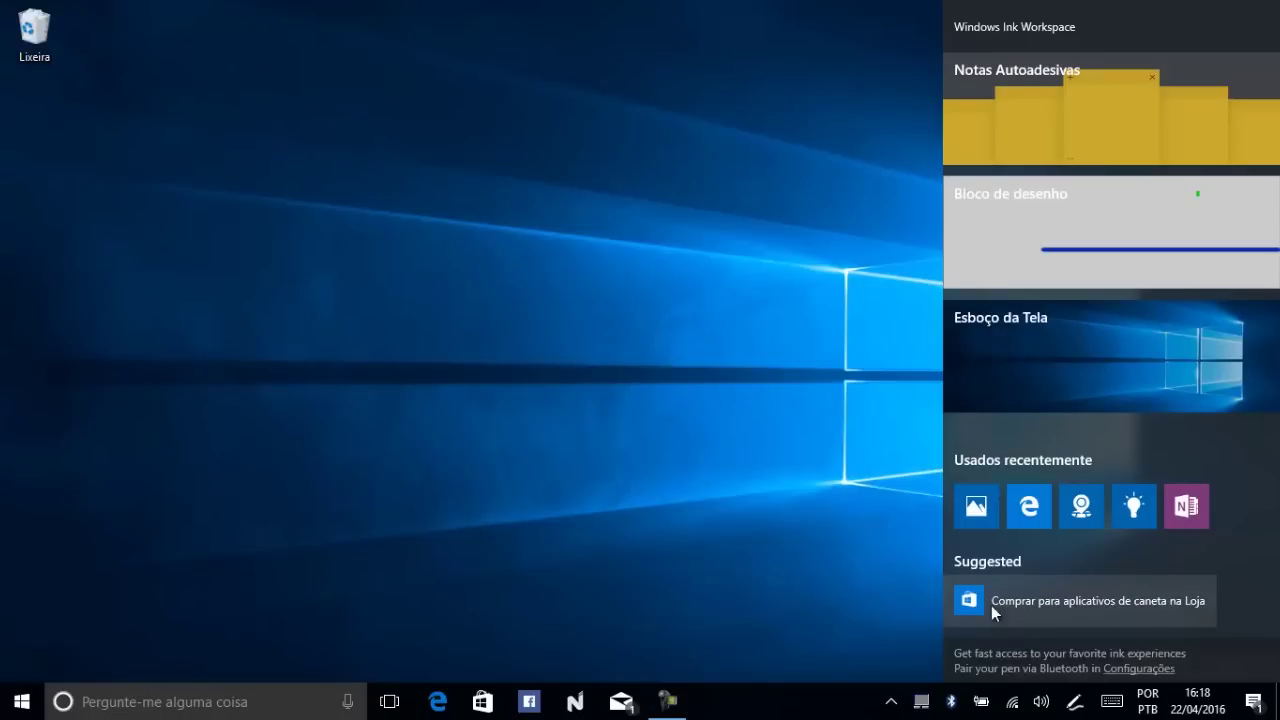
{"action": "left_click", "coordinate": [1052, 600]}
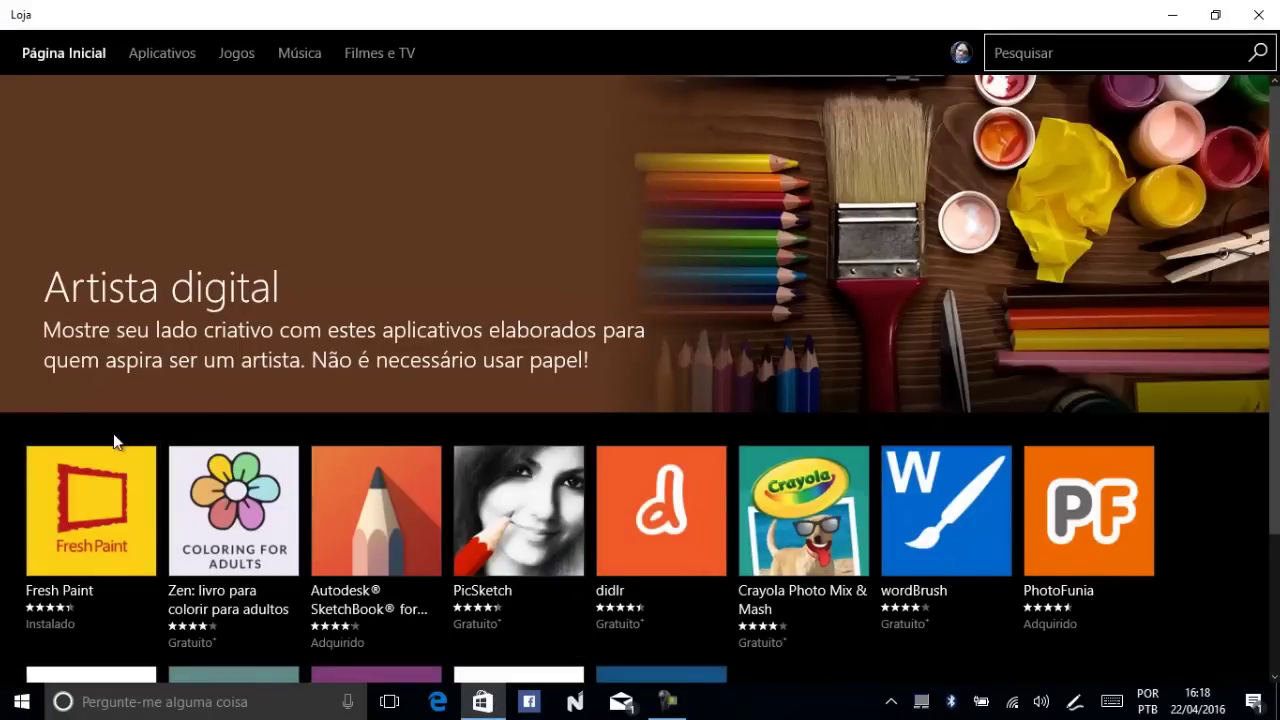
{"action": "scroll", "coordinate": [113, 433], "scroll_direction": "down", "scroll_amount": 2}
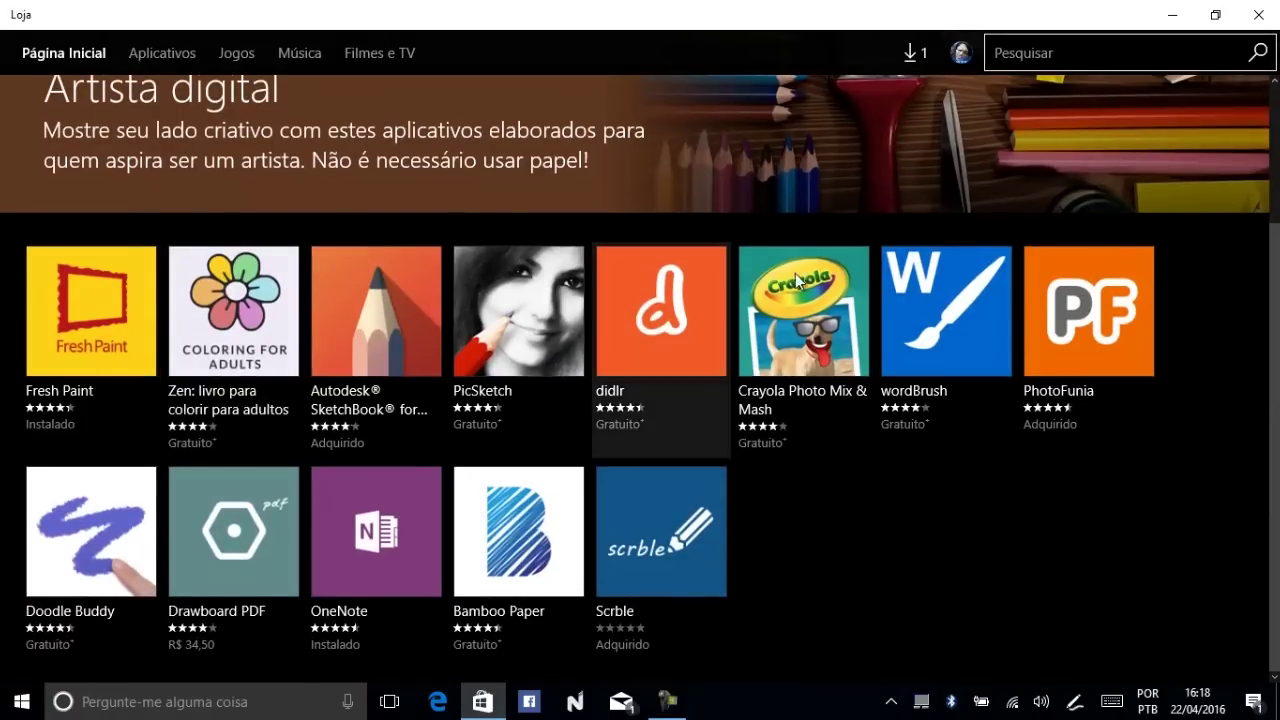
{"action": "left_click", "coordinate": [1258, 15]}
{"action": "left_click", "coordinate": [1075, 701]}
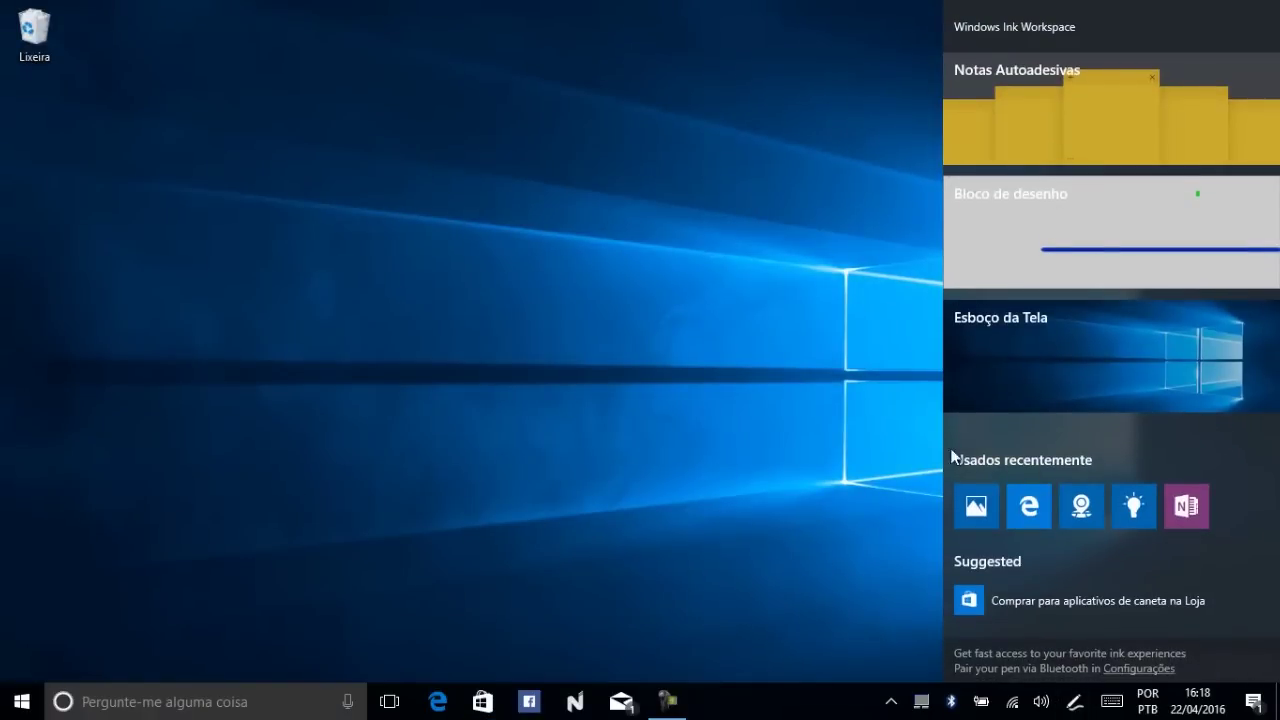
{"action": "left_click", "coordinate": [868, 146]}
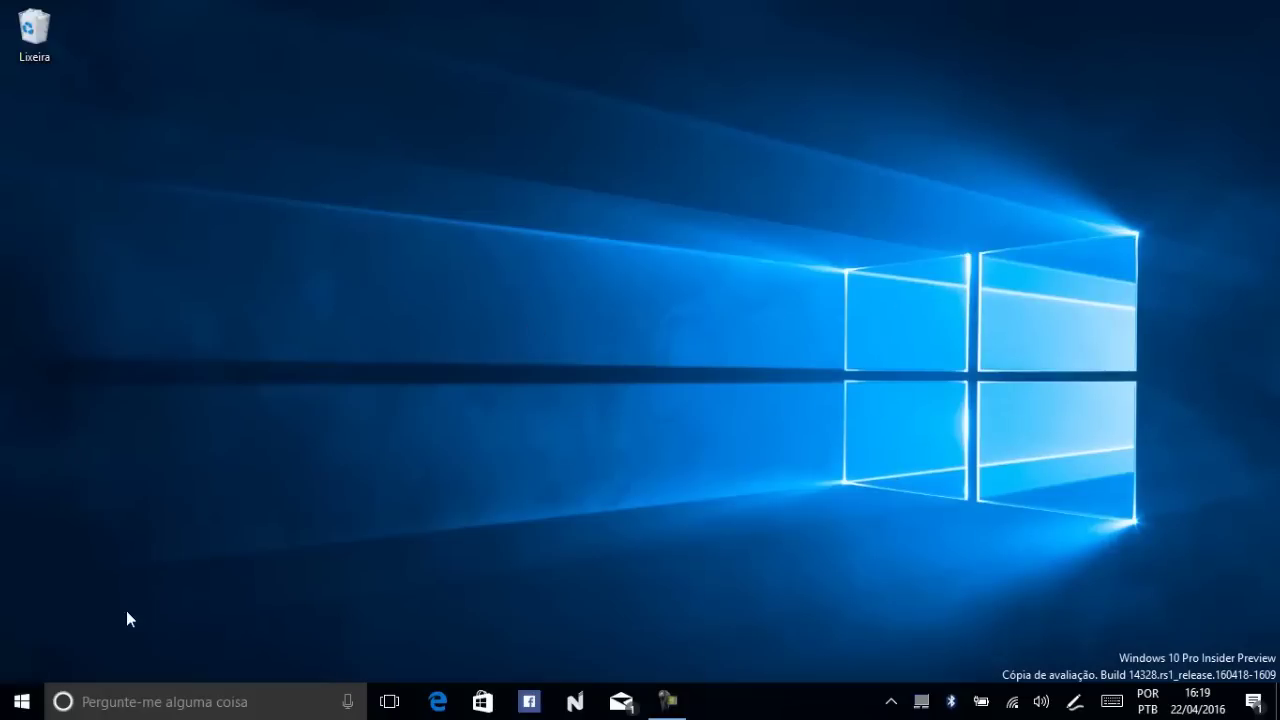
Step: Try the Groove Música tile in the Start menu, look over the other tiles, and launch the app by searching for "groo"
{"action": "left_click", "coordinate": [8, 703]}
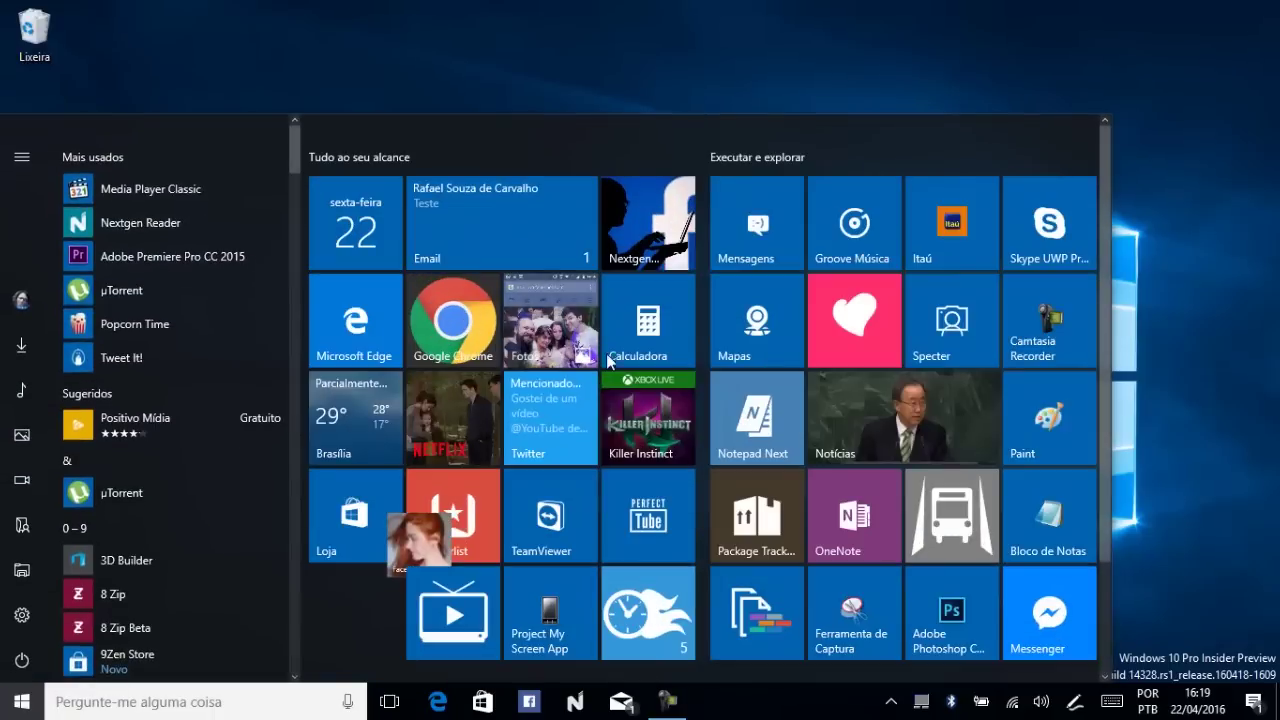
{"action": "left_click", "coordinate": [859, 230]}
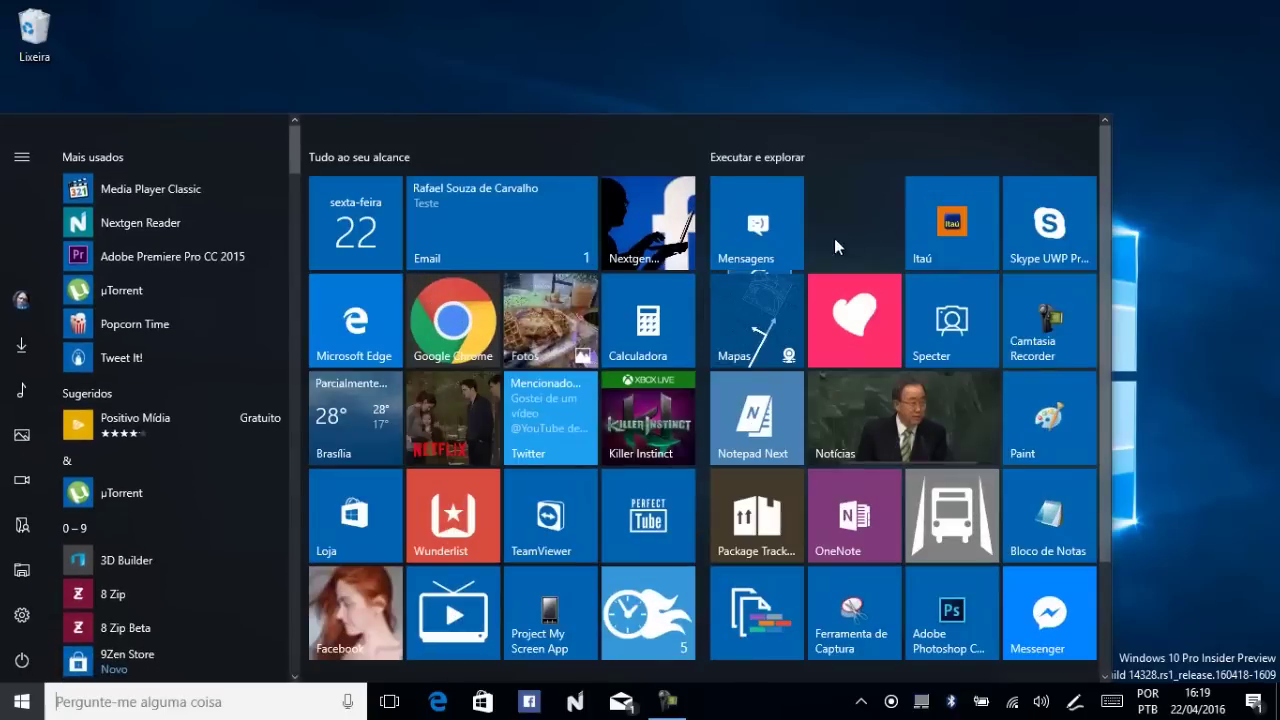
{"action": "scroll", "coordinate": [815, 301], "scroll_direction": "down", "scroll_amount": 2}
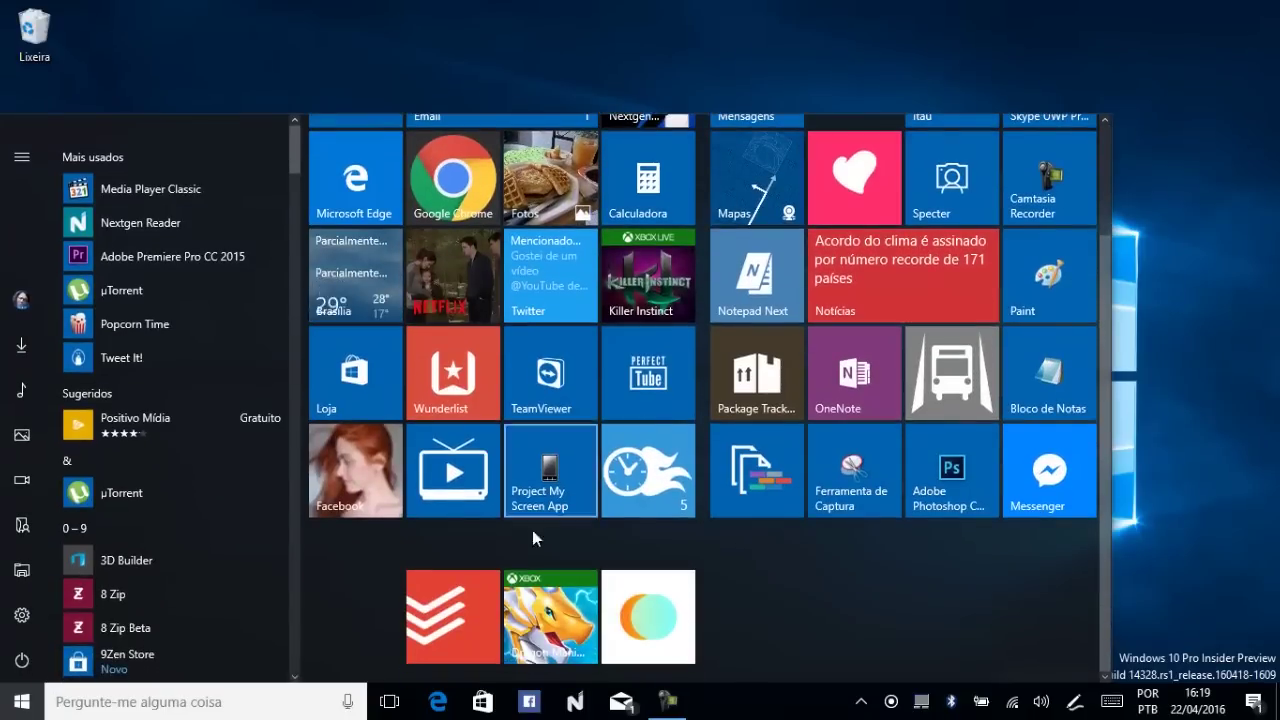
{"action": "scroll", "coordinate": [875, 354], "scroll_direction": "up", "scroll_amount": 2}
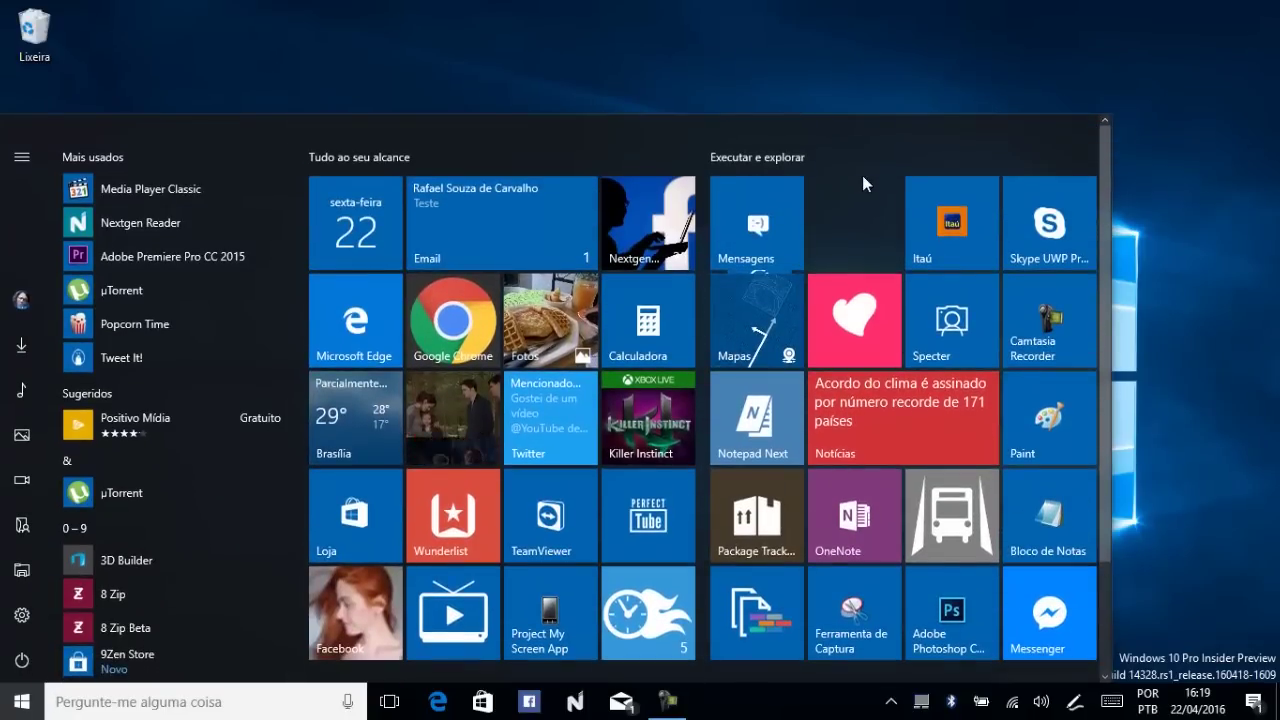
{"action": "type", "text": "groo"}
{"action": "key", "text": "Return"}
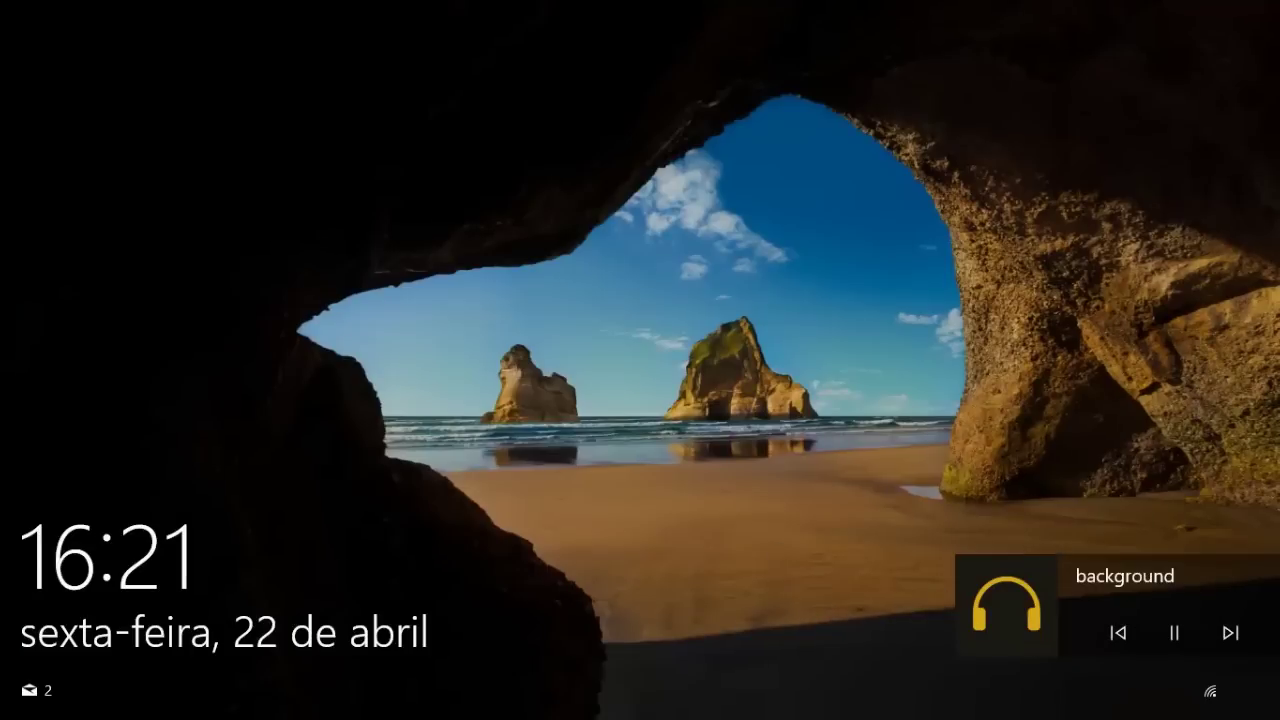
Step: Pause the background track with the lock screen's media controls, and lock the computer again from the desktop
{"action": "left_click", "coordinate": [1177, 633]}
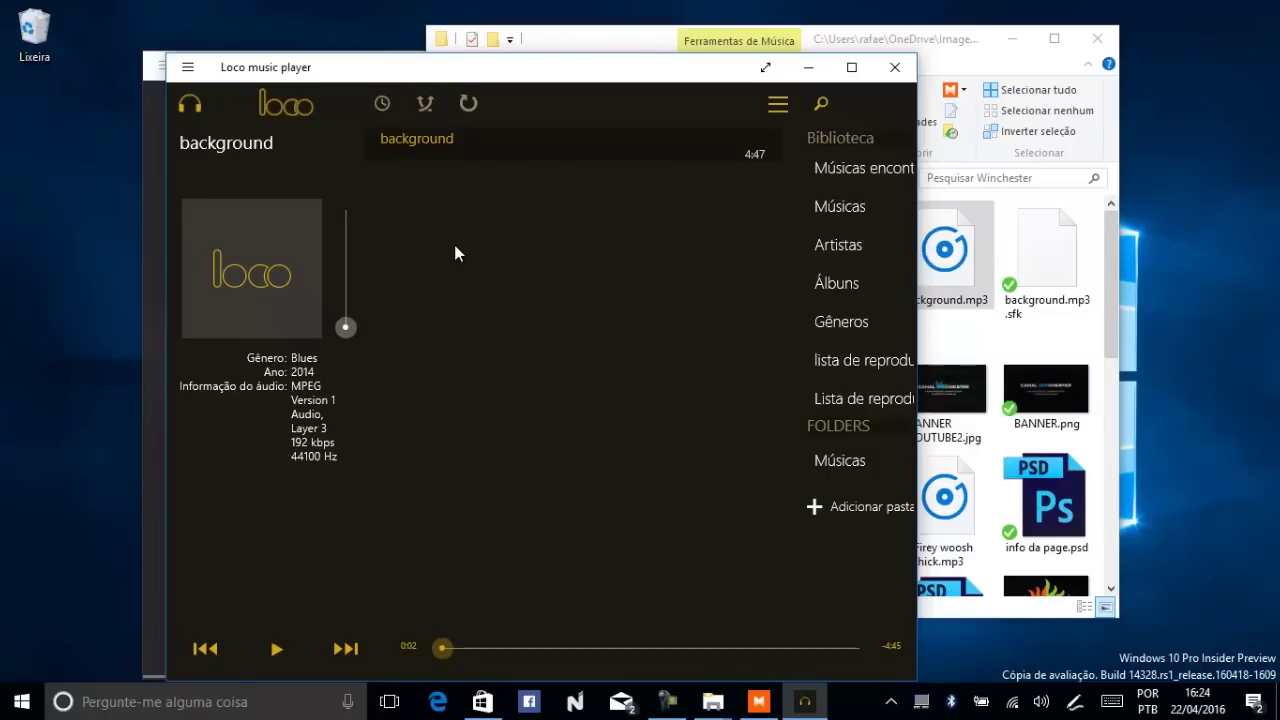
{"action": "key", "text": "super+l"}
Step: Close Loco music player, the File Explorer window and the remaining window behind them
{"action": "left_click", "coordinate": [895, 67]}
{"action": "left_click", "coordinate": [1097, 38]}
{"action": "left_click", "coordinate": [877, 64]}
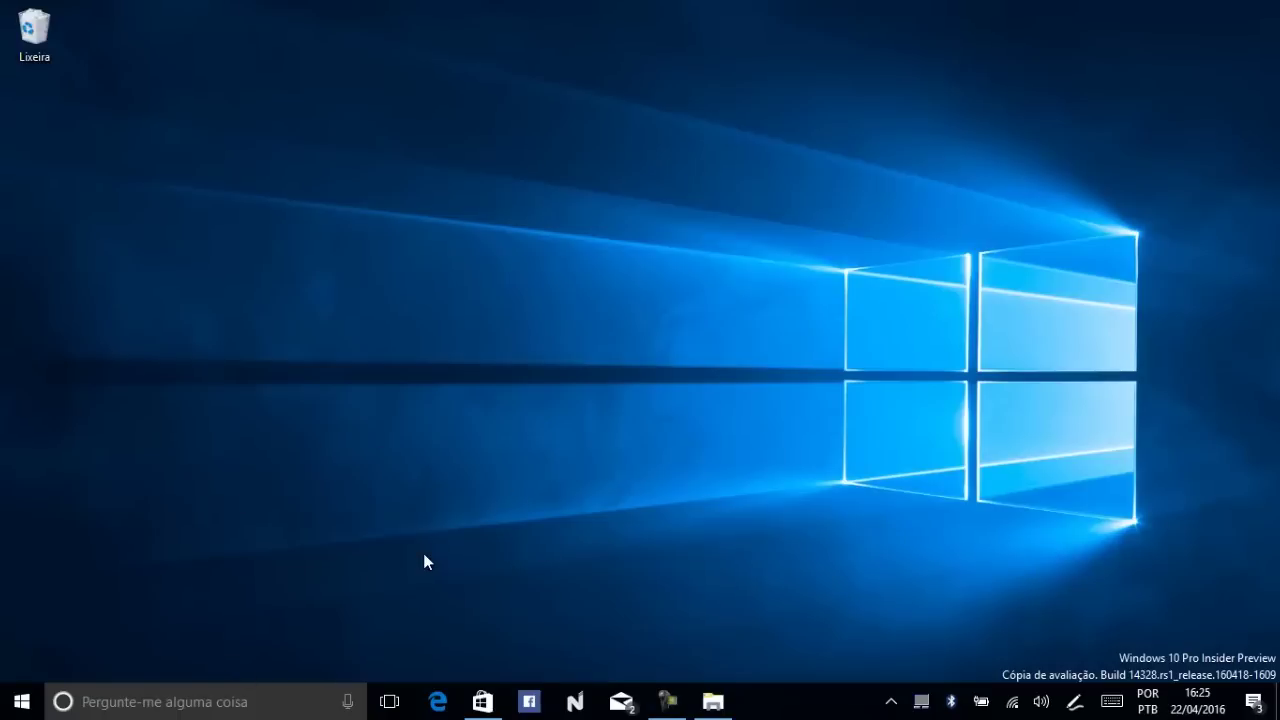
Step: Start a new Cortana reminder, view its picture attachment options, and dismiss Cortana without saving
{"action": "left_click", "coordinate": [171, 701]}
{"action": "left_click", "coordinate": [21, 272]}
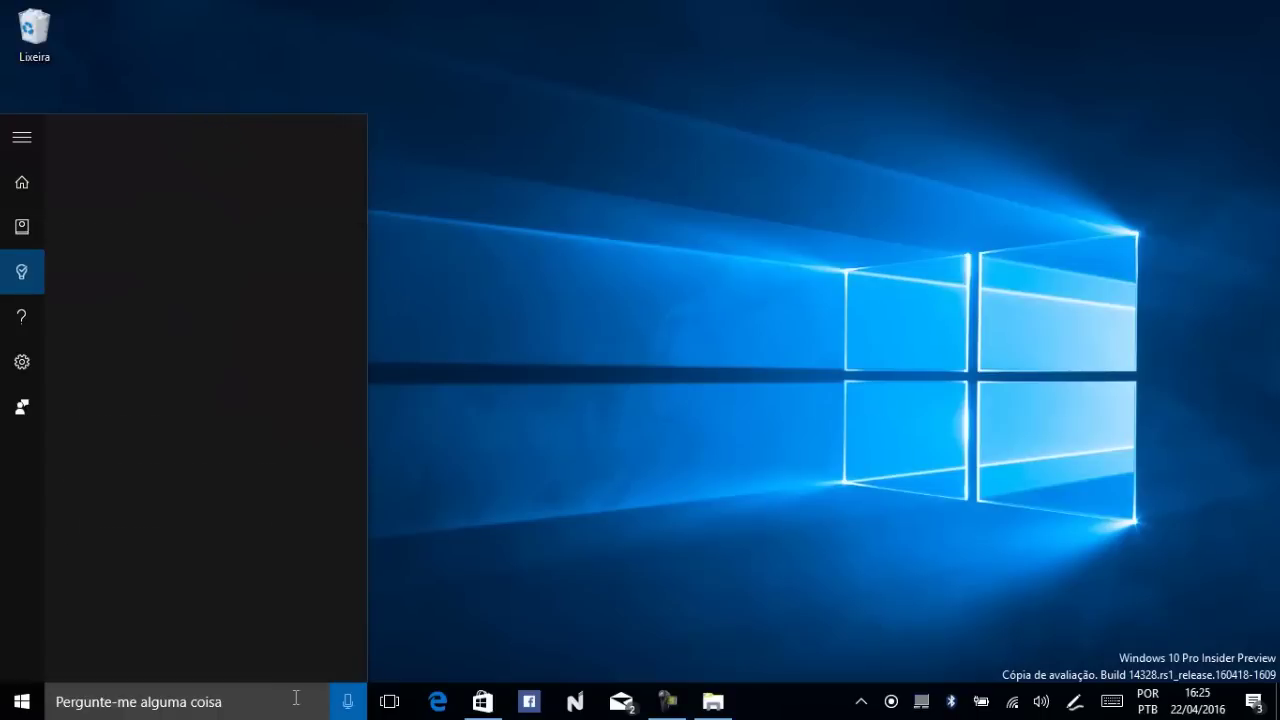
{"action": "left_click", "coordinate": [289, 658]}
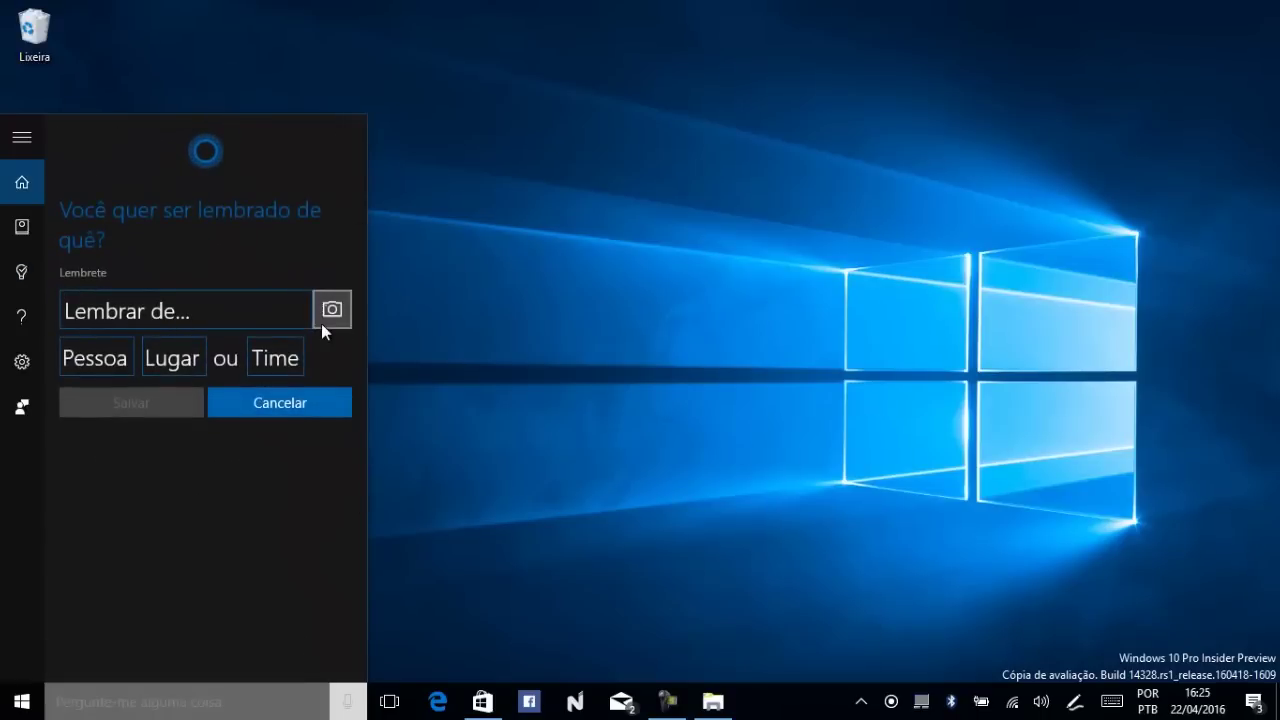
{"action": "left_click", "coordinate": [330, 312]}
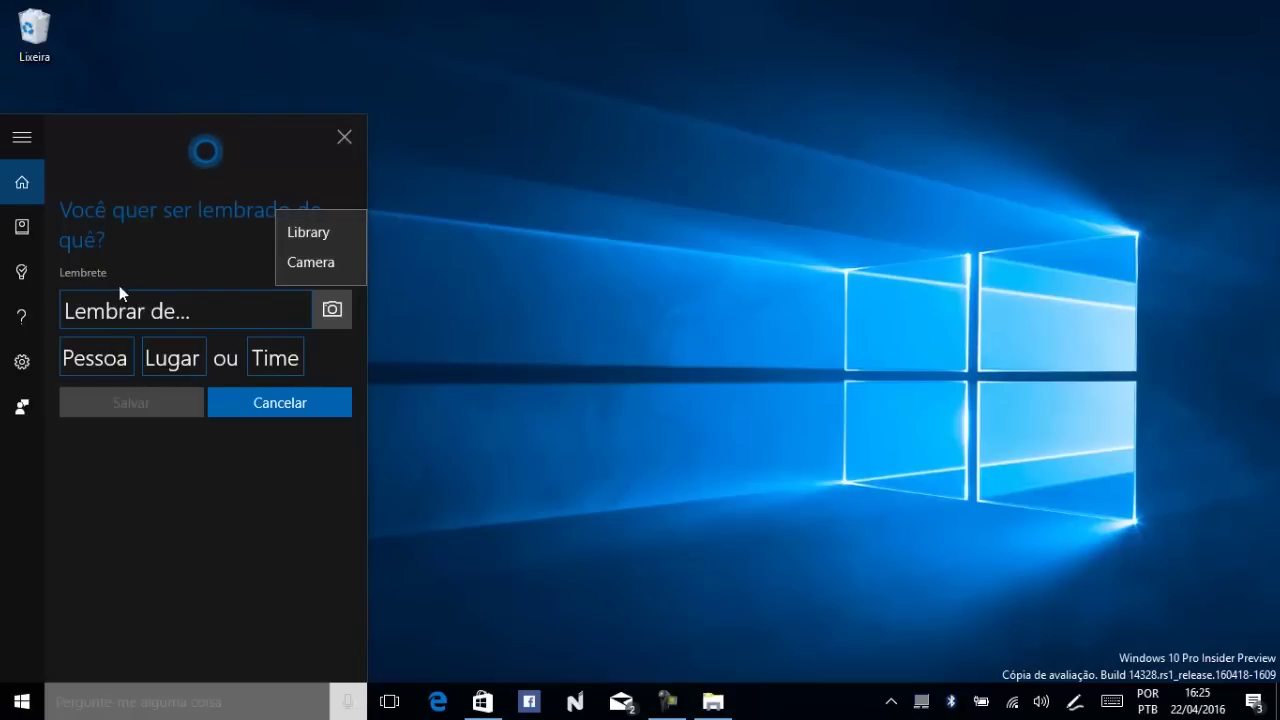
{"action": "left_click", "coordinate": [240, 290]}
{"action": "left_click", "coordinate": [608, 342]}
Step: Search Cortana for "FERIS" and filter the results by settings and documents
{"action": "key", "text": "super+s"}
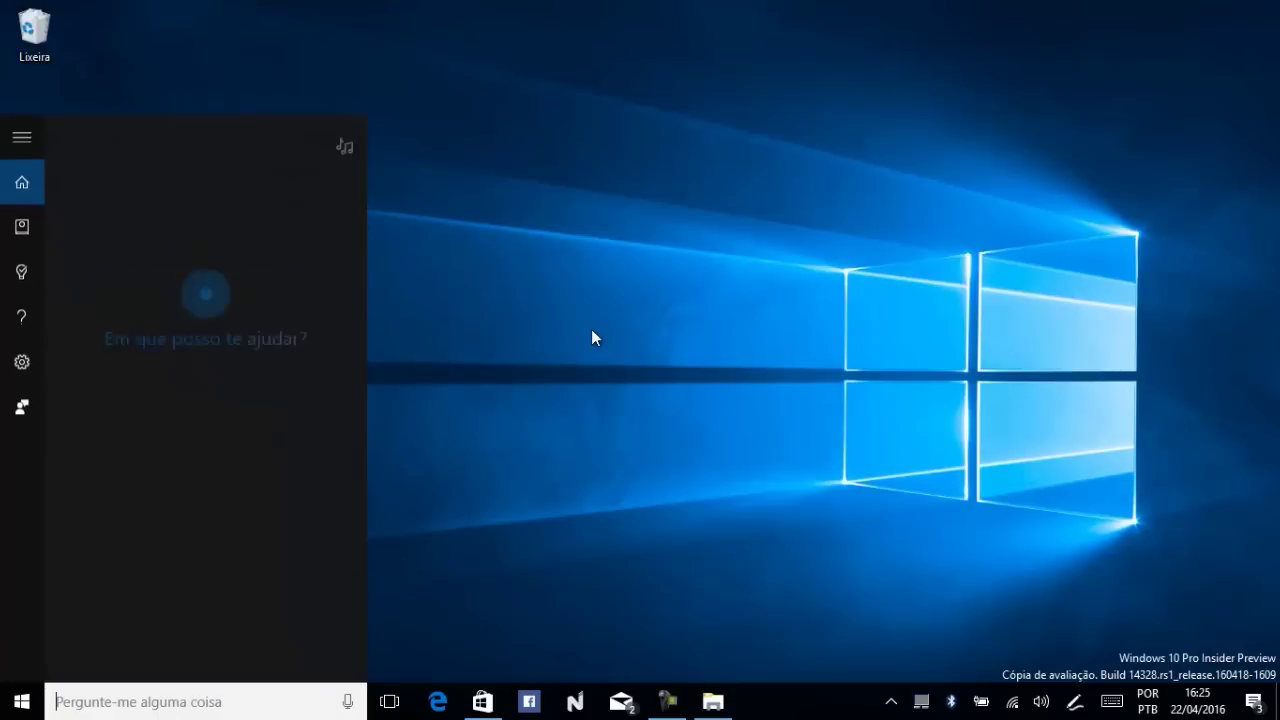
{"action": "type", "text": "FERIS"}
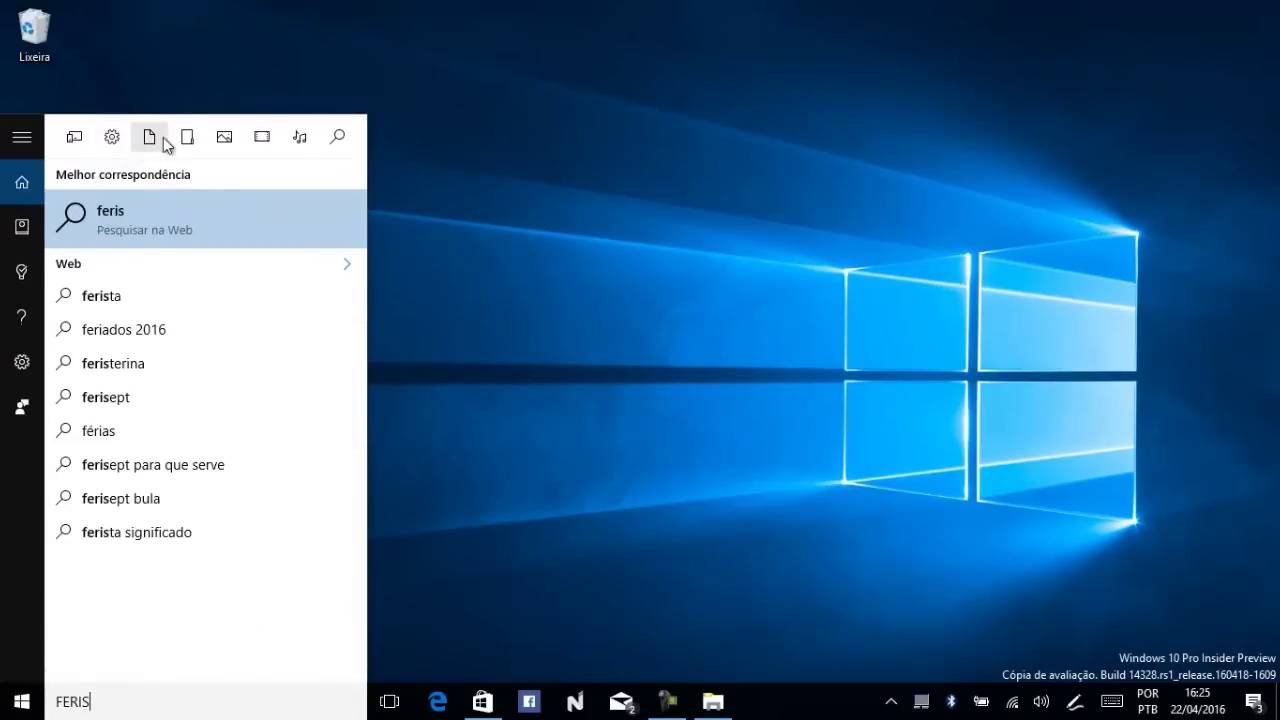
{"action": "left_click", "coordinate": [111, 138]}
{"action": "left_click", "coordinate": [150, 140]}
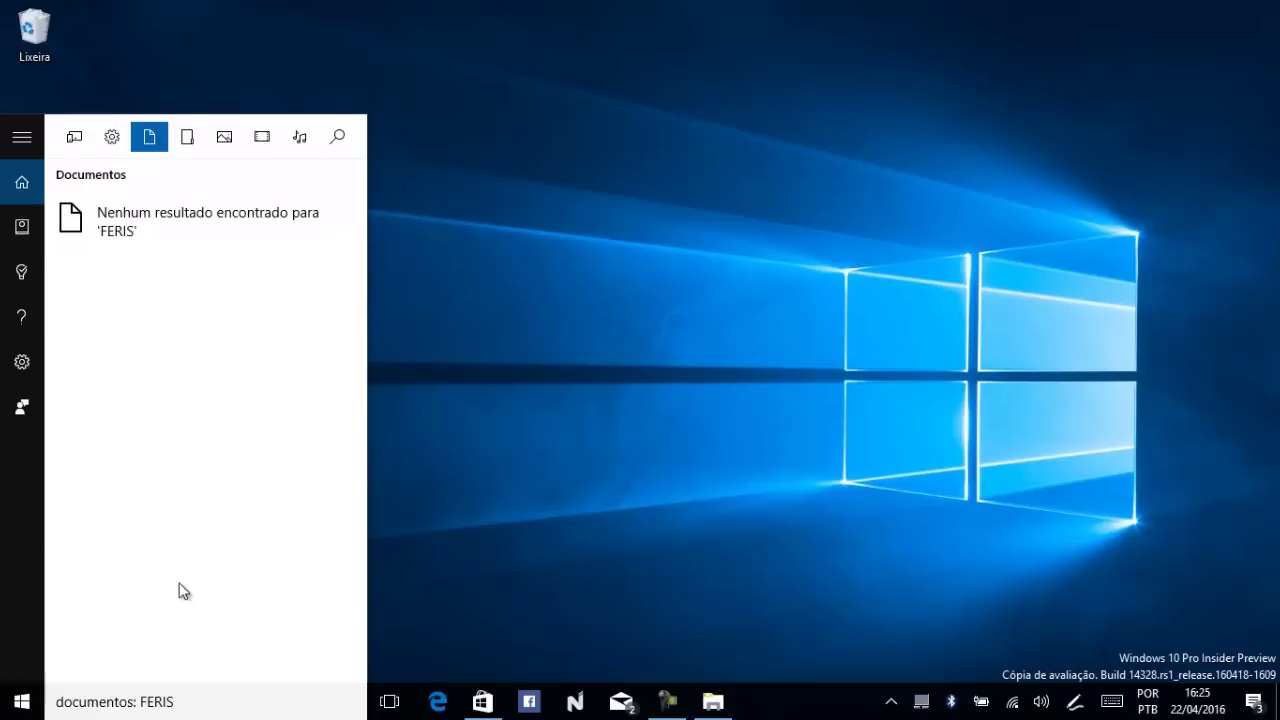
Step: Search Cortana for "WIN" instead, look through the settings results, and switch the filter to documents
{"action": "left_click", "coordinate": [187, 702]}
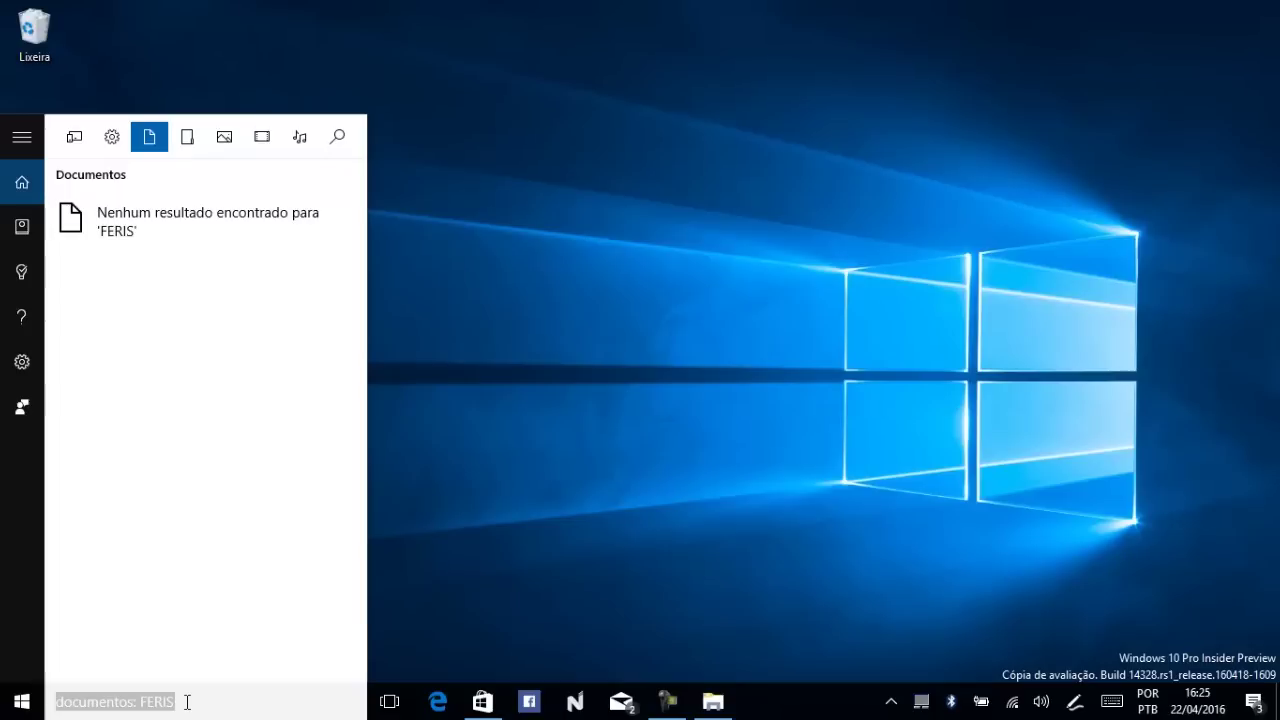
{"action": "type", "text": "WIN"}
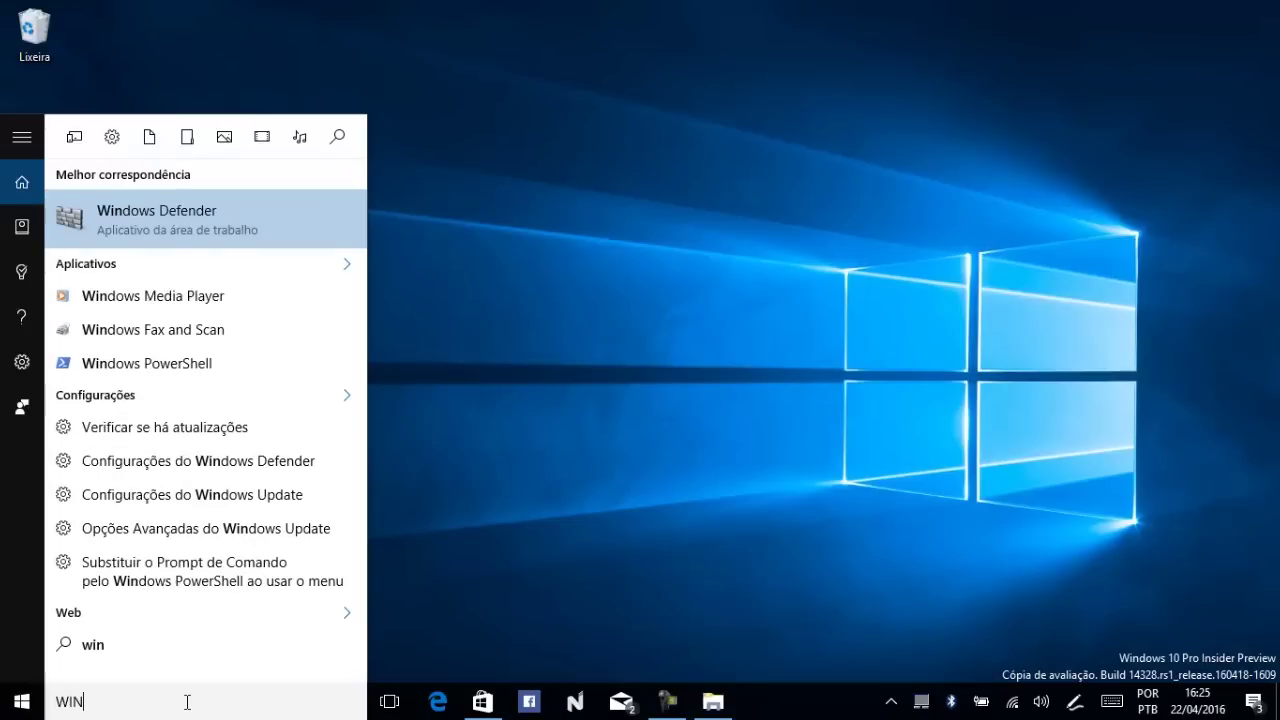
{"action": "left_click", "coordinate": [111, 136]}
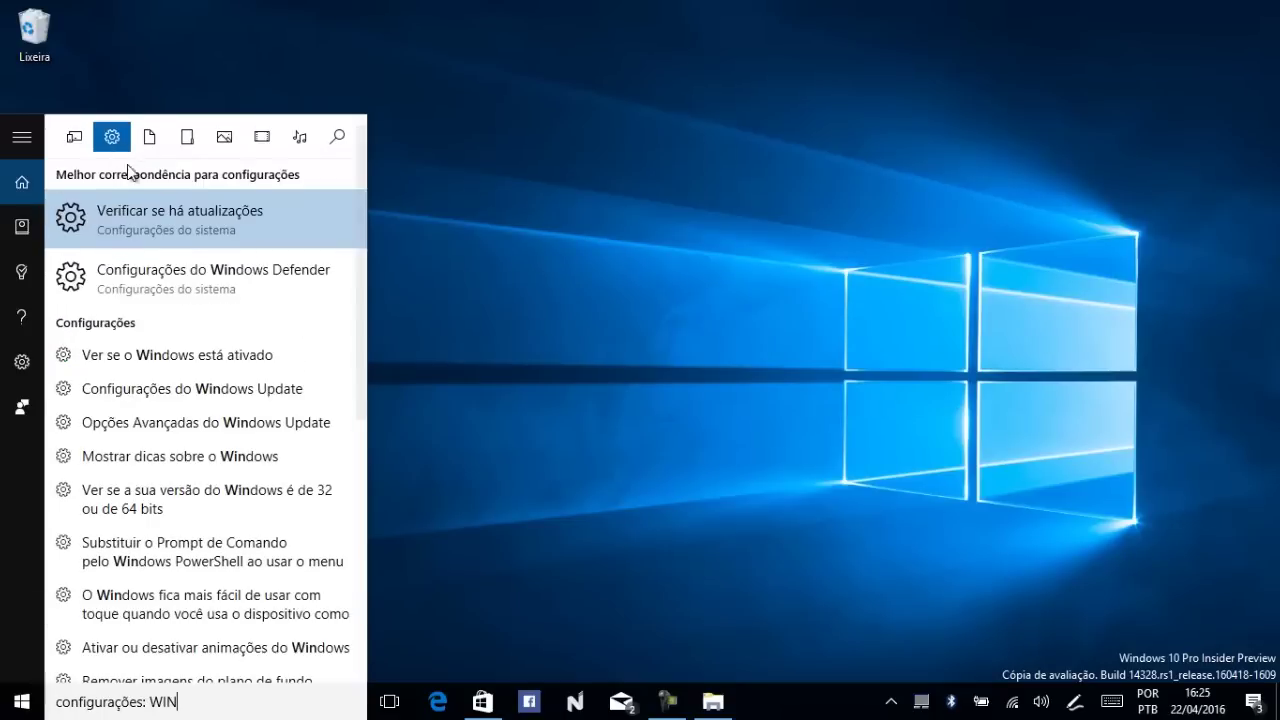
{"action": "scroll", "coordinate": [174, 500], "scroll_direction": "down", "scroll_amount": 2}
{"action": "scroll", "coordinate": [173, 569], "scroll_direction": "up", "scroll_amount": 2}
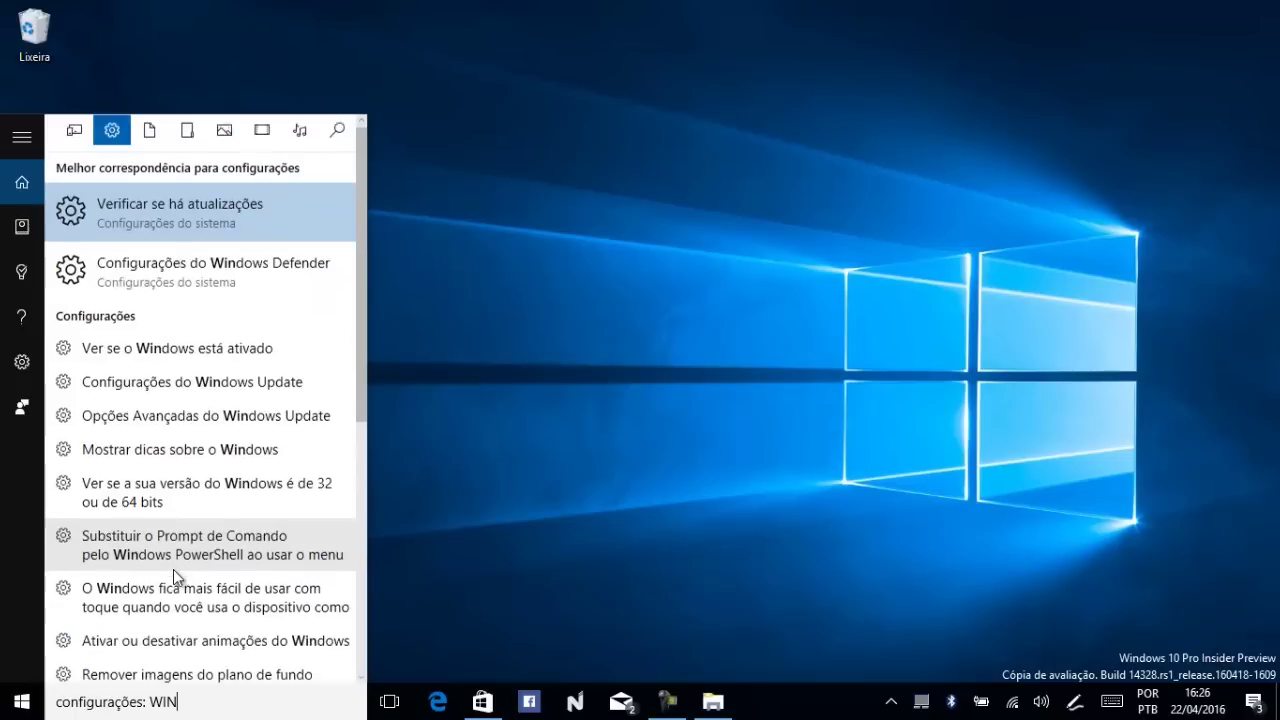
{"action": "left_click", "coordinate": [149, 128]}
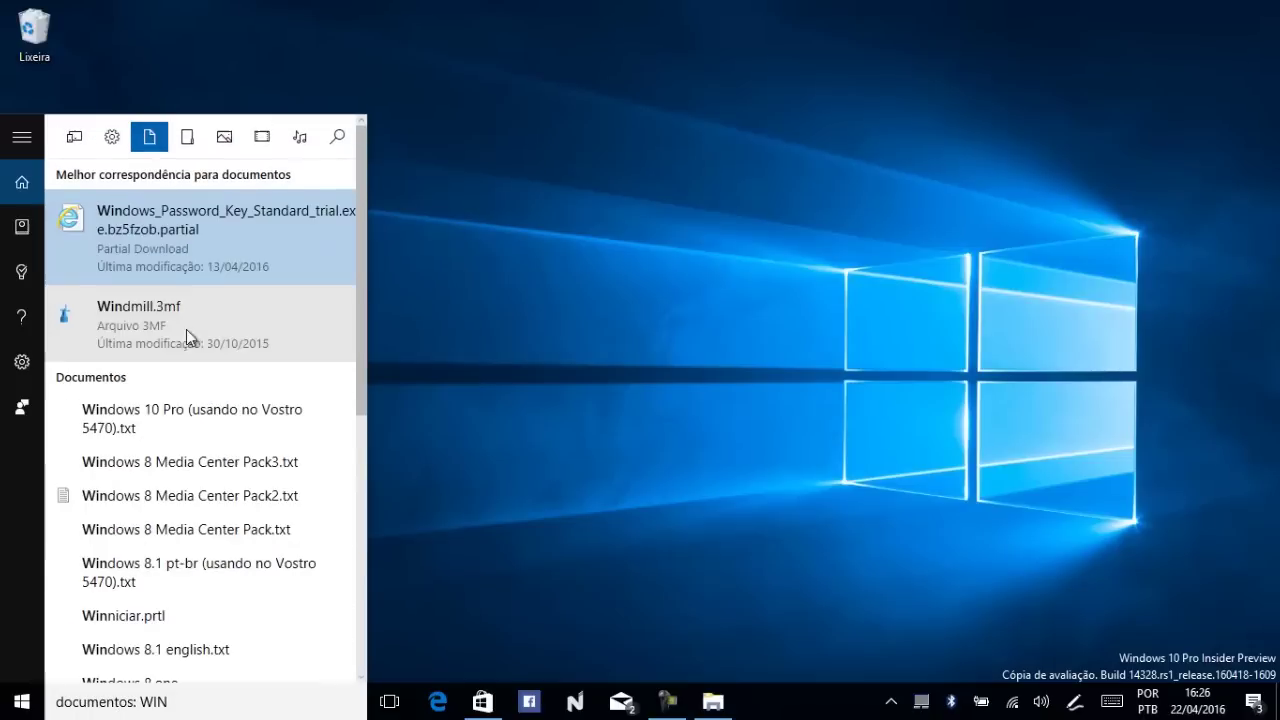
Step: Filter the "WIN" results by folders, photos, videos, music and web in turn, and dismiss the search
{"action": "left_click", "coordinate": [187, 136]}
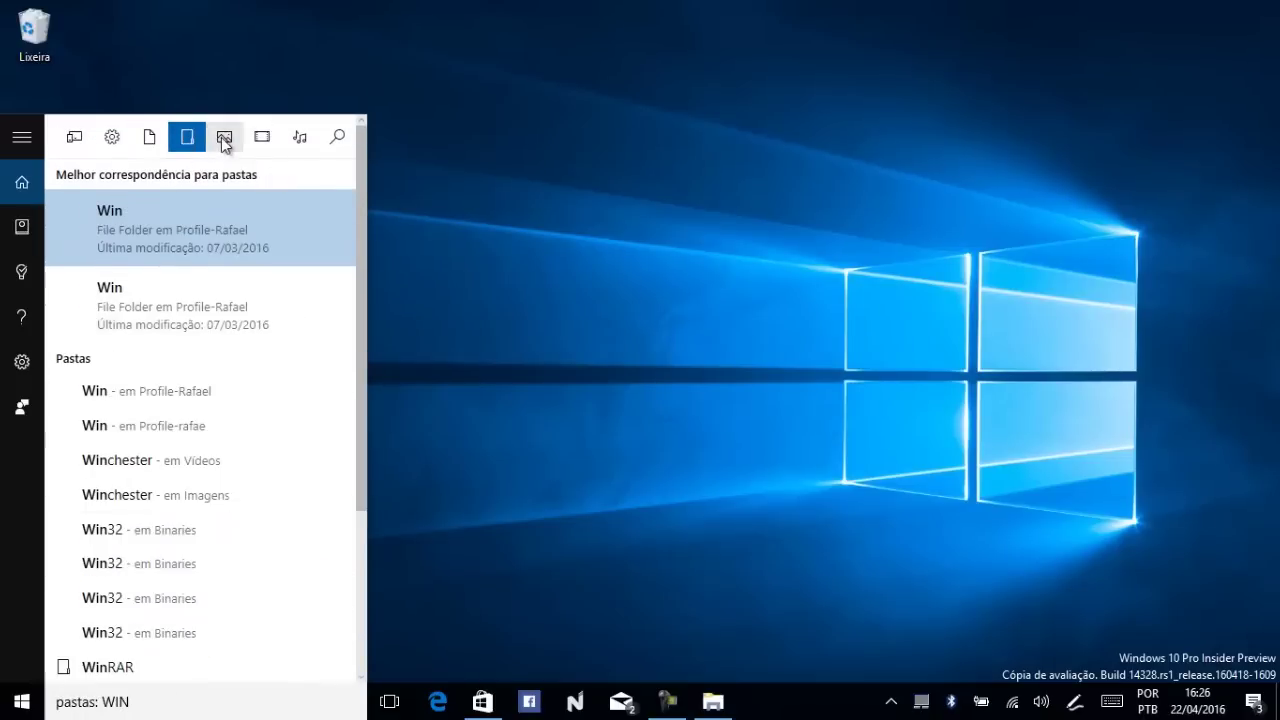
{"action": "left_click", "coordinate": [224, 136]}
{"action": "left_click", "coordinate": [262, 136]}
{"action": "left_click", "coordinate": [299, 136]}
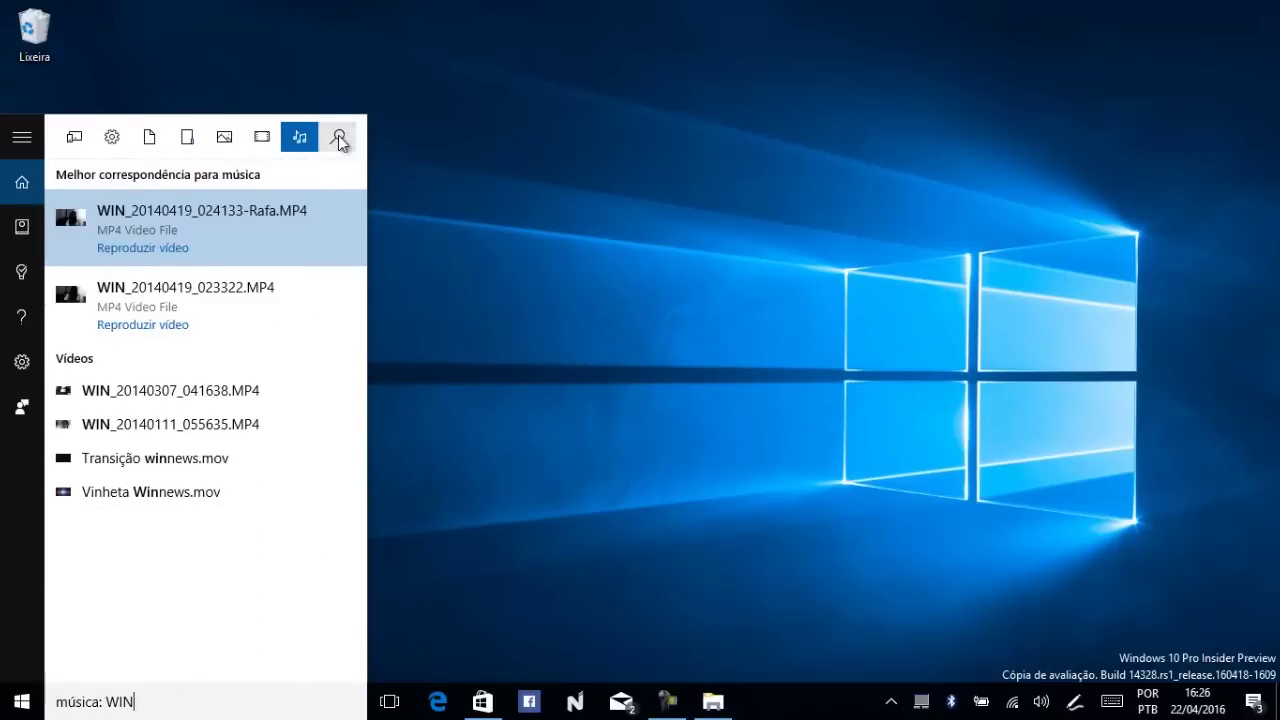
{"action": "left_click", "coordinate": [337, 136]}
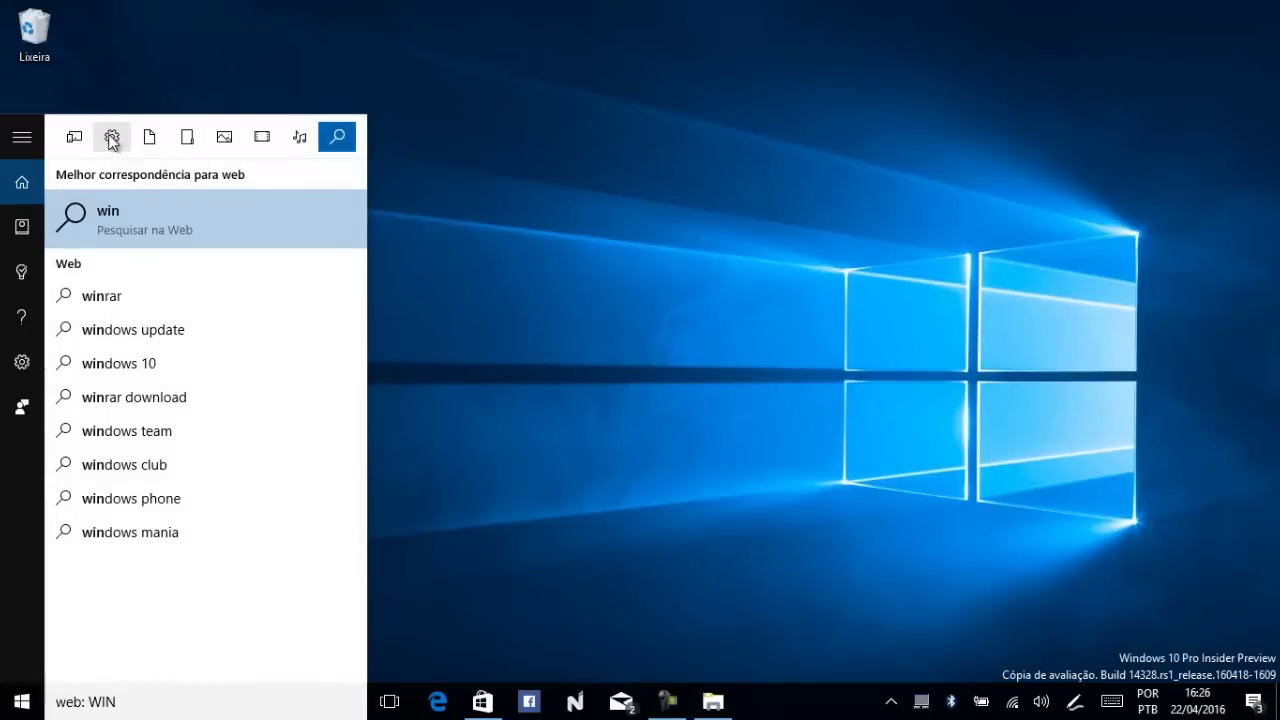
{"action": "left_click", "coordinate": [508, 402]}
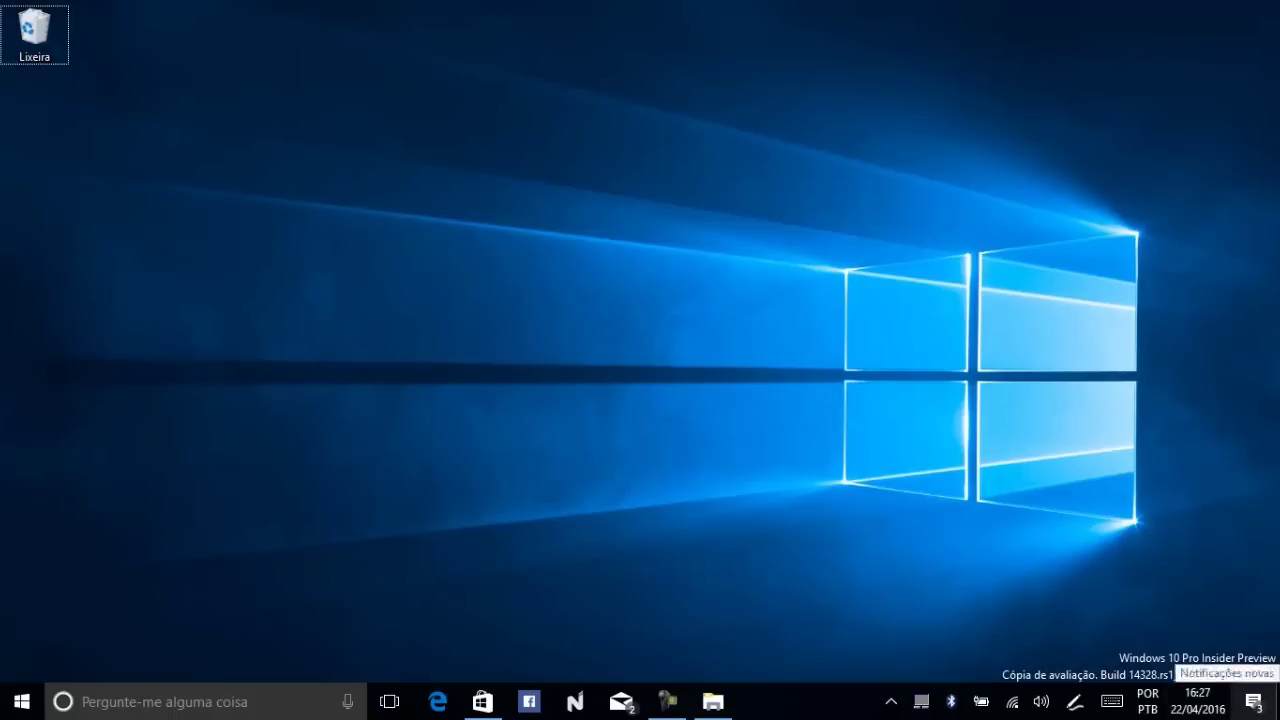
Step: Open the Action Center to view its notifications and quick actions
{"action": "left_click", "coordinate": [1255, 706]}
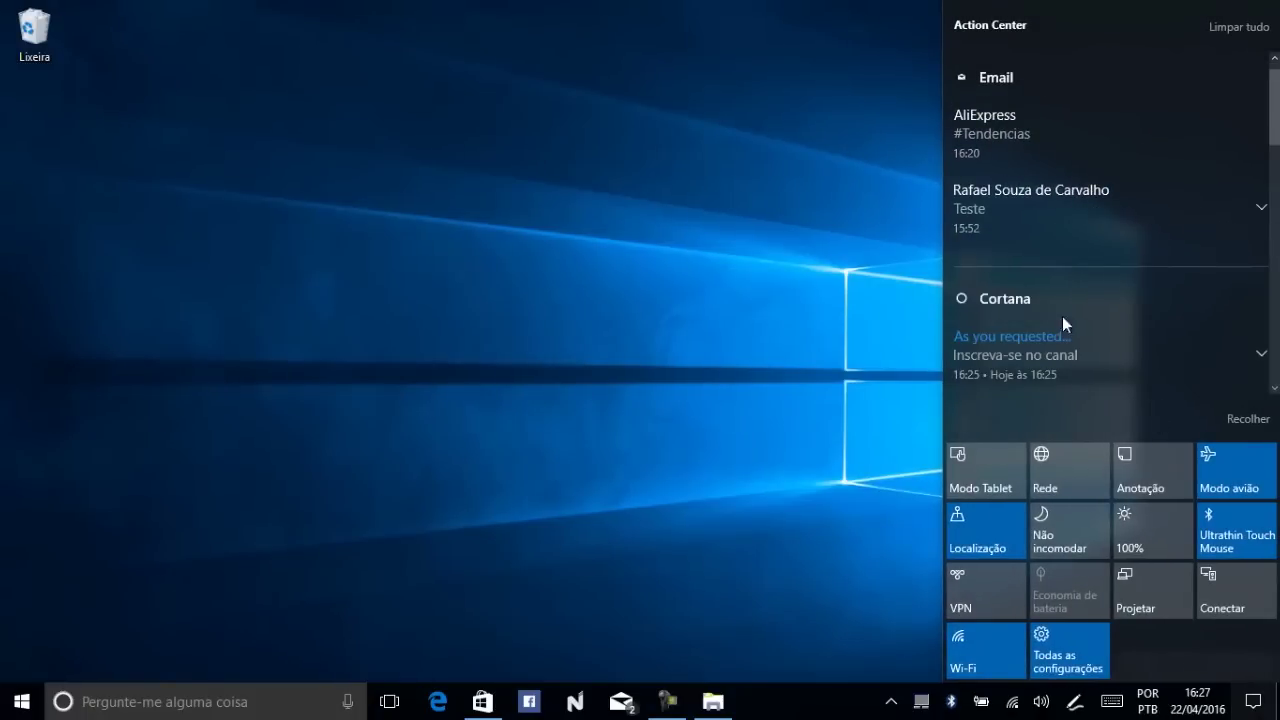
Step: Collapse the quick actions, look through the app notifications in the Action Center, and close it
{"action": "left_click", "coordinate": [1237, 422]}
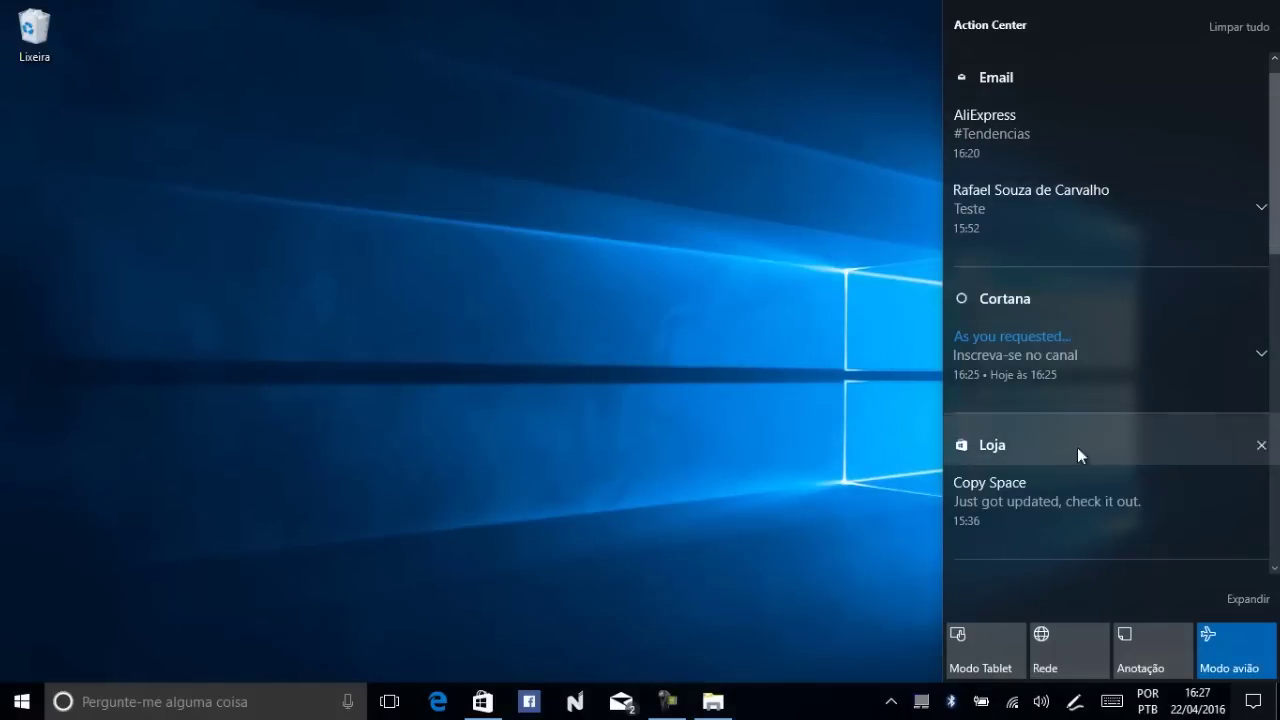
{"action": "scroll", "coordinate": [1072, 479], "scroll_direction": "down", "scroll_amount": 2}
{"action": "scroll", "coordinate": [1077, 453], "scroll_direction": "down", "scroll_amount": 1}
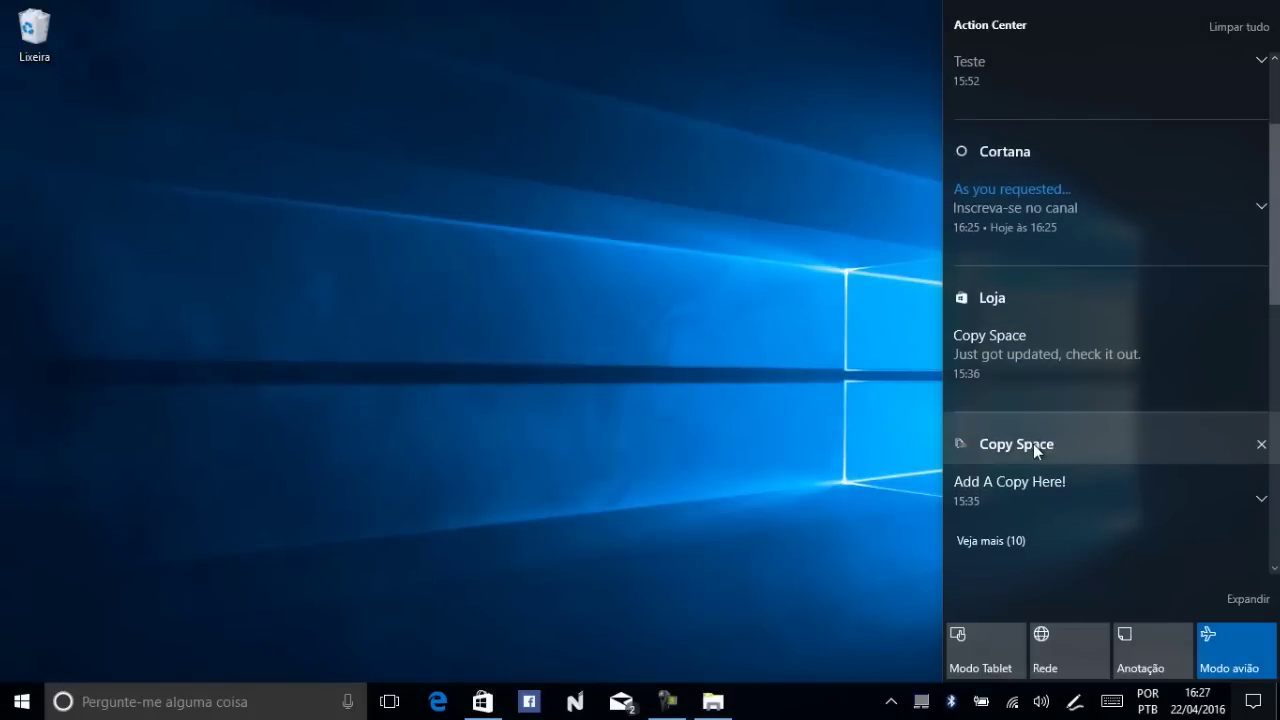
{"action": "scroll", "coordinate": [1033, 444], "scroll_direction": "down", "scroll_amount": 3}
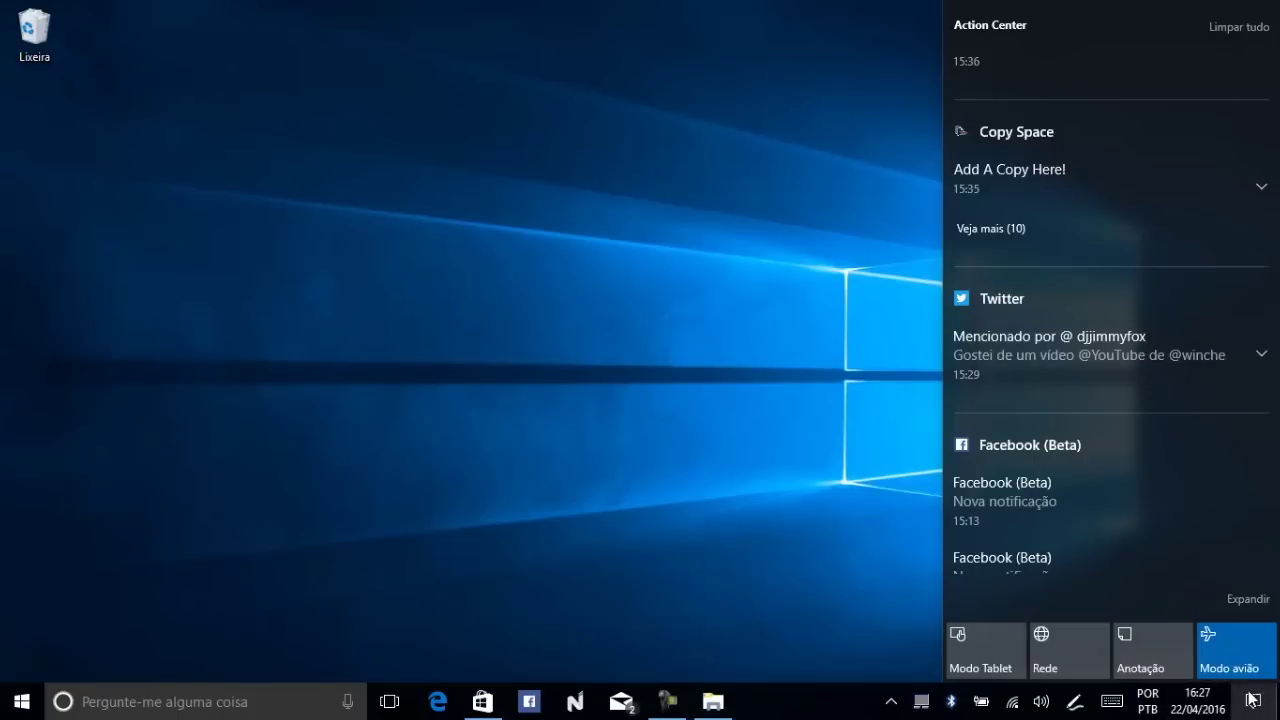
{"action": "left_click", "coordinate": [1261, 133]}
{"action": "left_click", "coordinate": [506, 192]}
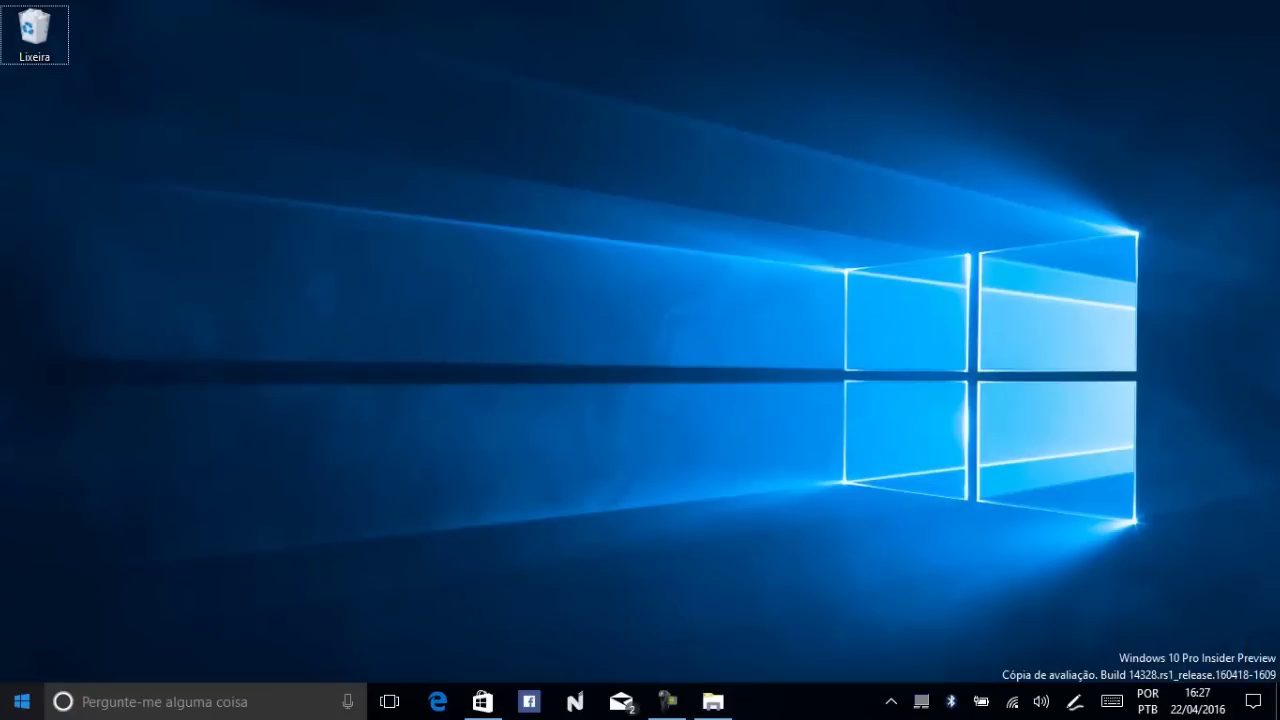
Step: Launch the Copy Space app, close it, and reopen the Action Center to check its notifications
{"action": "key", "text": "super"}
{"action": "left_click", "coordinate": [776, 614]}
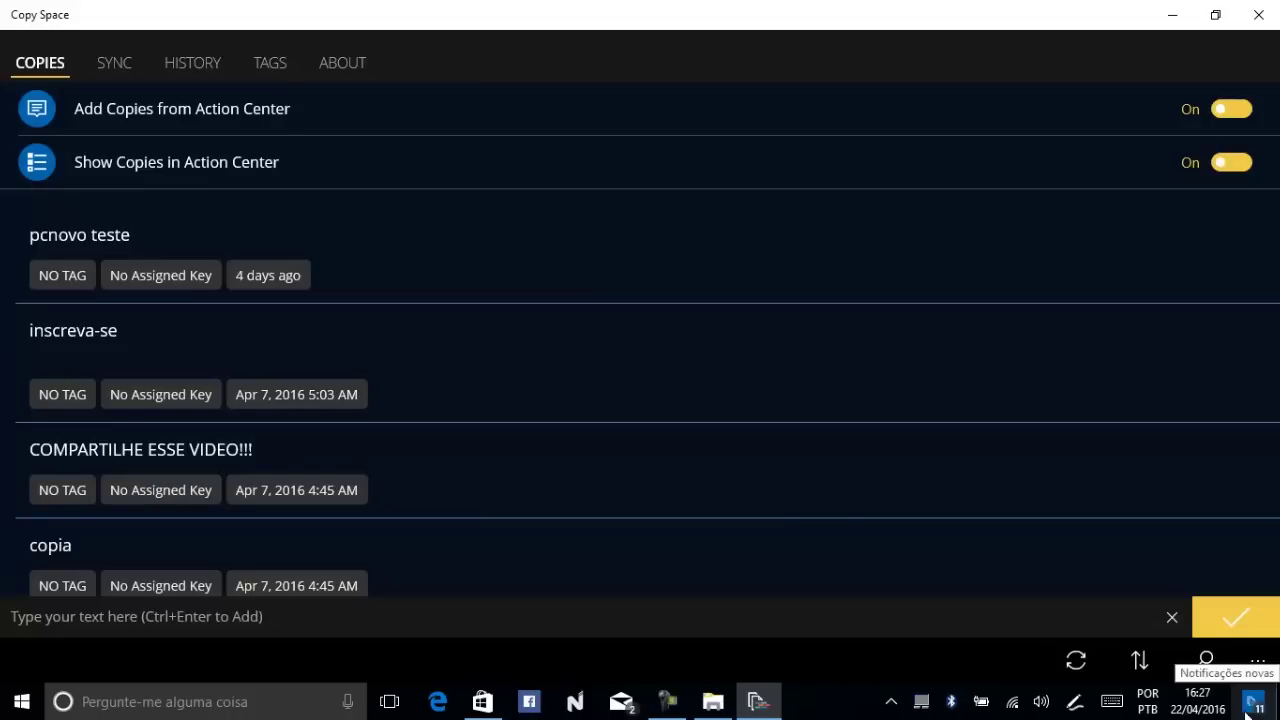
{"action": "left_click", "coordinate": [1258, 14]}
{"action": "left_click", "coordinate": [1254, 701]}
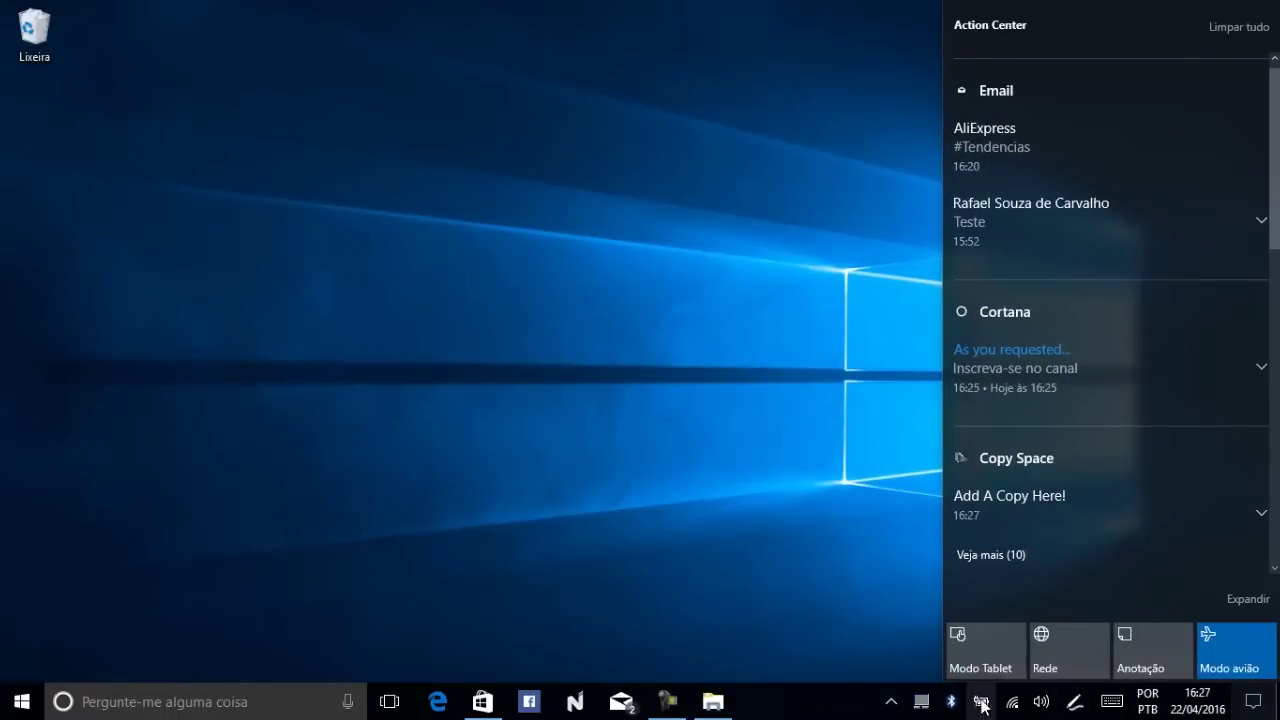
Step: Open the system's Notificações e ações settings and rearrange the quick actions, moving Não incomodar down one row and Conectar beside Localização
{"action": "left_click", "coordinate": [1258, 599]}
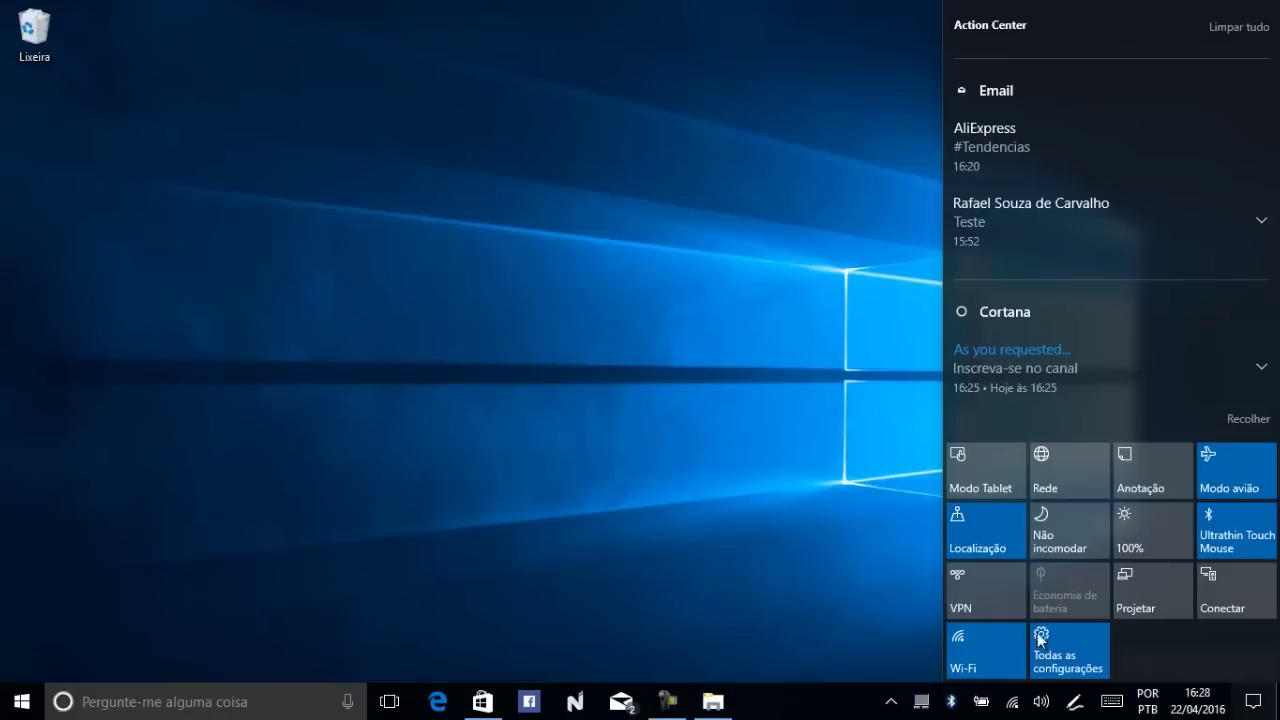
{"action": "left_click", "coordinate": [1088, 652]}
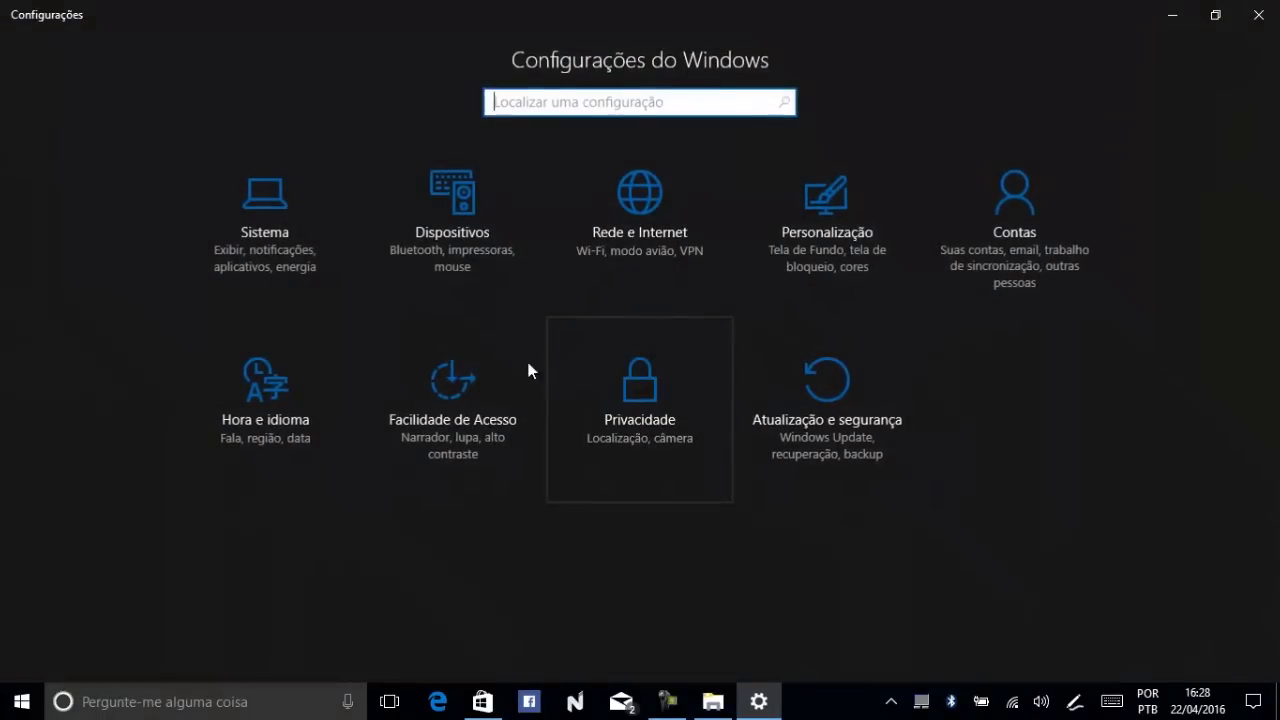
{"action": "left_click", "coordinate": [248, 222]}
{"action": "left_click", "coordinate": [152, 281]}
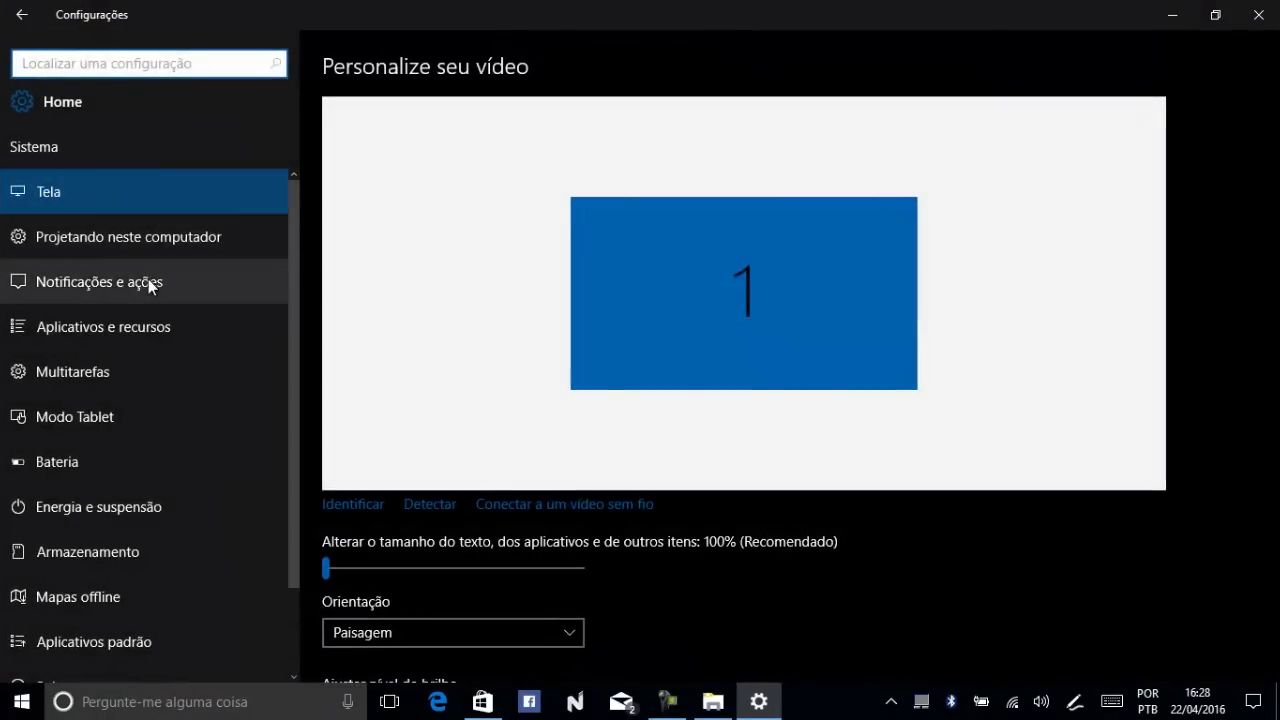
{"action": "left_click_drag", "start_coordinate": [470, 250], "coordinate": [488, 300]}
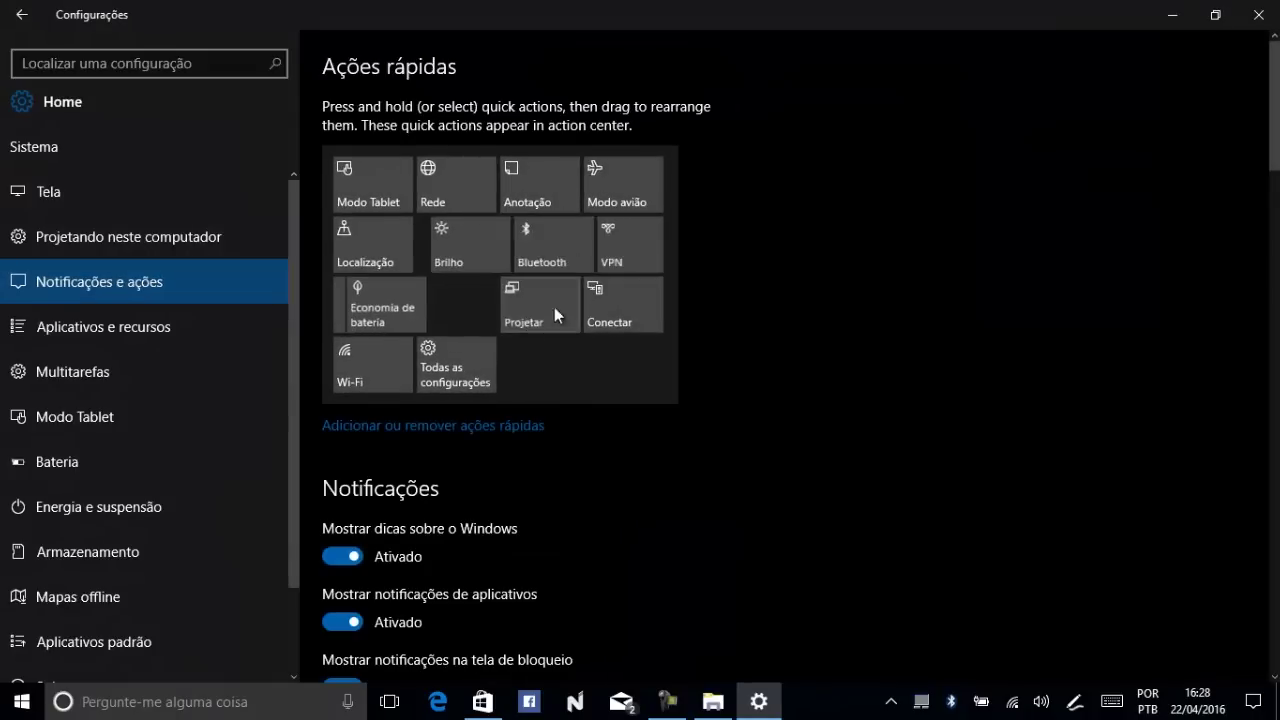
{"action": "left_click_drag", "start_coordinate": [600, 310], "coordinate": [546, 246]}
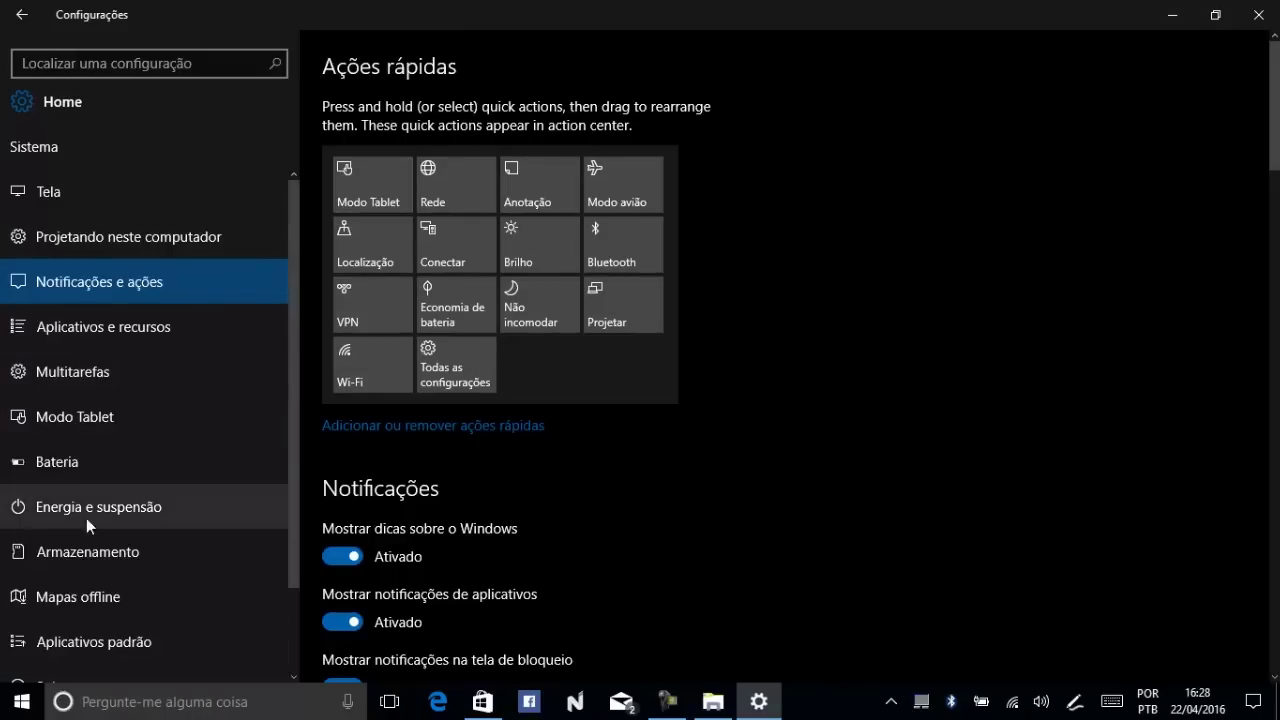
Step: Look through the system settings pages for Modo Tablet, Bateria and Mapas offline
{"action": "scroll", "coordinate": [138, 510], "scroll_direction": "down", "scroll_amount": 2}
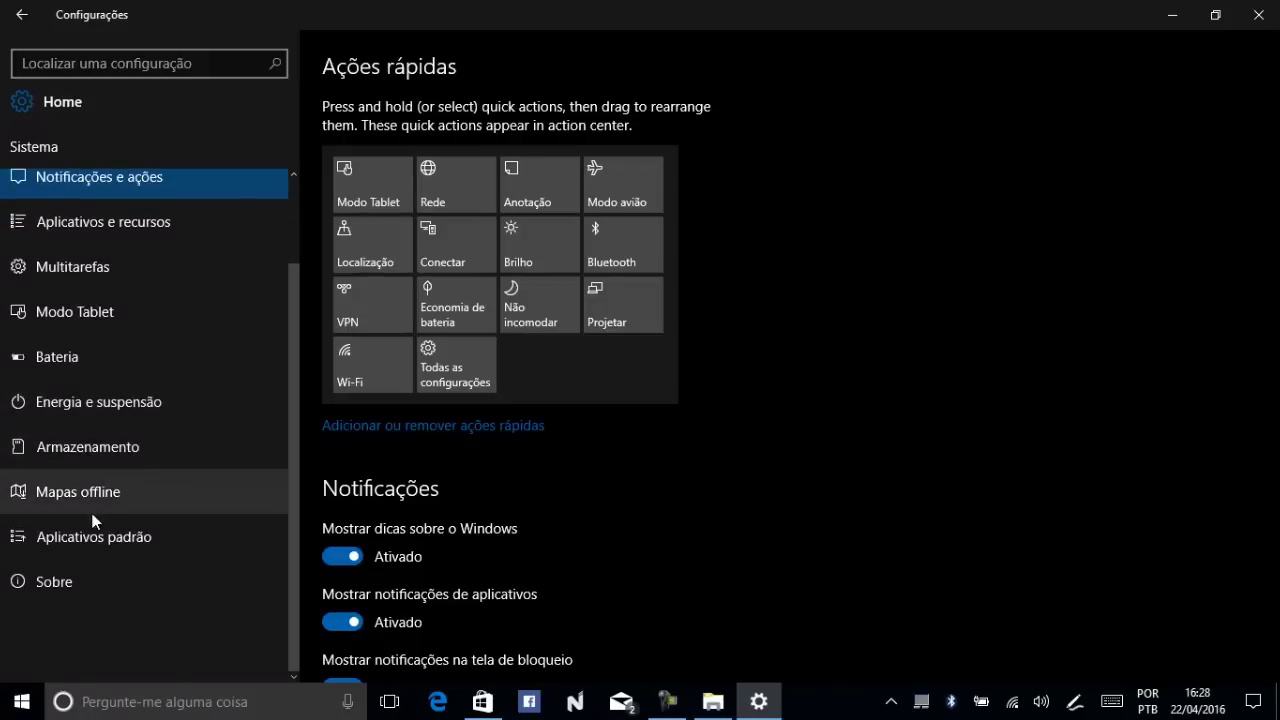
{"action": "left_click", "coordinate": [55, 311]}
{"action": "left_click", "coordinate": [57, 357]}
{"action": "left_click", "coordinate": [78, 491]}
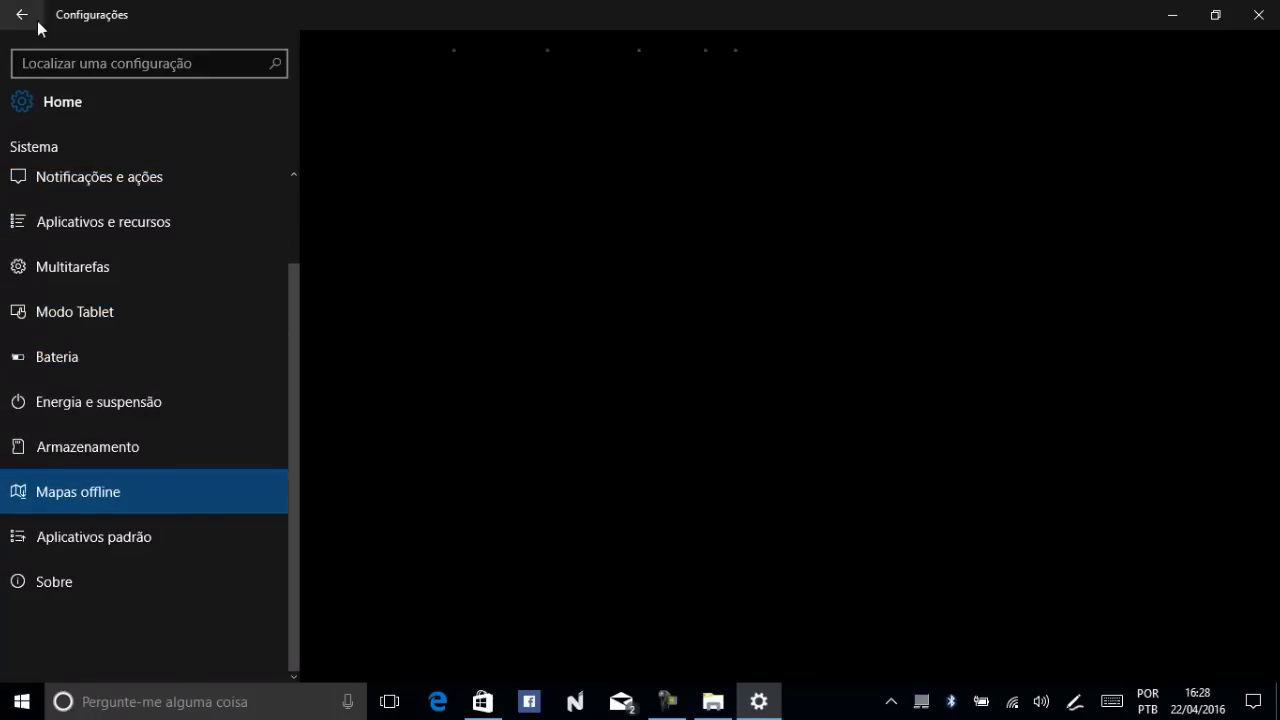
Step: View the Dispositivos and Rede e Internet settings categories, and return to the settings home page
{"action": "left_click", "coordinate": [22, 104]}
{"action": "left_click", "coordinate": [445, 200]}
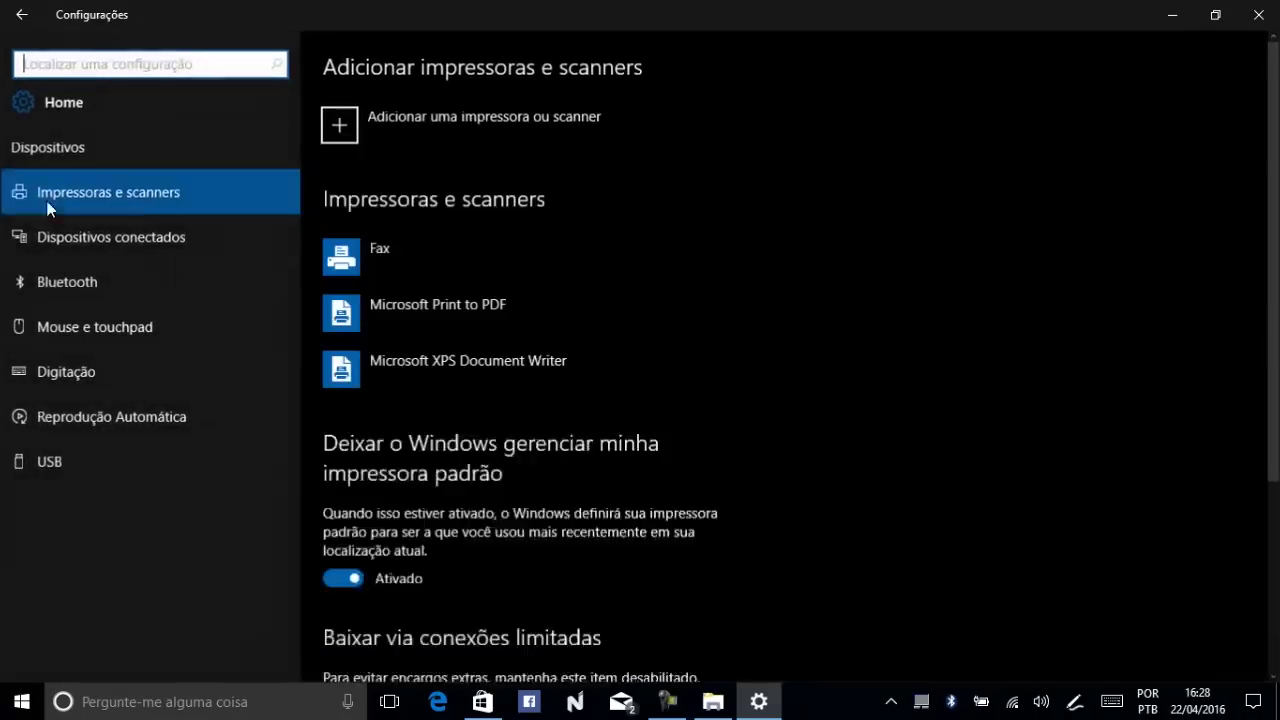
{"action": "left_click", "coordinate": [41, 97]}
{"action": "left_click", "coordinate": [677, 212]}
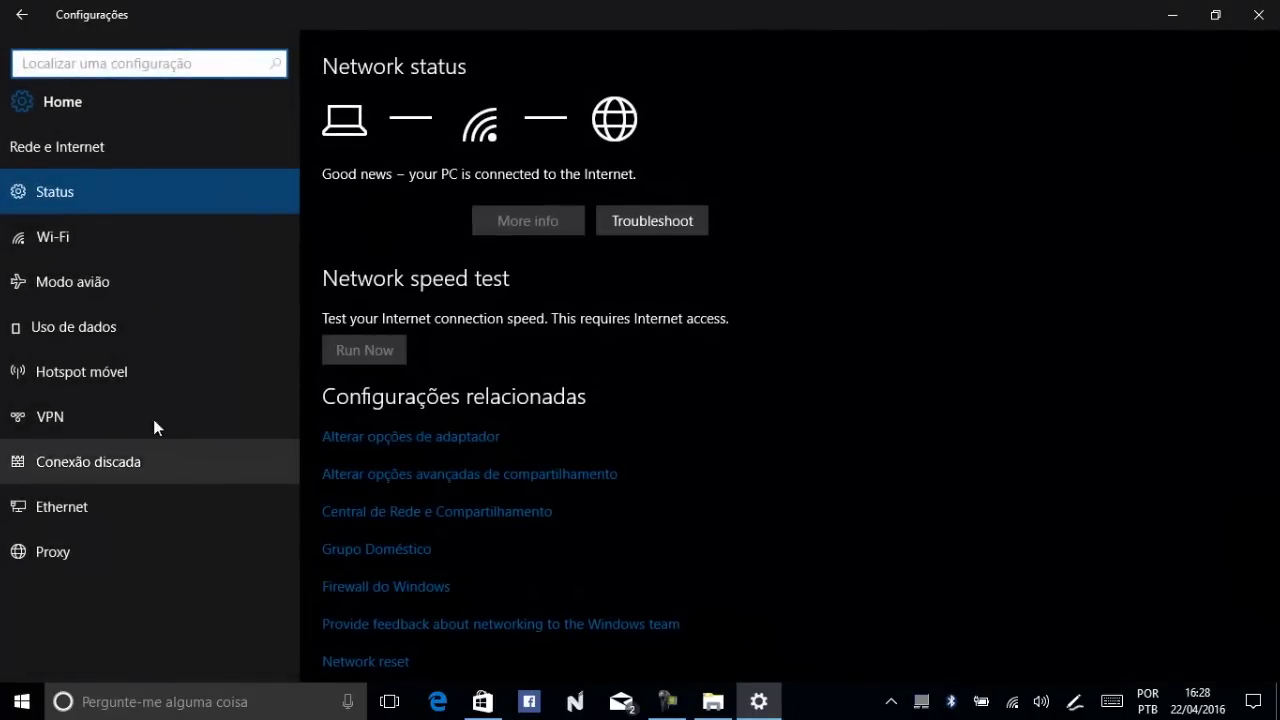
{"action": "left_click", "coordinate": [35, 103]}
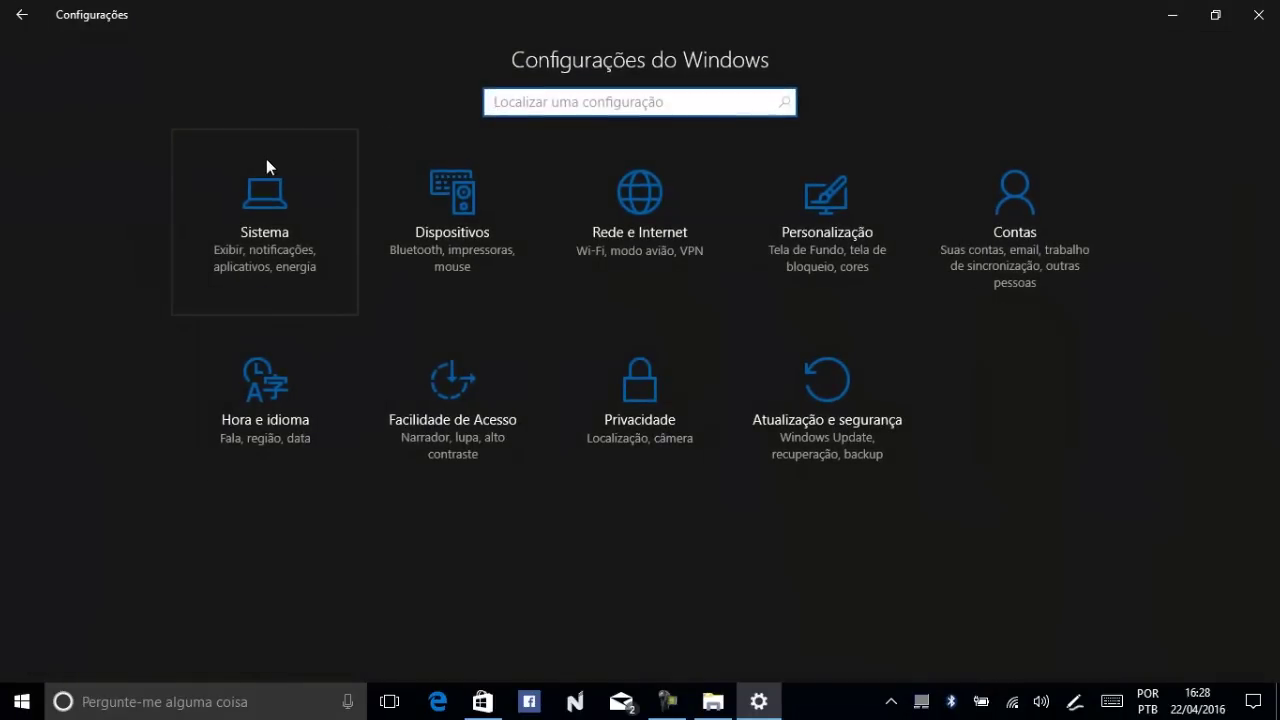
Step: Open the installed apps list under Aplicativos e recursos and expand the 8 Zip entry
{"action": "left_click", "coordinate": [266, 204]}
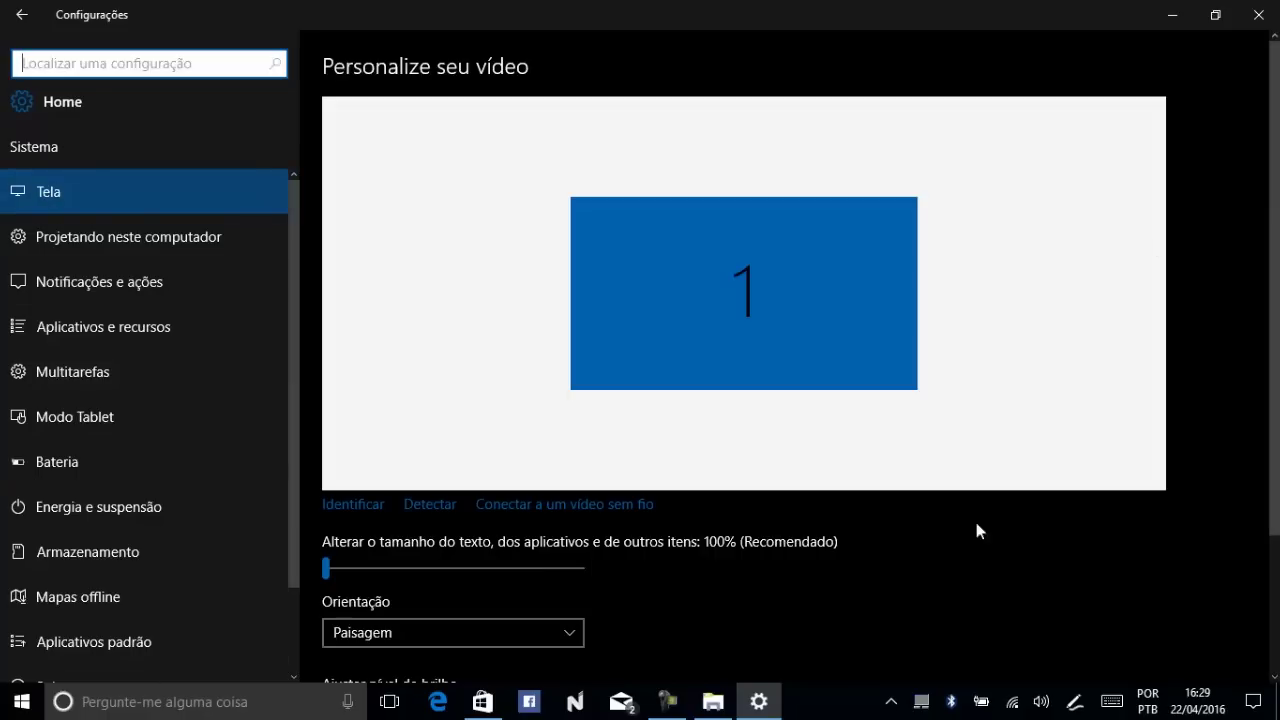
{"action": "scroll", "coordinate": [94, 640], "scroll_direction": "down", "scroll_amount": 2}
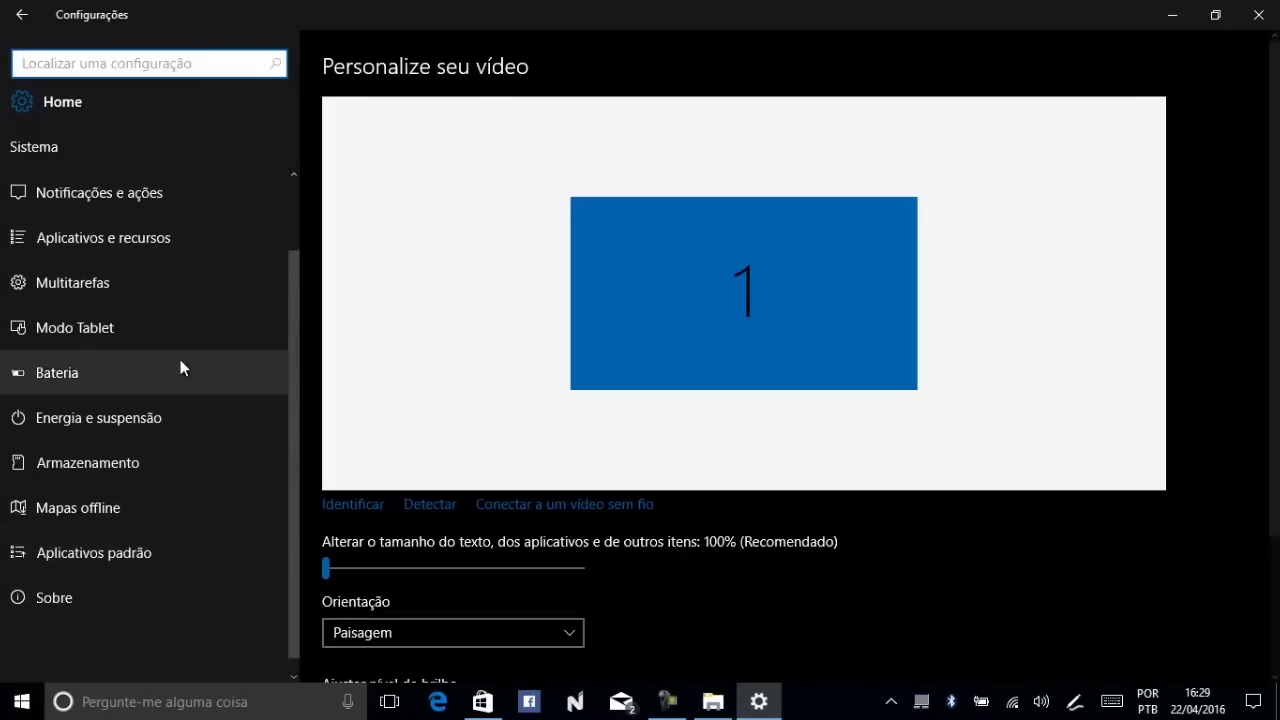
{"action": "left_click", "coordinate": [63, 236]}
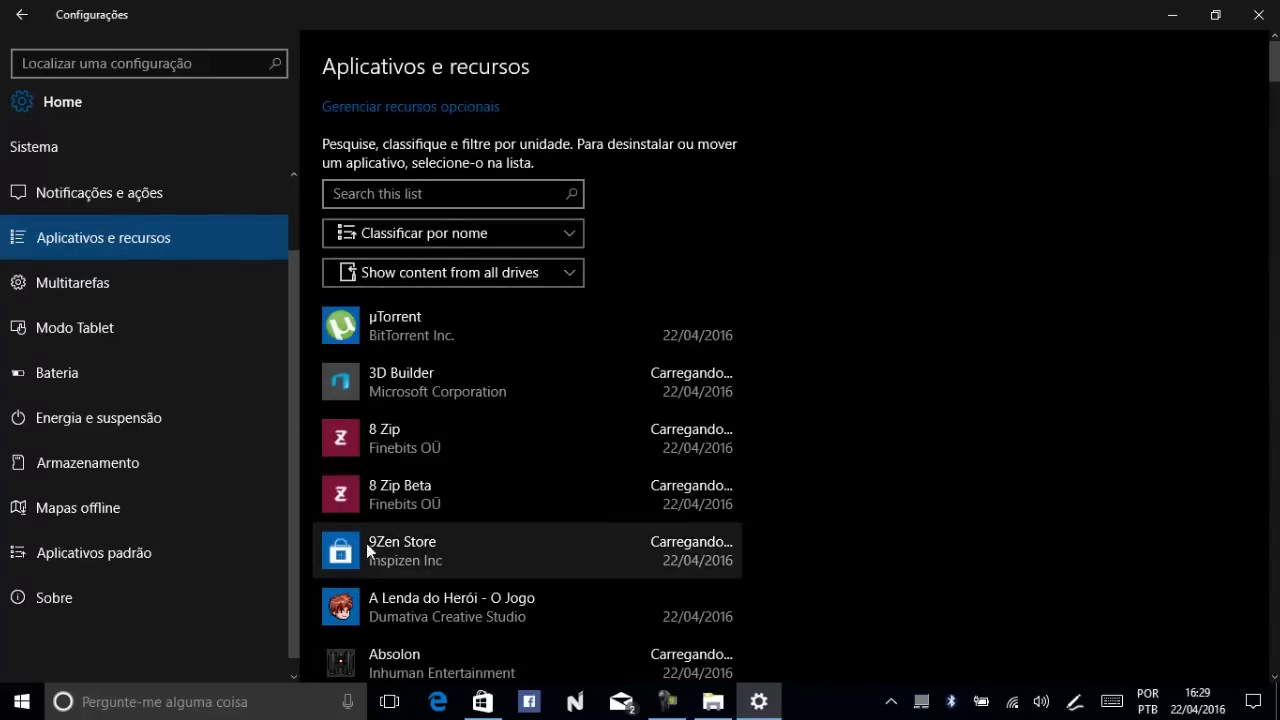
{"action": "left_click", "coordinate": [399, 435]}
{"action": "scroll", "coordinate": [915, 515], "scroll_direction": "down", "scroll_amount": 3}
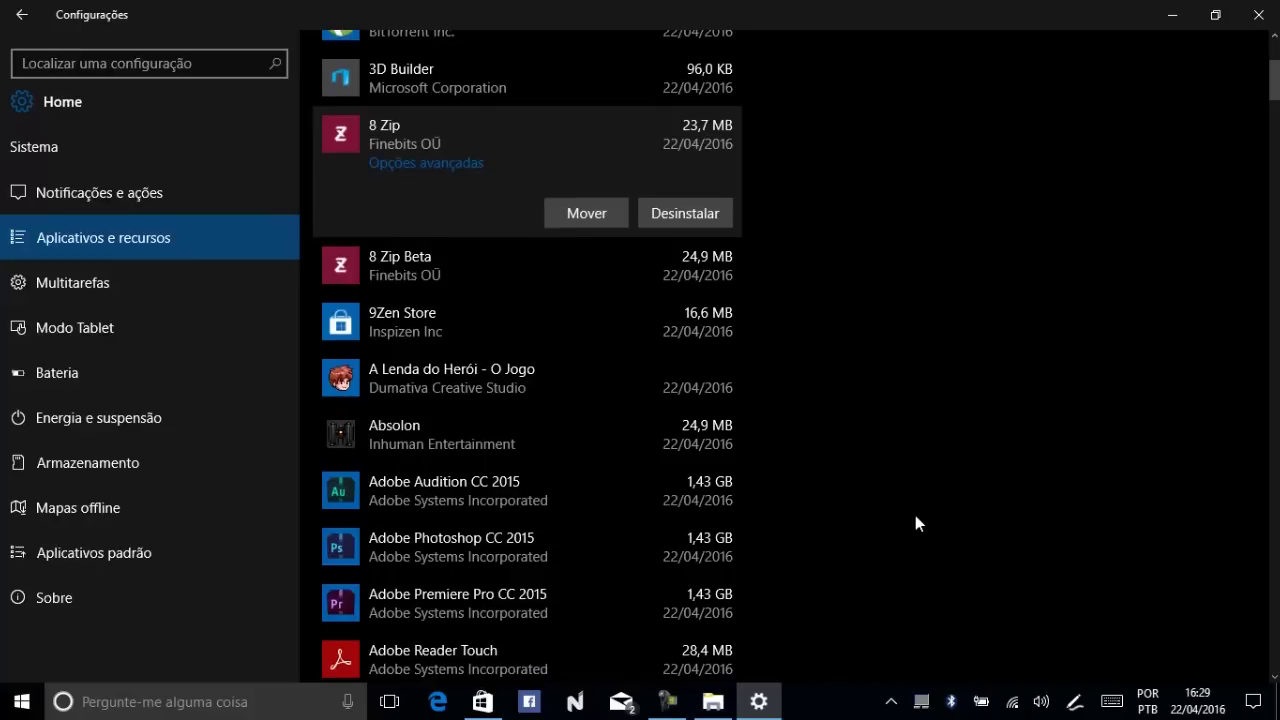
Step: Open the advanced options of Adobe Reader Touch to examine its app restore feature
{"action": "scroll", "coordinate": [915, 515], "scroll_direction": "down", "scroll_amount": 2}
{"action": "scroll", "coordinate": [915, 515], "scroll_direction": "down", "scroll_amount": 2}
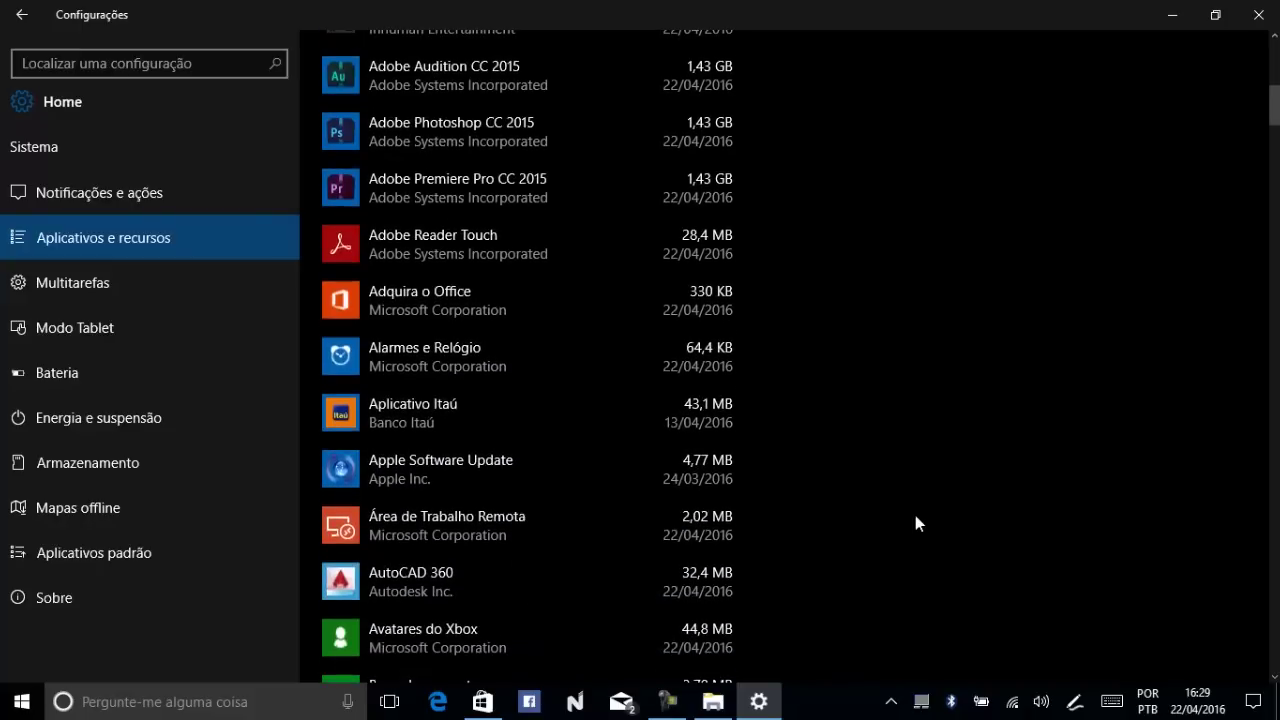
{"action": "left_click", "coordinate": [465, 256]}
{"action": "left_click", "coordinate": [403, 199]}
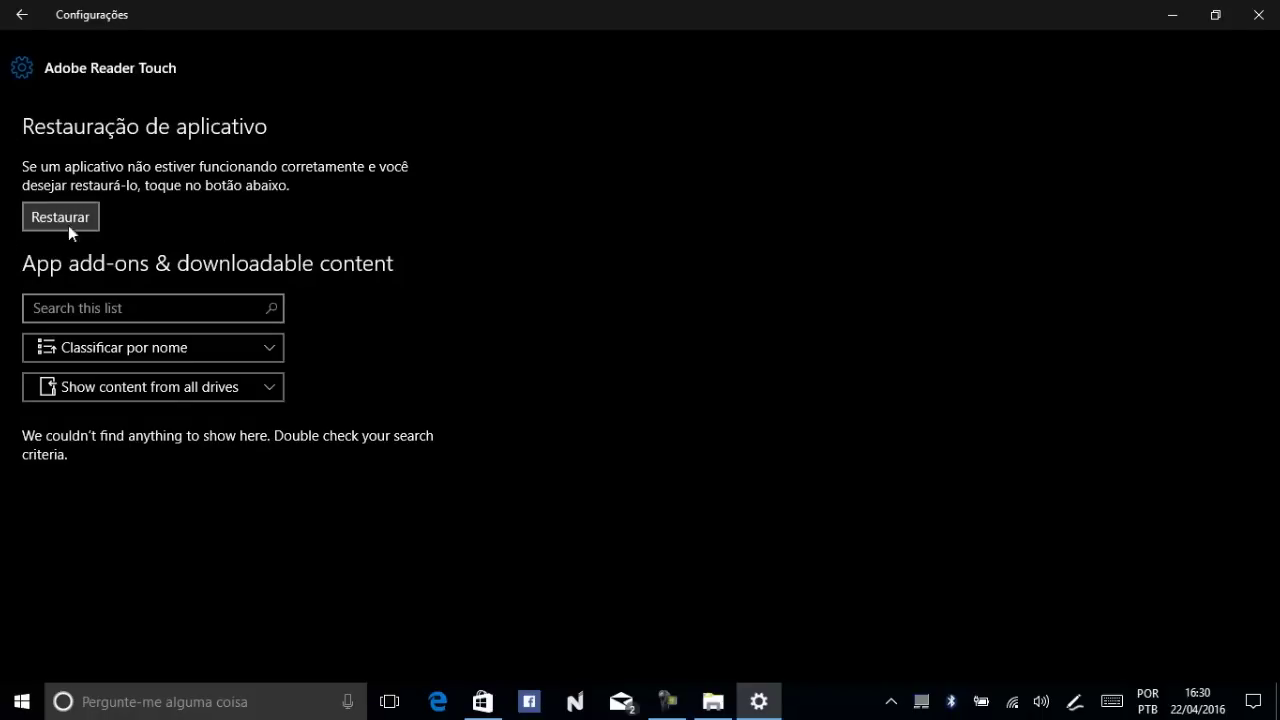
{"action": "left_click", "coordinate": [20, 702]}
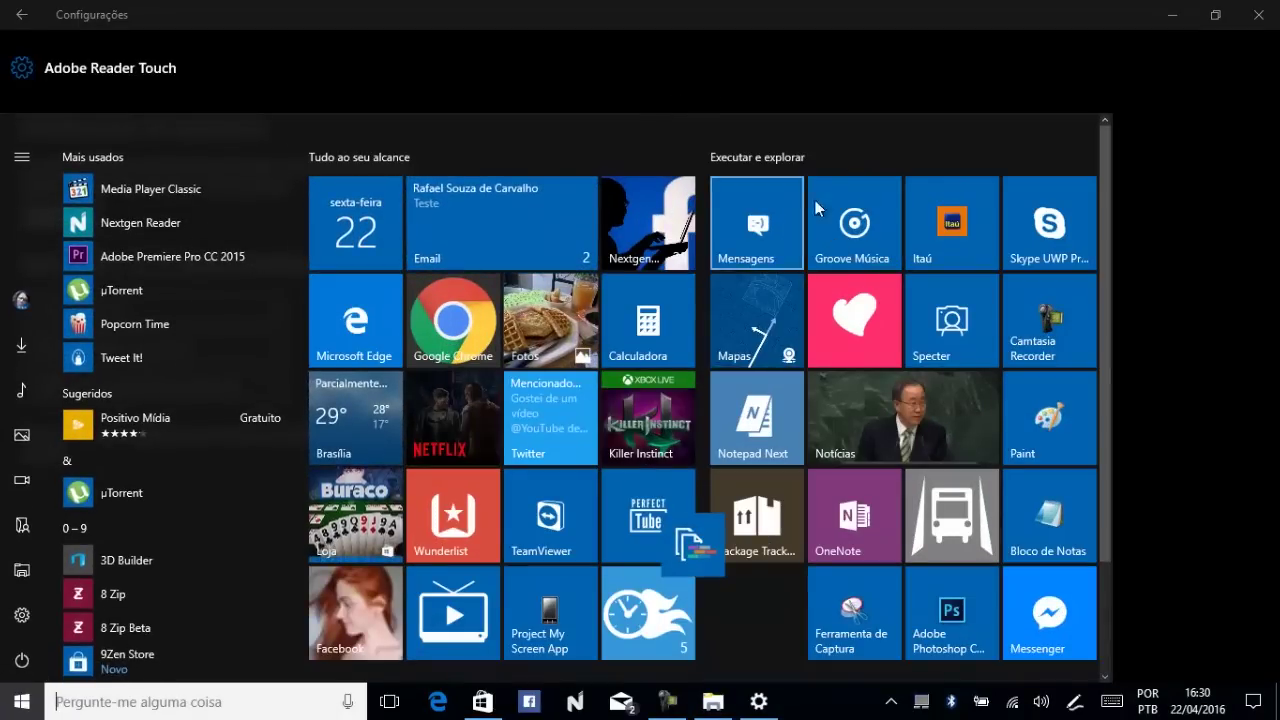
{"action": "left_click", "coordinate": [737, 81]}
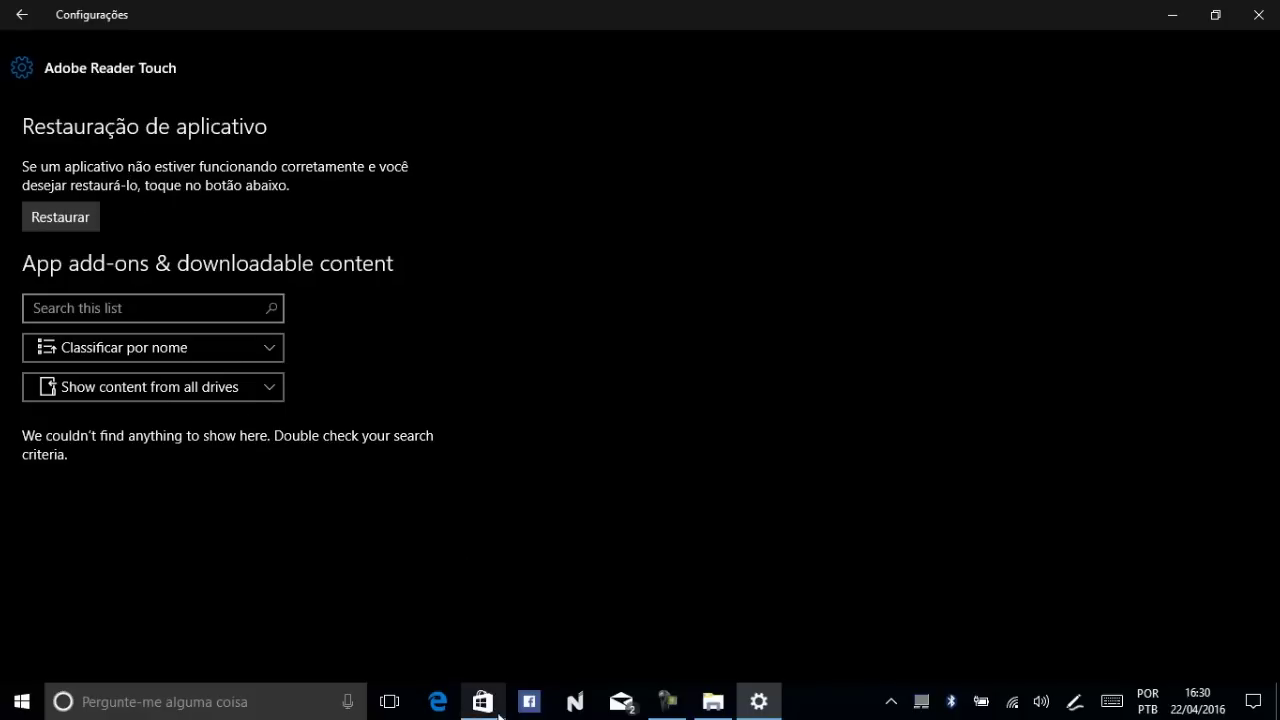
{"action": "mouse_move", "coordinate": [480, 703]}
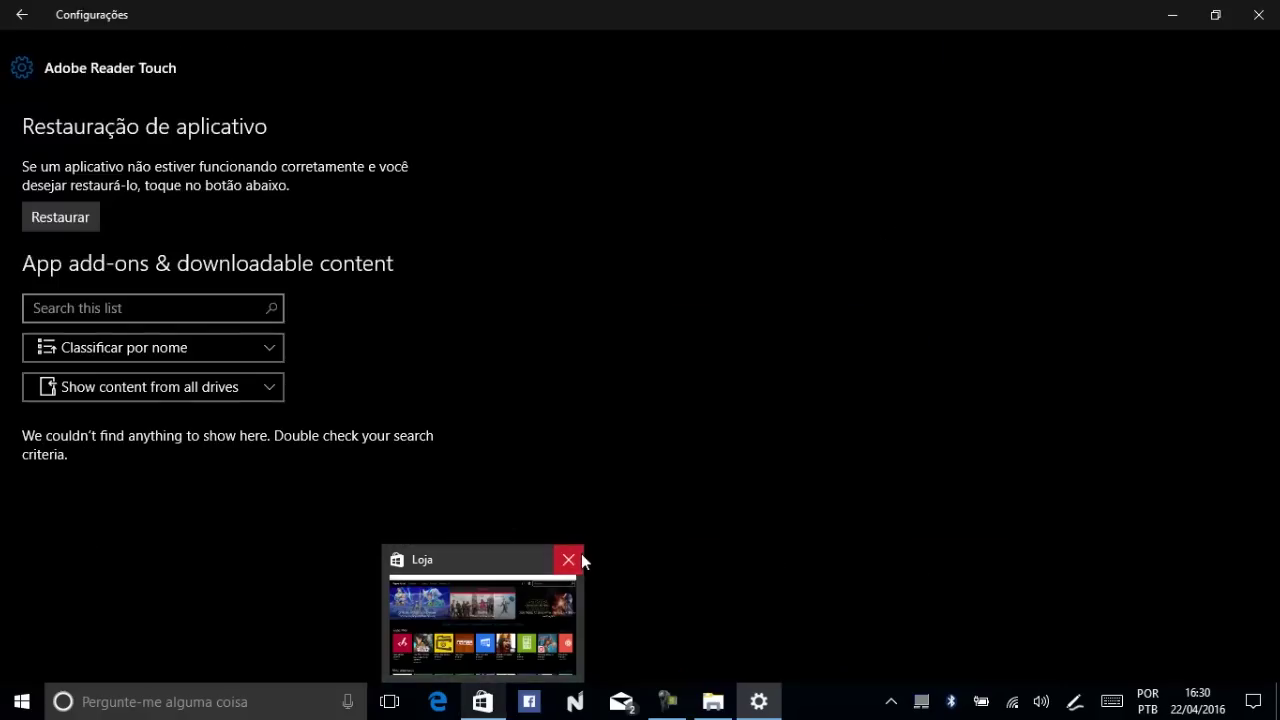
Step: Return to the installed apps list and open the advanced options of the Loja app
{"action": "left_click", "coordinate": [43, 28]}
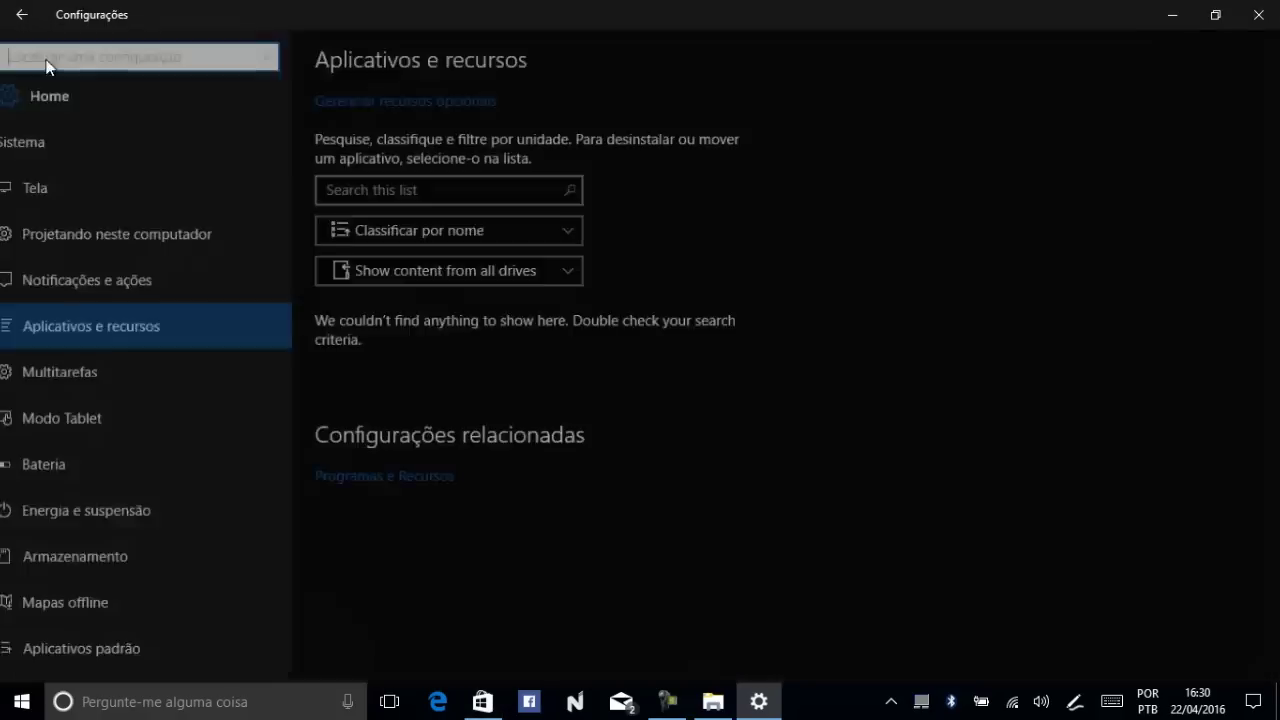
{"action": "scroll", "coordinate": [503, 427], "scroll_direction": "down", "scroll_amount": 2}
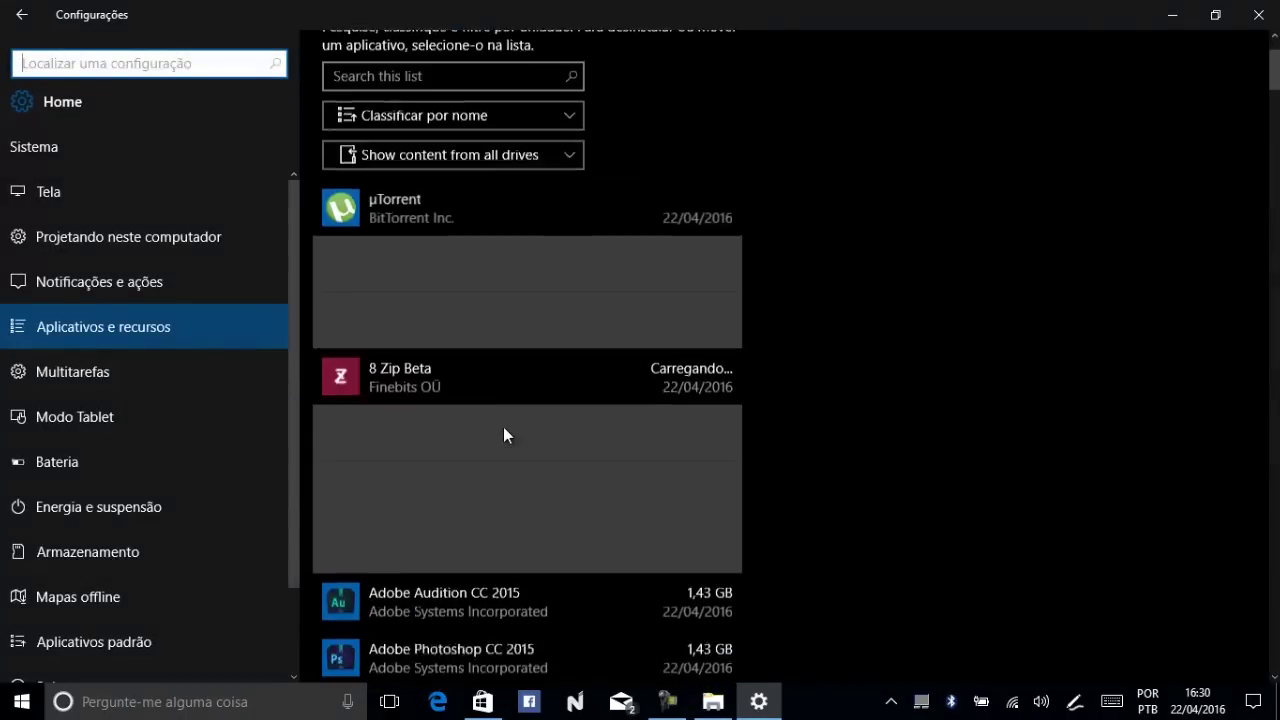
{"action": "scroll", "coordinate": [503, 426], "scroll_direction": "down", "scroll_amount": 15}
{"action": "scroll", "coordinate": [503, 426], "scroll_direction": "up", "scroll_amount": 2}
{"action": "left_click", "coordinate": [475, 338]}
{"action": "left_click", "coordinate": [376, 362]}
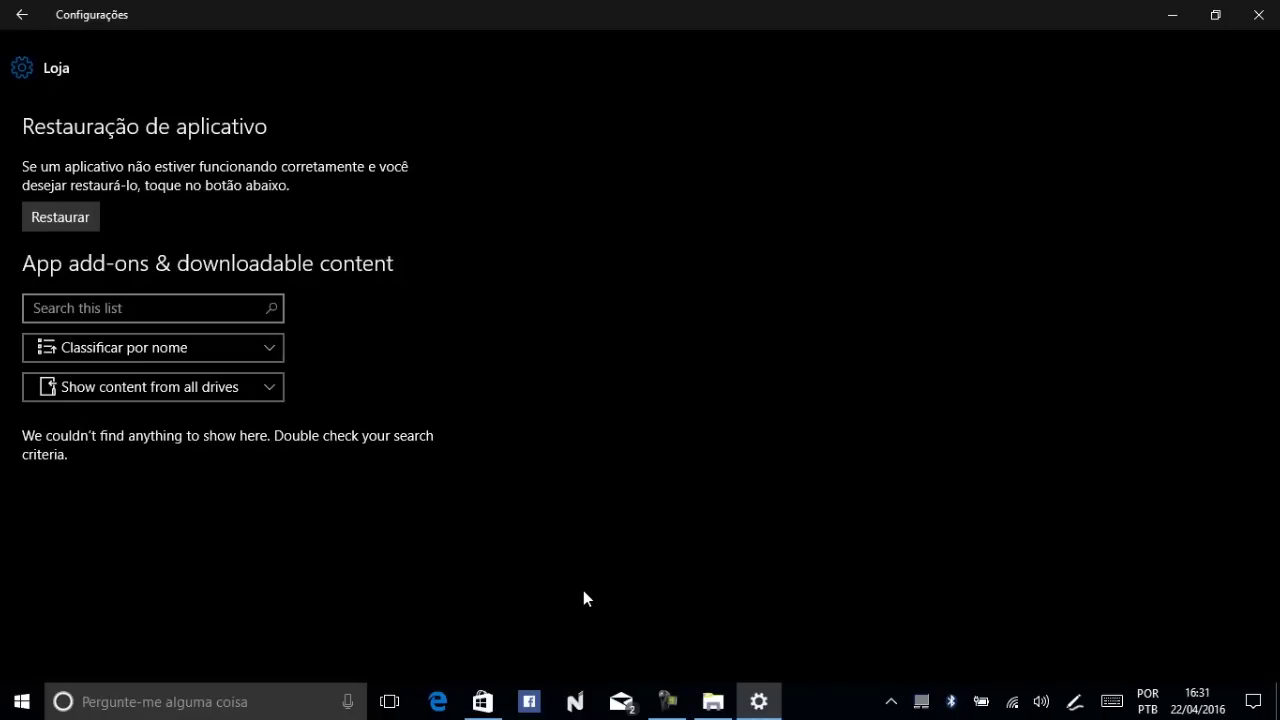
Step: Look through the Windows Update and Windows Insider Program pages under Atualização e segurança, and close the settings
{"action": "left_click", "coordinate": [36, 86]}
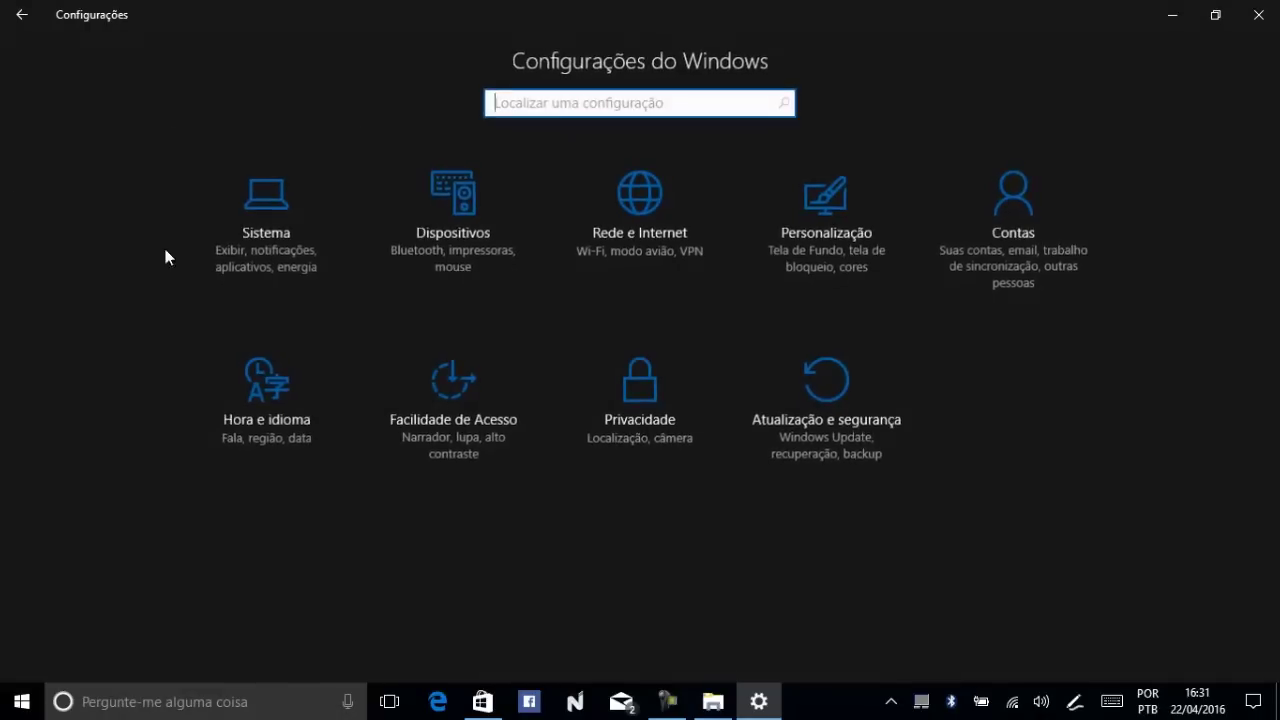
{"action": "left_click", "coordinate": [901, 396]}
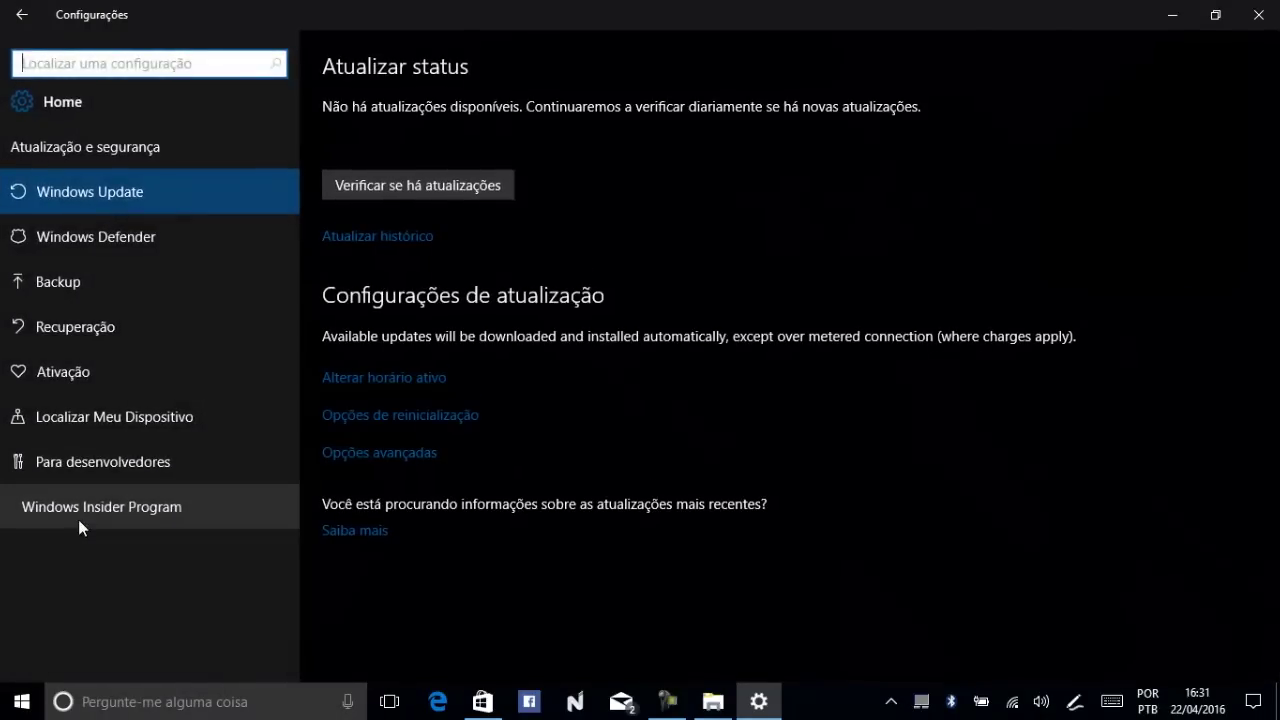
{"action": "left_click", "coordinate": [110, 518]}
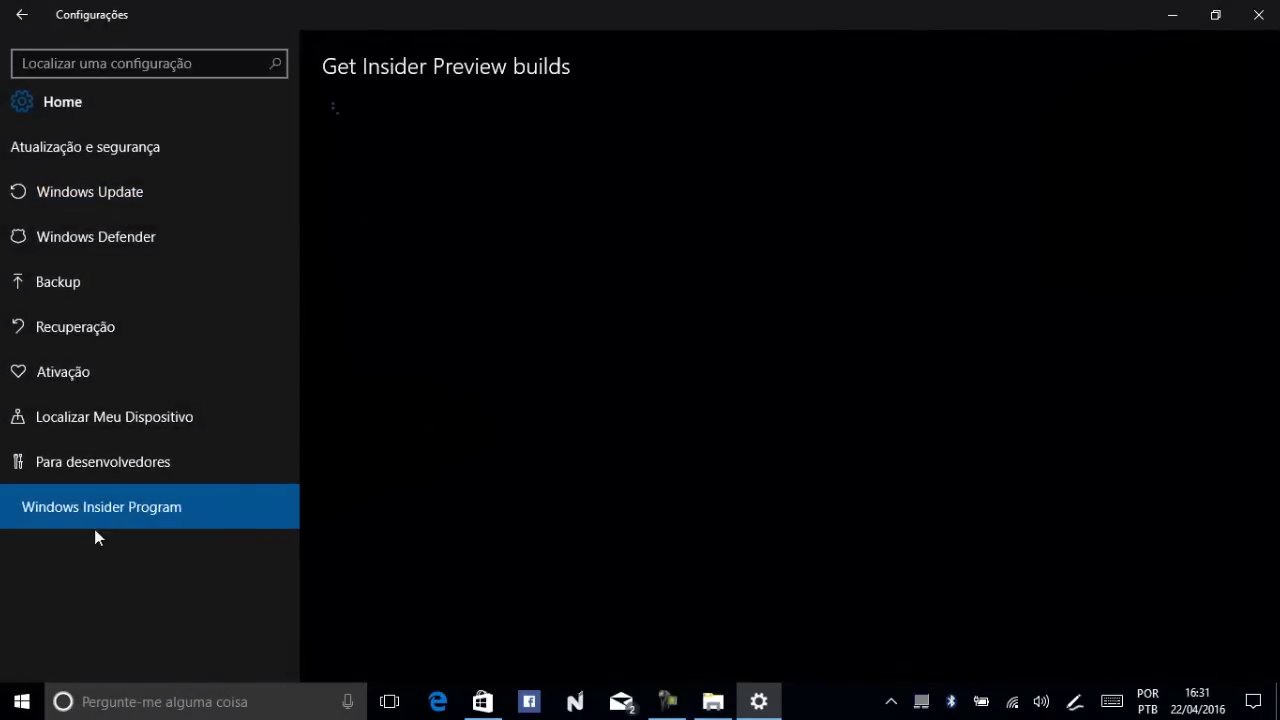
{"action": "left_click", "coordinate": [109, 176]}
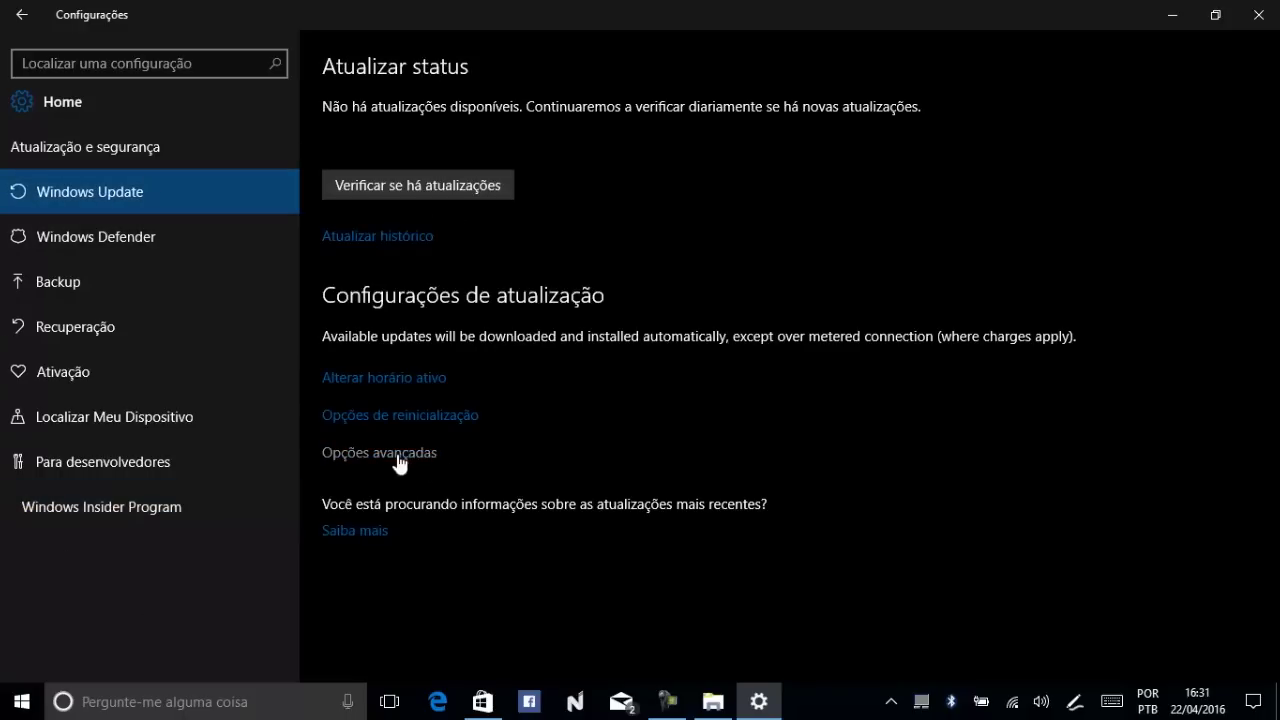
{"action": "left_click", "coordinate": [125, 505]}
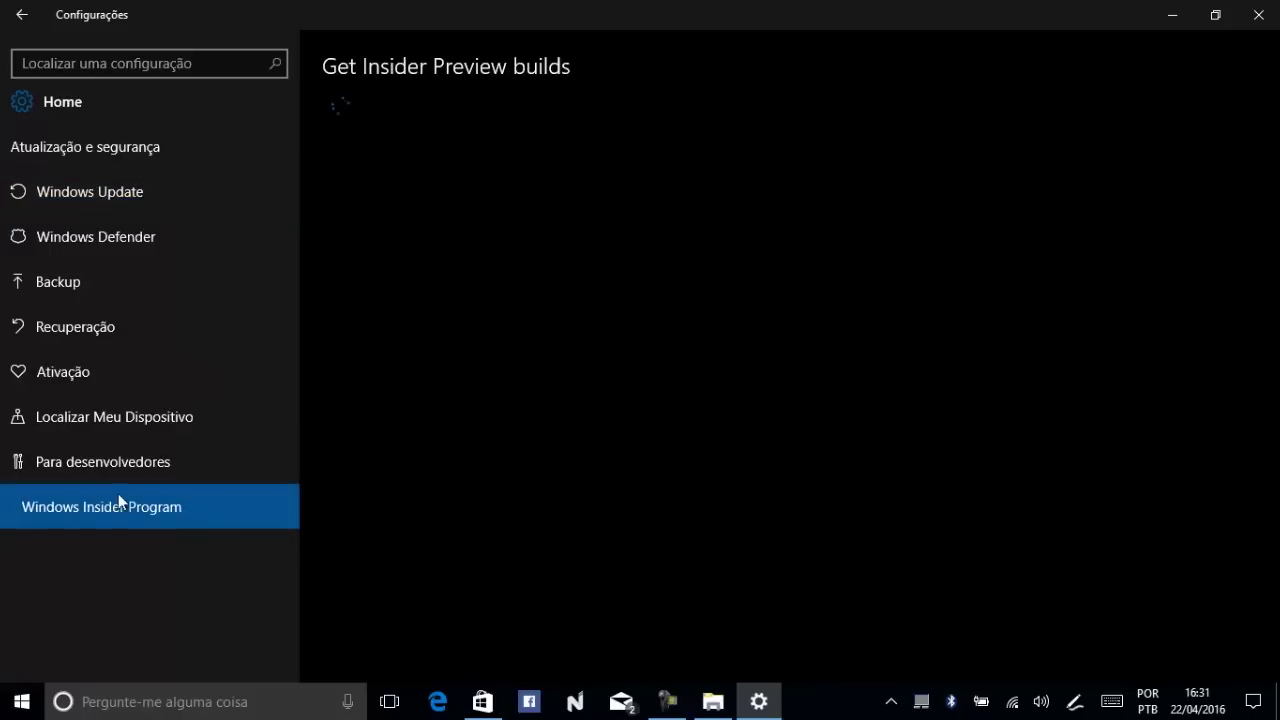
{"action": "left_click", "coordinate": [25, 101]}
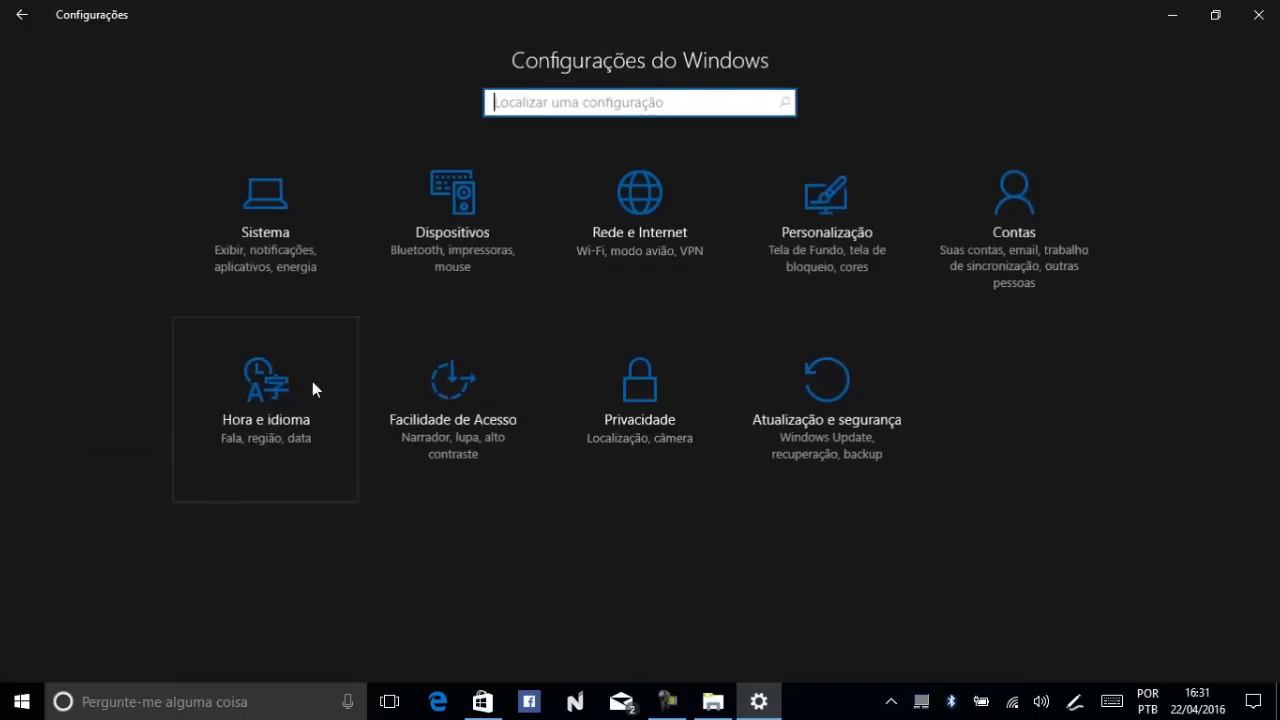
{"action": "left_click", "coordinate": [1258, 14]}
Step: Open the Barra de Tarefas settings page and look through its options
{"action": "right_click", "coordinate": [778, 702]}
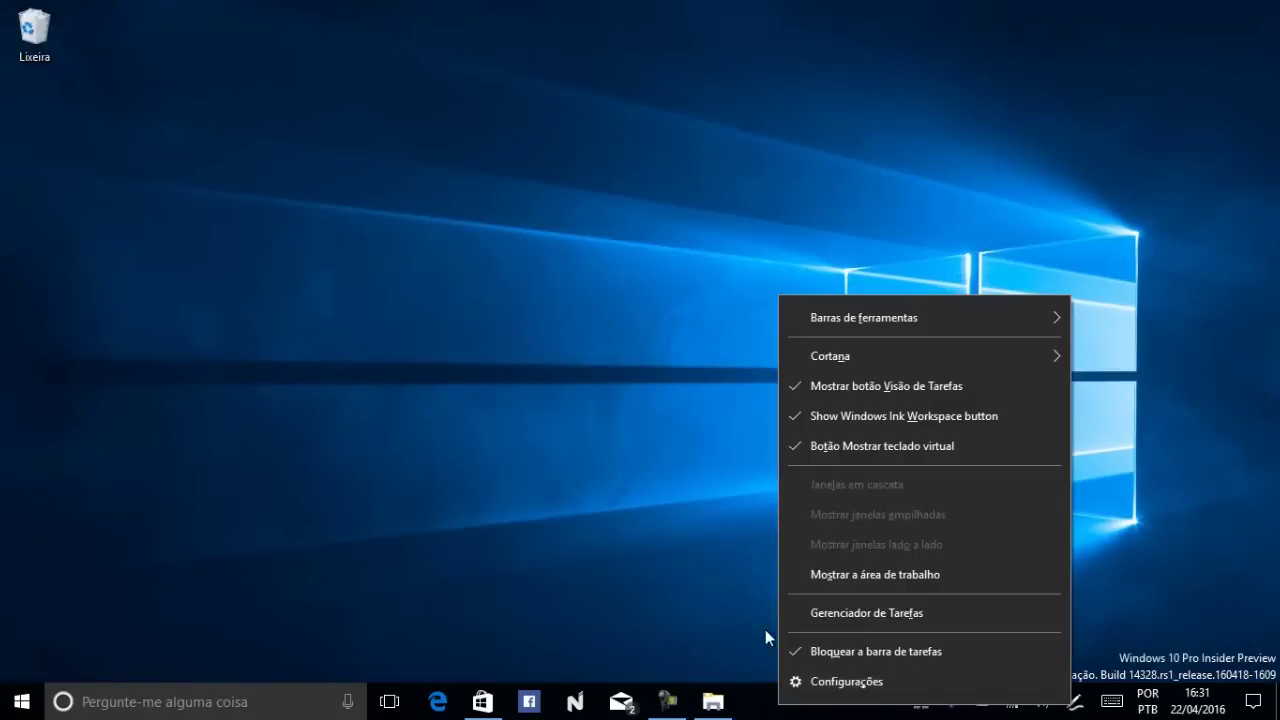
{"action": "left_click", "coordinate": [877, 682]}
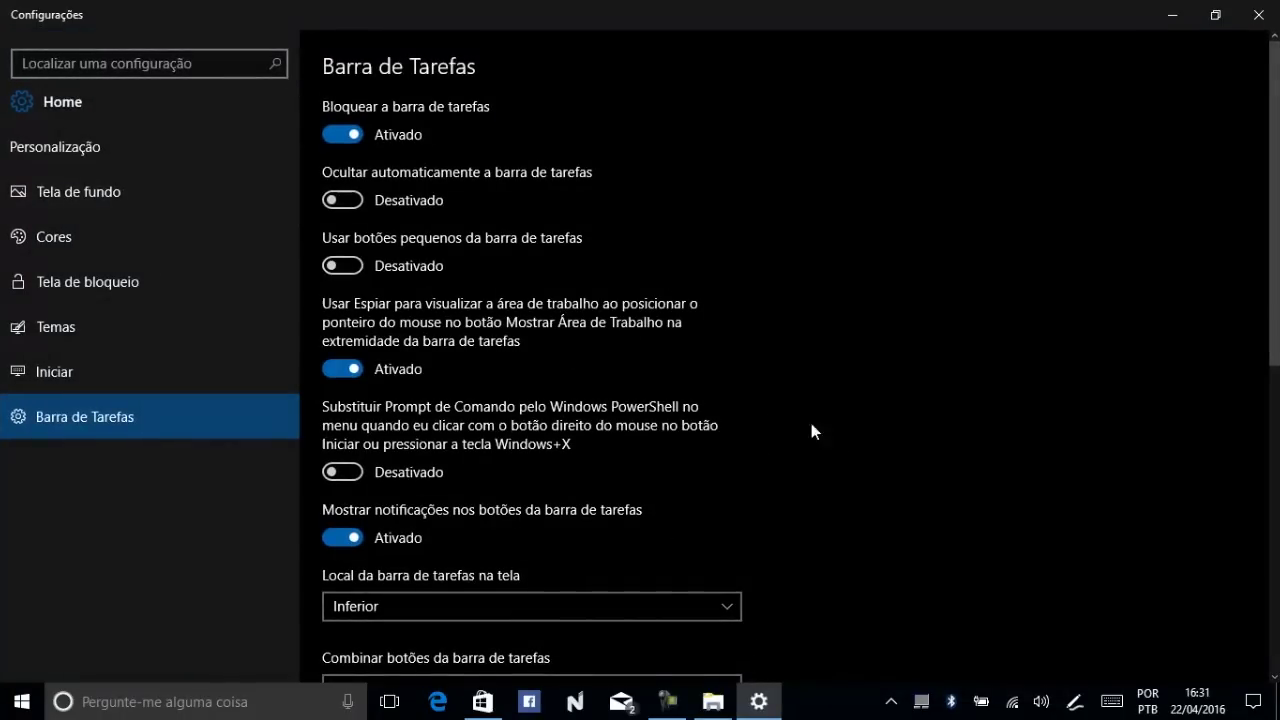
{"action": "scroll", "coordinate": [801, 434], "scroll_direction": "down", "scroll_amount": 5}
{"action": "scroll", "coordinate": [801, 429], "scroll_direction": "up", "scroll_amount": 5}
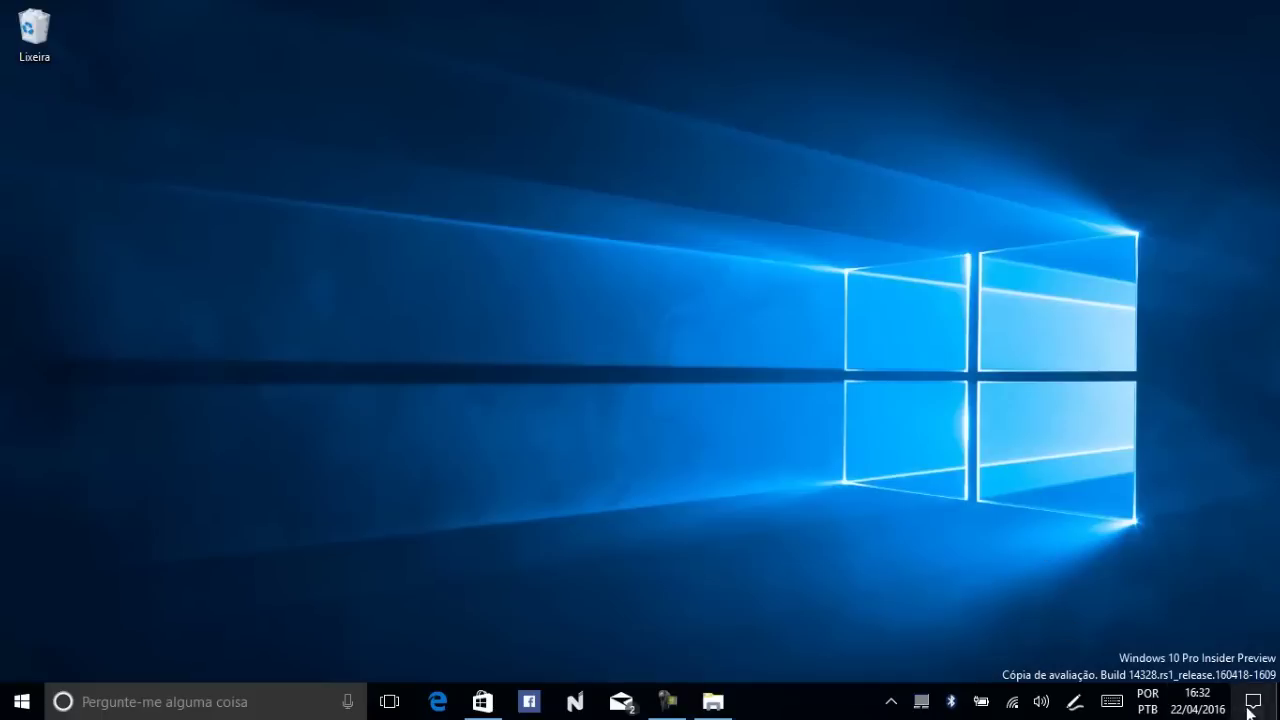
Step: Turn on Modo Tablet from the Action Center and dismiss the pane
{"action": "left_click", "coordinate": [1253, 701]}
{"action": "left_click", "coordinate": [988, 472]}
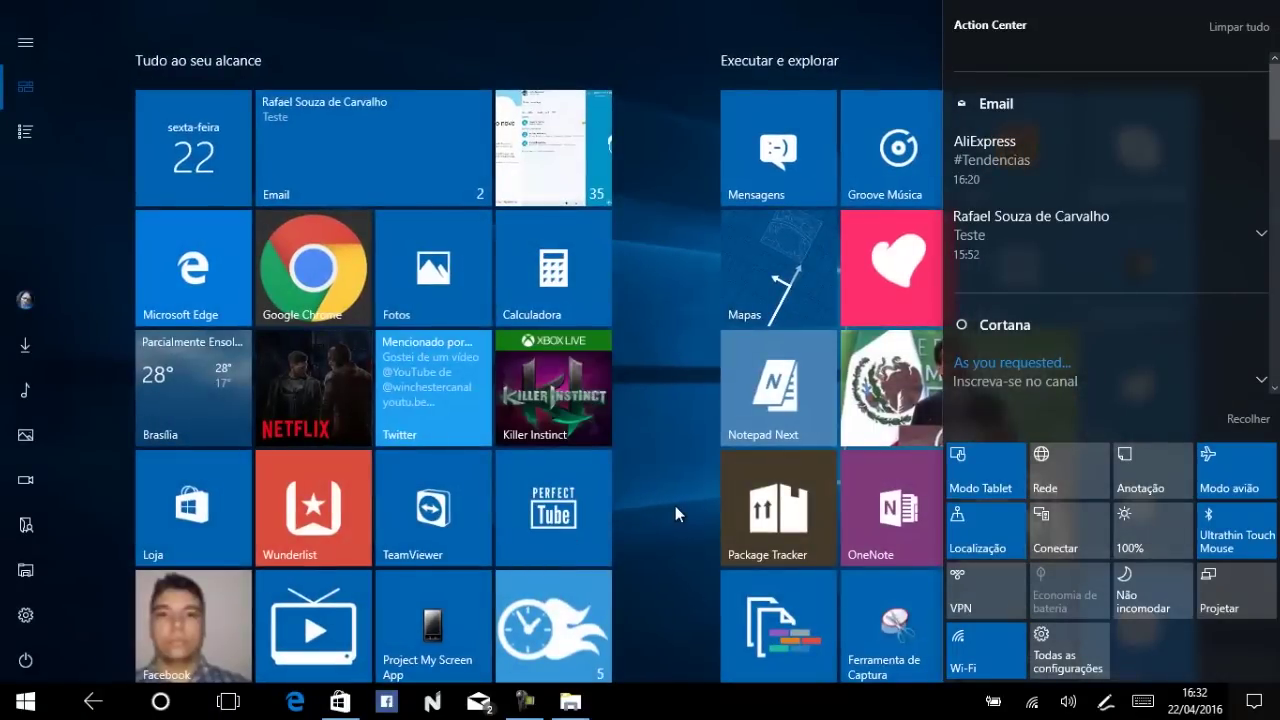
{"action": "left_click", "coordinate": [678, 683]}
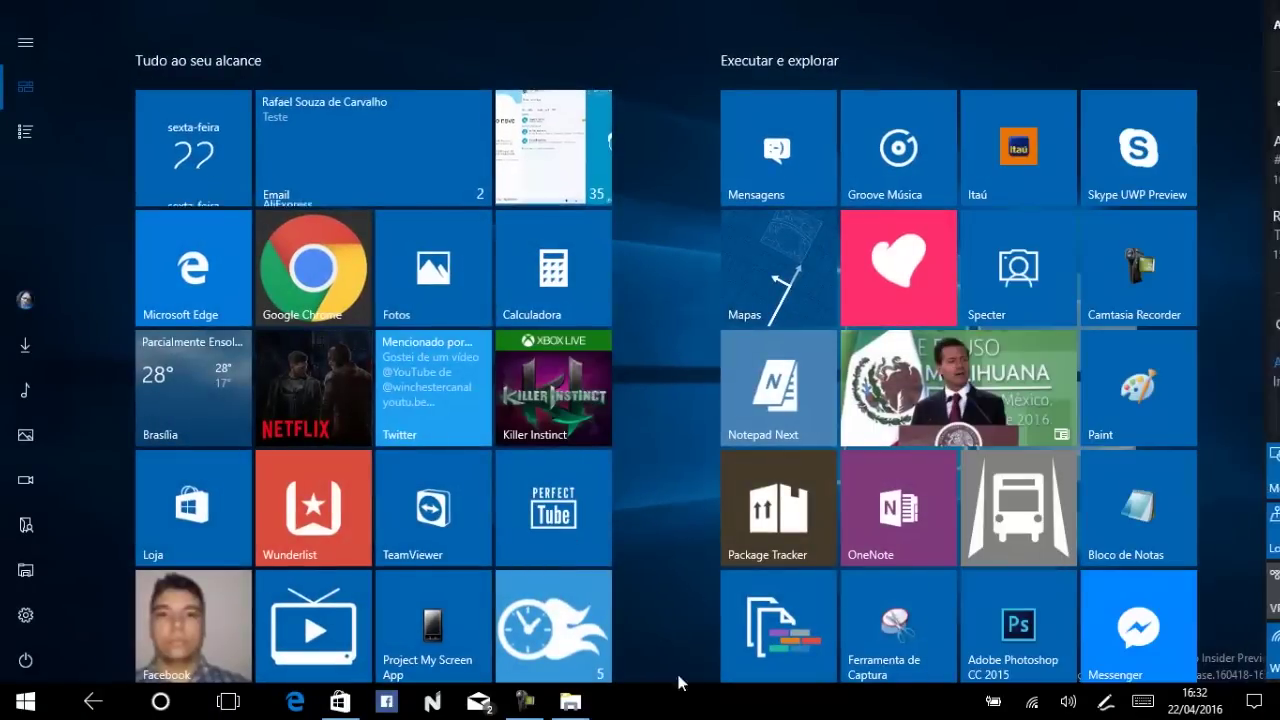
Step: Set the taskbar to hide automatically in tablet mode, and open Microsoft Edge to check that it hides and reappears
{"action": "right_click", "coordinate": [694, 705]}
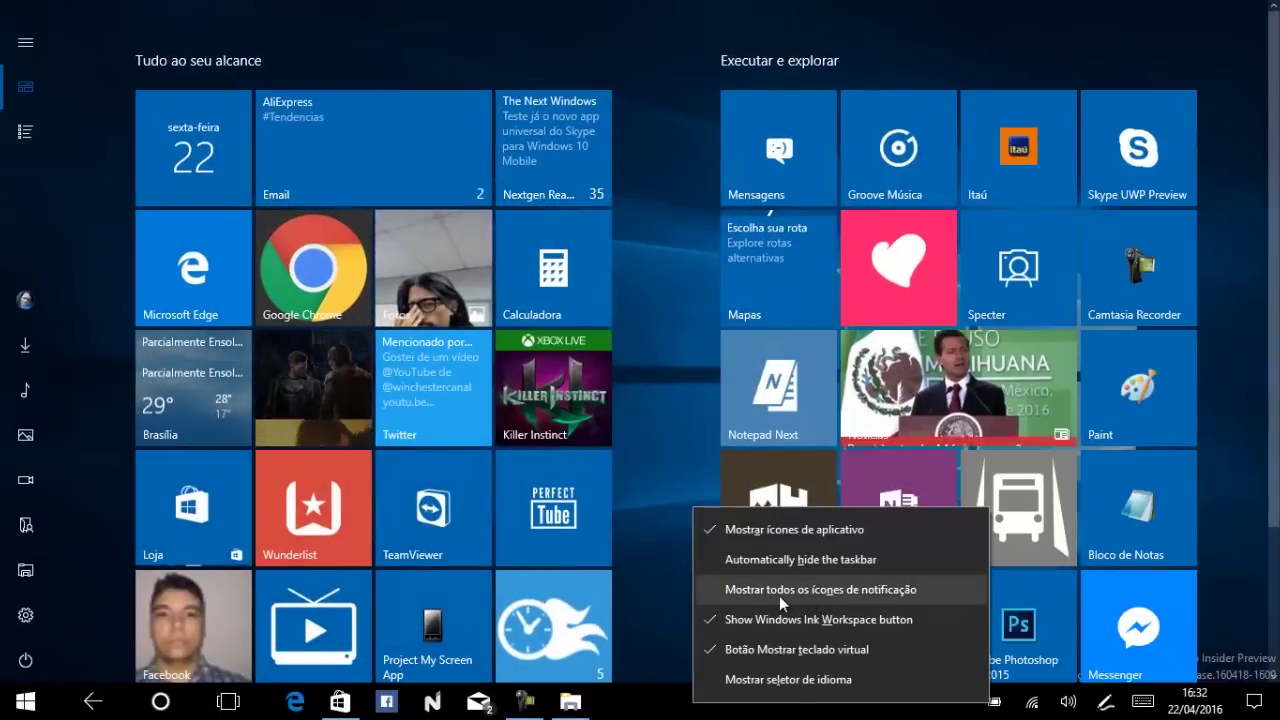
{"action": "left_click", "coordinate": [828, 561]}
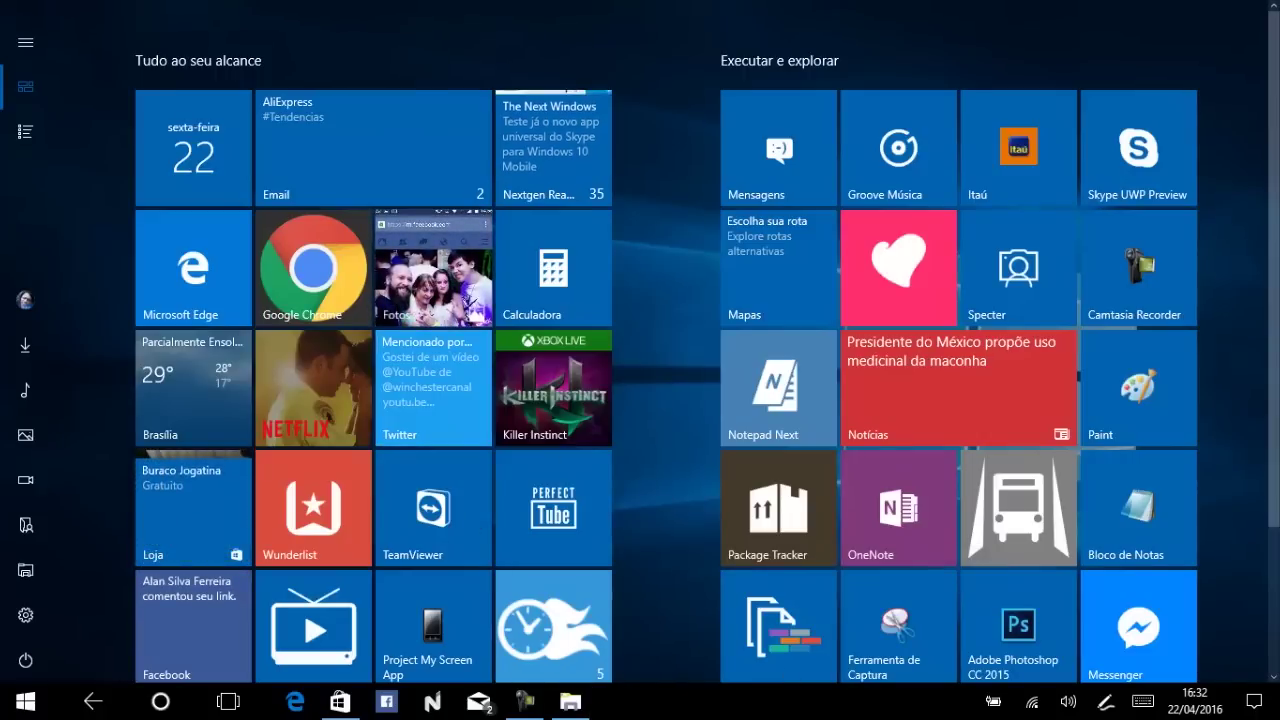
{"action": "left_click", "coordinate": [197, 278]}
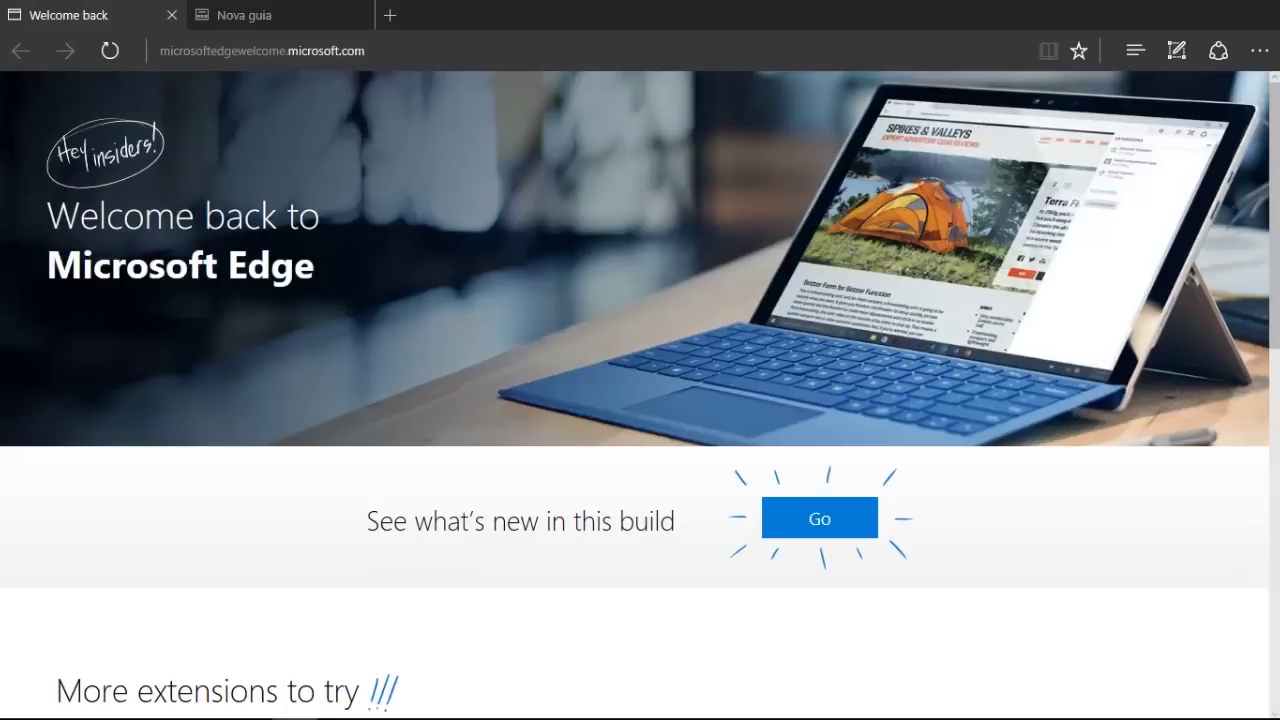
{"action": "mouse_move", "coordinate": [26, 712]}
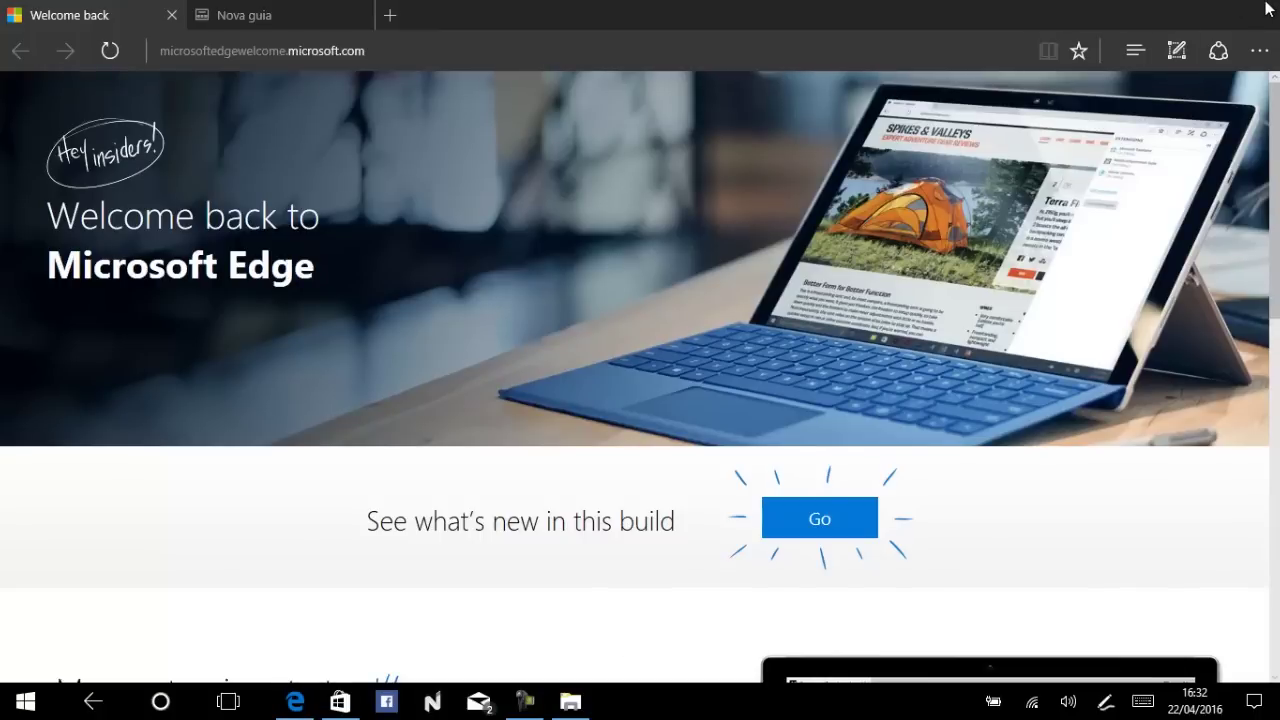
Step: Turn off Modo Tablet and close Microsoft Edge with all its tabs
{"action": "left_click", "coordinate": [1254, 701]}
{"action": "left_click", "coordinate": [969, 457]}
{"action": "left_click", "coordinate": [1246, 10]}
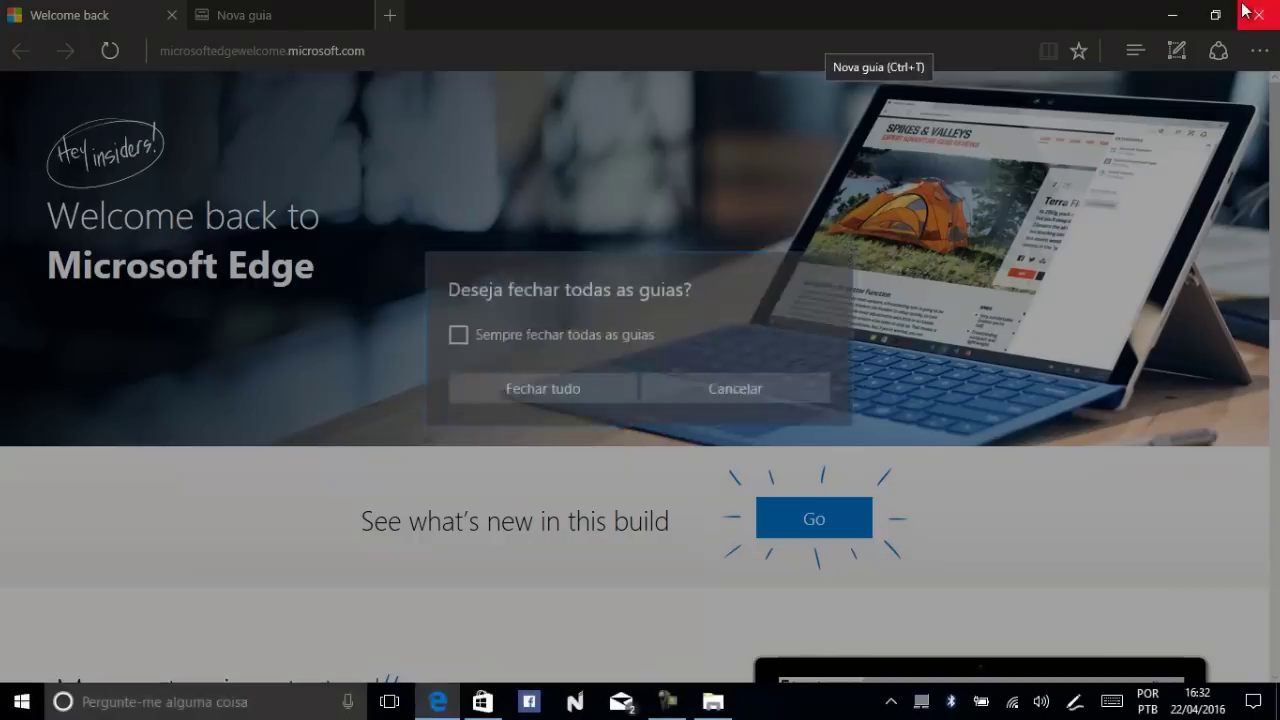
{"action": "left_click", "coordinate": [592, 388]}
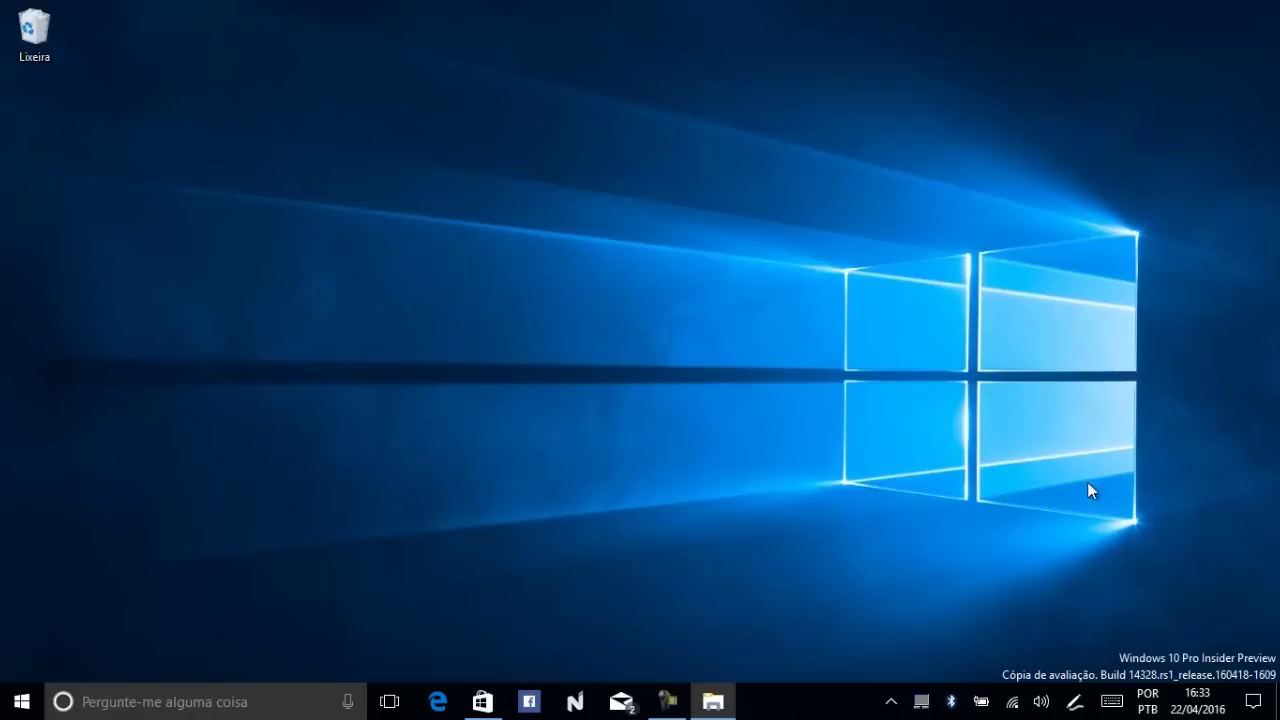
Step: Open the taskbar clock's calendar, and hide and show its agenda
{"action": "left_click", "coordinate": [1197, 700]}
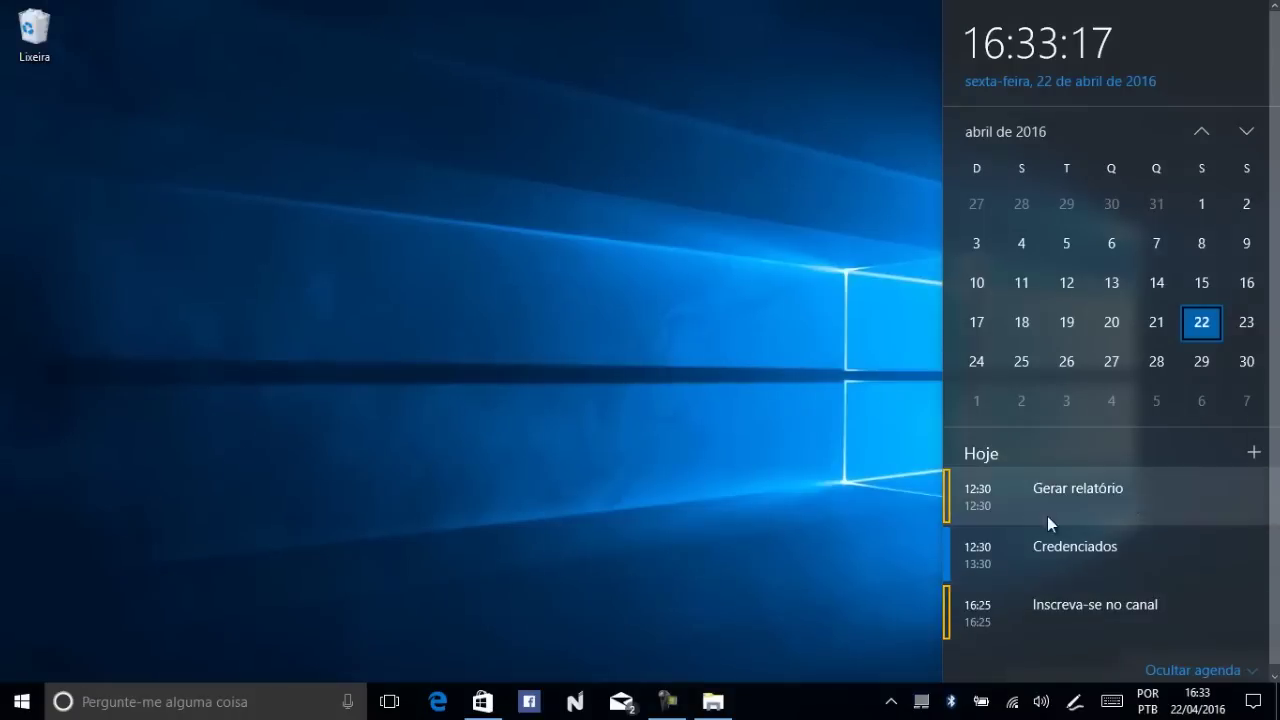
{"action": "left_click", "coordinate": [1205, 670]}
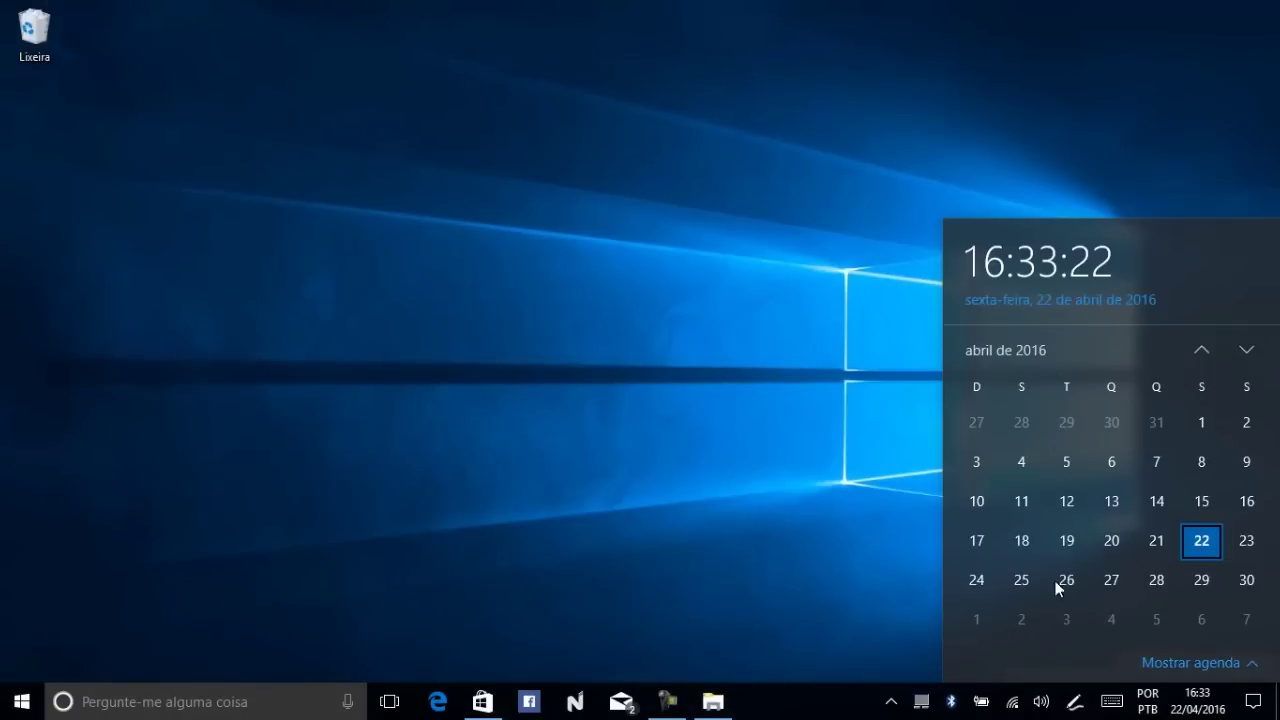
{"action": "left_click", "coordinate": [1163, 664]}
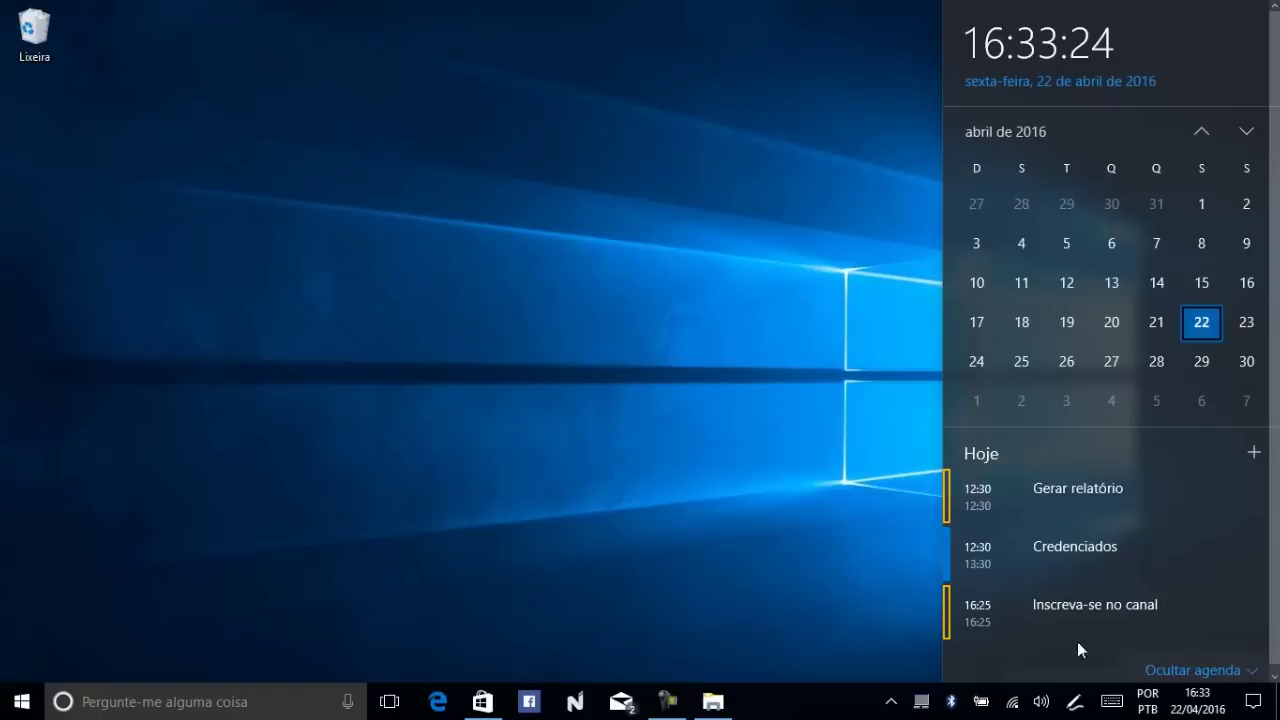
Step: Select several April 2016 days in the taskbar calendar to view their agendas, and dismiss the calendar
{"action": "left_click", "coordinate": [1148, 316]}
{"action": "left_click", "coordinate": [1110, 322]}
{"action": "left_click", "coordinate": [1067, 326]}
{"action": "left_click", "coordinate": [1245, 324]}
{"action": "left_click", "coordinate": [1197, 368]}
{"action": "left_click", "coordinate": [1150, 364]}
{"action": "left_click", "coordinate": [1066, 361]}
{"action": "left_click", "coordinate": [940, 350]}
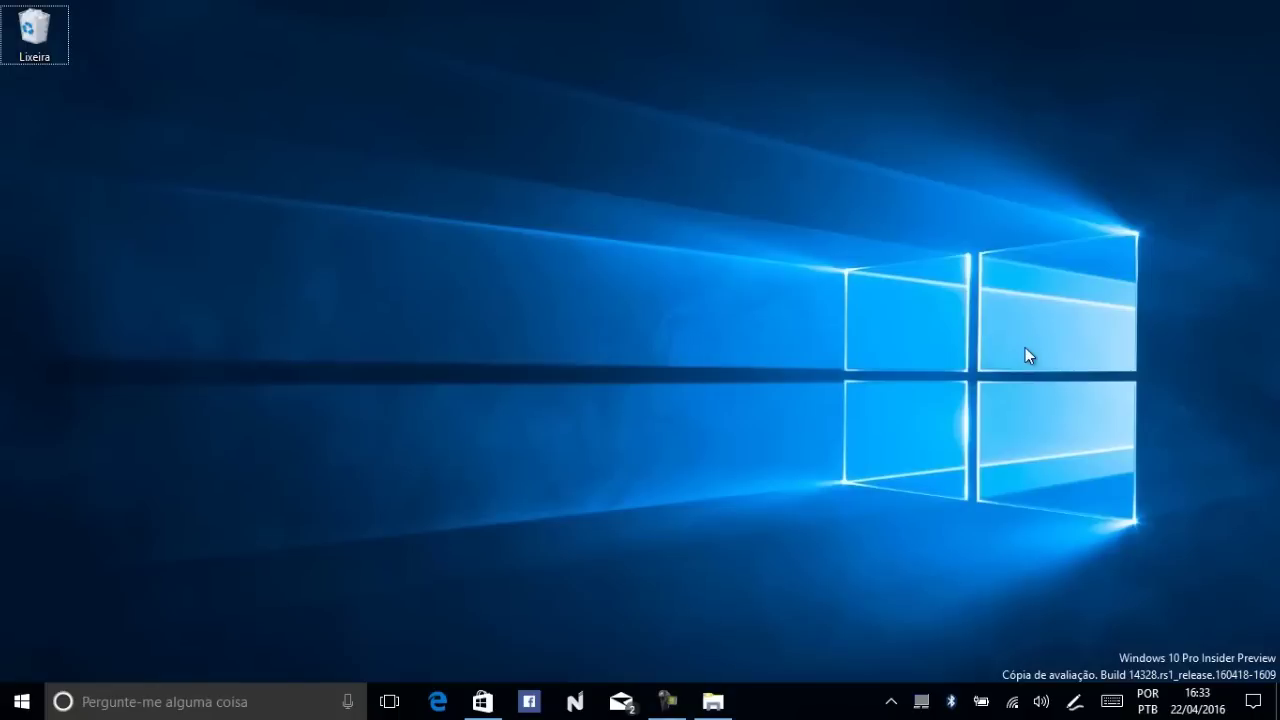
Step: From the taskbar agenda, open a blank new event and the Inscreva-se no canal event, and close Calendário
{"action": "key", "text": "super+alt+d"}
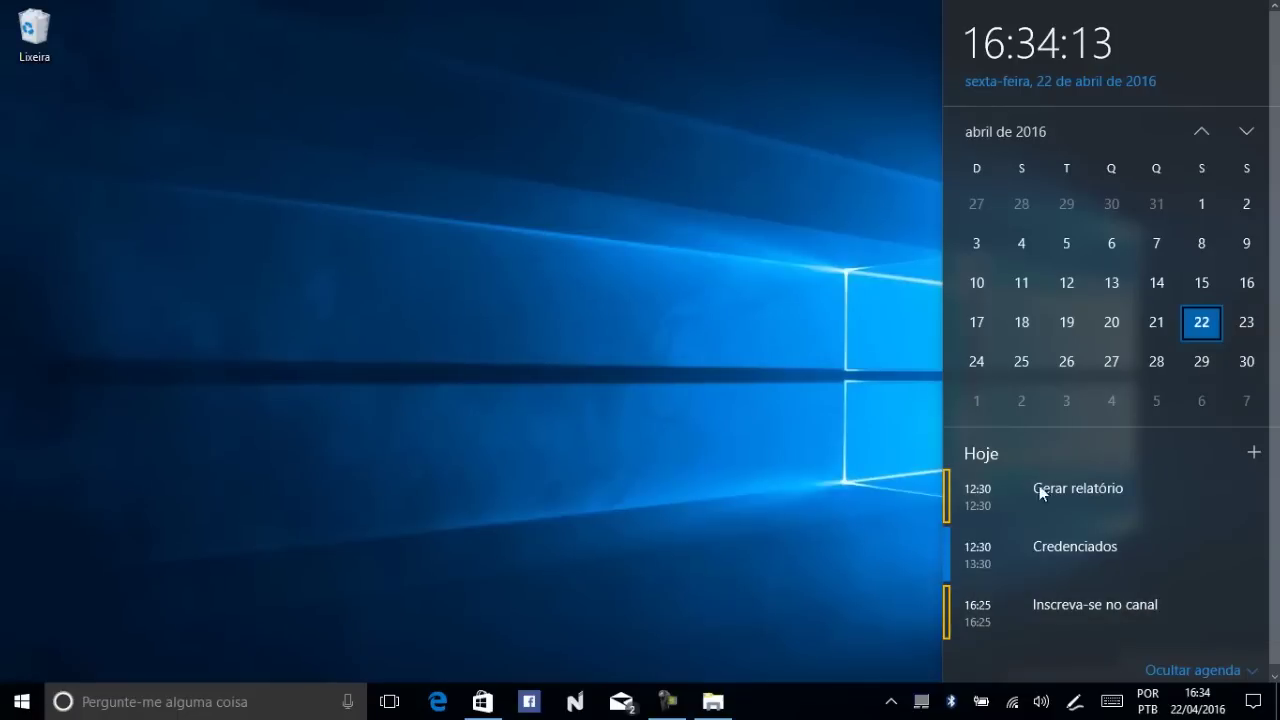
{"action": "left_click", "coordinate": [1254, 454]}
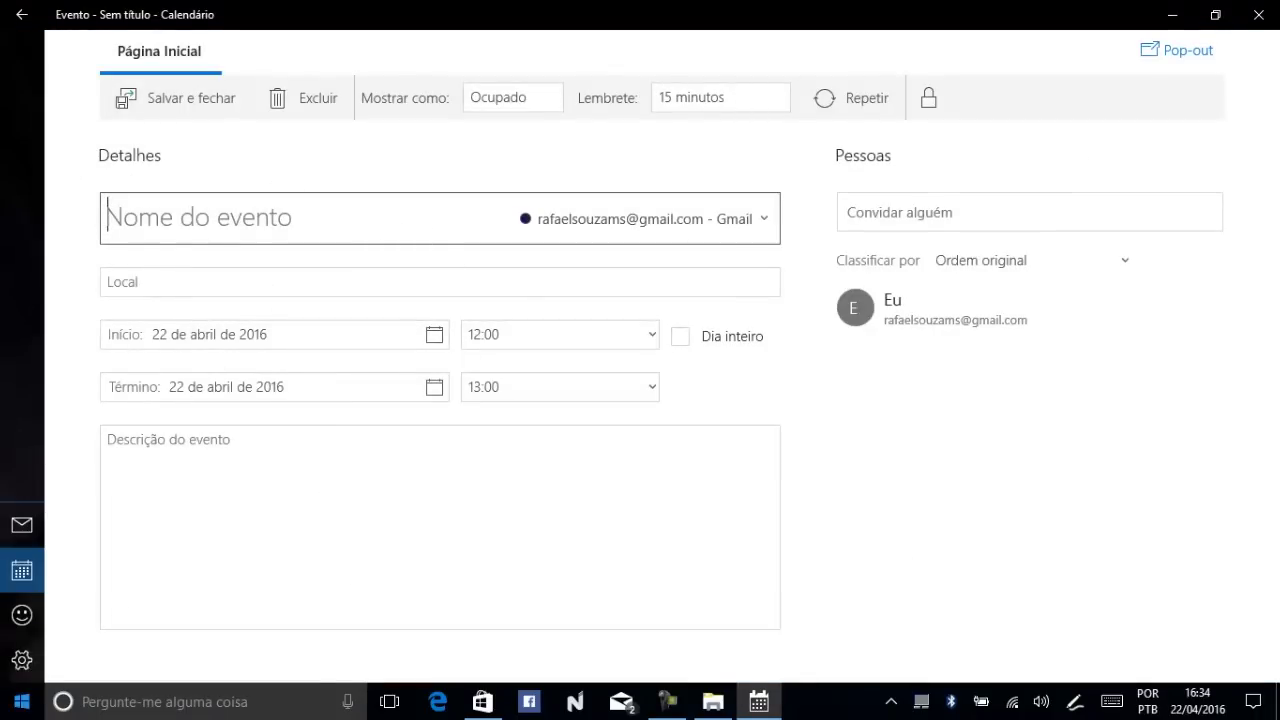
{"action": "left_click", "coordinate": [1200, 706]}
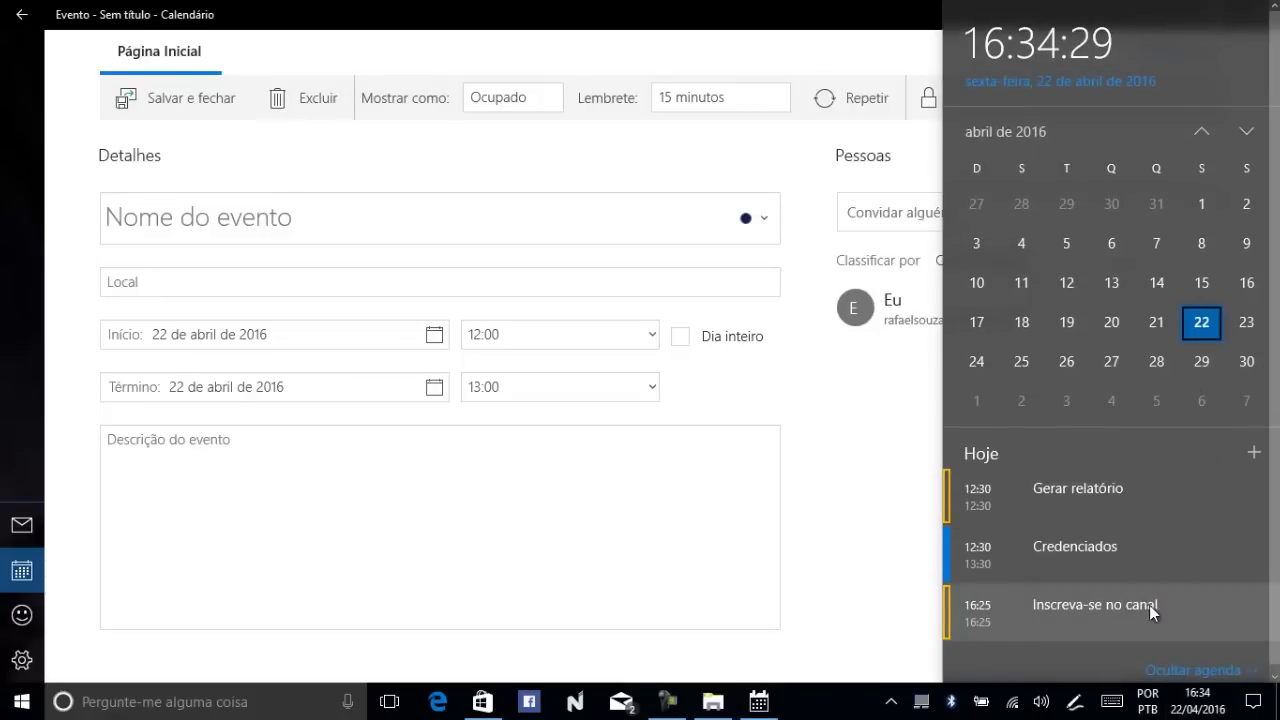
{"action": "left_click", "coordinate": [1077, 608]}
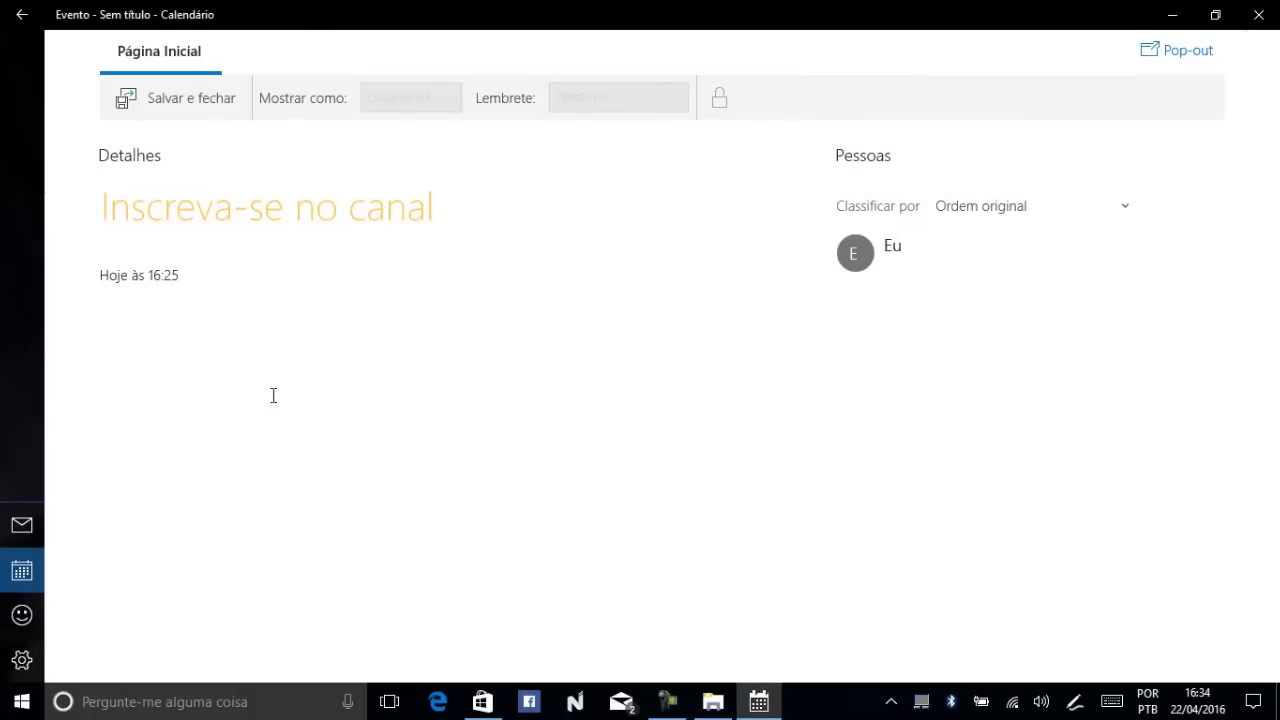
{"action": "left_click", "coordinate": [1259, 16]}
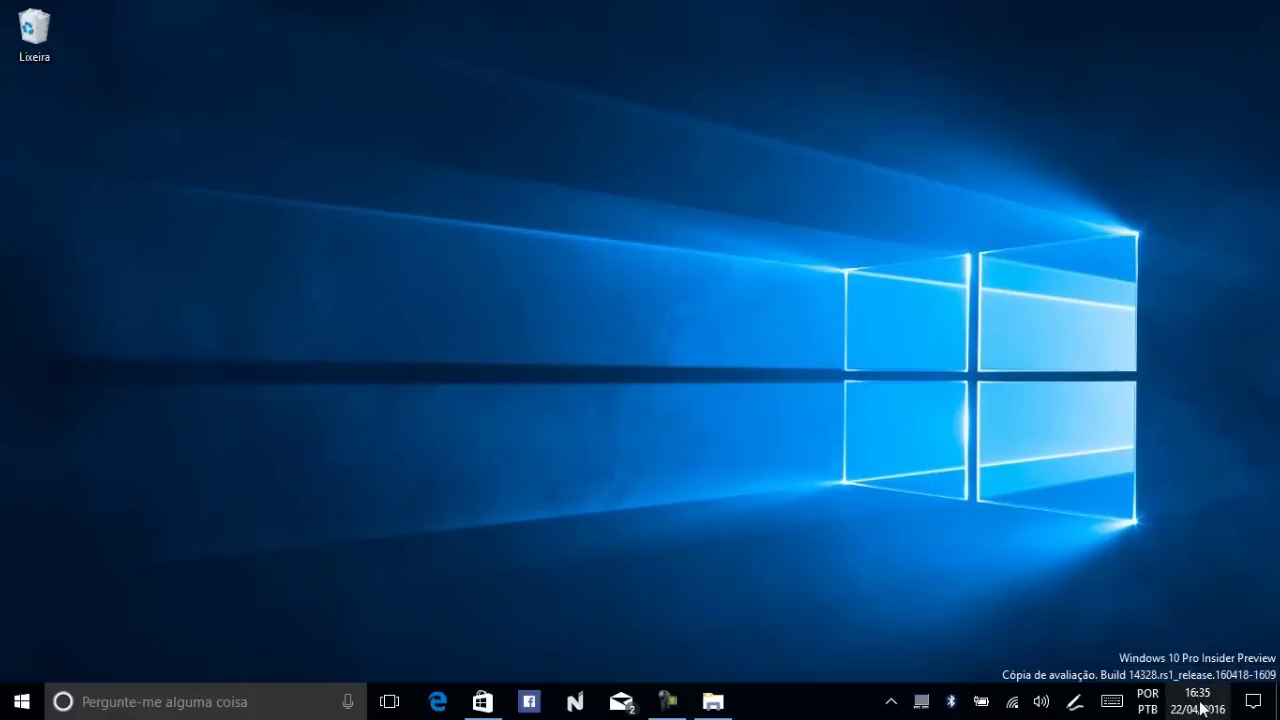
{"action": "mouse_move", "coordinate": [1201, 698]}
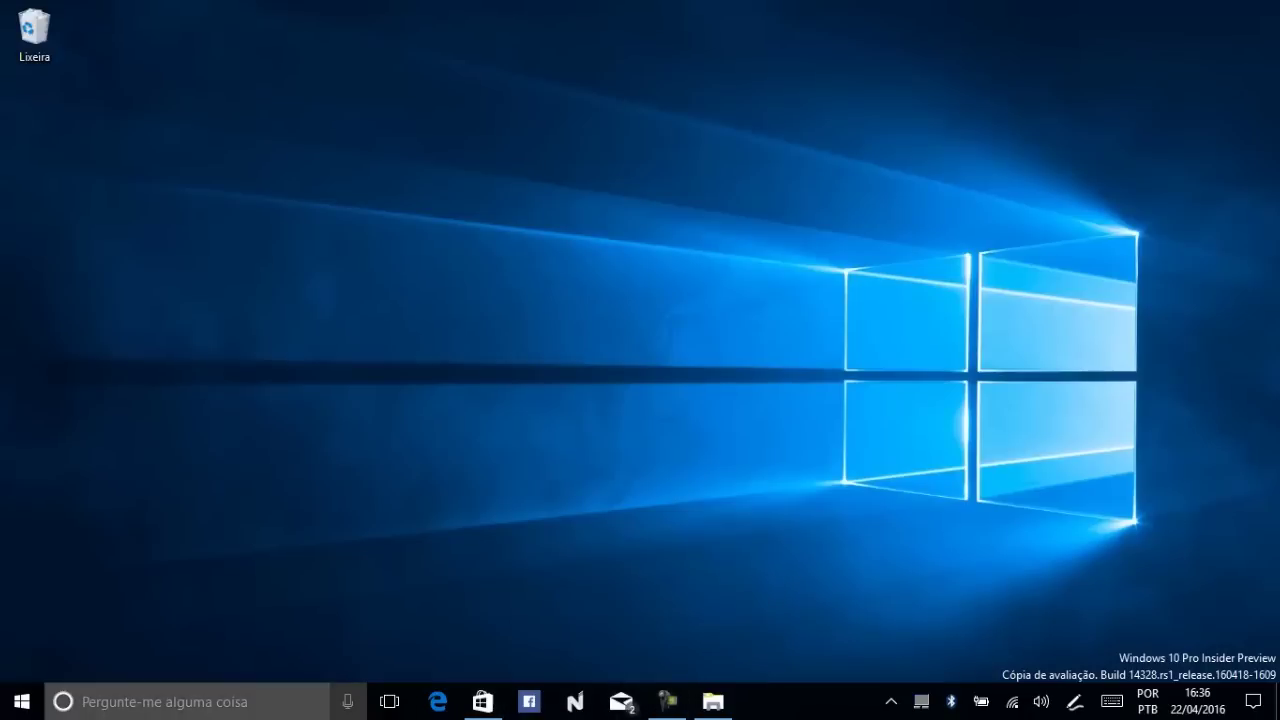
Step: In Alarmes e Relógio, switch the 02:00 Bom dia alarm on and back off to check its taskbar badge, and close the app
{"action": "left_click", "coordinate": [26, 705]}
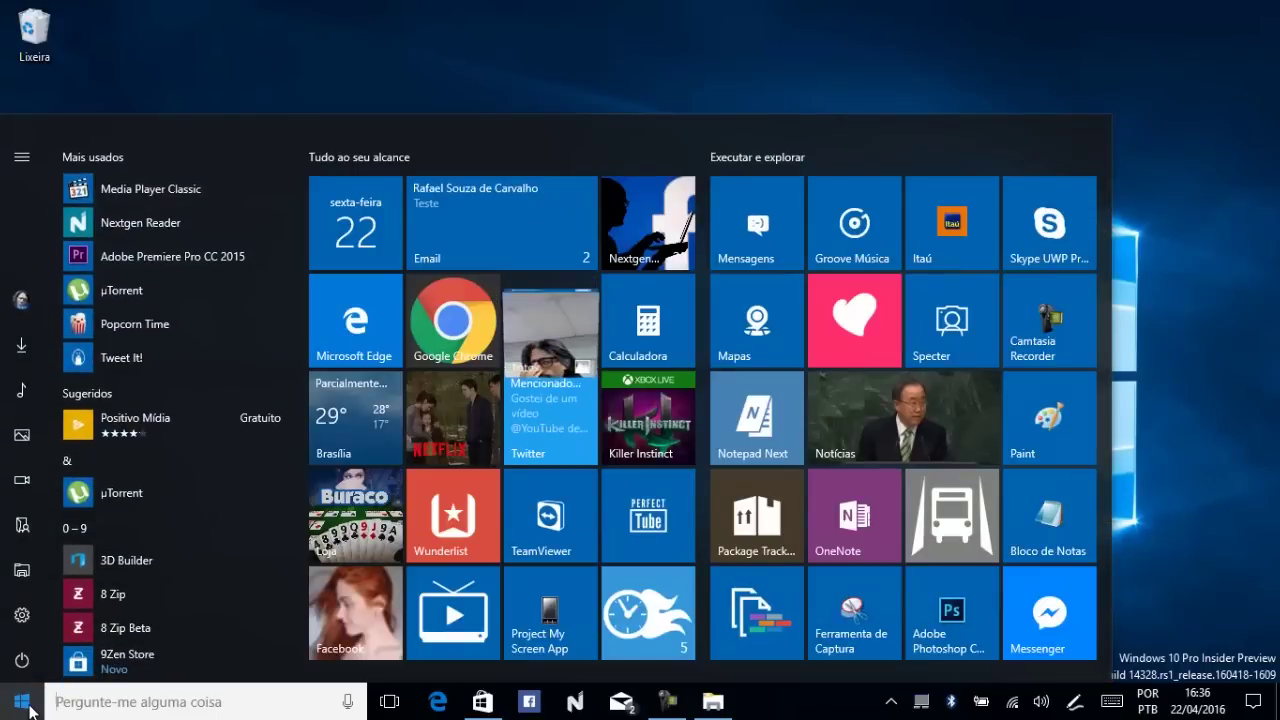
{"action": "type", "text": "ALARME"}
{"action": "key", "text": "Return"}
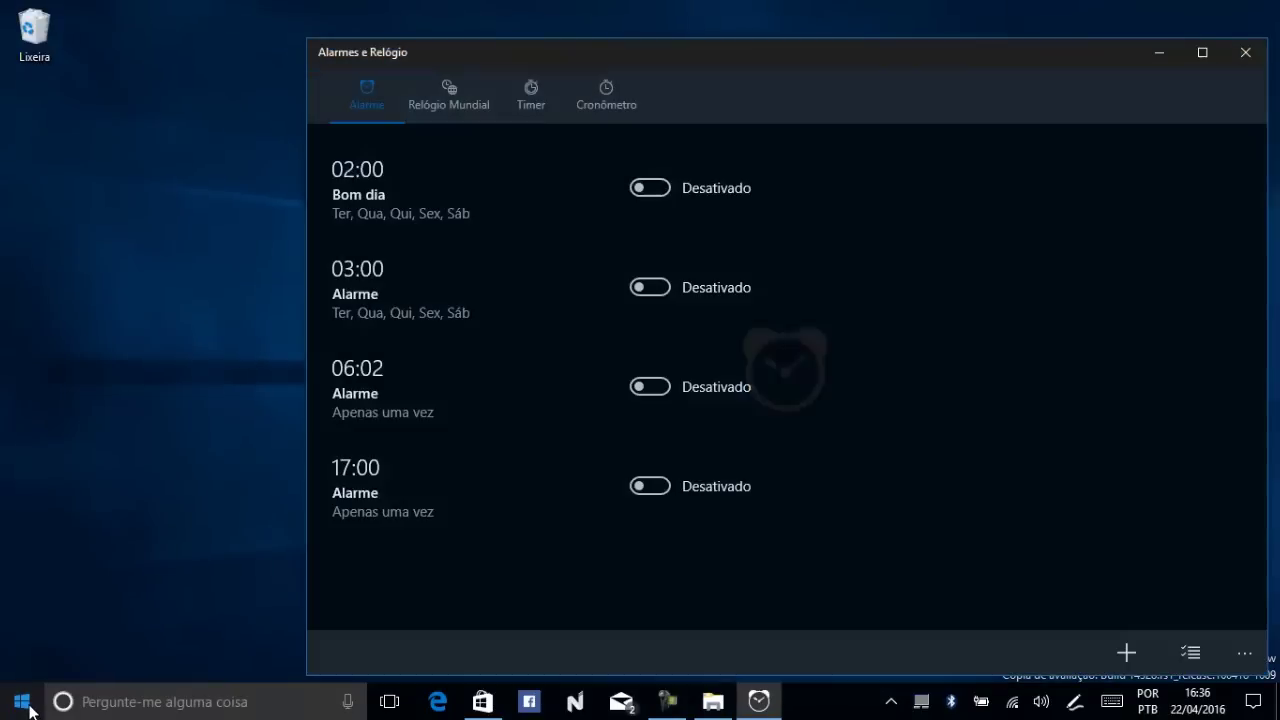
{"action": "left_click", "coordinate": [650, 190]}
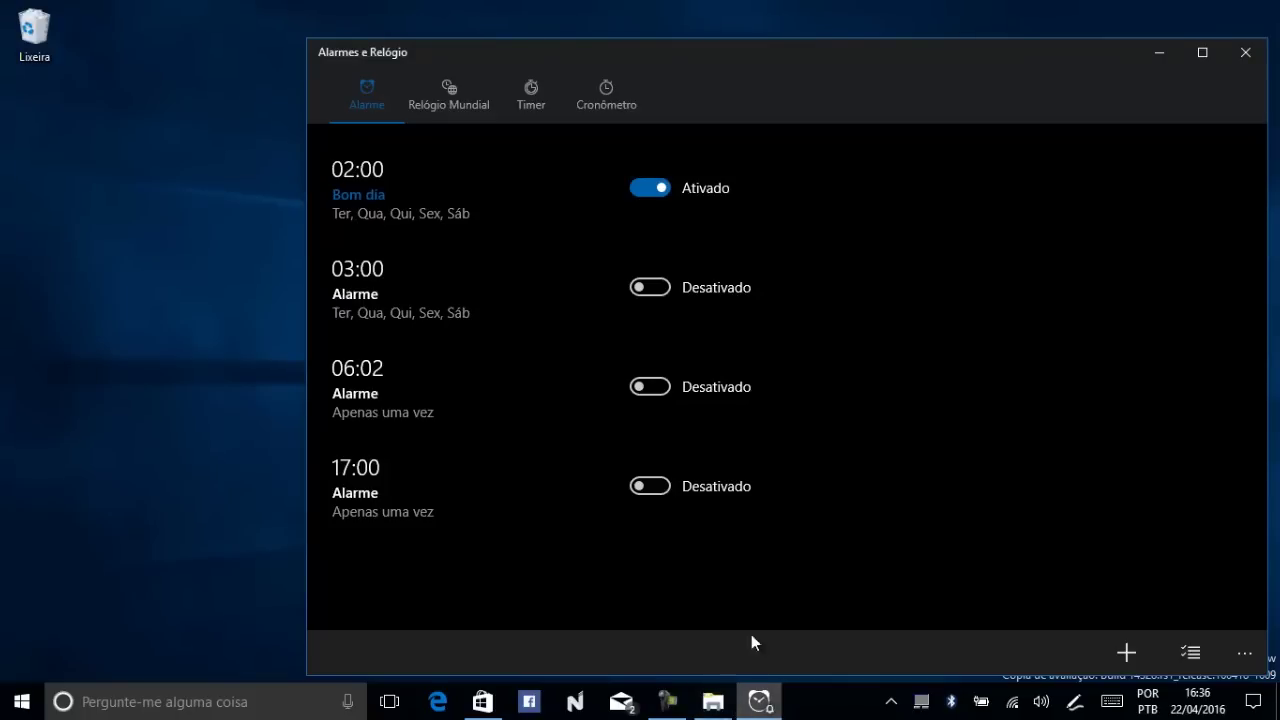
{"action": "left_click", "coordinate": [655, 207]}
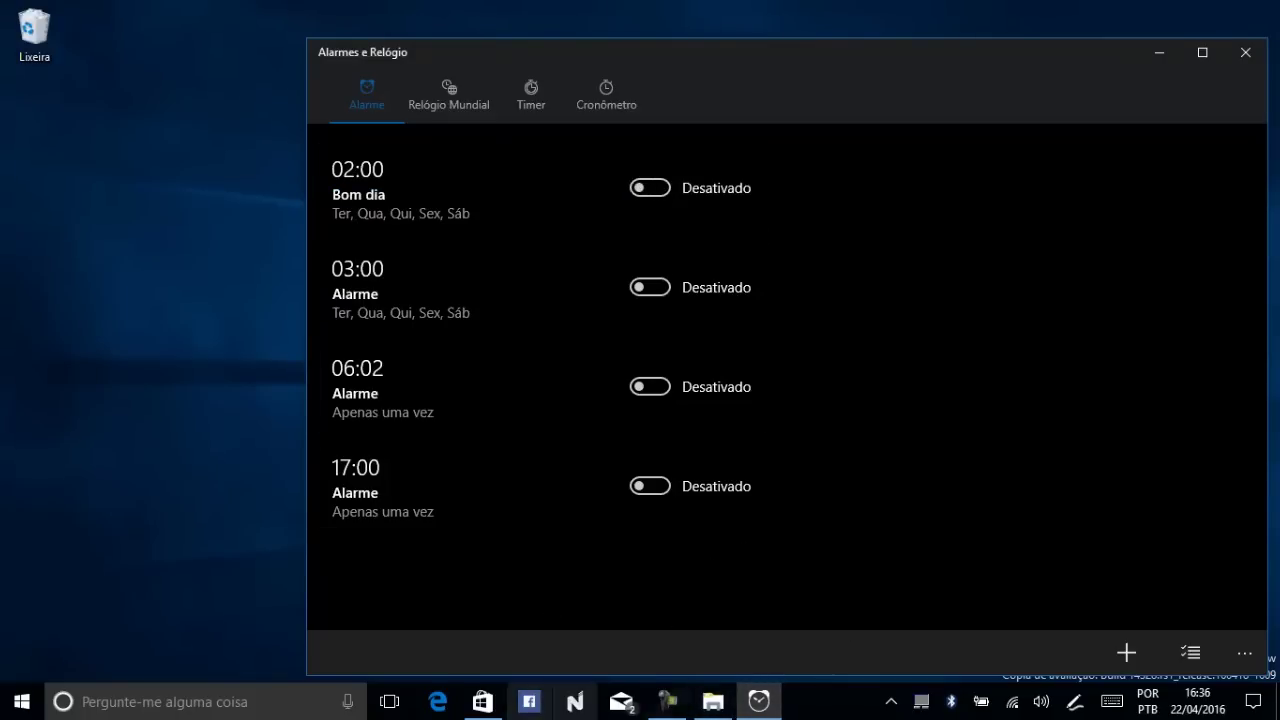
{"action": "left_click", "coordinate": [1245, 52]}
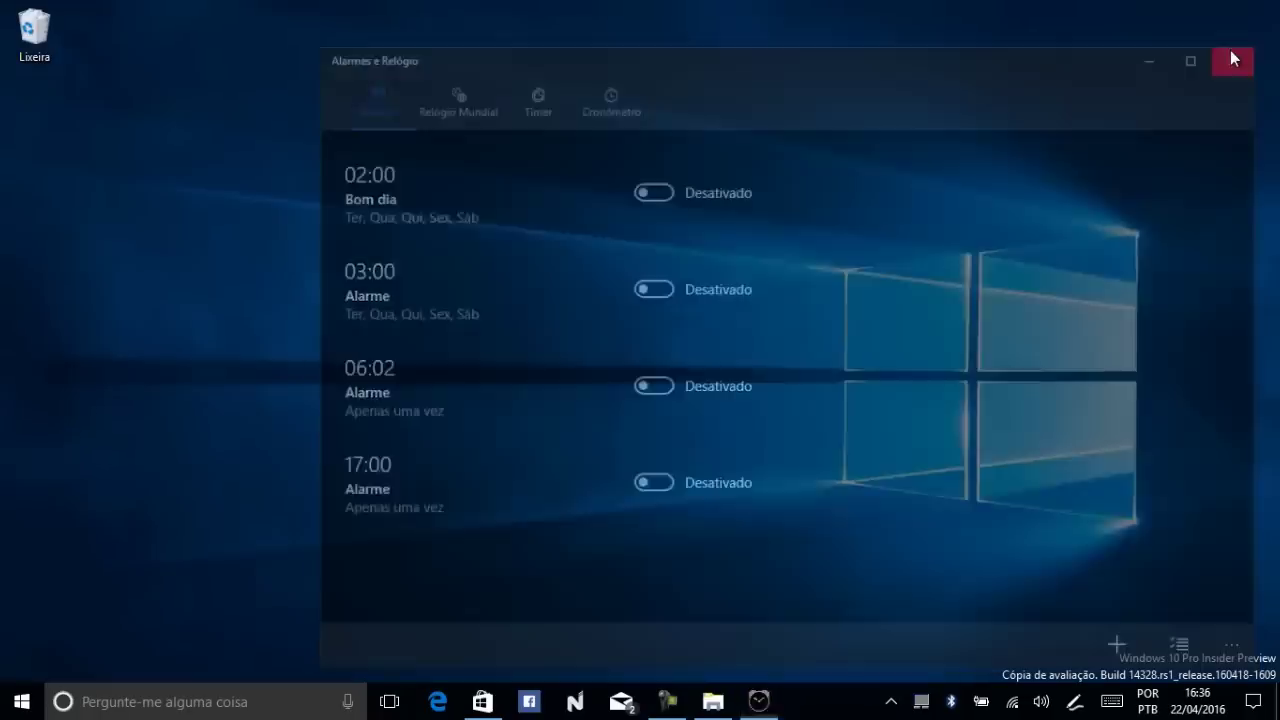
Step: Examine the restore option in 8 Zip's advanced options under Sistema > Aplicativos e recursos, and close the settings
{"action": "key", "text": "super"}
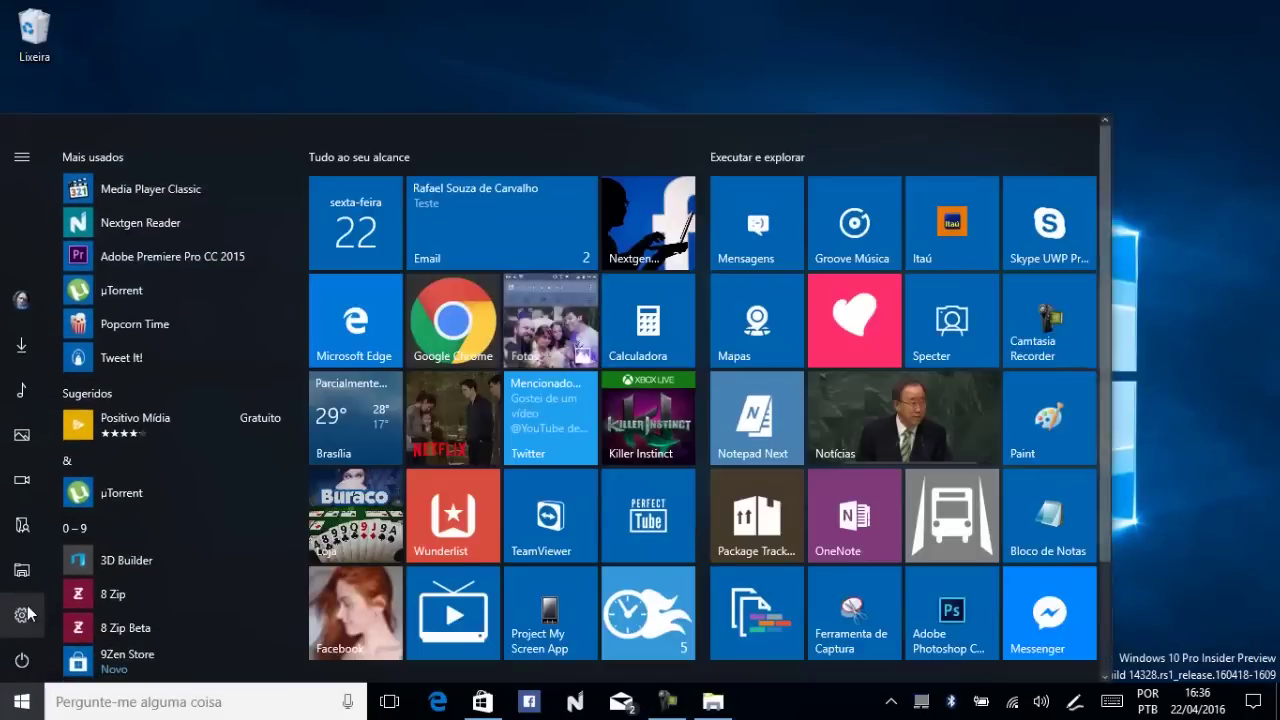
{"action": "left_click", "coordinate": [22, 614]}
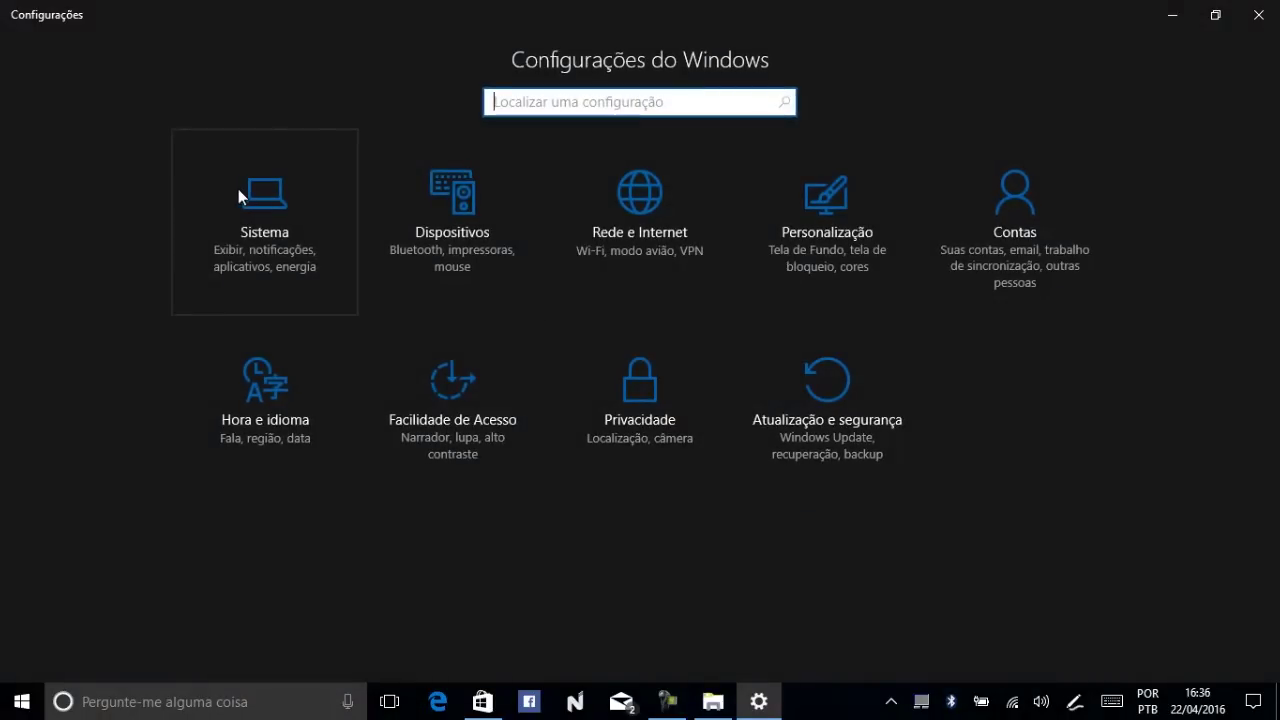
{"action": "left_click", "coordinate": [306, 222]}
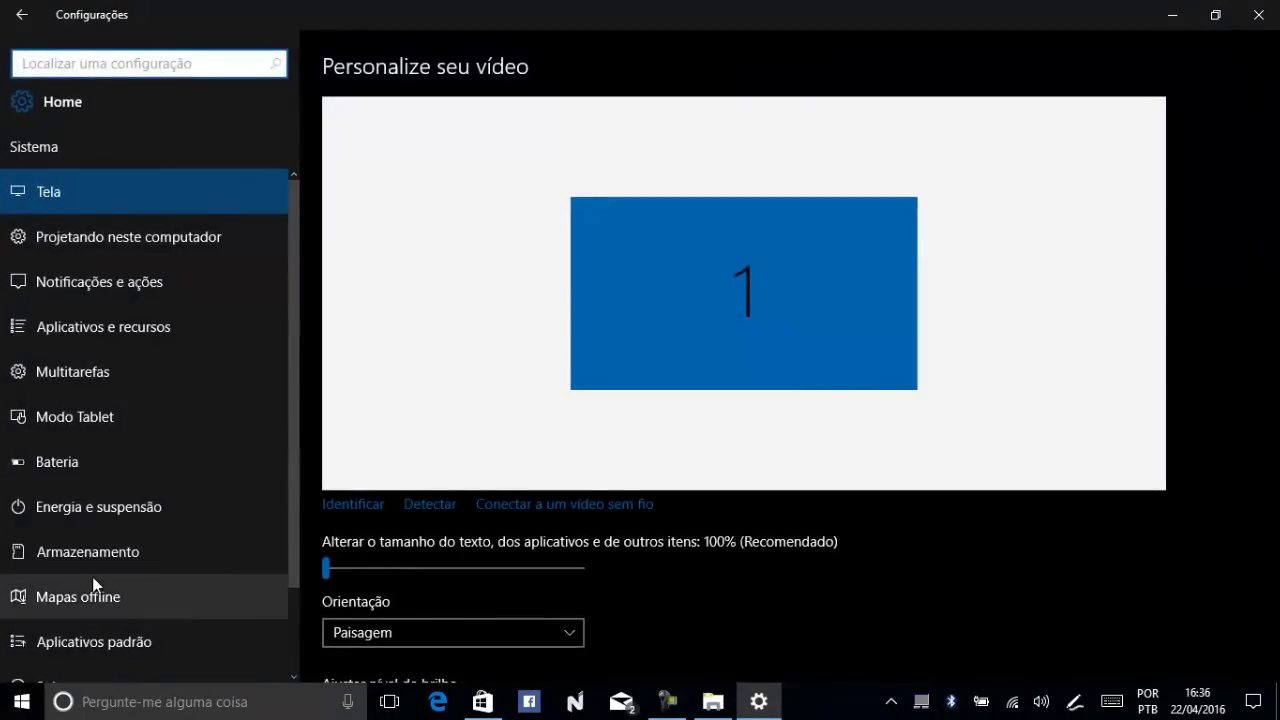
{"action": "left_click", "coordinate": [140, 641]}
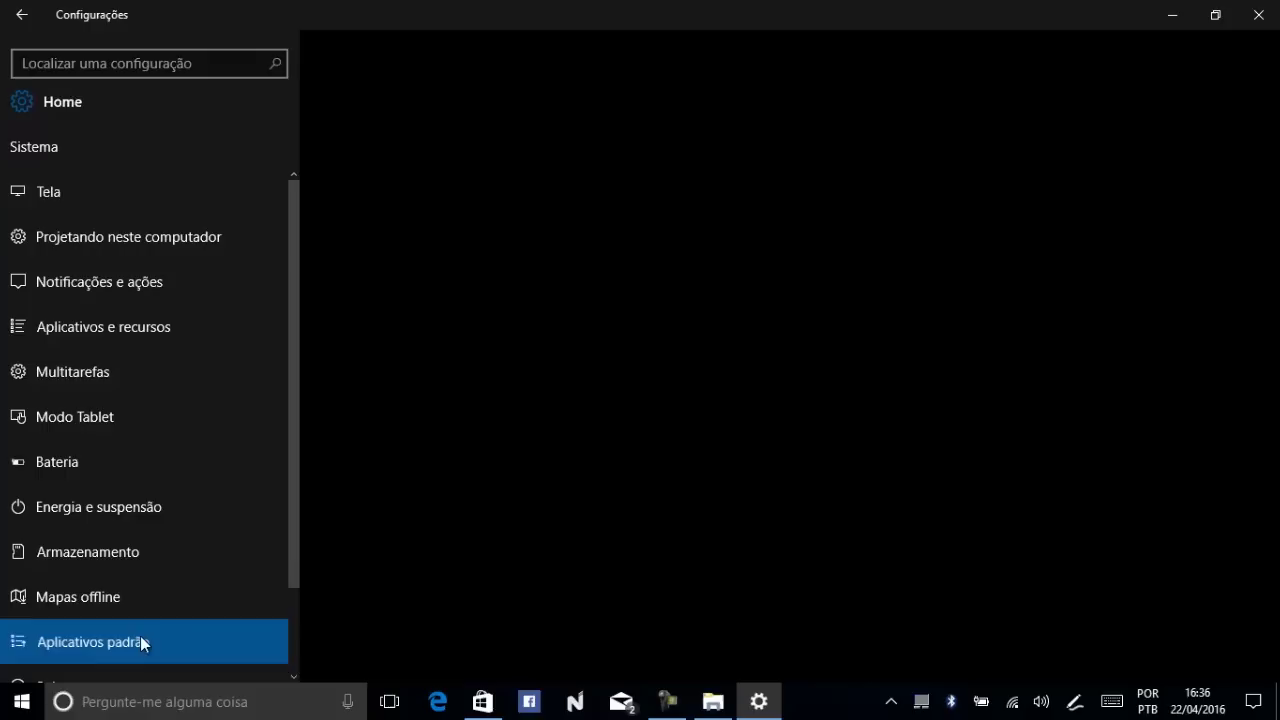
{"action": "left_click", "coordinate": [148, 325]}
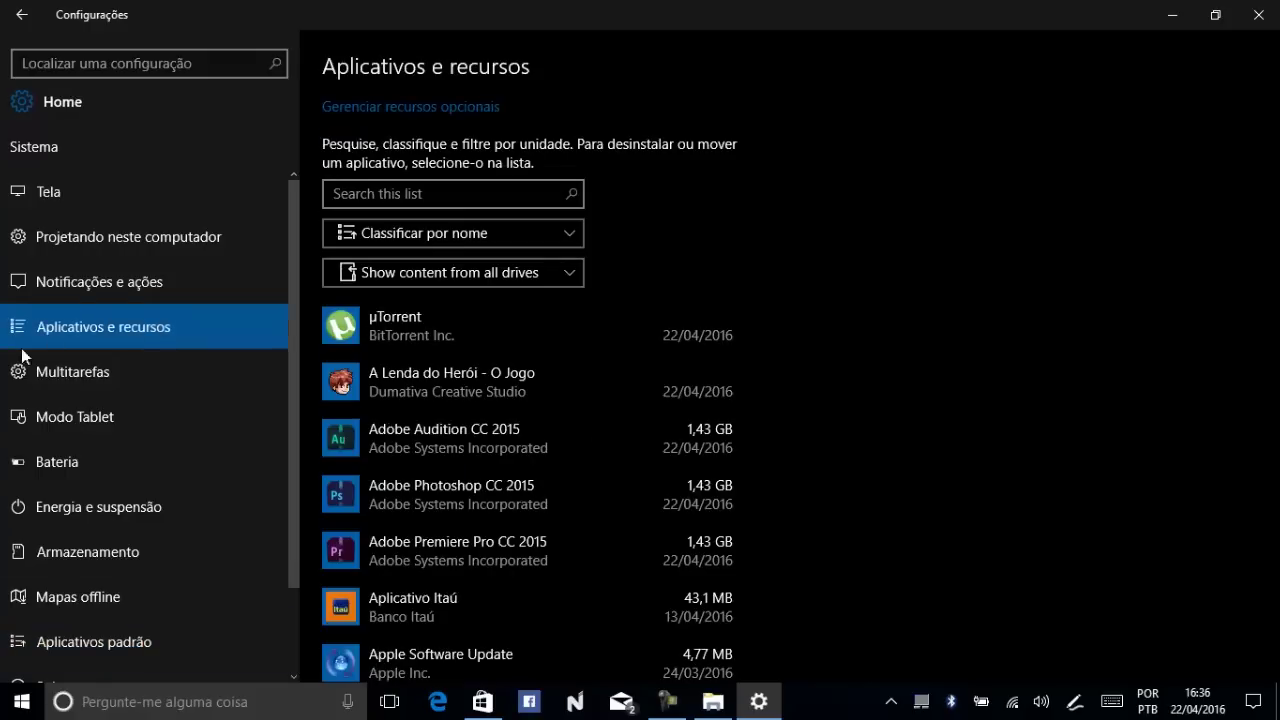
{"action": "left_click", "coordinate": [399, 438]}
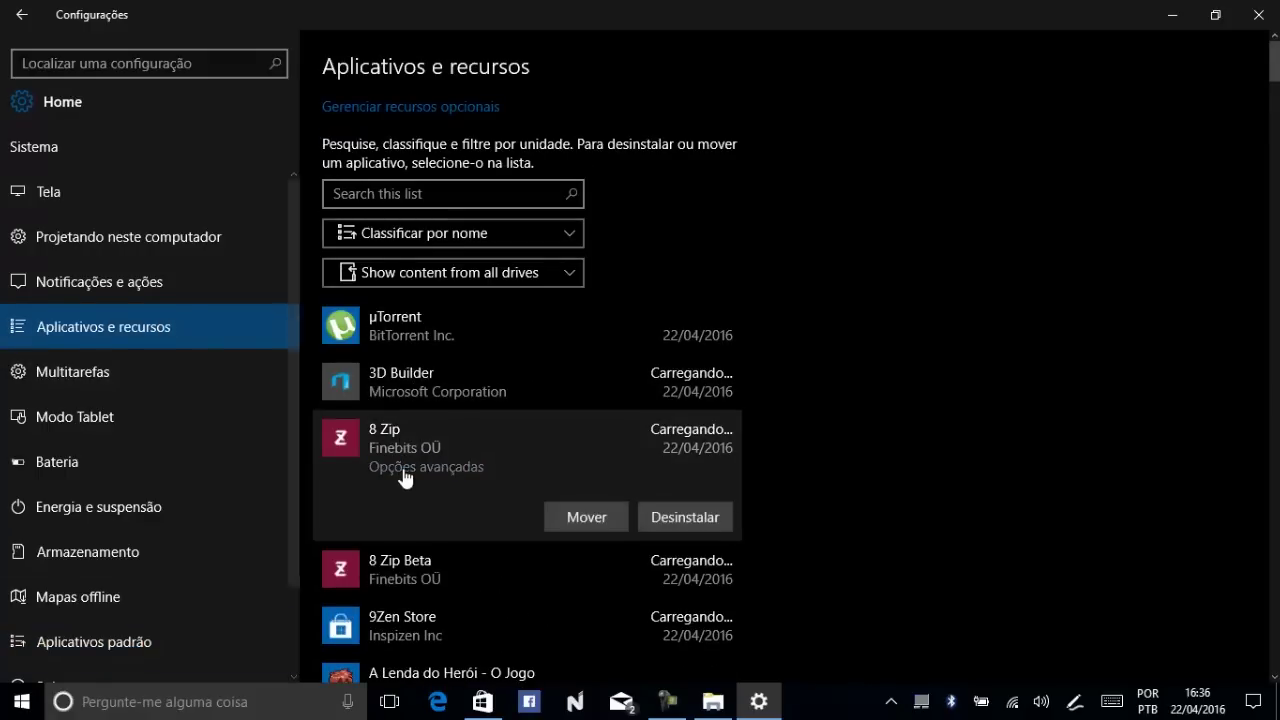
{"action": "left_click", "coordinate": [403, 470]}
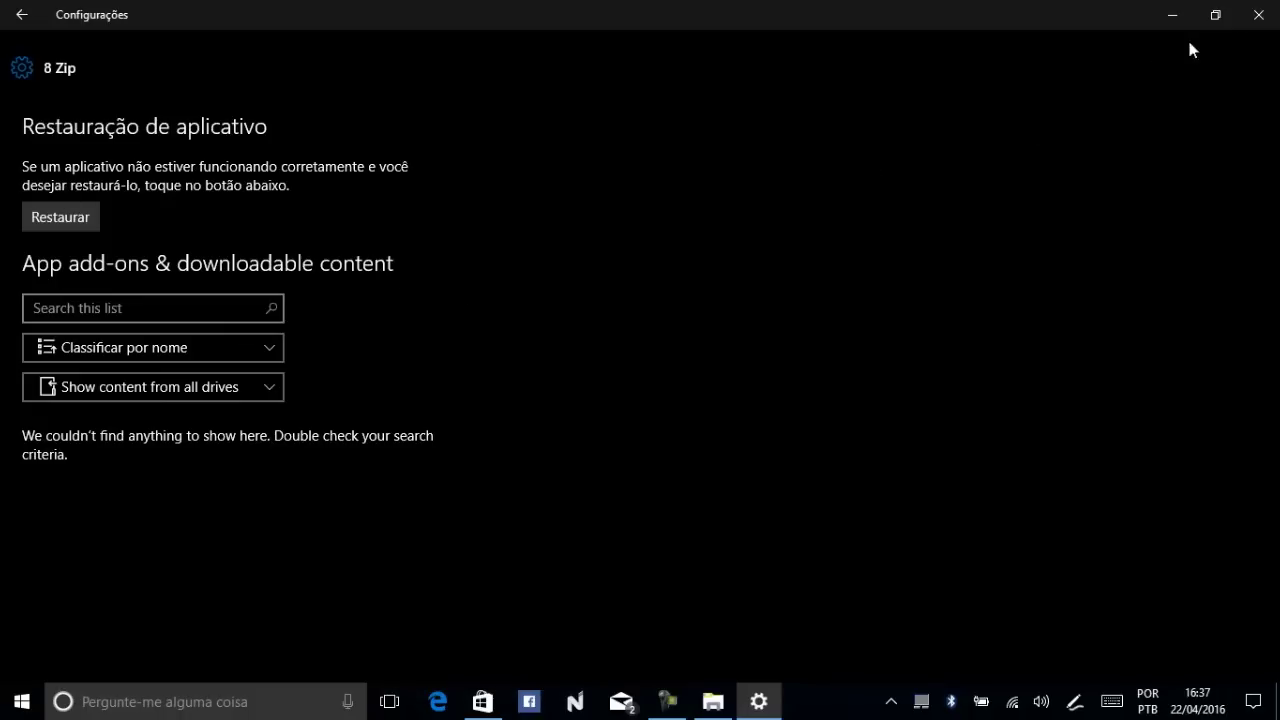
{"action": "left_click", "coordinate": [1259, 14]}
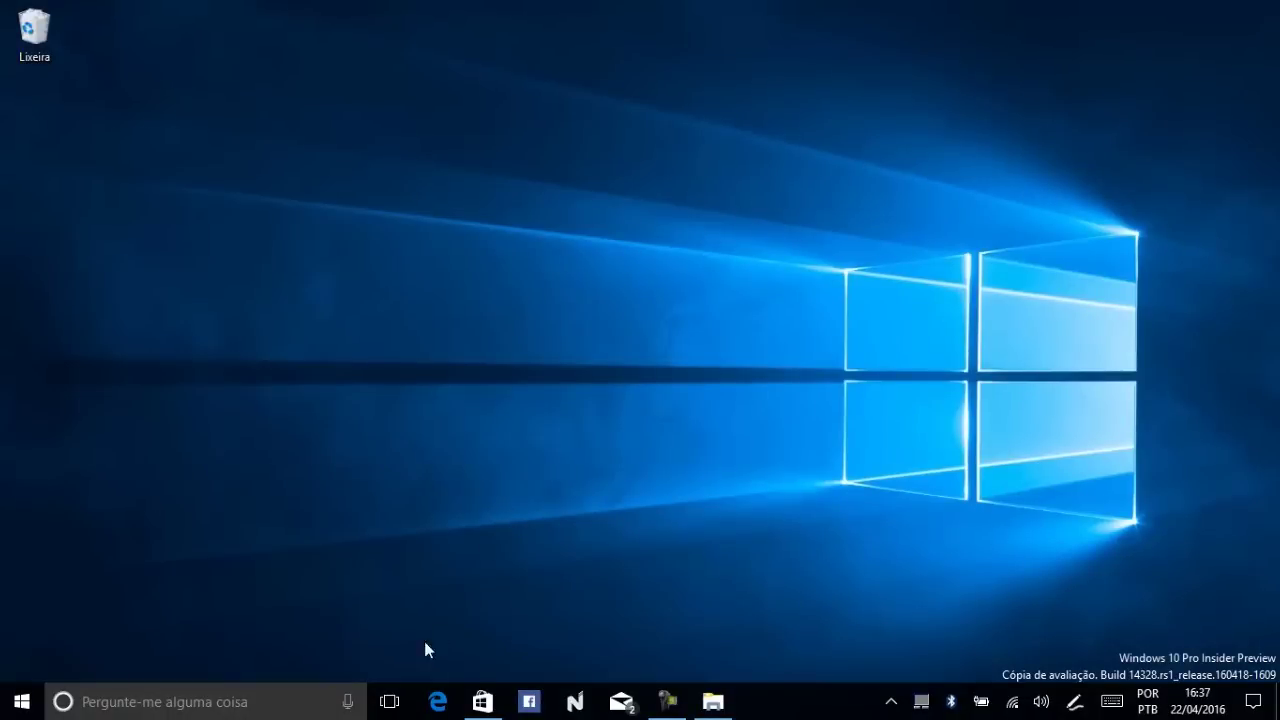
Step: Open Task View to look over the virtual desktops, and choose Área de trabalho 1
{"action": "left_click", "coordinate": [389, 703]}
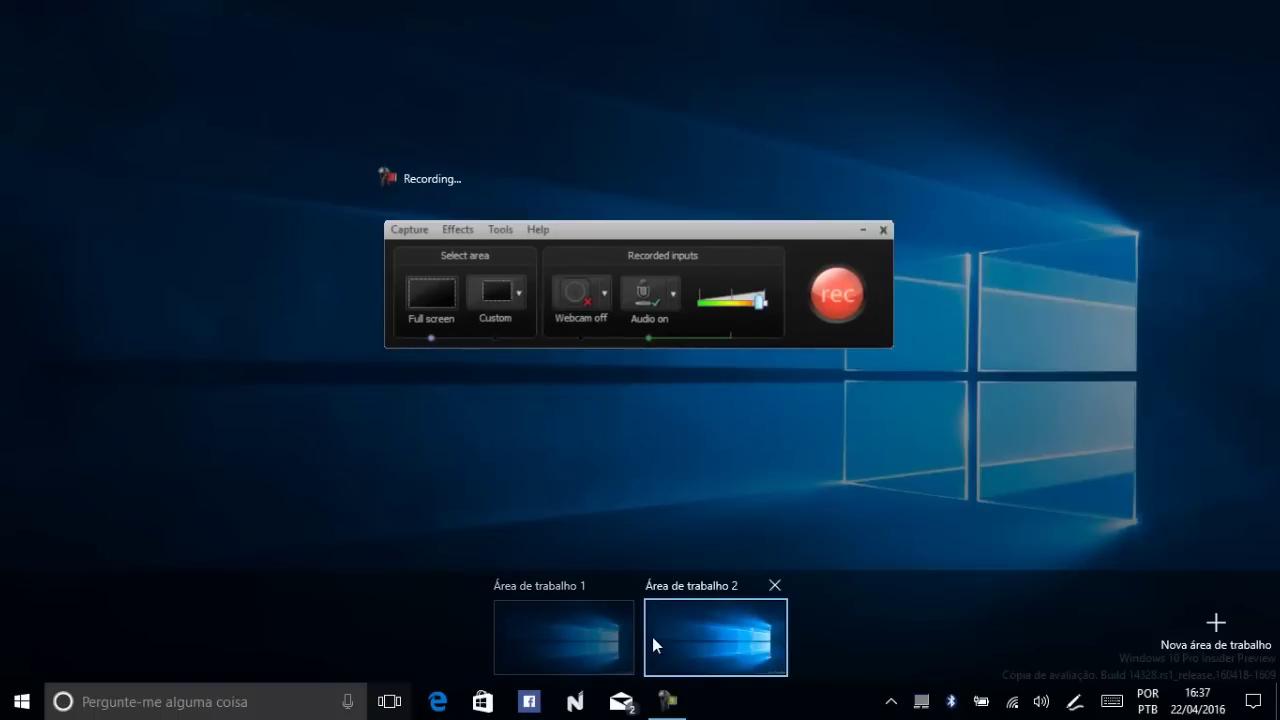
{"action": "left_click", "coordinate": [586, 629]}
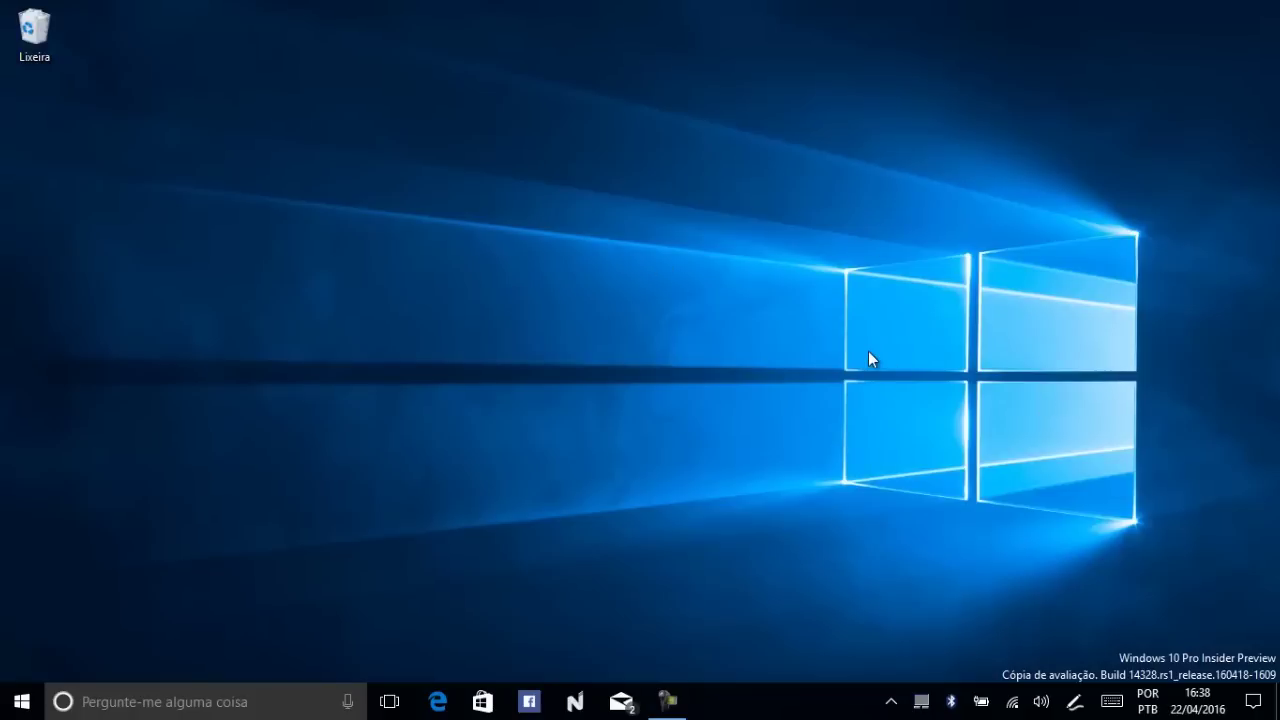
Step: Show the volume control and expand its output device list to view the selectable playback devices
{"action": "left_click", "coordinate": [1041, 701]}
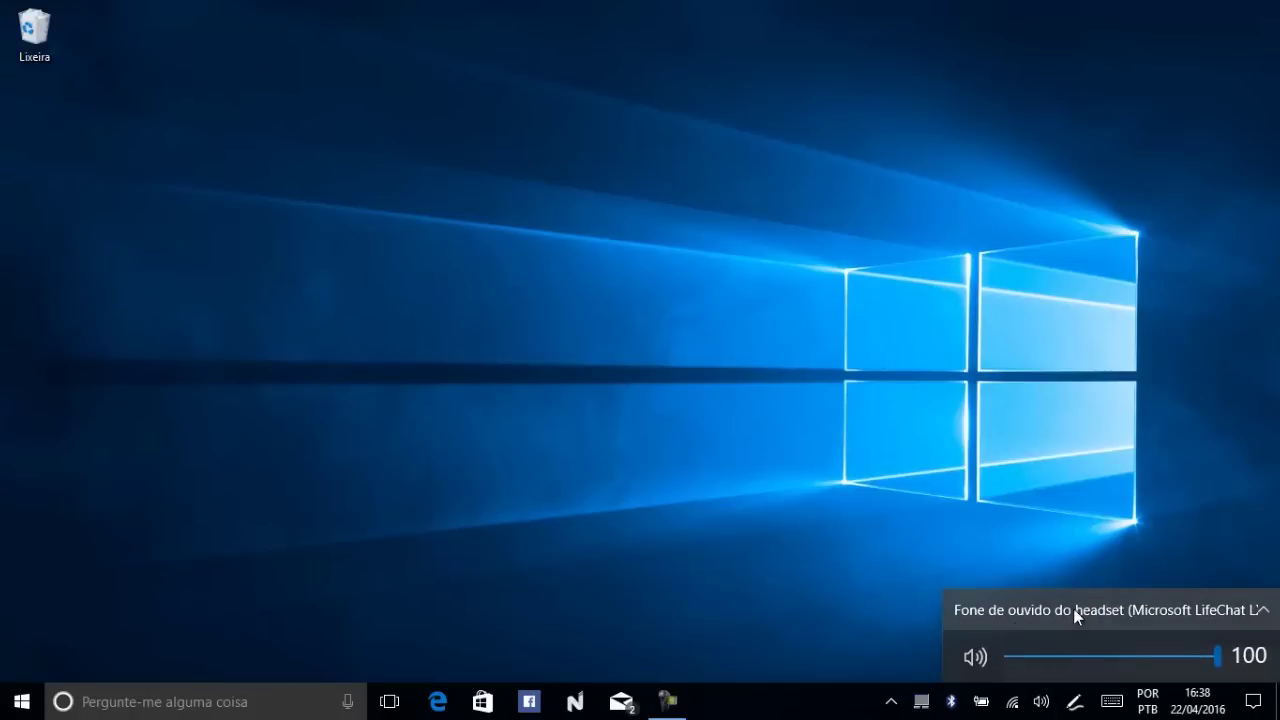
{"action": "left_click", "coordinate": [1200, 610]}
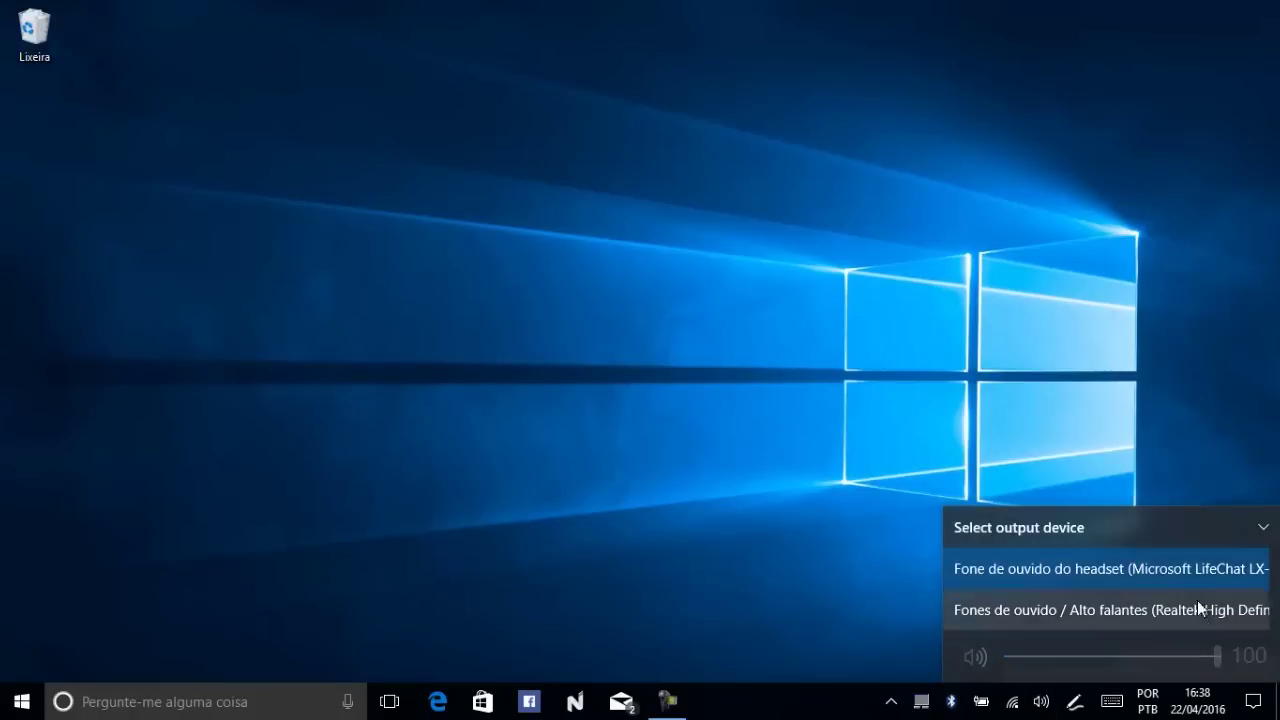
{"action": "left_click", "coordinate": [1177, 537]}
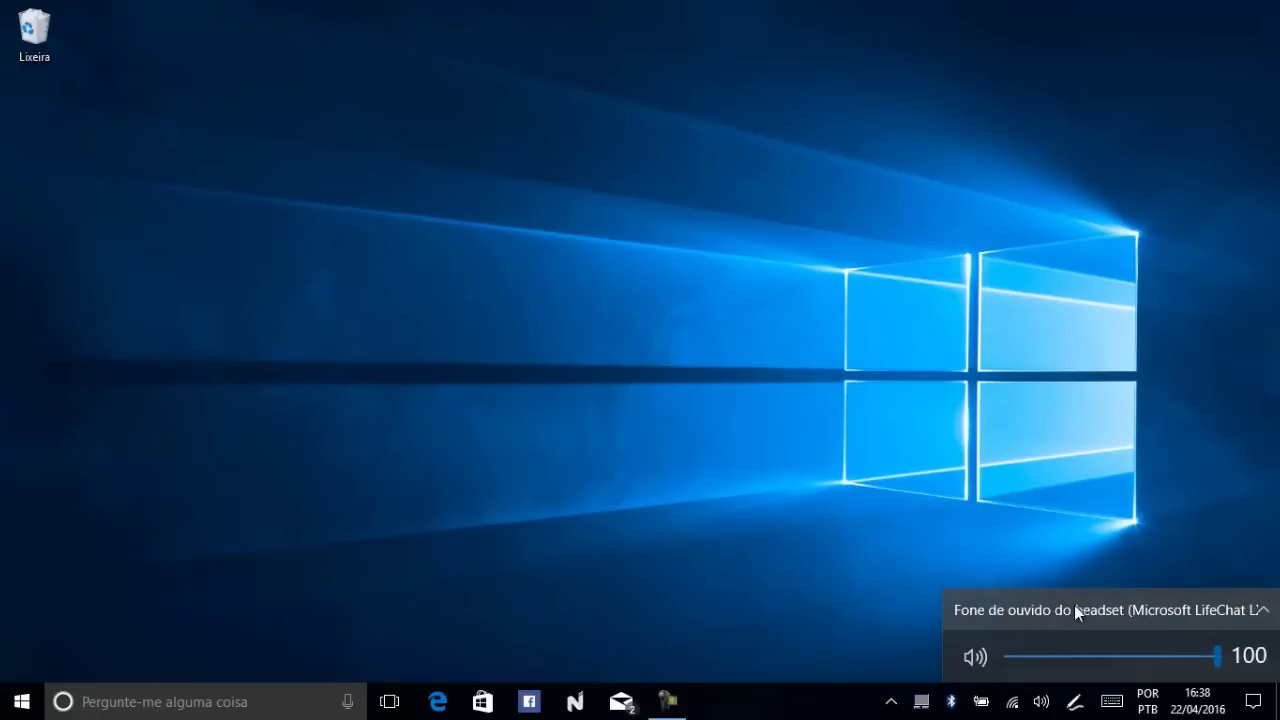
{"action": "left_click", "coordinate": [1104, 608]}
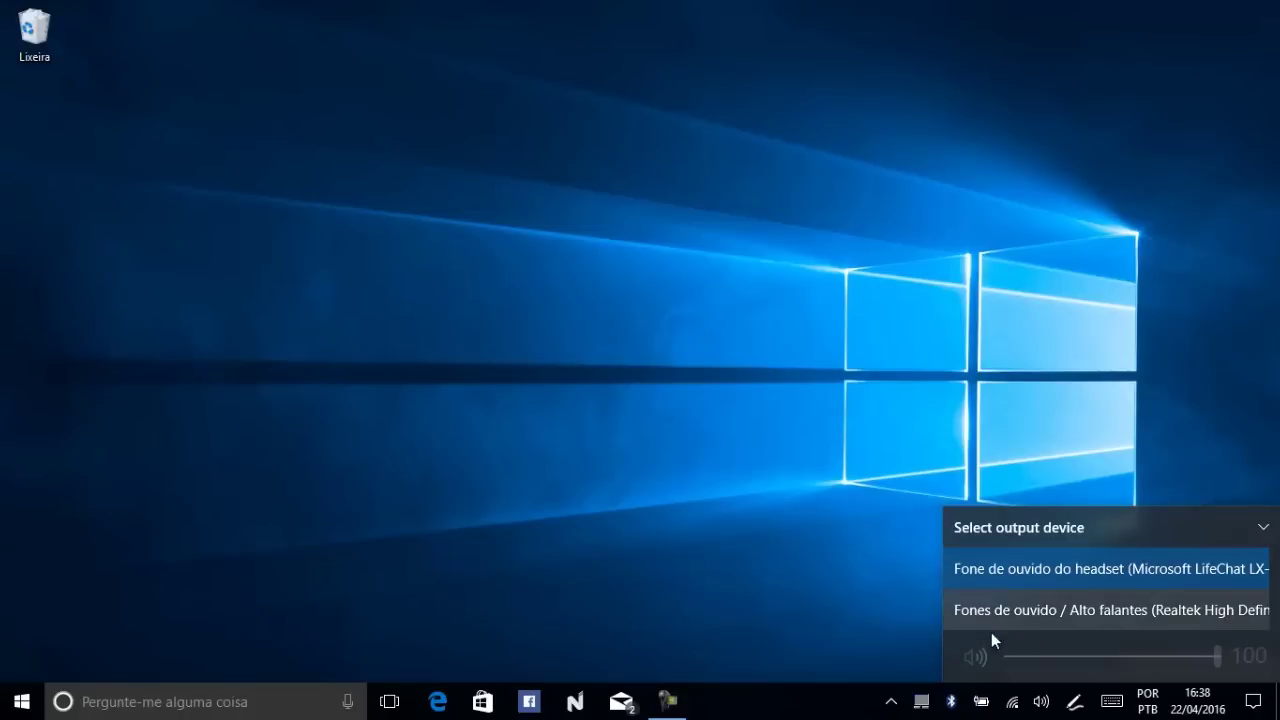
Step: View the playback devices in the classic Som dialog, cancel it, and dismiss the volume control
{"action": "right_click", "coordinate": [1041, 701]}
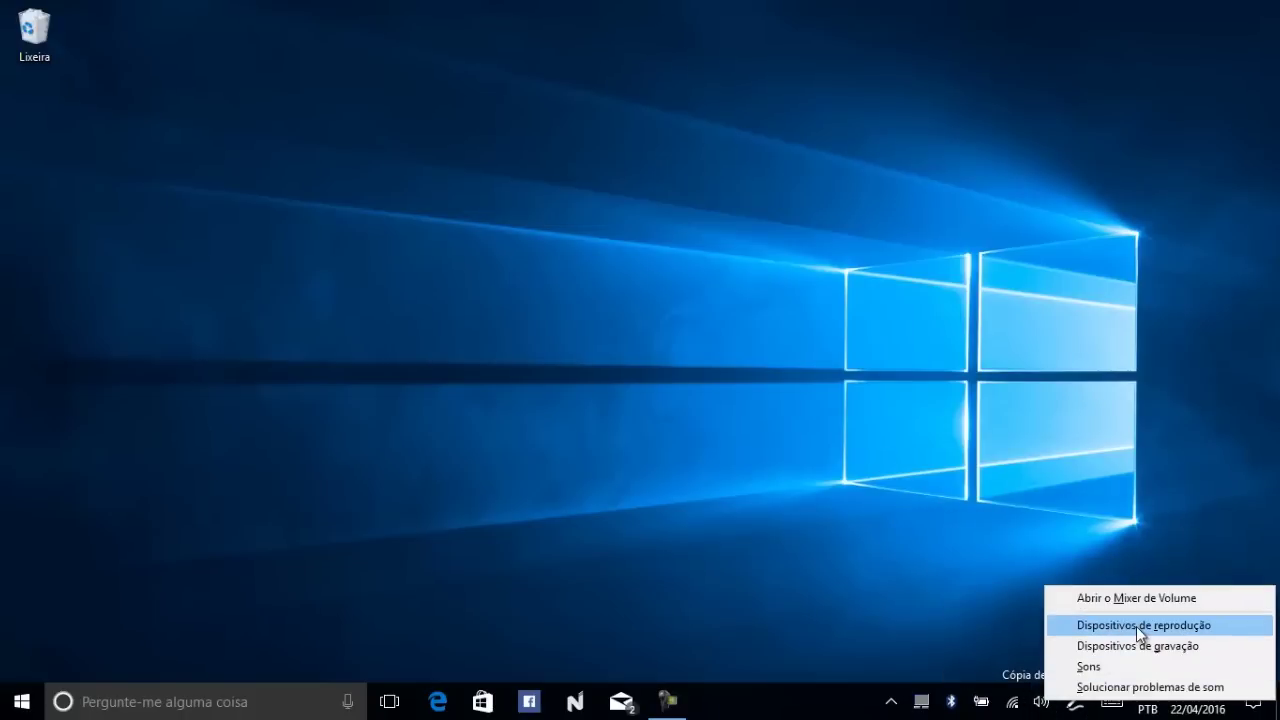
{"action": "left_click", "coordinate": [1136, 626]}
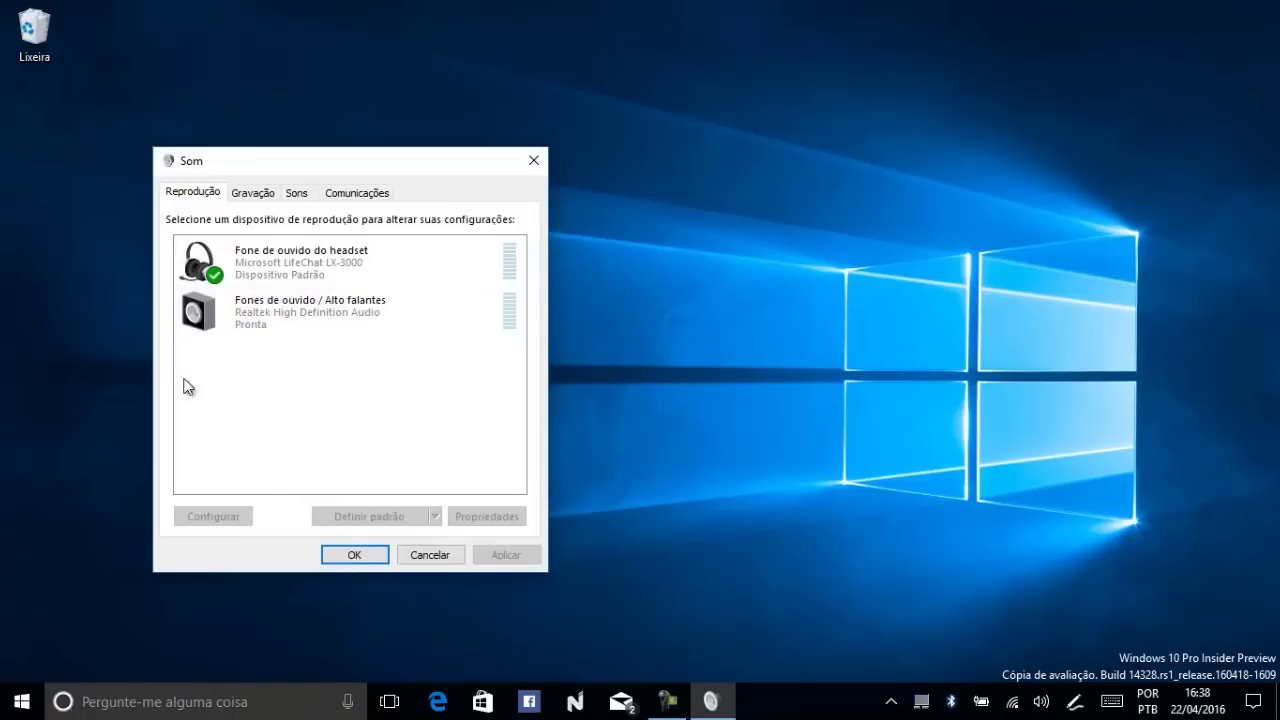
{"action": "left_click", "coordinate": [424, 556]}
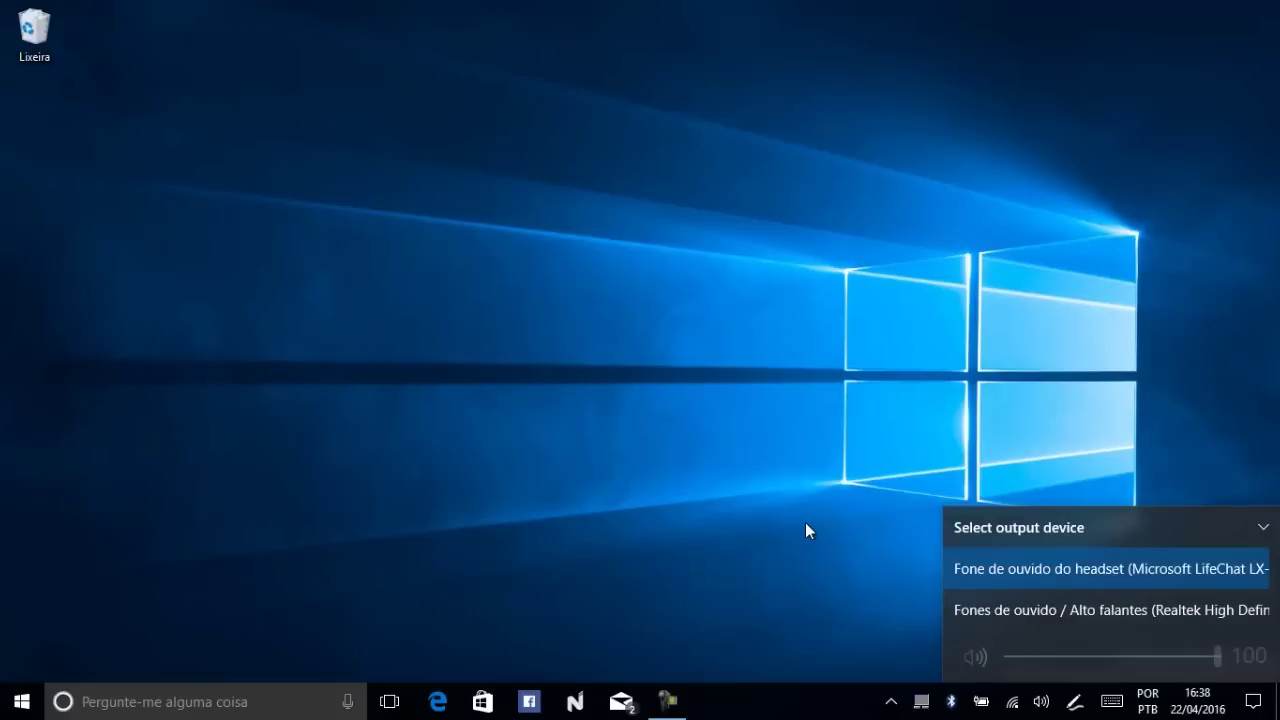
{"action": "left_click", "coordinate": [697, 497]}
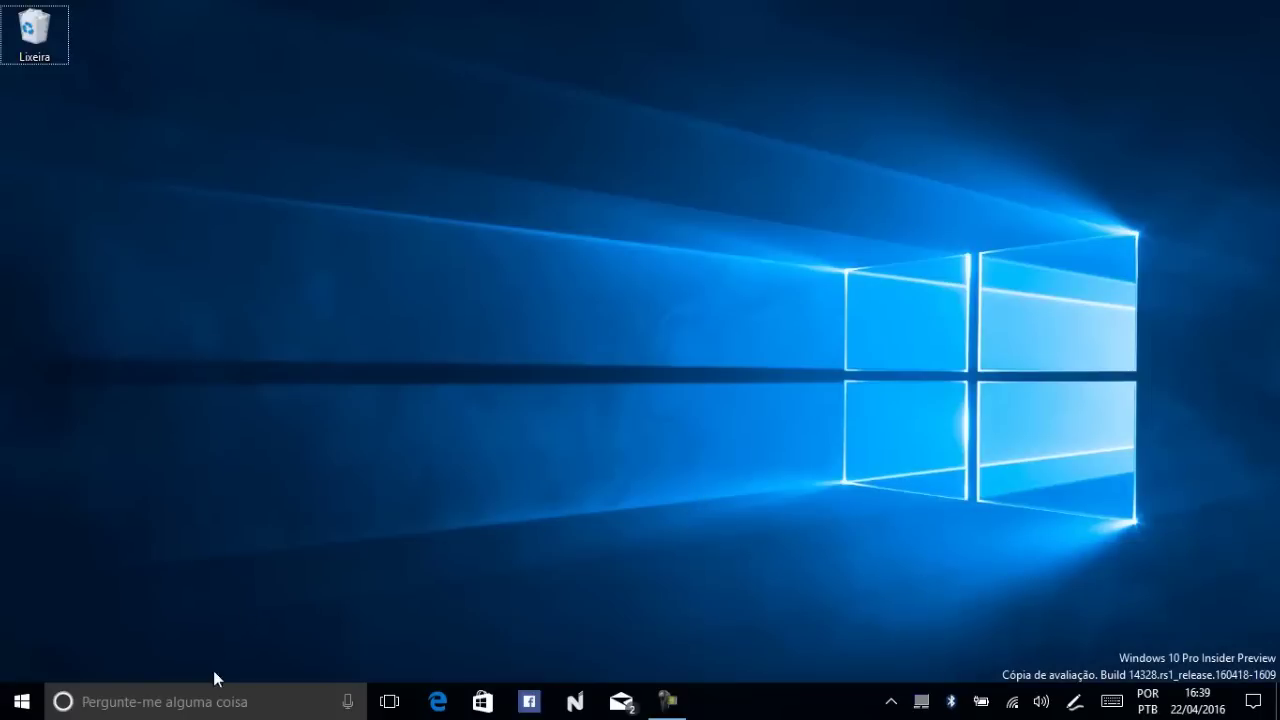
Step: Search Windows for UAC to view the User Account Control settings entry, and dismiss the search
{"action": "left_click", "coordinate": [228, 692]}
{"action": "type", "text": "UAC"}
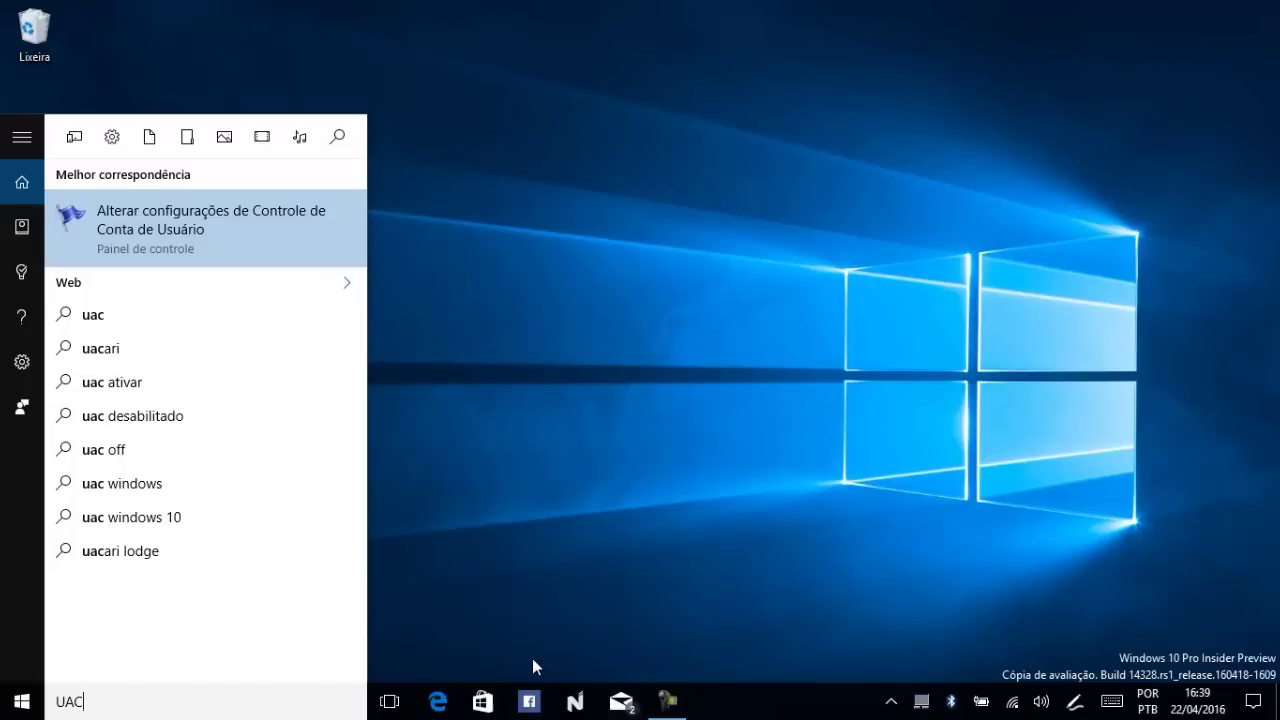
{"action": "left_click", "coordinate": [576, 530]}
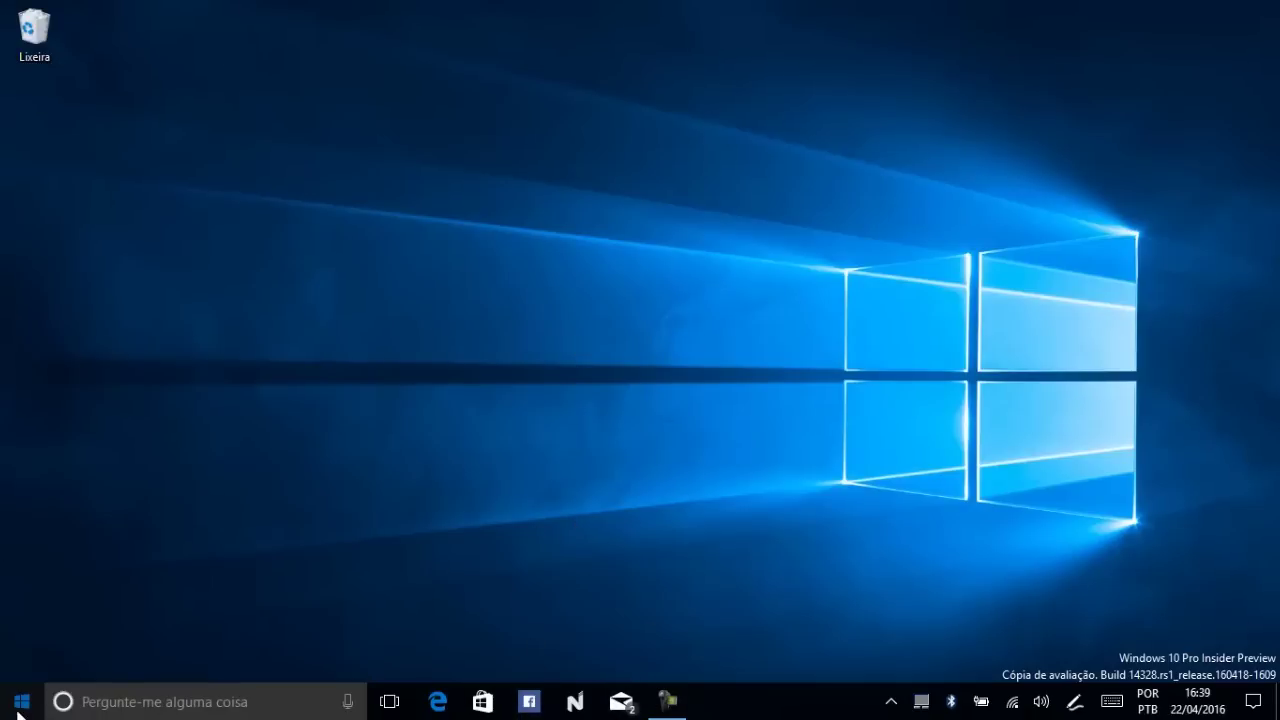
Step: From Start's most used apps, view Media Player Classic's extra options and open its file location
{"action": "left_click", "coordinate": [20, 700]}
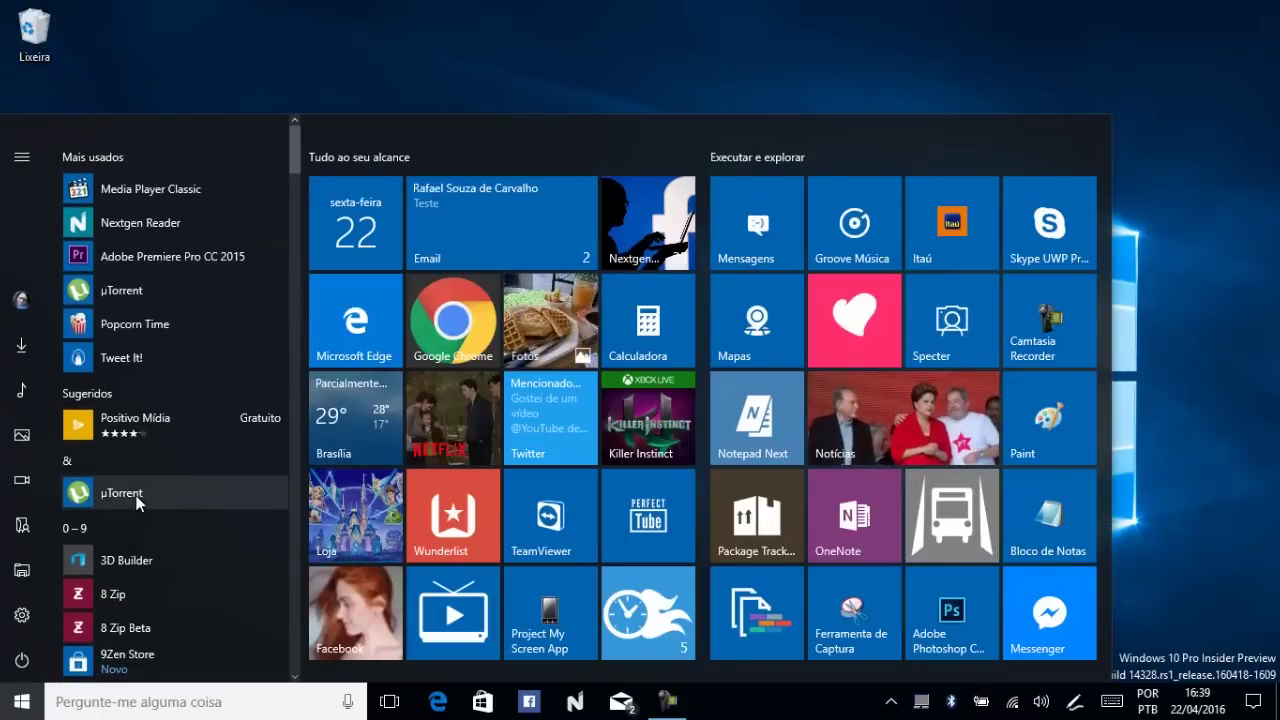
{"action": "right_click", "coordinate": [161, 192]}
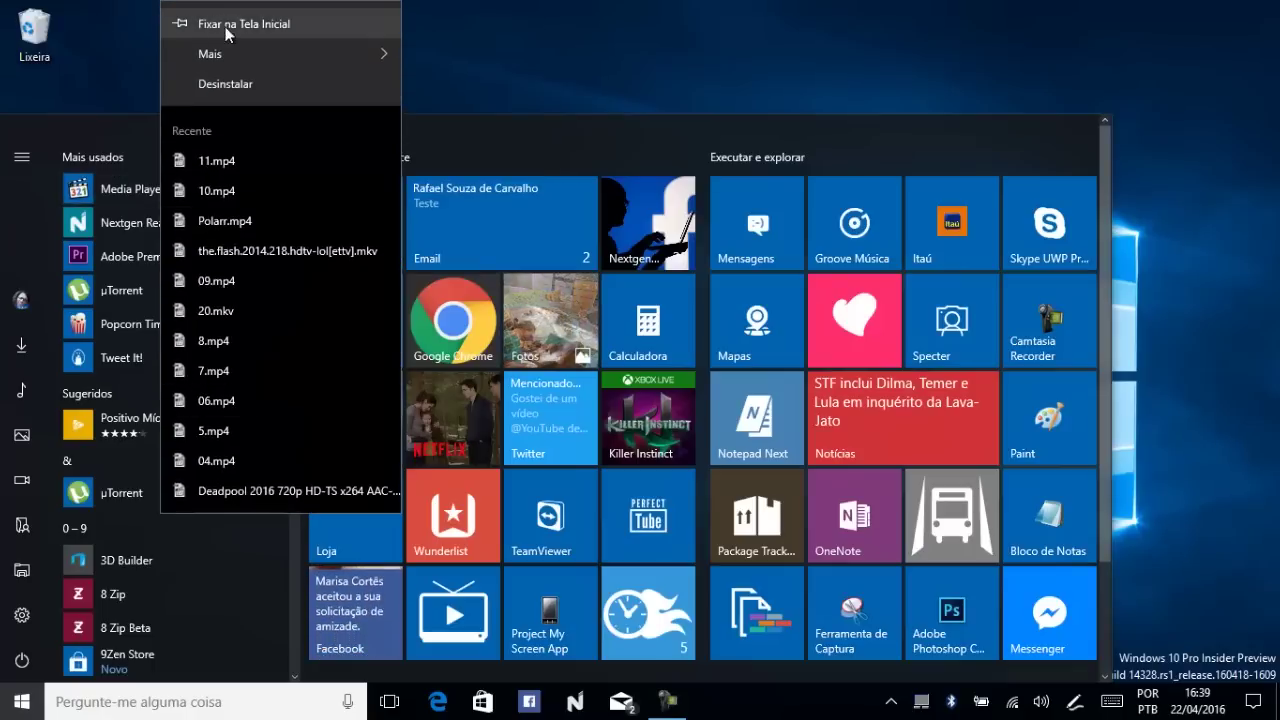
{"action": "mouse_move", "coordinate": [242, 54]}
{"action": "left_click", "coordinate": [476, 123]}
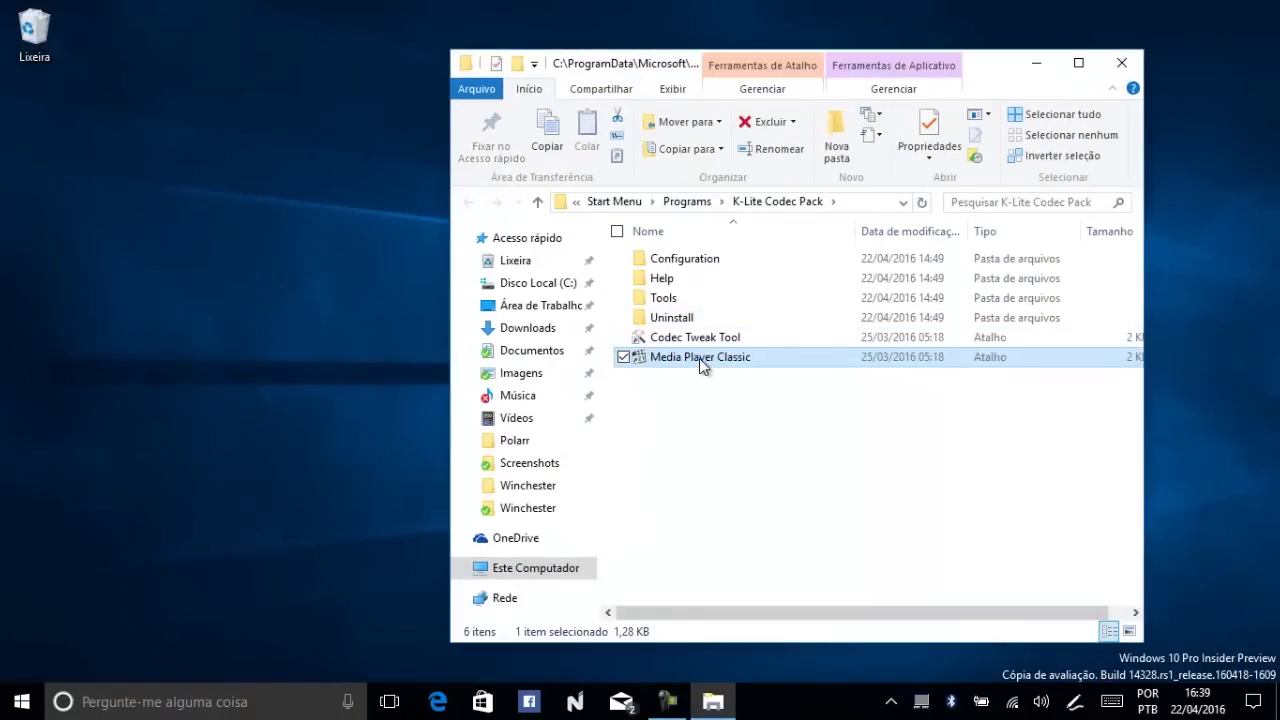
Step: Examine the context options of the Media Player Classic shortcut in K-Lite Codec Pack, and close the folder window
{"action": "right_click", "coordinate": [664, 362]}
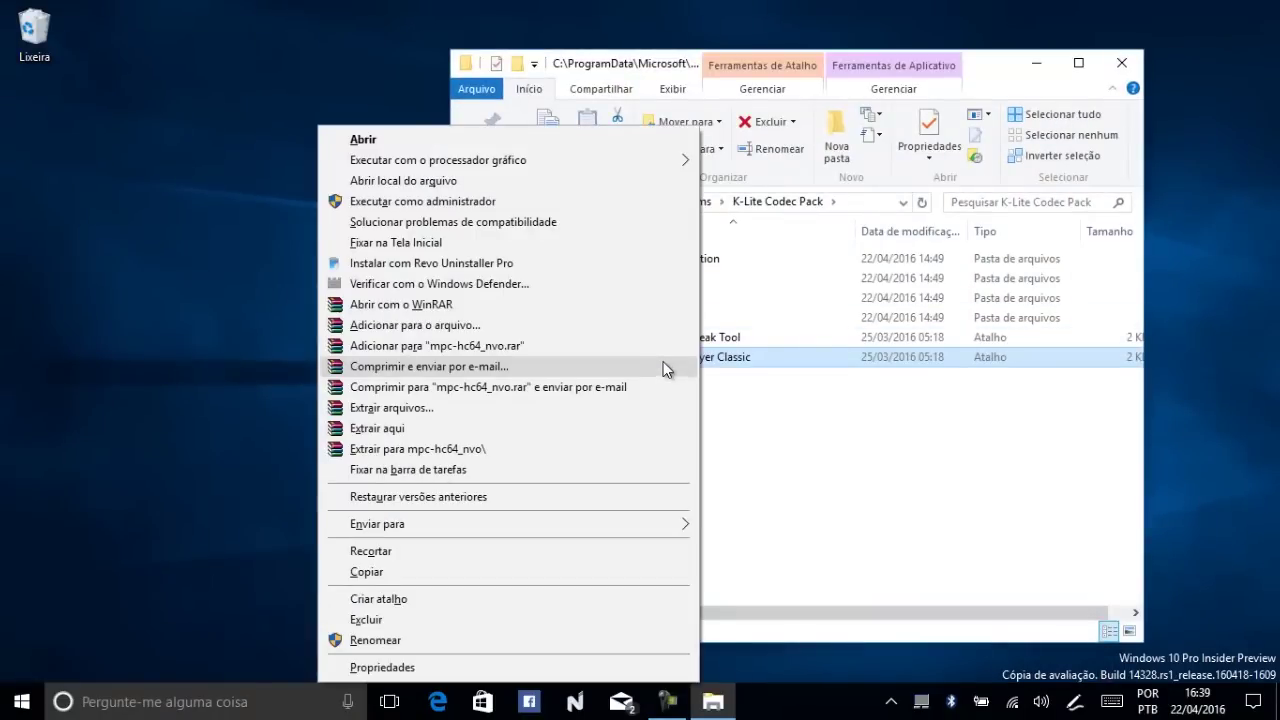
{"action": "left_click", "coordinate": [548, 207]}
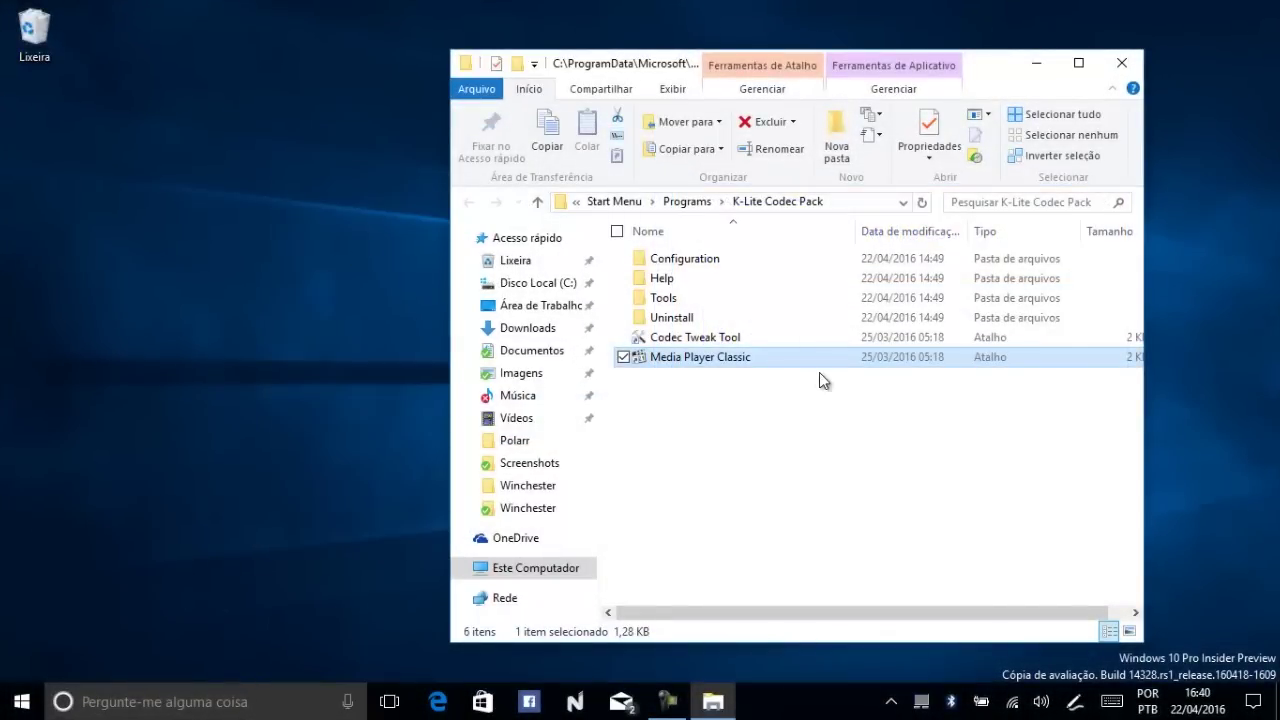
{"action": "left_click", "coordinate": [1117, 67]}
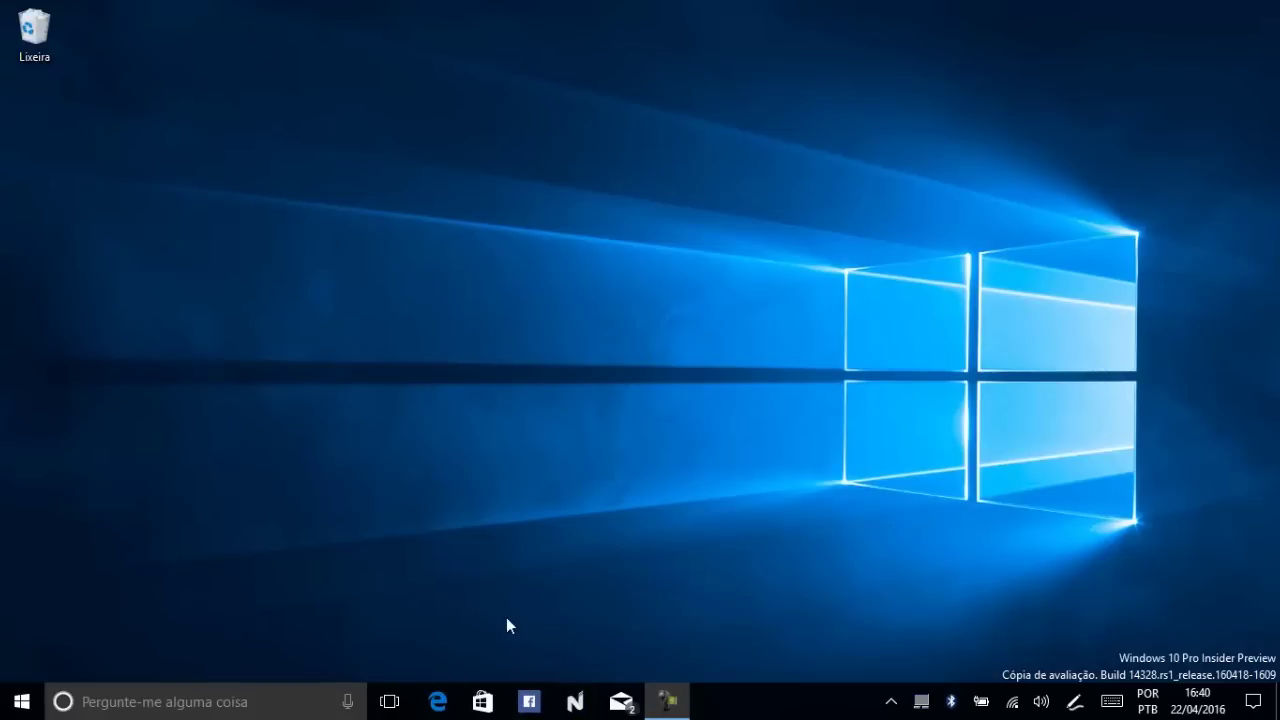
Step: Open Explorador de Arquivos from Start, pin it to the taskbar, and close its window
{"action": "left_click", "coordinate": [21, 701]}
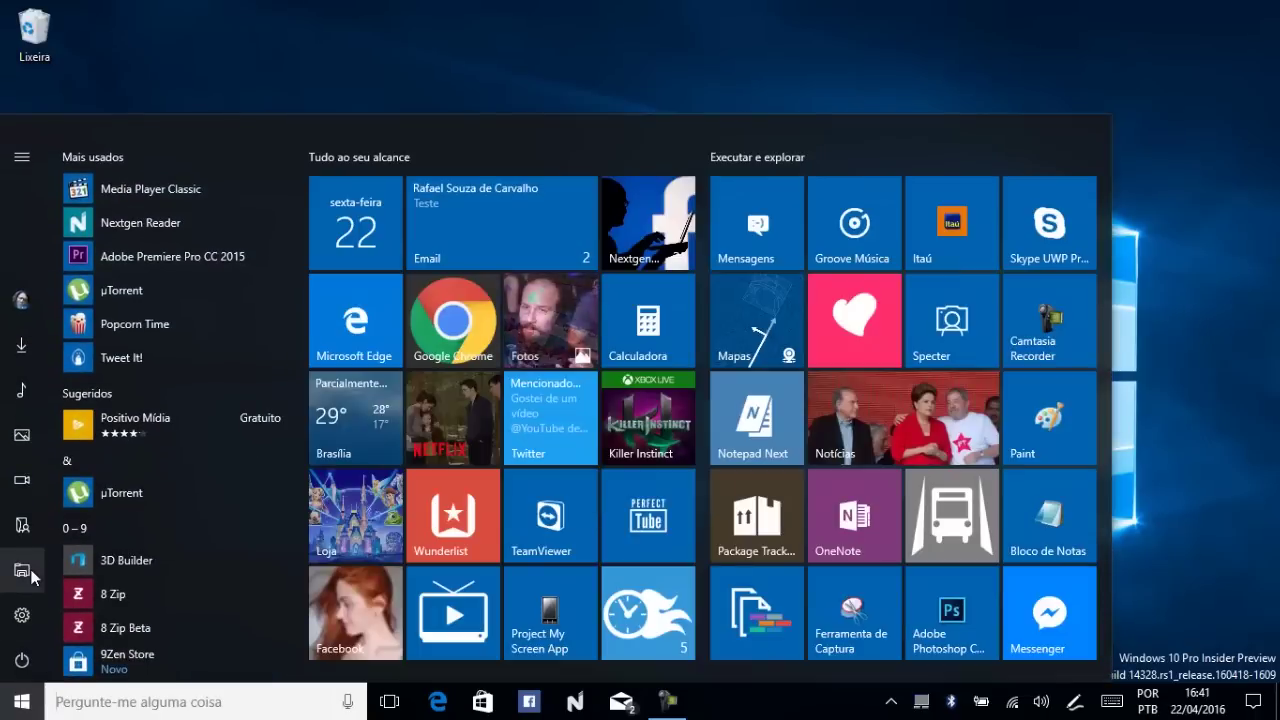
{"action": "left_click", "coordinate": [21, 570]}
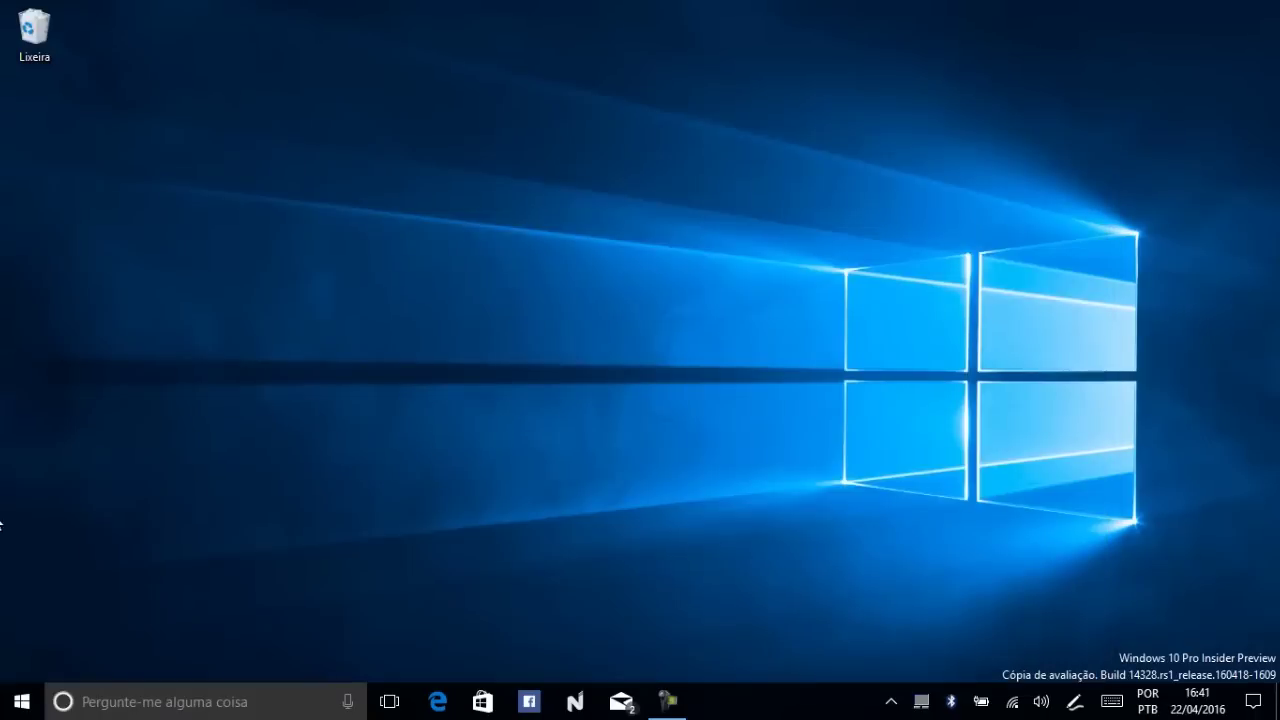
{"action": "right_click", "coordinate": [713, 700]}
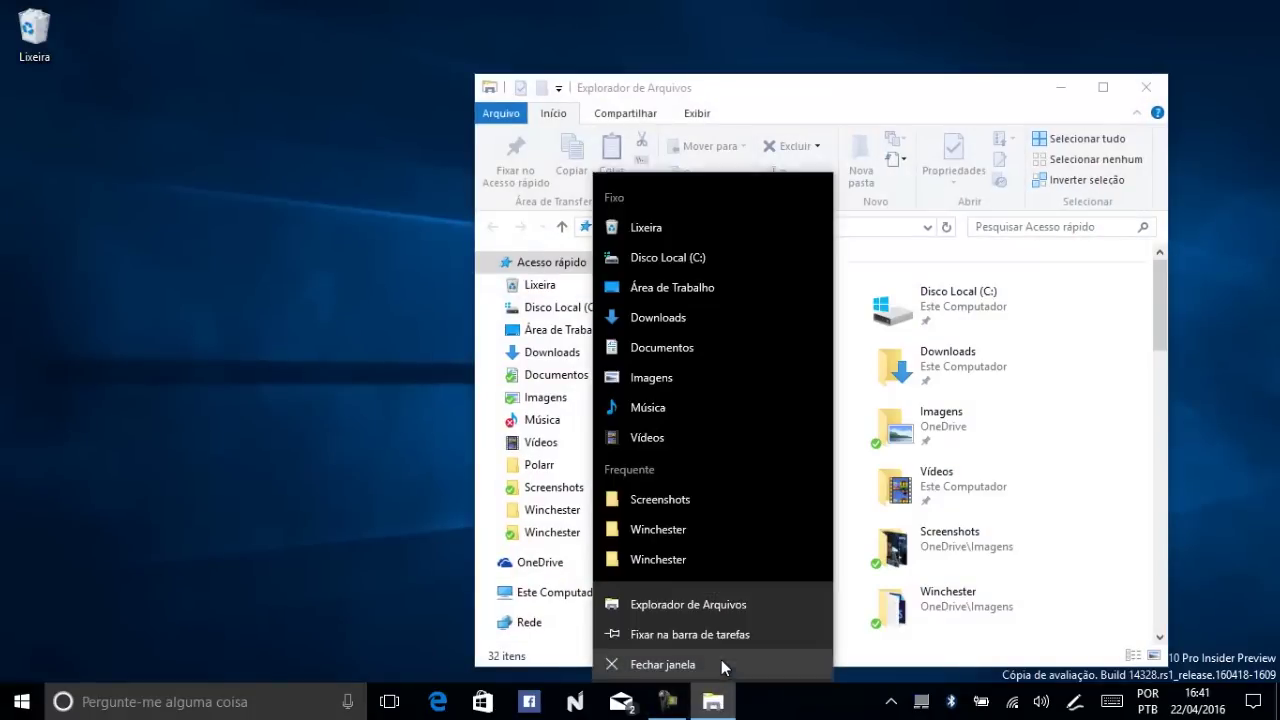
{"action": "left_click", "coordinate": [690, 631]}
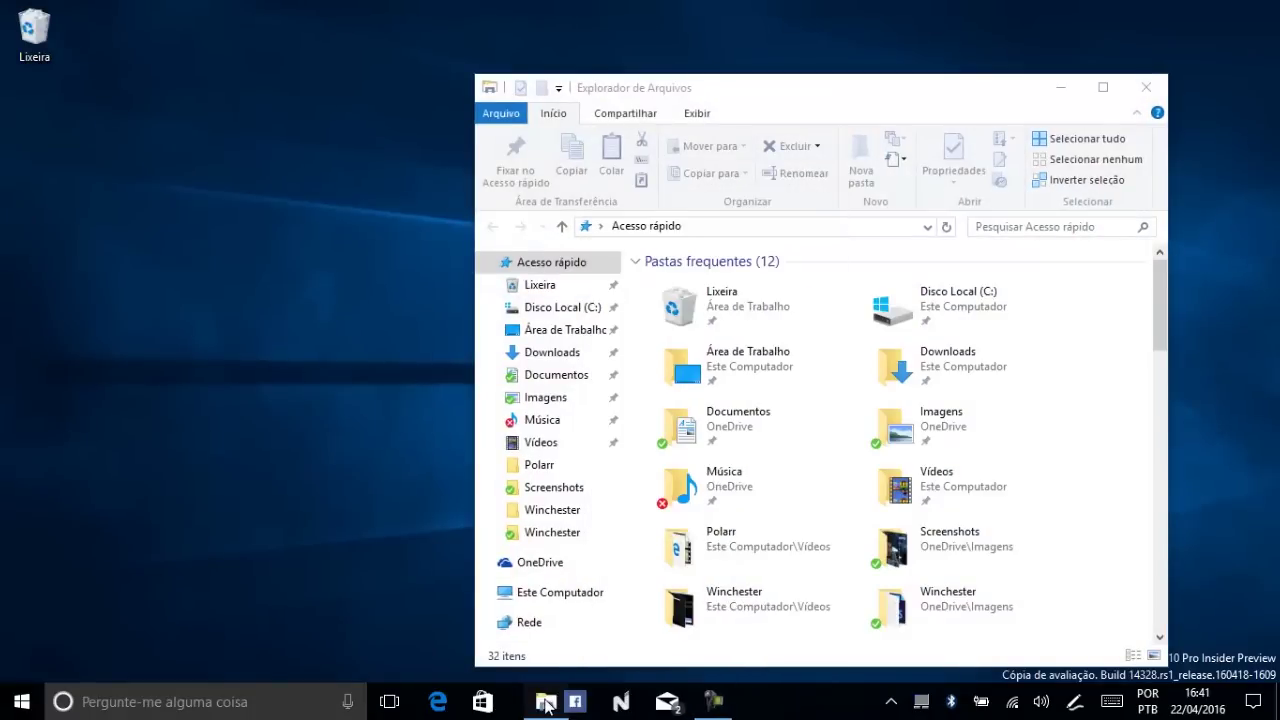
{"action": "left_click", "coordinate": [1130, 80]}
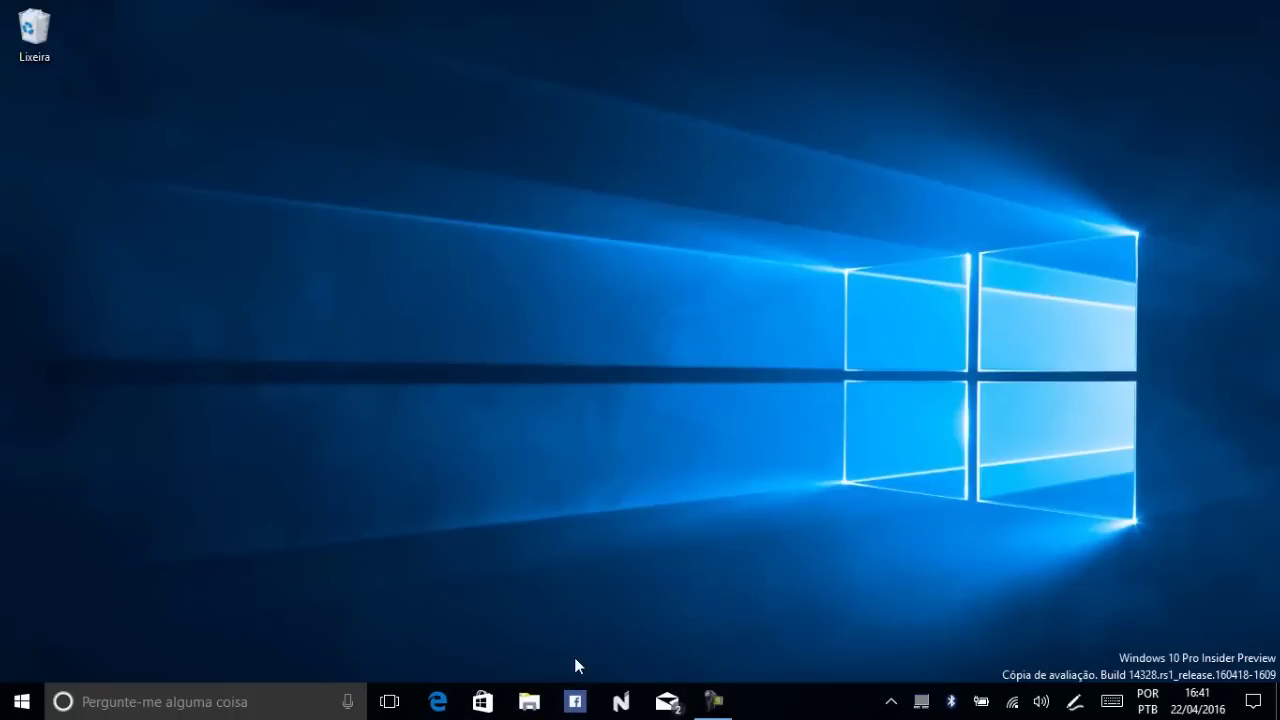
Step: Examine the context options and pinned folders of Explorador de Arquivos in Start
{"action": "left_click", "coordinate": [22, 701]}
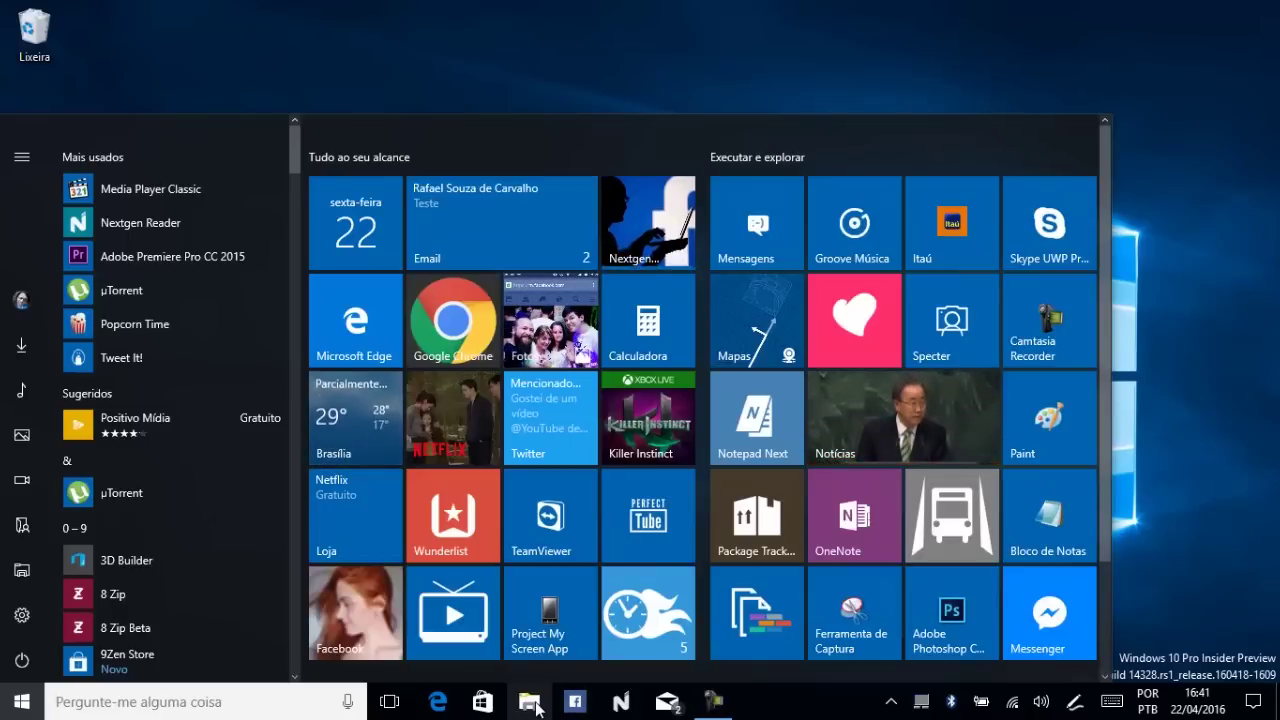
{"action": "key", "text": "super"}
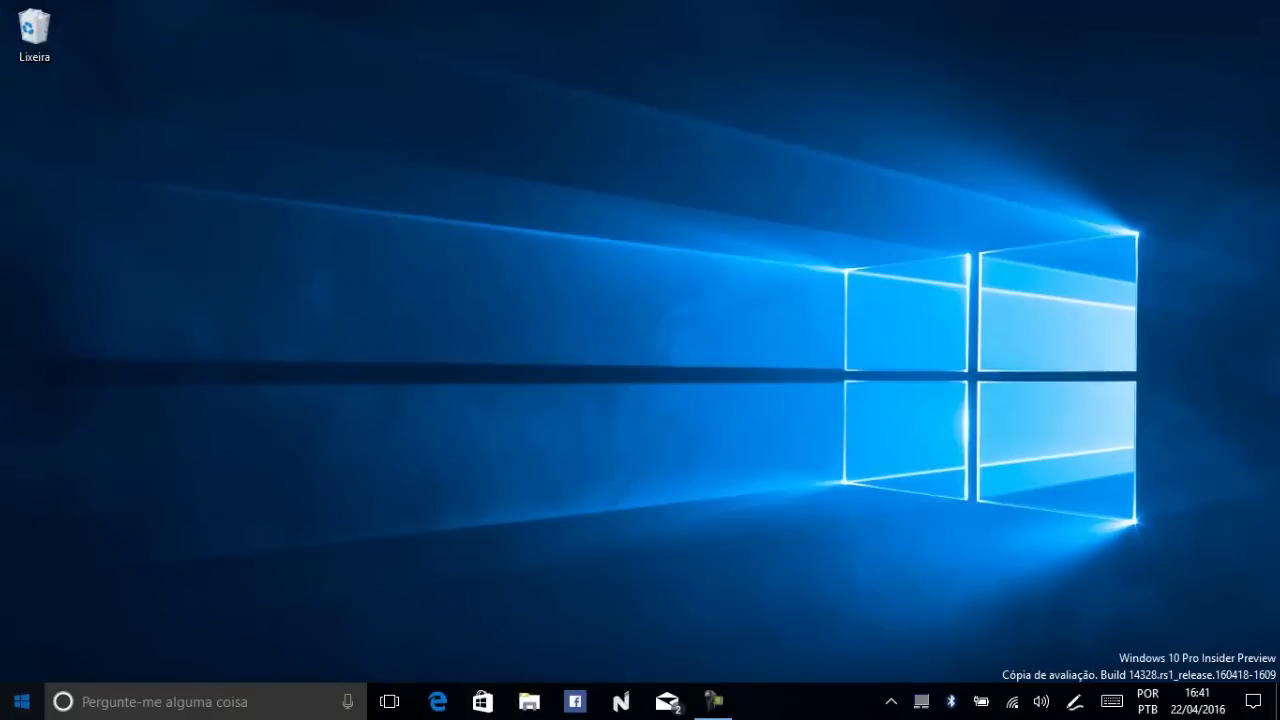
{"action": "left_click", "coordinate": [21, 701]}
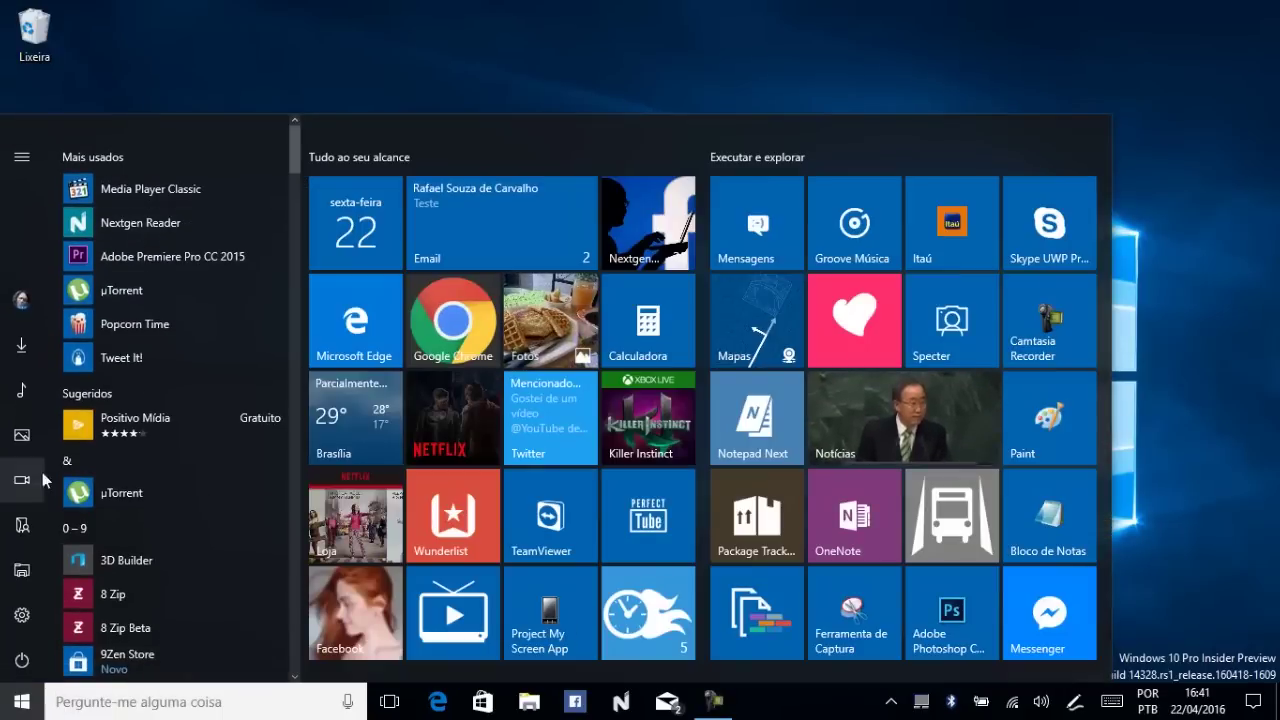
{"action": "right_click", "coordinate": [22, 571]}
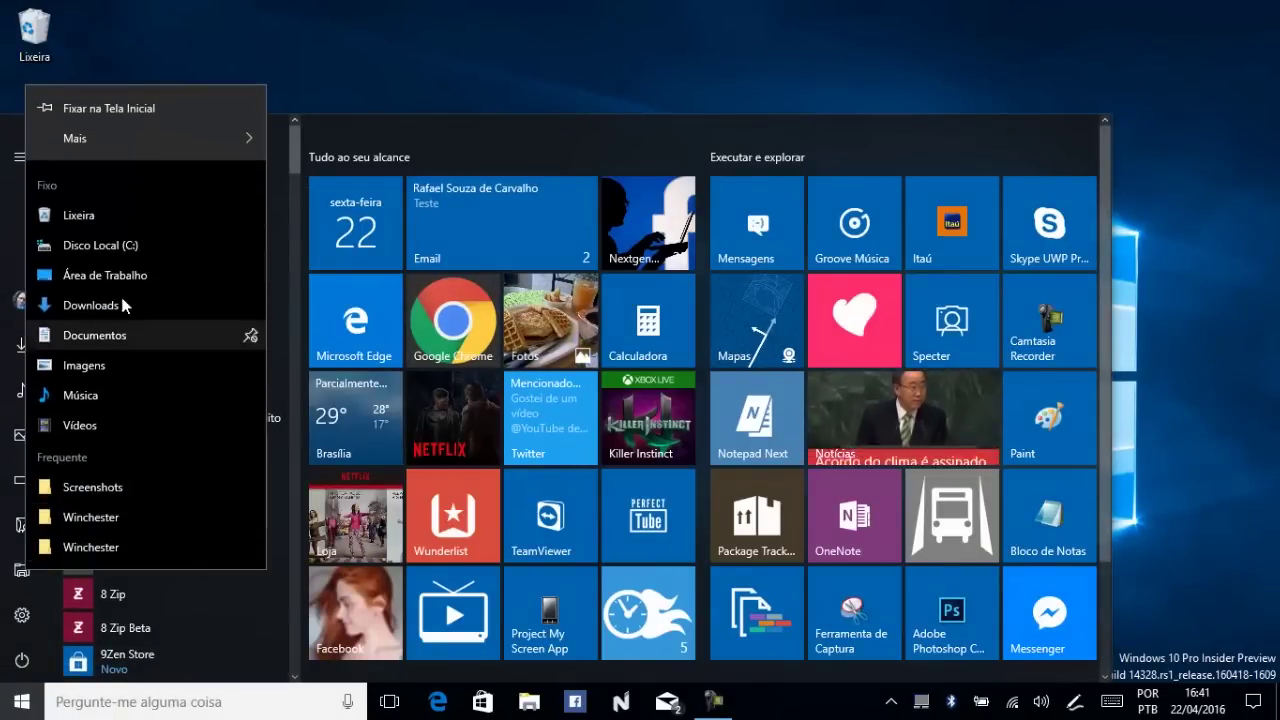
Step: Search for EXPLORER, open its file location in C:\Windows, and create a desktop shortcut to explorer.exe
{"action": "left_click", "coordinate": [251, 699]}
{"action": "type", "text": "EXPLORER"}
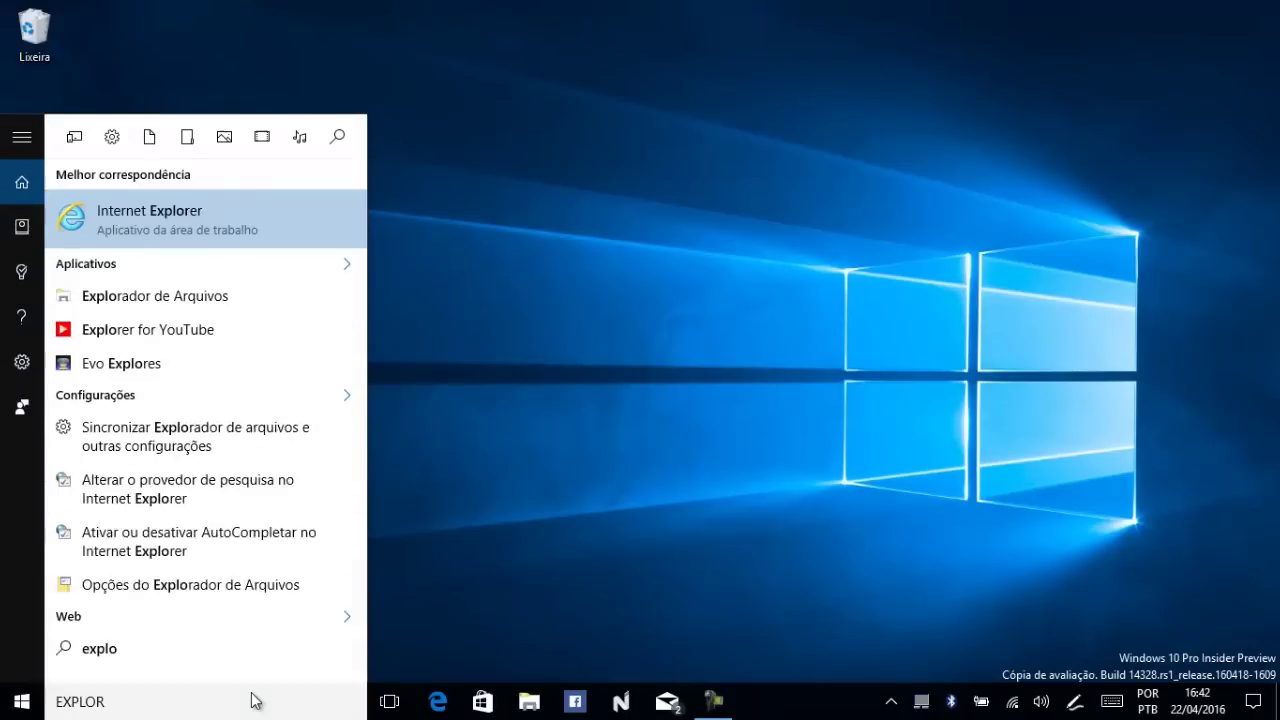
{"action": "right_click", "coordinate": [177, 222]}
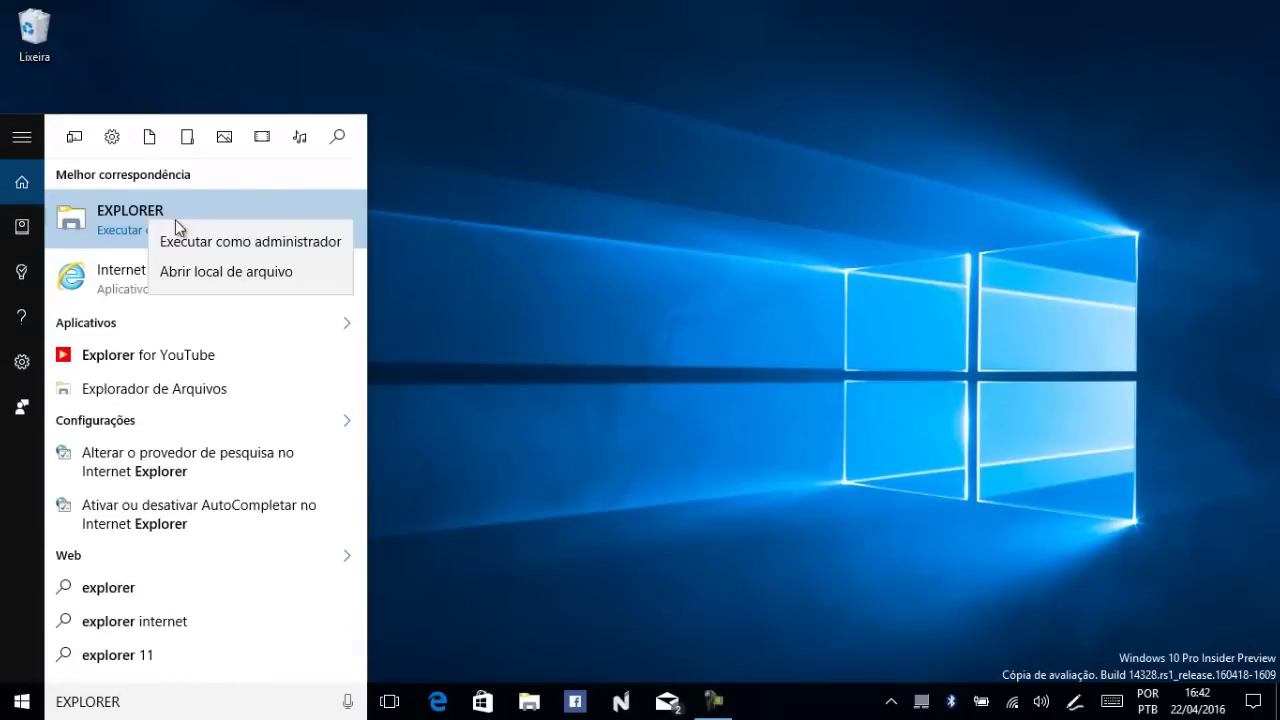
{"action": "left_click", "coordinate": [241, 303]}
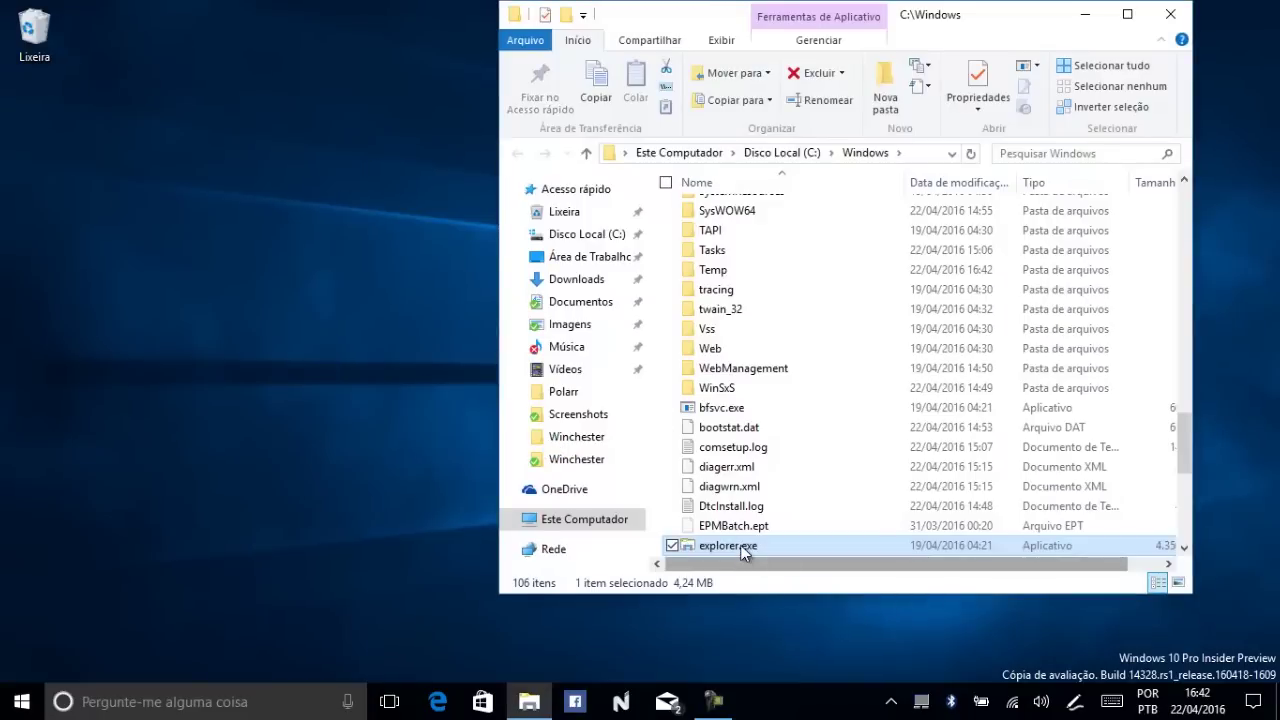
{"action": "right_click", "coordinate": [740, 545]}
{"action": "mouse_move", "coordinate": [525, 388]}
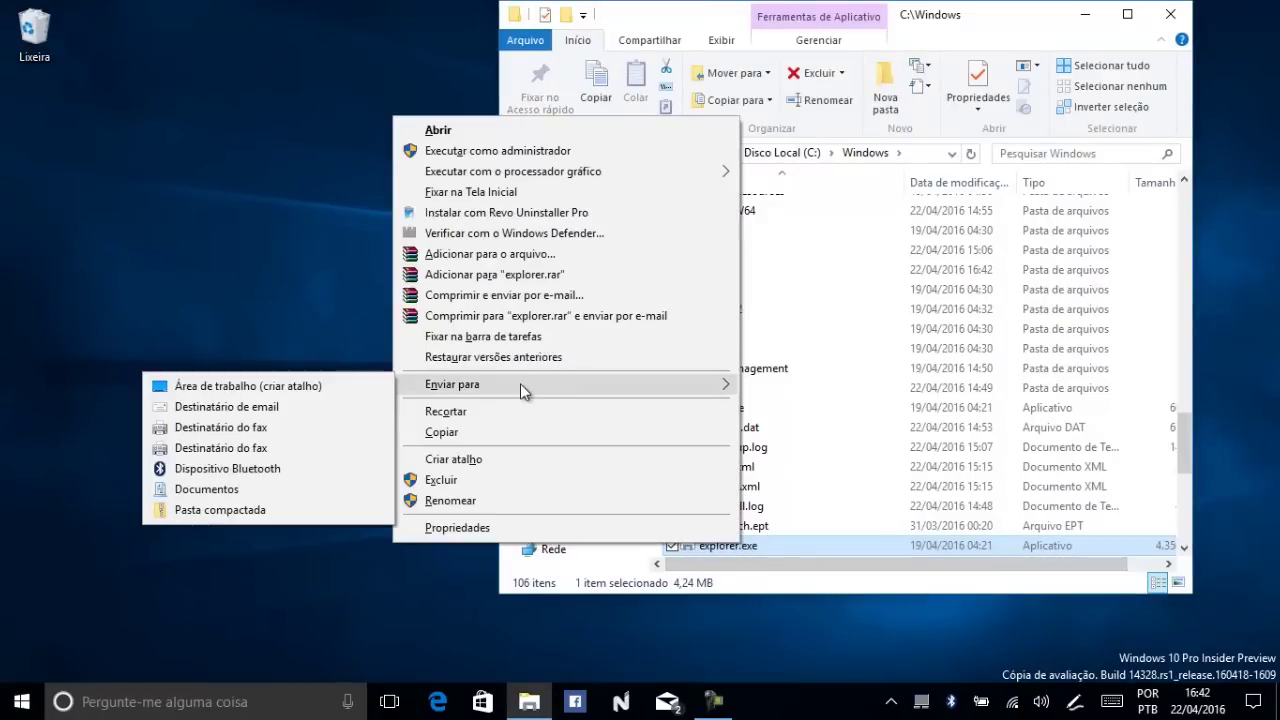
{"action": "left_click", "coordinate": [245, 387]}
Step: Set the desktop icon view to Ícones grandes to show the new explorer.exe shortcut at a larger size
{"action": "right_click", "coordinate": [240, 280]}
{"action": "left_click", "coordinate": [167, 334]}
{"action": "right_click", "coordinate": [167, 344]}
{"action": "mouse_move", "coordinate": [171, 356]}
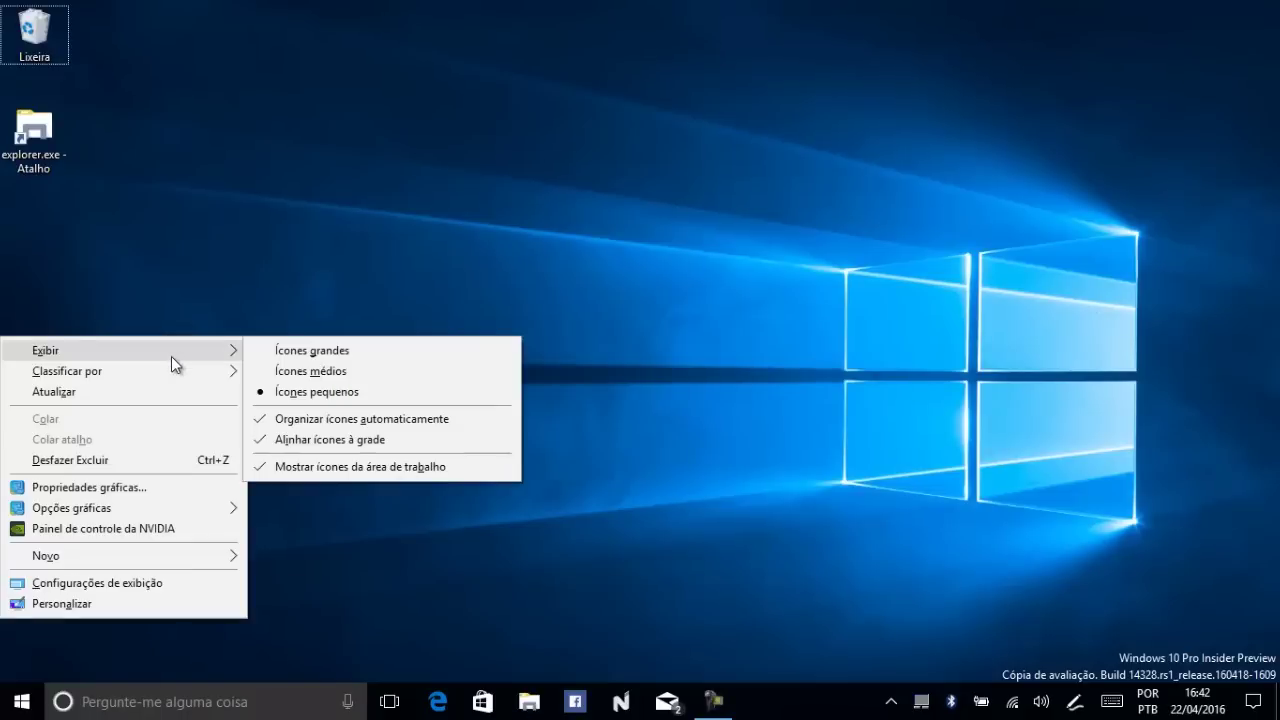
{"action": "left_click", "coordinate": [331, 352]}
{"action": "left_click", "coordinate": [55, 280]}
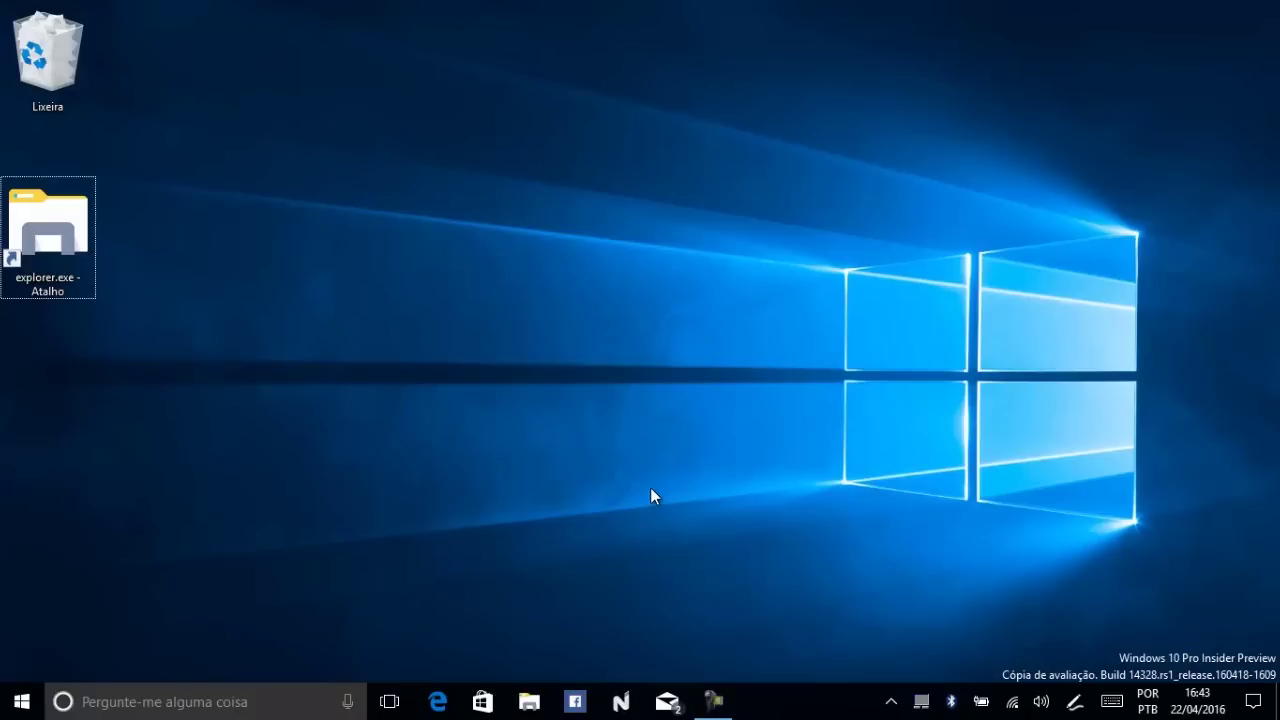
{"action": "left_click", "coordinate": [720, 700]}
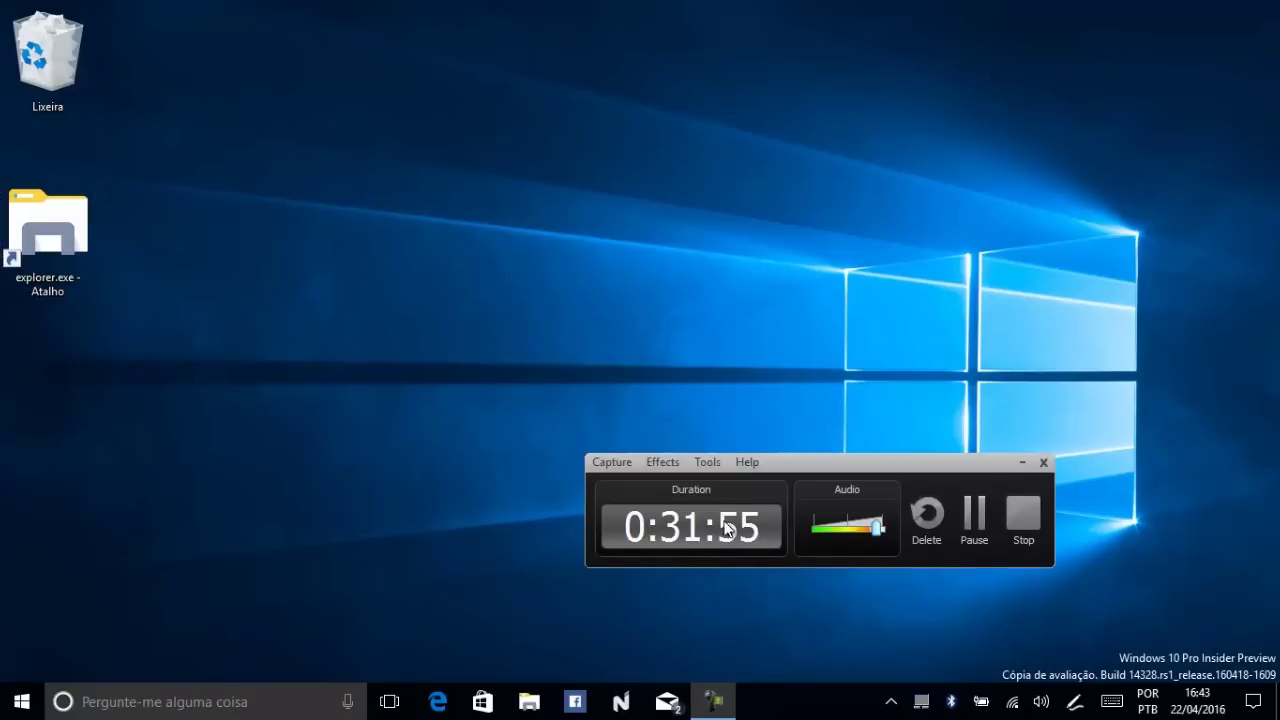
{"action": "left_click", "coordinate": [1020, 463]}
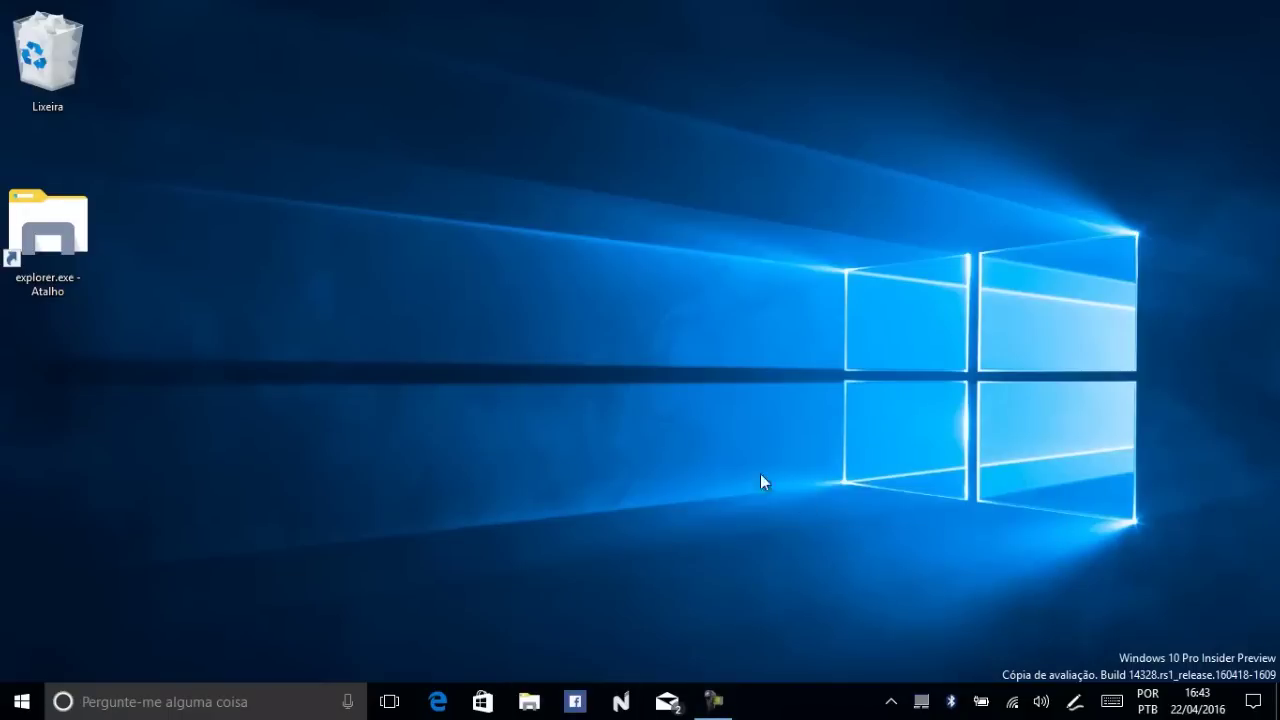
Step: Reduce the desktop icons from the large view to the medium icon size
{"action": "right_click", "coordinate": [294, 288]}
{"action": "mouse_move", "coordinate": [274, 293]}
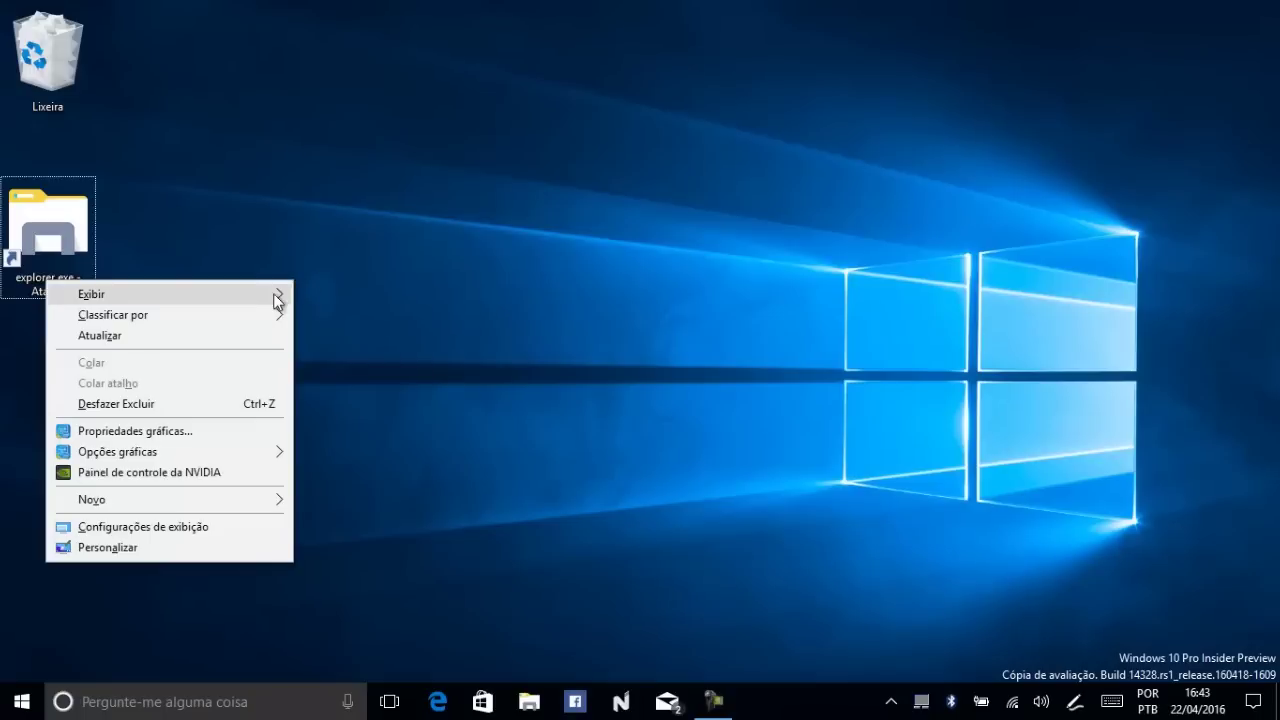
{"action": "left_click", "coordinate": [392, 314]}
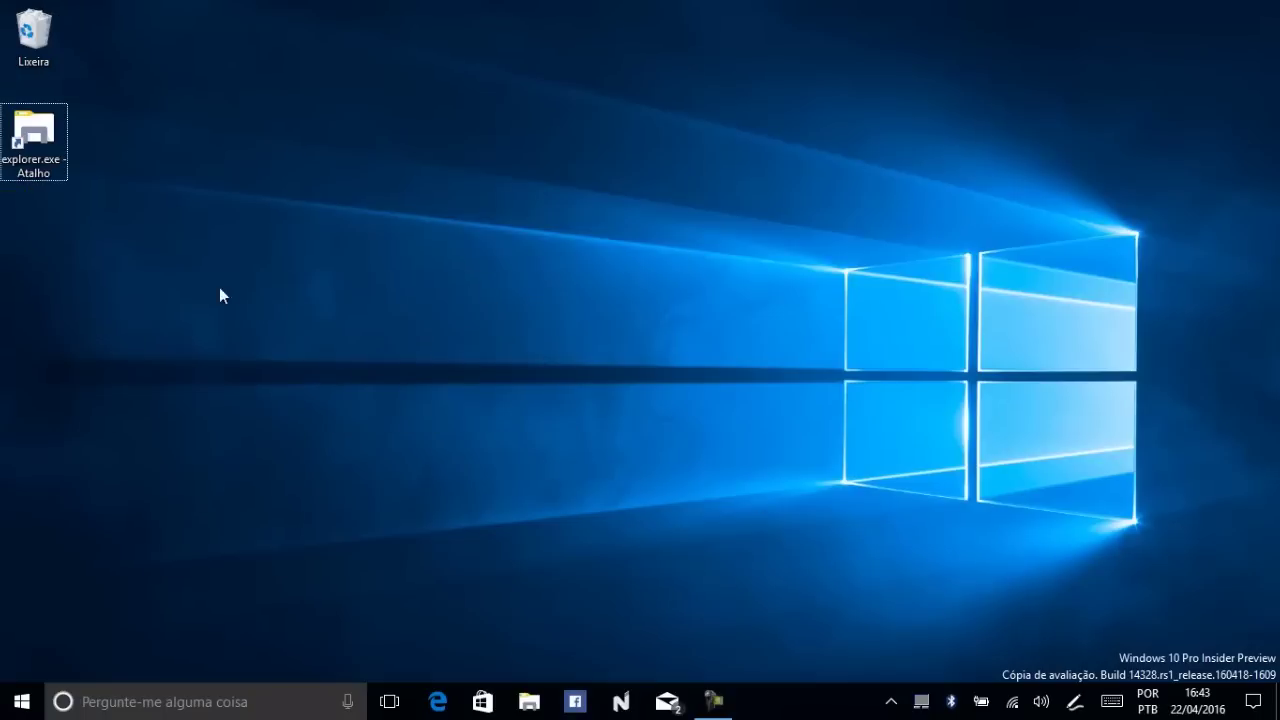
Step: Narrow Start to a single column of tile groups to look through its tiles, and restore the two-column width
{"action": "key", "text": "super"}
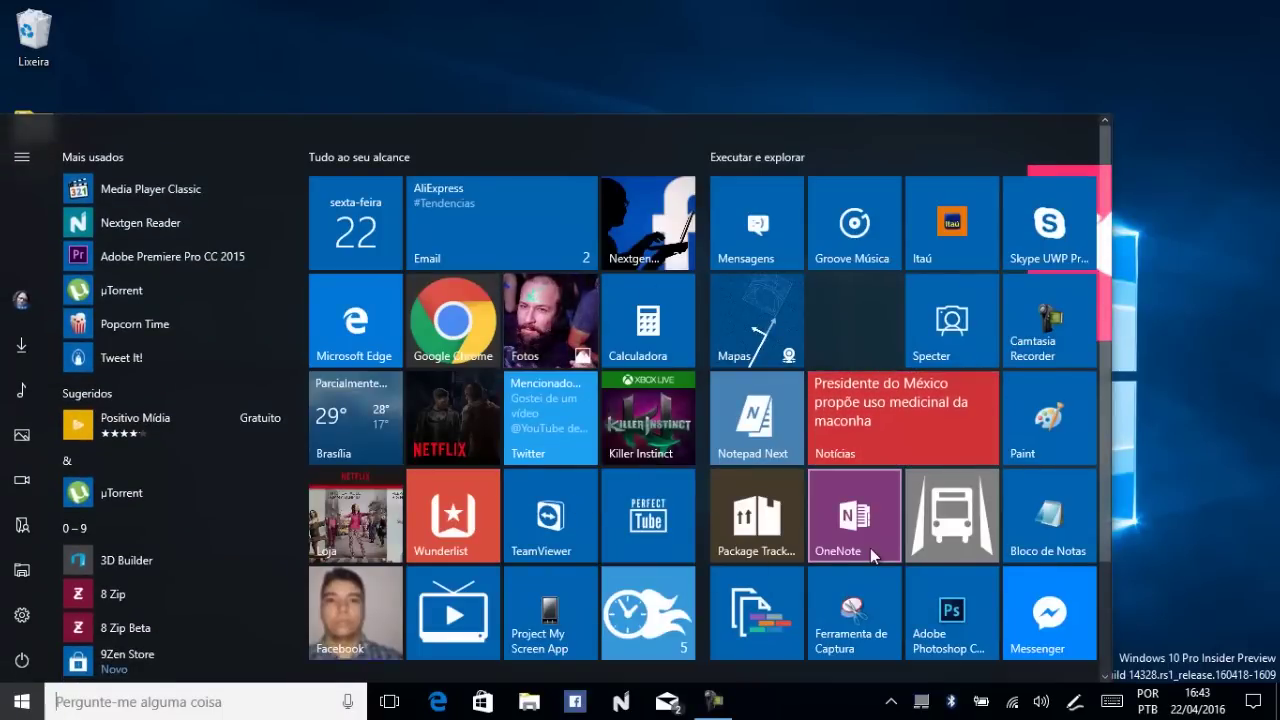
{"action": "scroll", "coordinate": [870, 548], "scroll_direction": "down", "scroll_amount": 1}
{"action": "scroll", "coordinate": [870, 548], "scroll_direction": "up", "scroll_amount": 1}
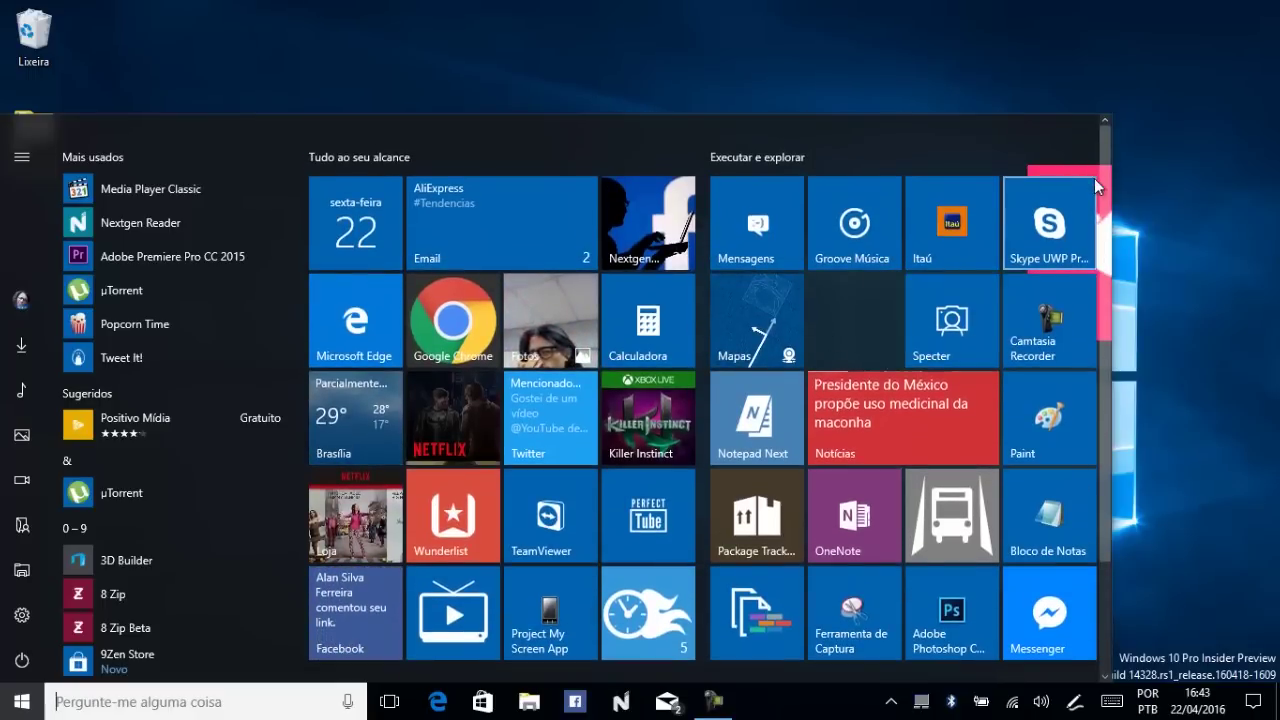
{"action": "left_click_drag", "start_coordinate": [1201, 185], "coordinate": [705, 190]}
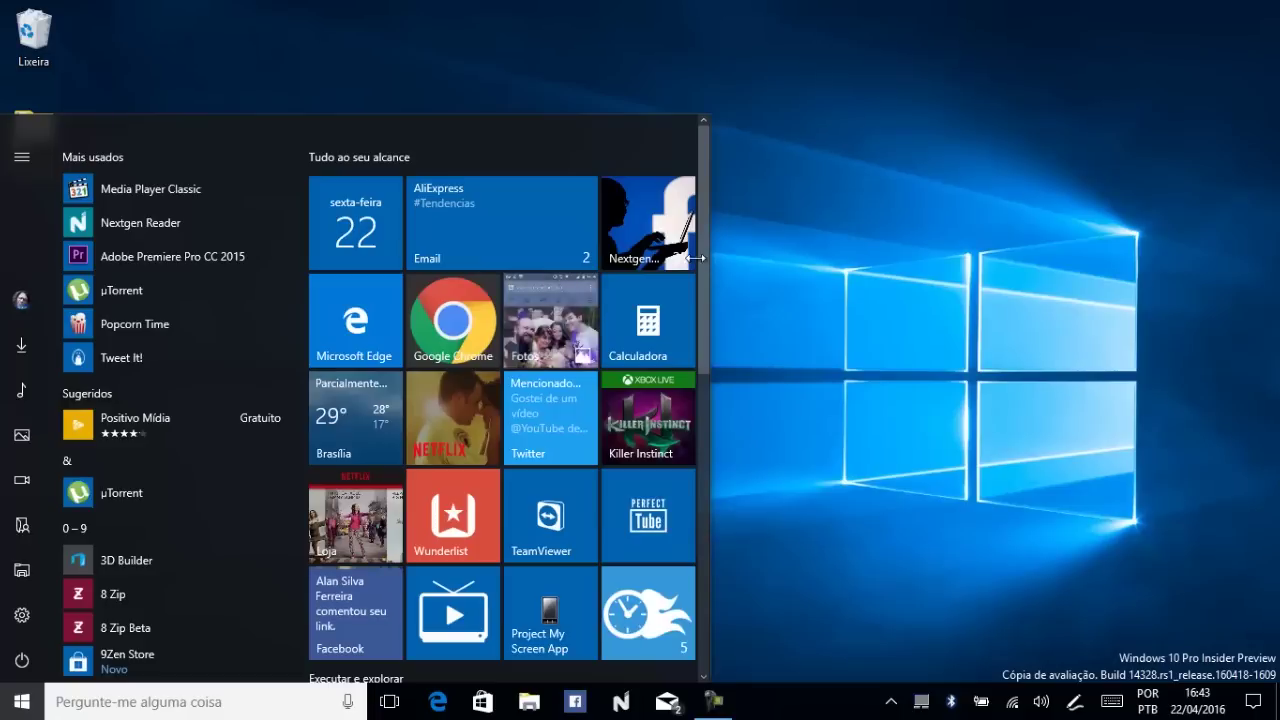
{"action": "scroll", "coordinate": [586, 380], "scroll_direction": "down", "scroll_amount": 3}
{"action": "scroll", "coordinate": [586, 387], "scroll_direction": "up", "scroll_amount": 1}
{"action": "scroll", "coordinate": [586, 387], "scroll_direction": "up", "scroll_amount": 1}
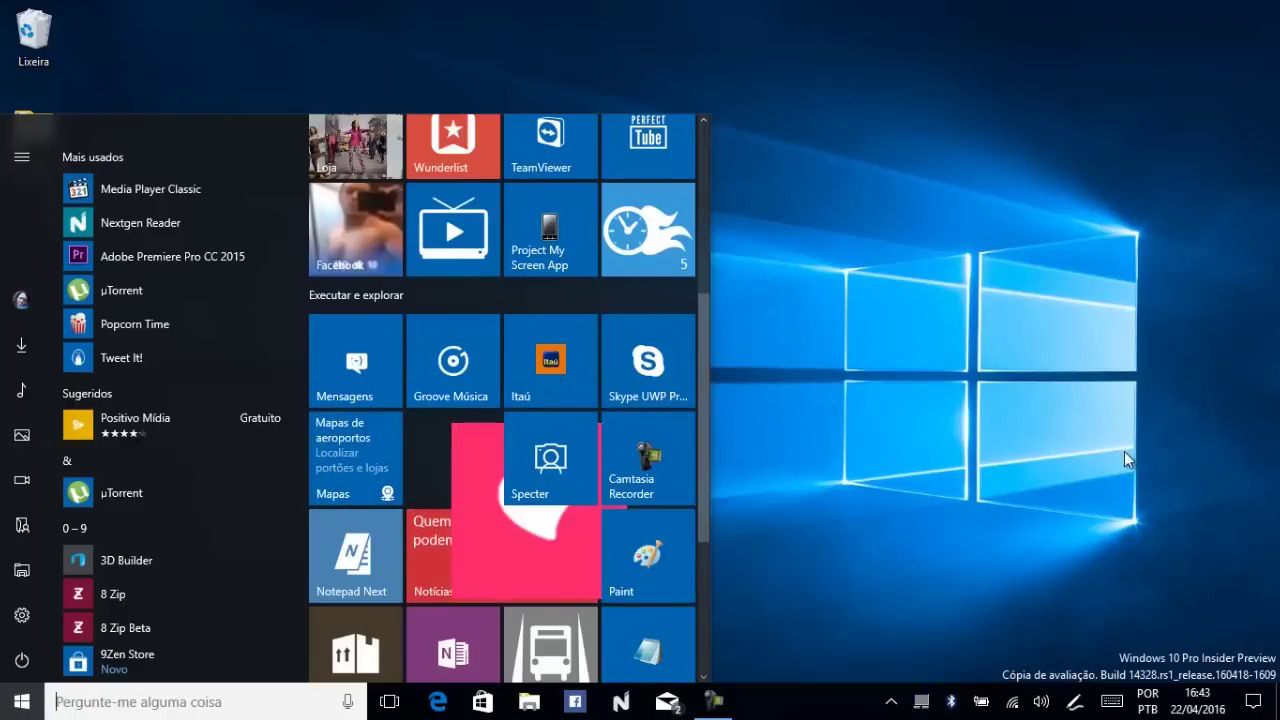
{"action": "scroll", "coordinate": [588, 397], "scroll_direction": "down", "scroll_amount": 3}
{"action": "scroll", "coordinate": [588, 397], "scroll_direction": "up", "scroll_amount": 6}
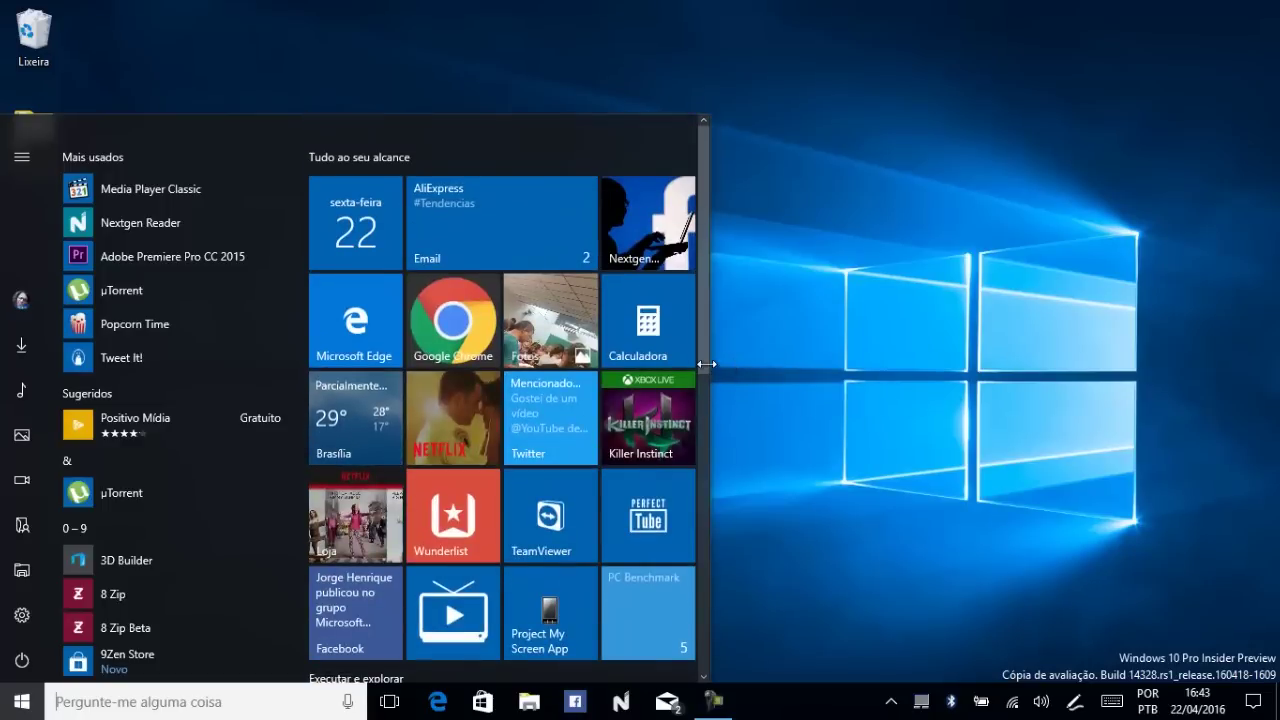
{"action": "left_click_drag", "start_coordinate": [710, 365], "coordinate": [1125, 354]}
{"action": "left_click", "coordinate": [1198, 287]}
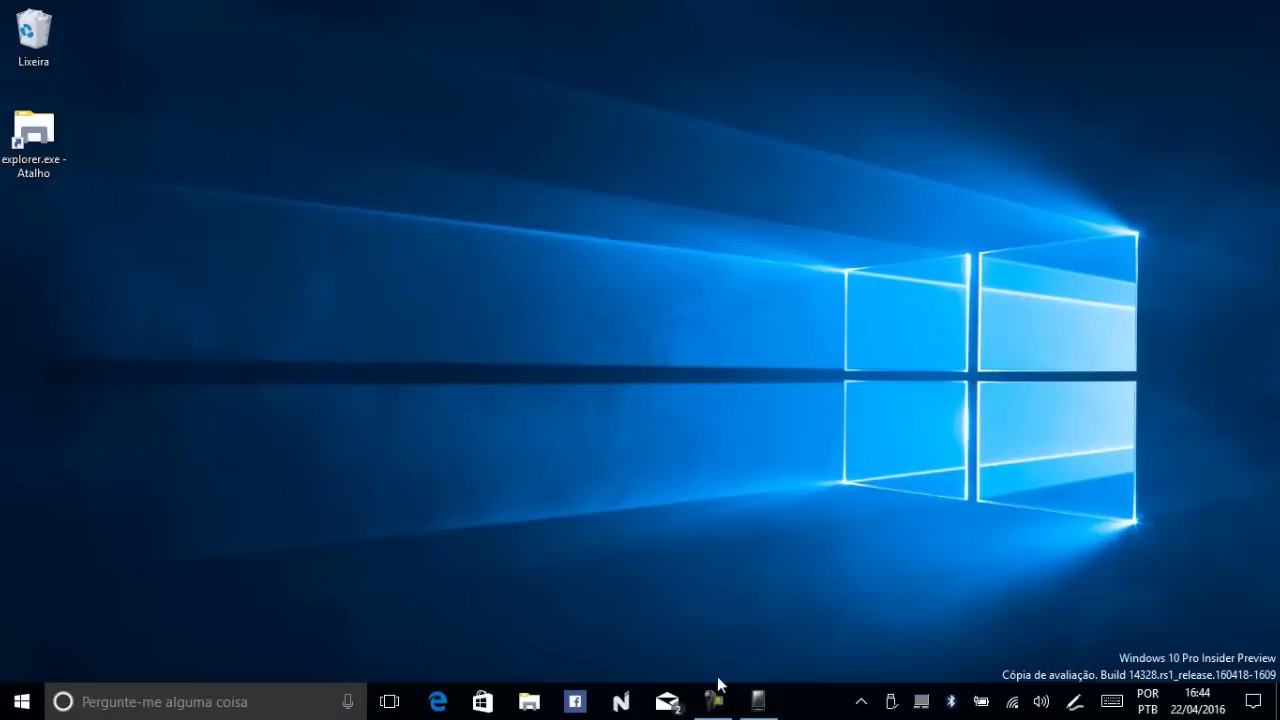
Step: Switch to Project My Screen App, view the projected phone screen in full screen and maximized, and close the app
{"action": "left_click", "coordinate": [760, 703]}
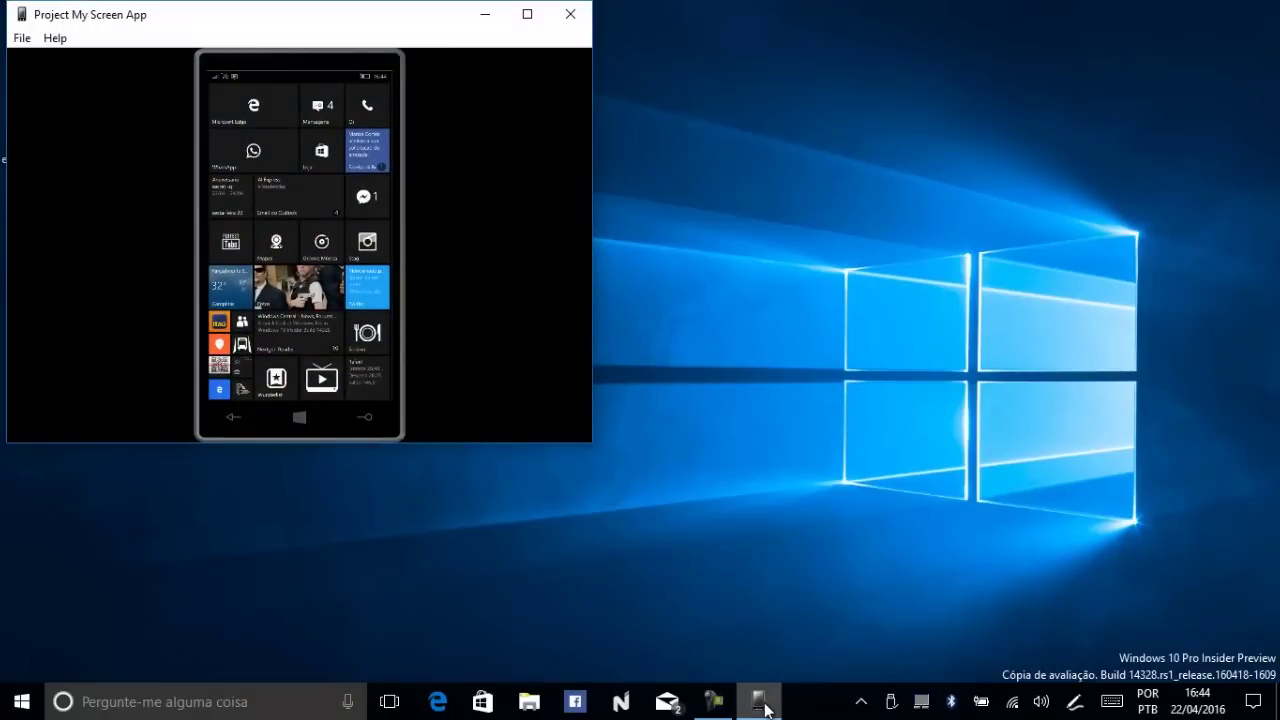
{"action": "key", "text": "alt+Return"}
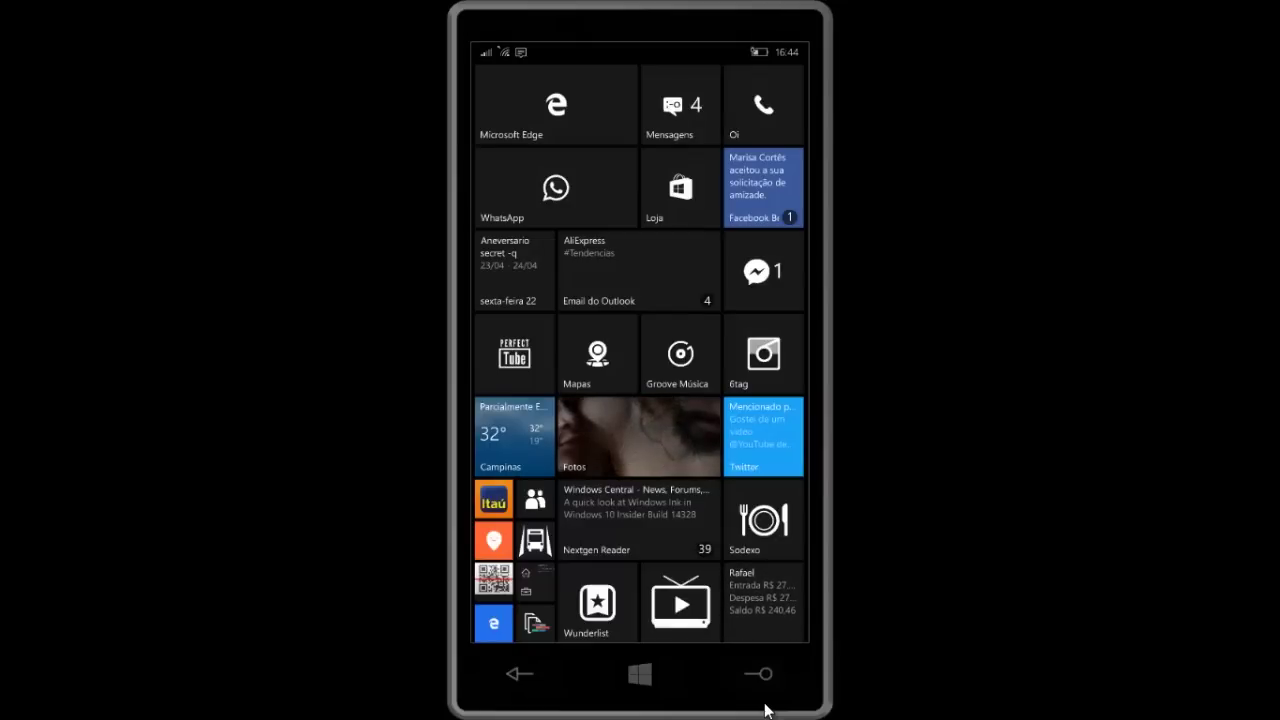
{"action": "key", "text": "alt+Return"}
{"action": "key", "text": "super+Up"}
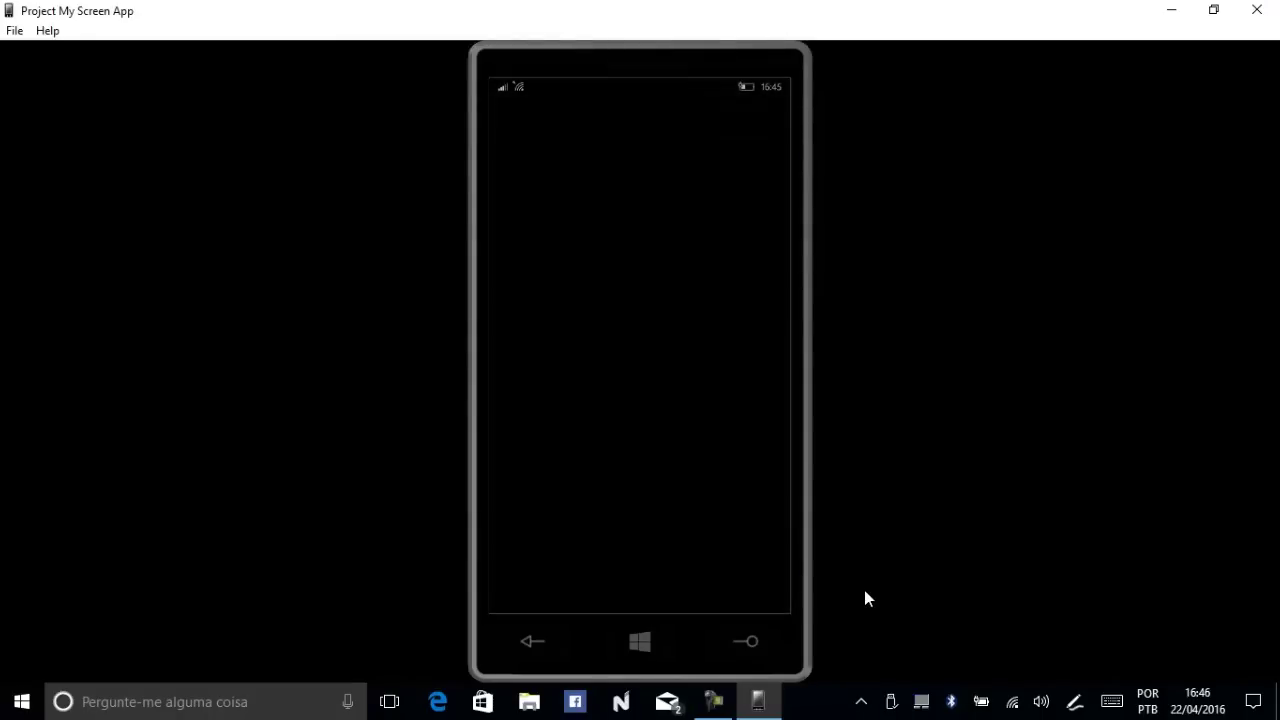
{"action": "left_click", "coordinate": [1257, 10]}
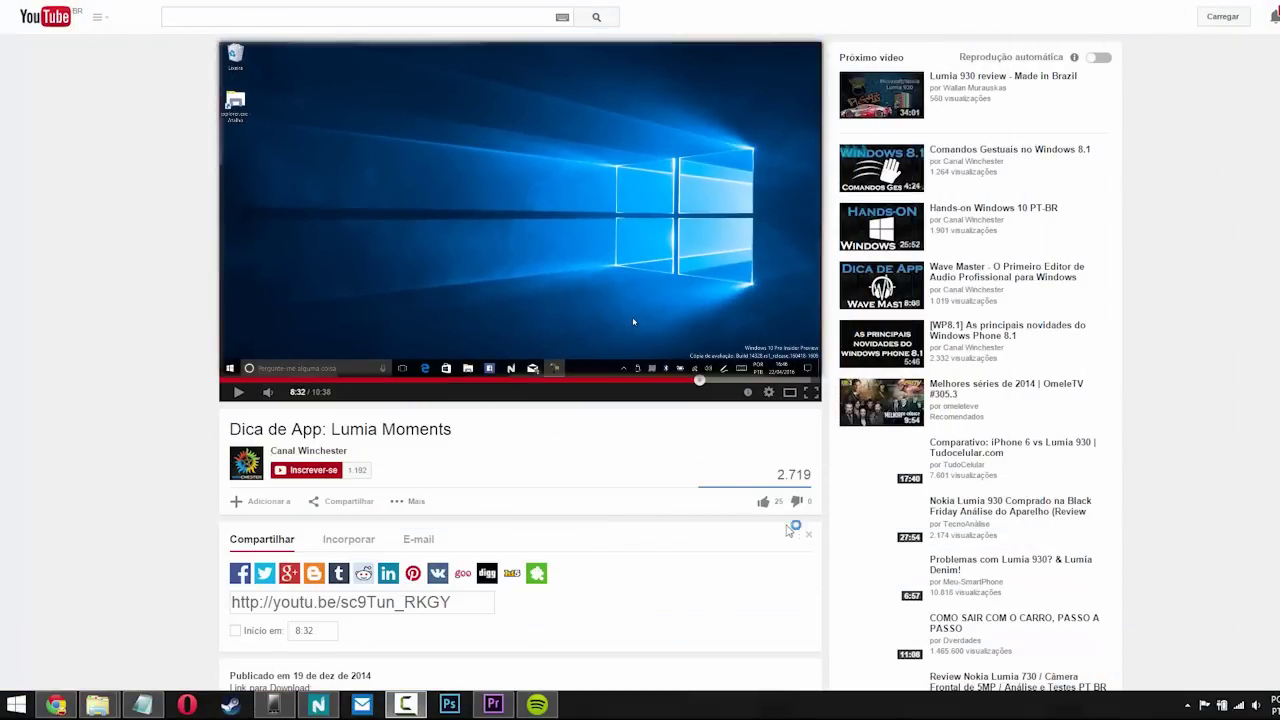
Step: On YouTube, like the video Dica de App: Lumia Moments and subscribe to Canal Winchester with Enviar atualizações enabled
{"action": "left_click", "coordinate": [763, 501]}
{"action": "left_click", "coordinate": [318, 480]}
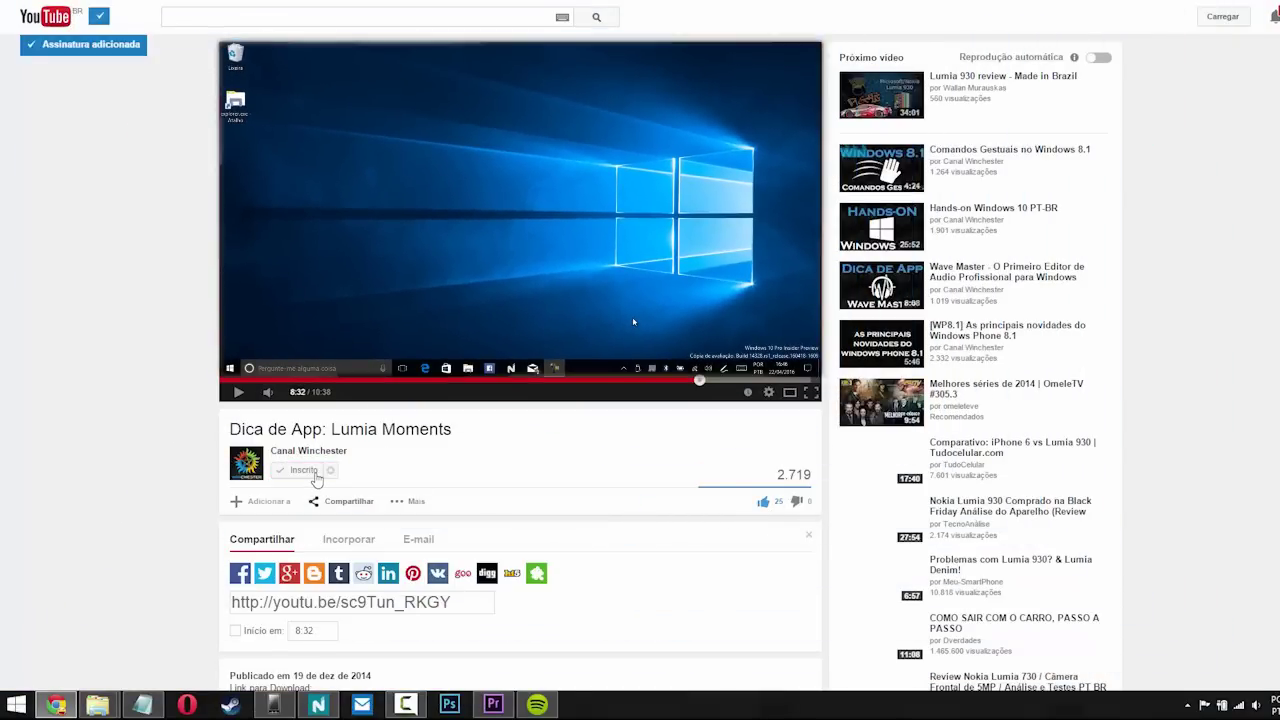
{"action": "left_click", "coordinate": [331, 476]}
{"action": "left_click", "coordinate": [627, 343]}
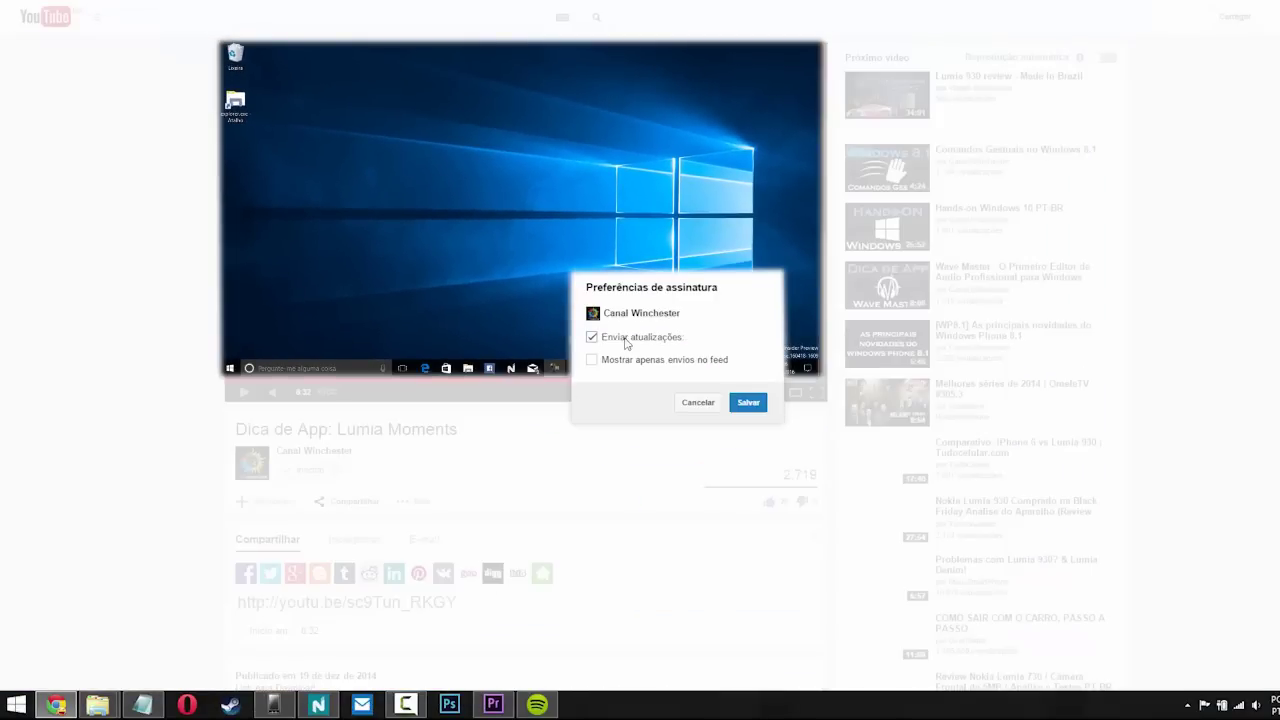
{"action": "left_click", "coordinate": [748, 402]}
Step: Add the video to Favoritos and share it on Facebook with the comment "SHOW!!!!"
{"action": "left_click", "coordinate": [252, 510]}
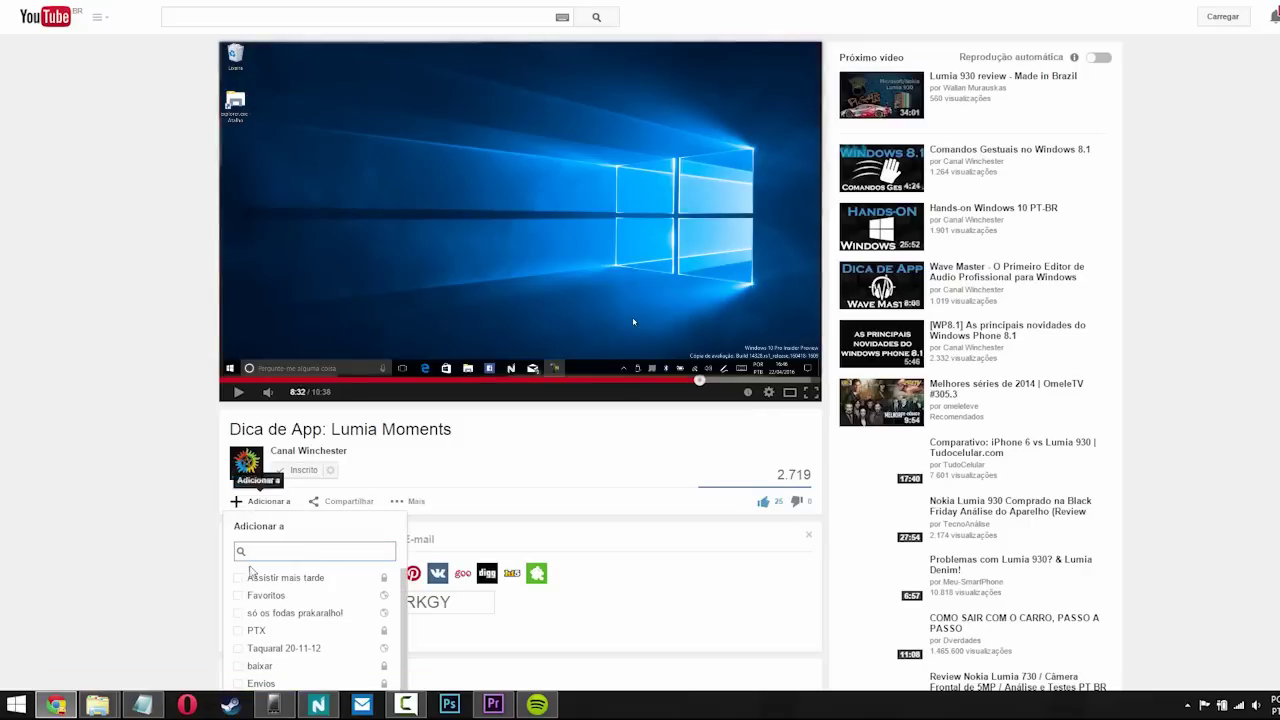
{"action": "left_click", "coordinate": [262, 594]}
{"action": "left_click", "coordinate": [240, 573]}
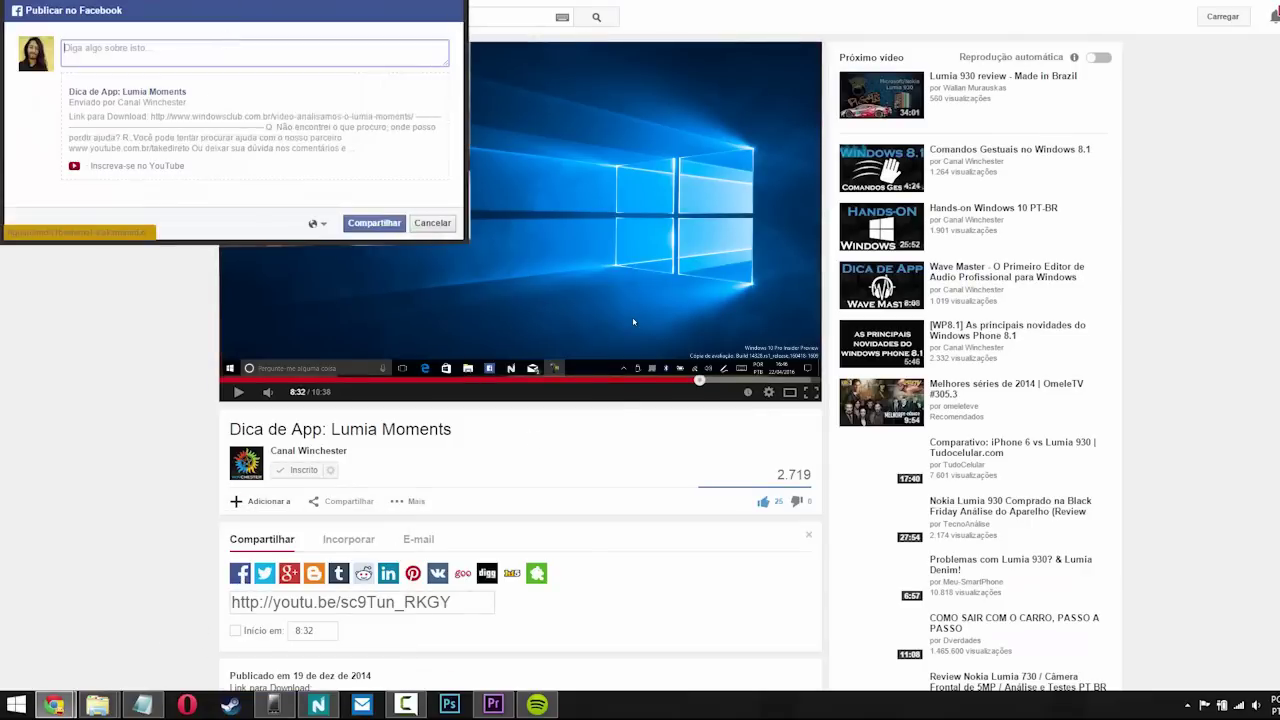
{"action": "type", "text": "SHOW!!!!"}
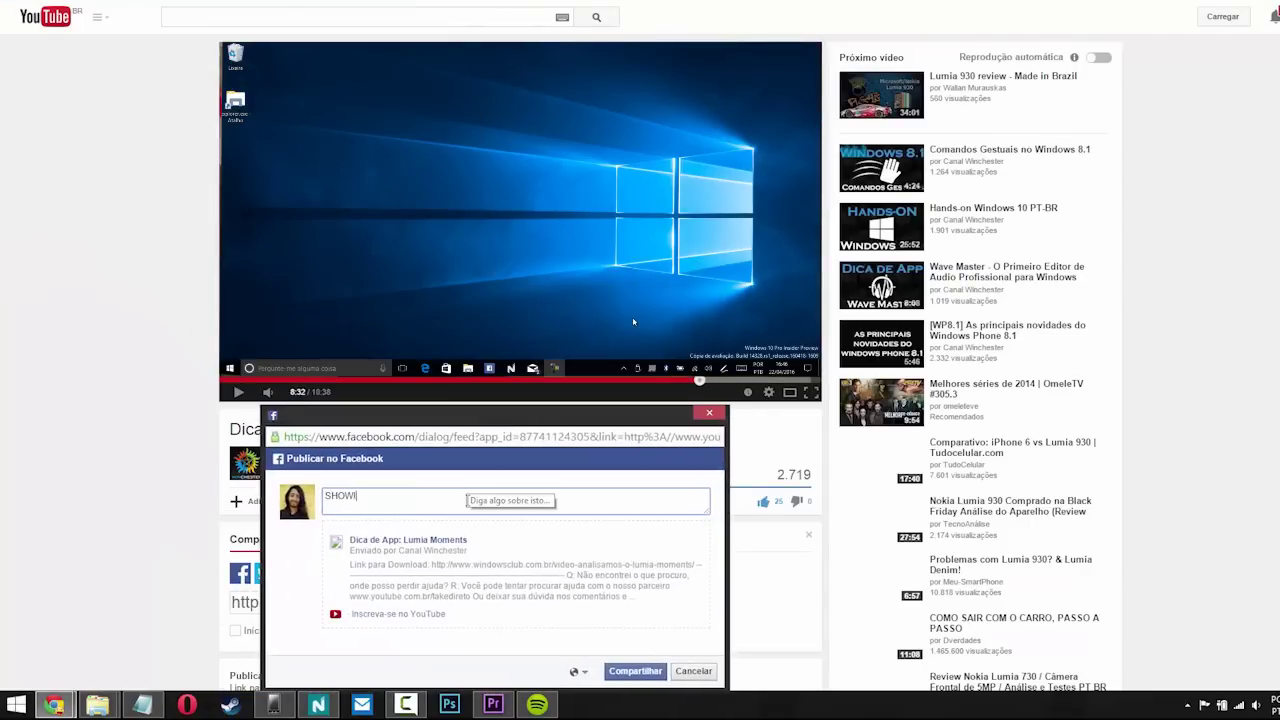
{"action": "left_click", "coordinate": [631, 672]}
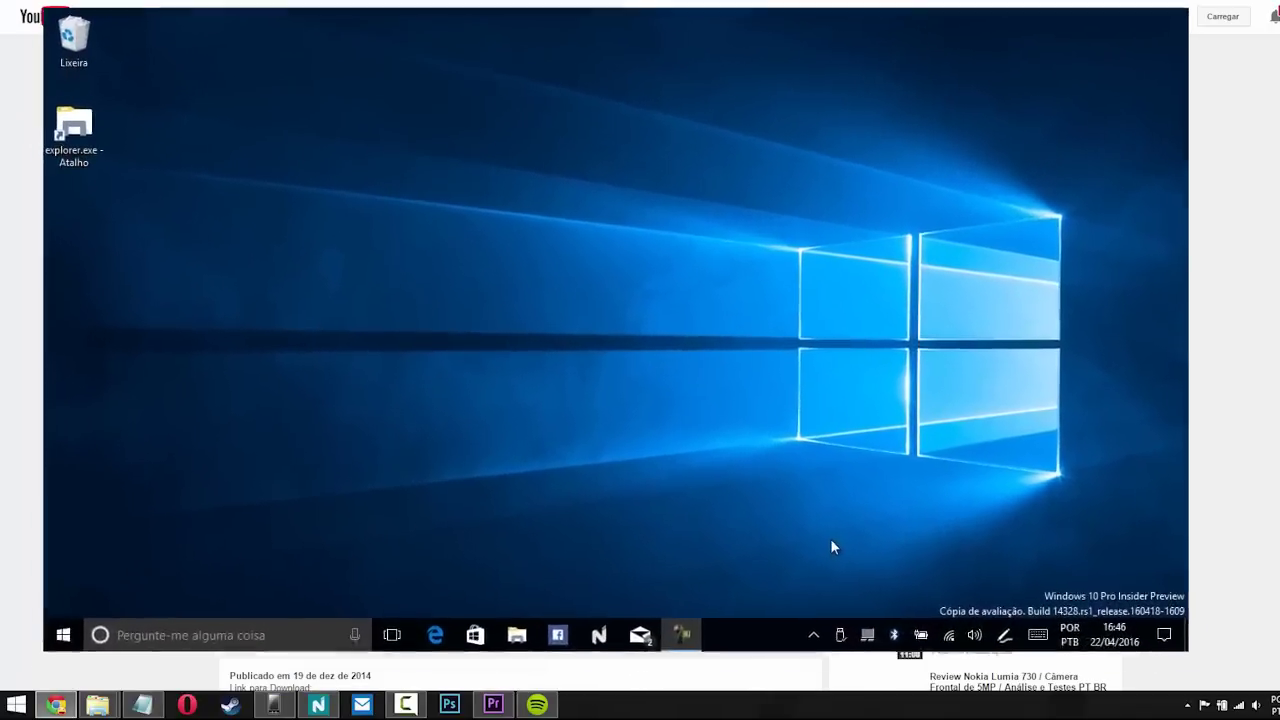